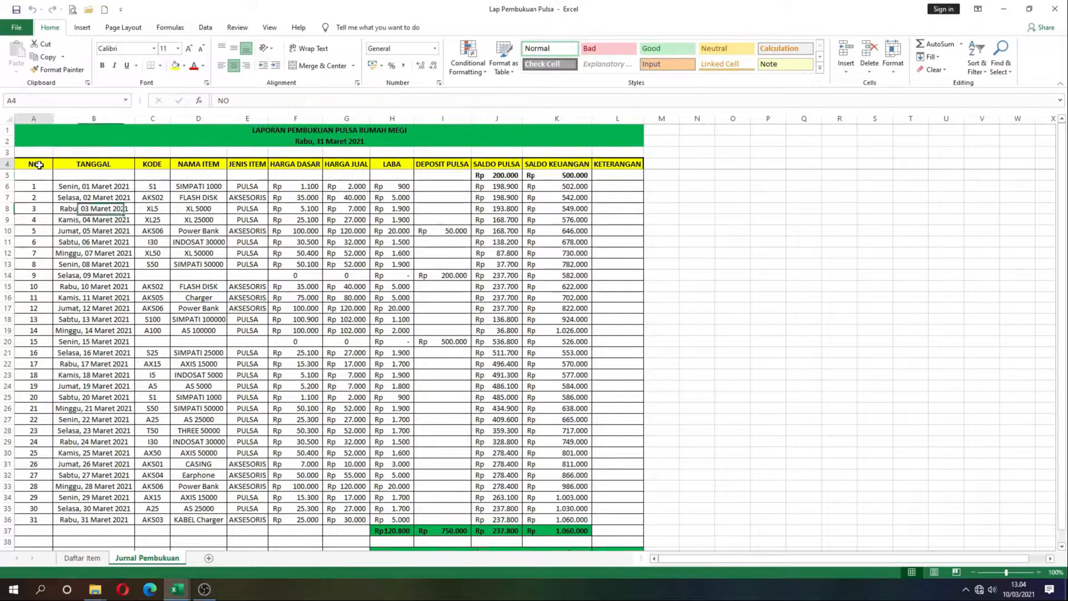
Step: Review the header row of the Jurnal Pembukuan sheet, from JENIS ITEM and HARGA DASAR through to KETERANGAN
left_click(244, 164)
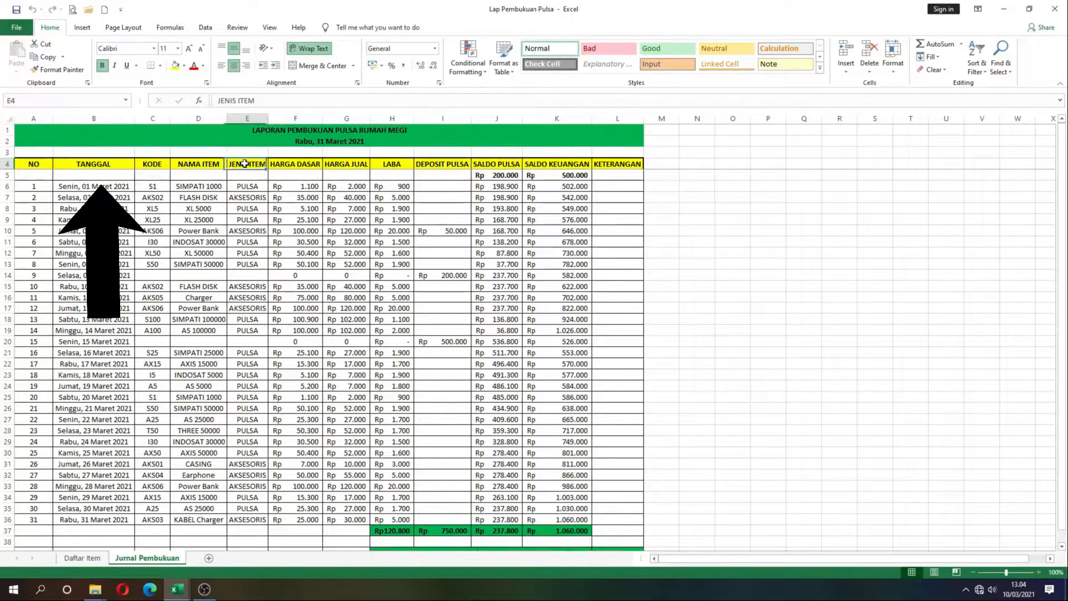
left_click(305, 164)
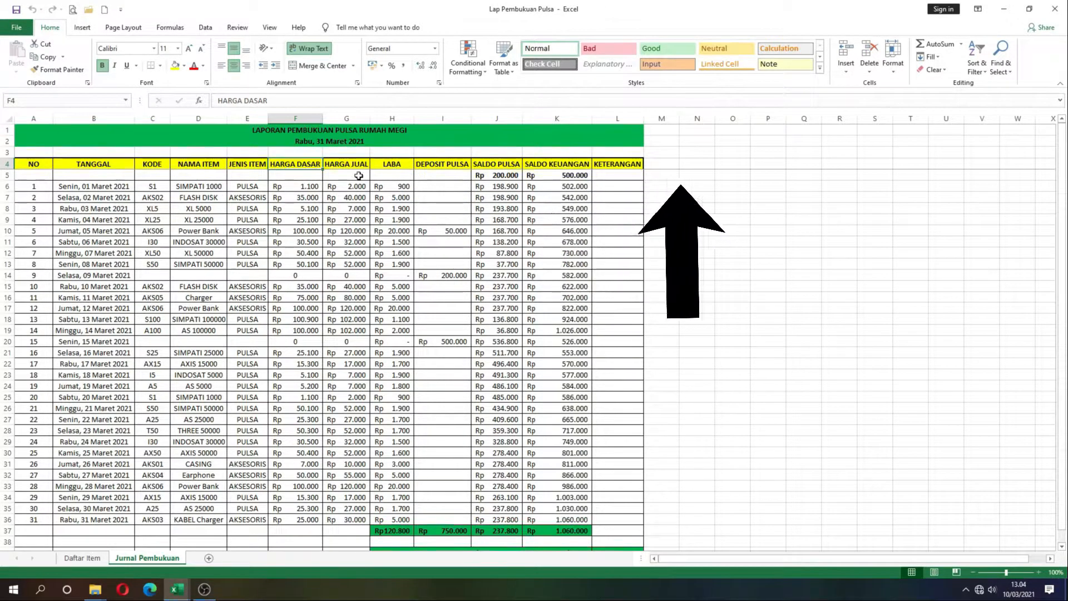
left_click(405, 164)
left_click(424, 163)
left_click(492, 165)
left_click(554, 164)
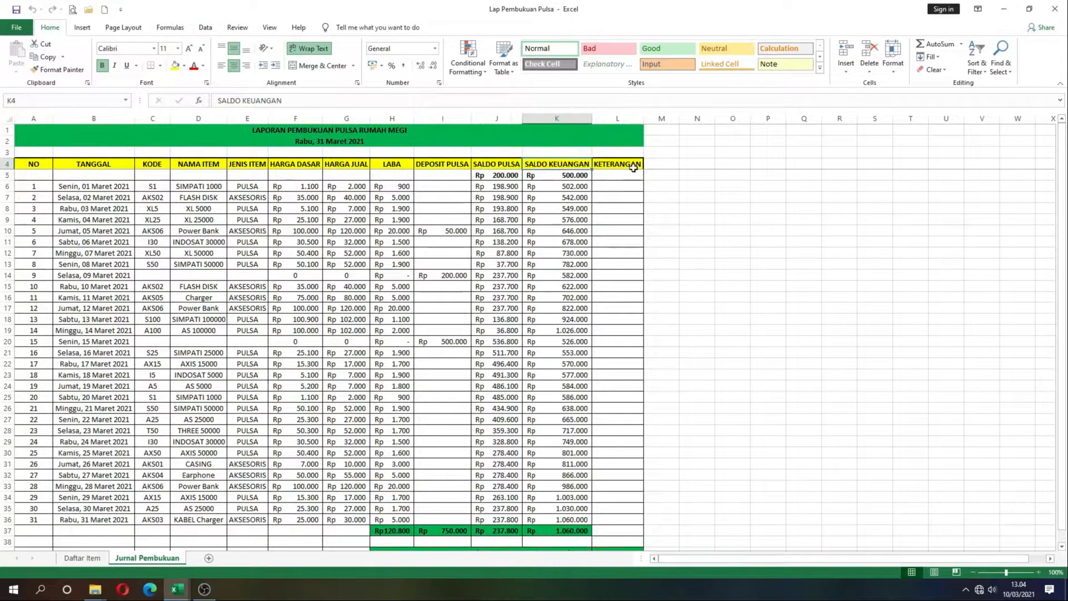
left_click(633, 166)
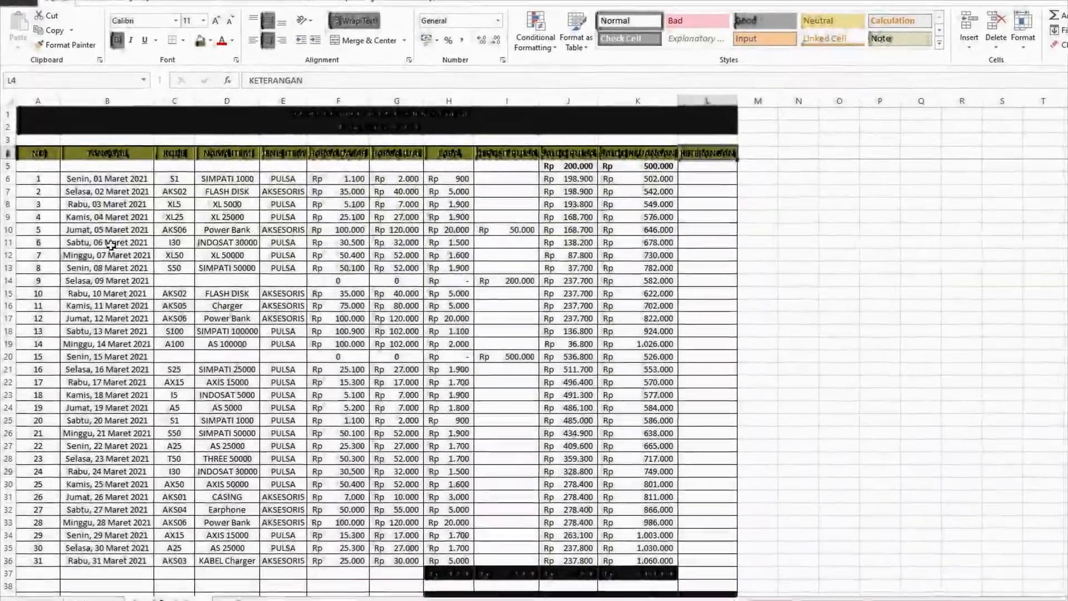
Step: Examine the journal's date and code entries and the formulas behind the item type, LABA, SALDO PULSA and SALDO KEUANGAN columns
left_click(111, 245)
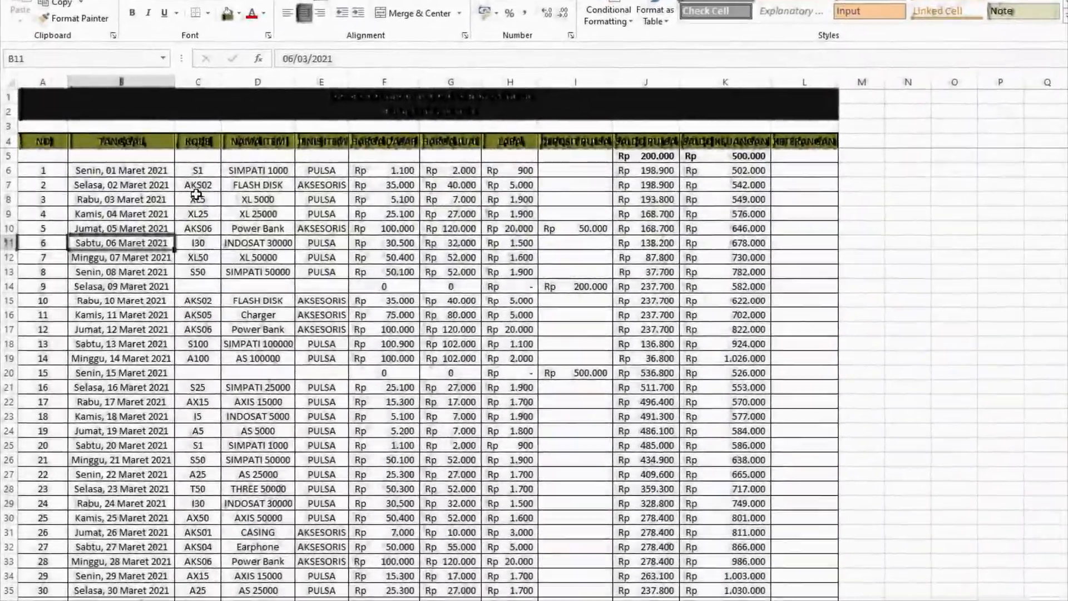
left_click(174, 204)
left_click(200, 257)
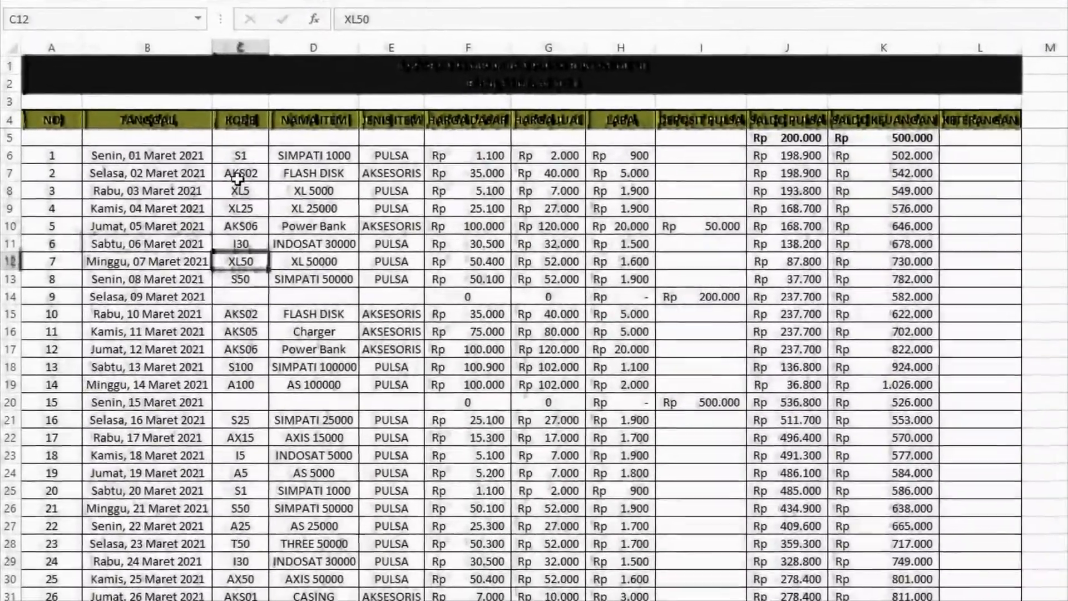
left_click(206, 167)
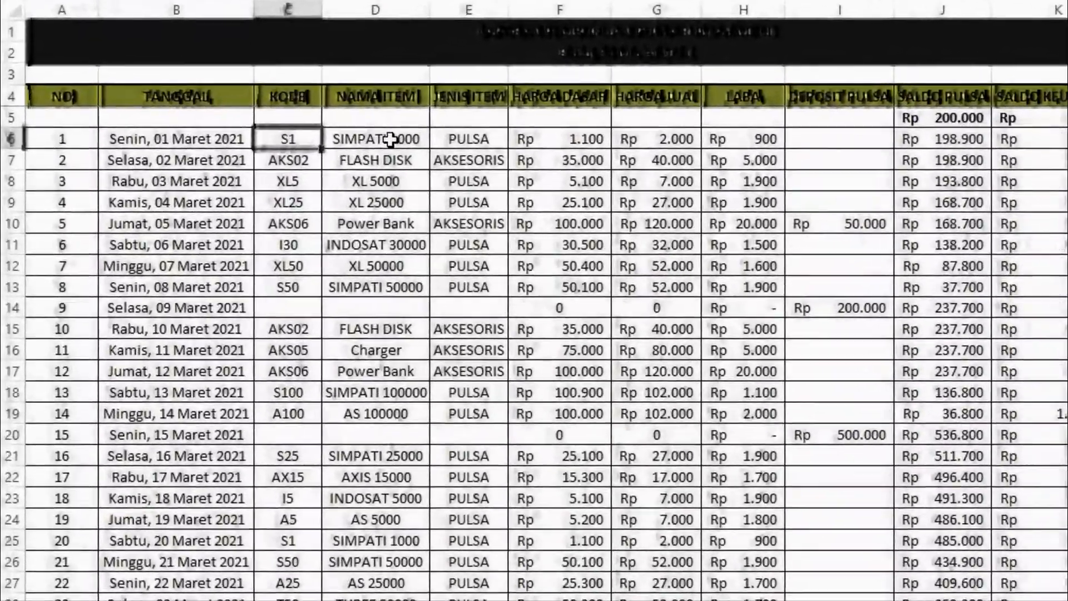
left_click(415, 151)
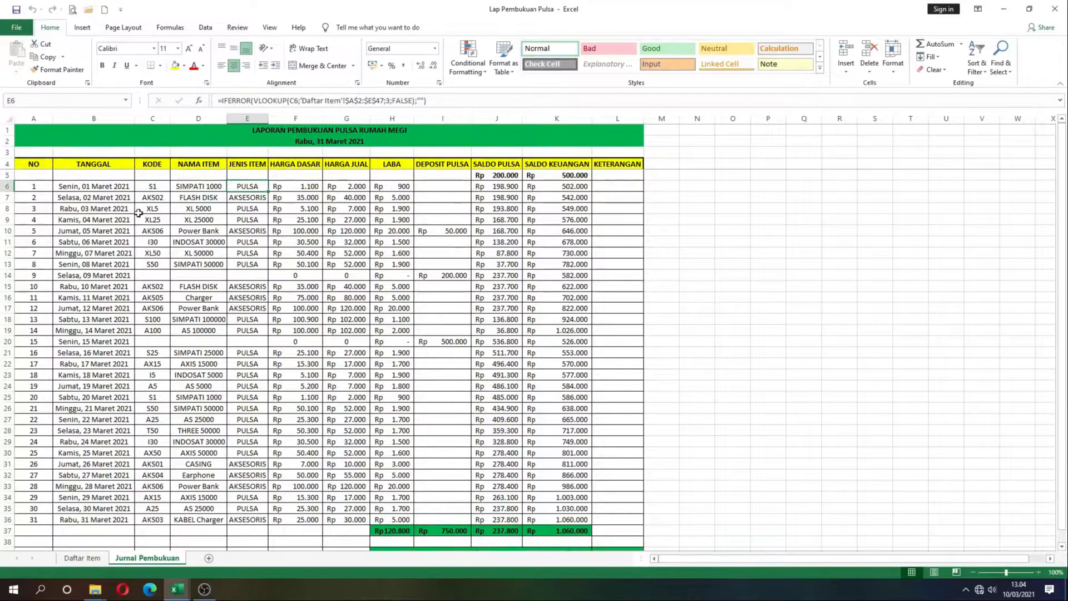
scroll(444, 290, "down", 1)
scroll(443, 286, "up", 1)
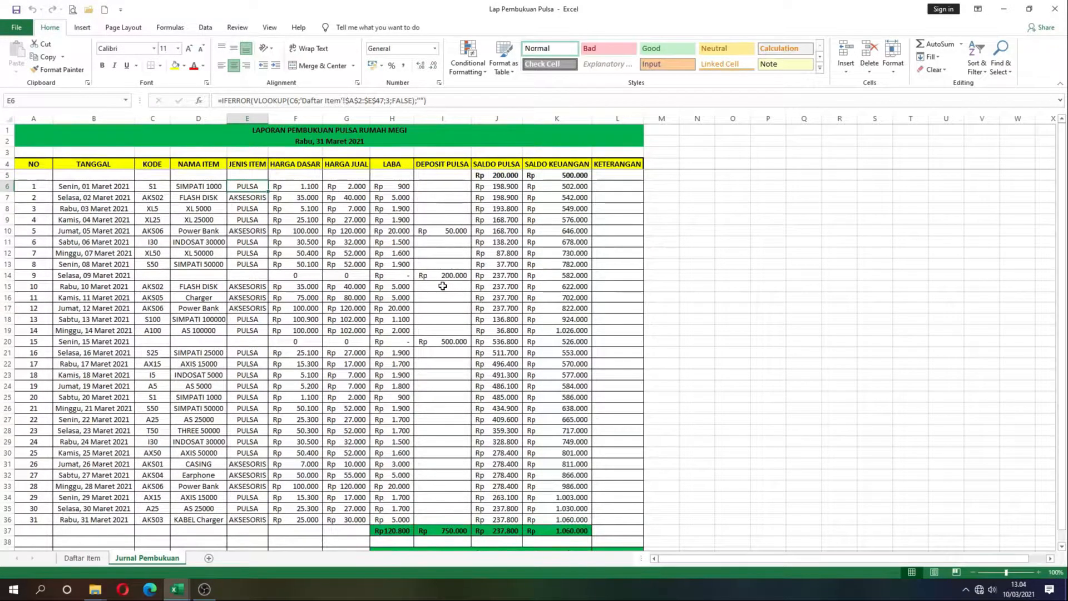
left_click(394, 188)
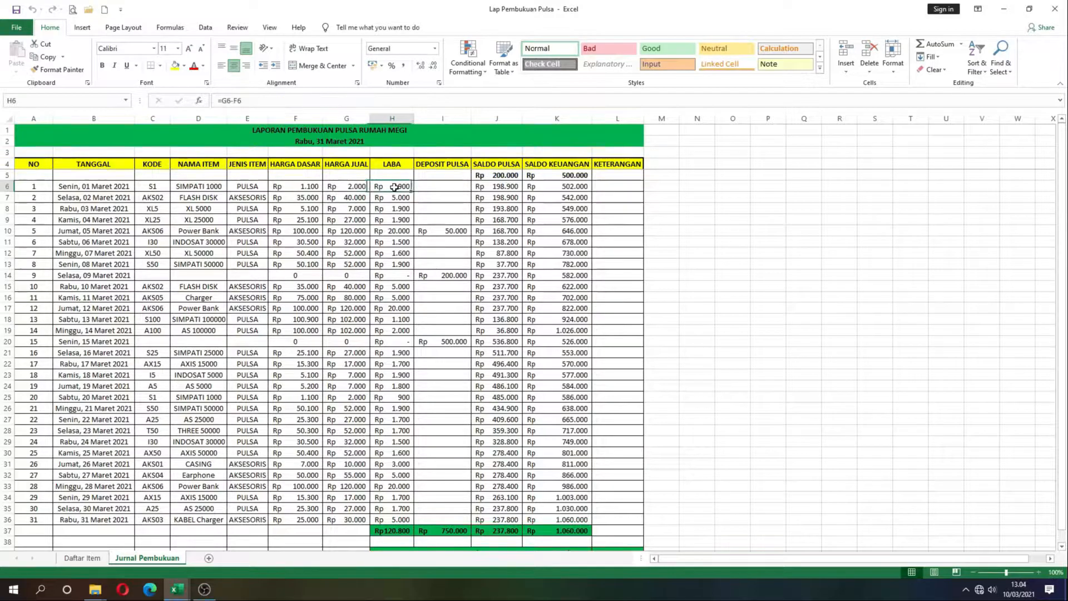
left_click(495, 188)
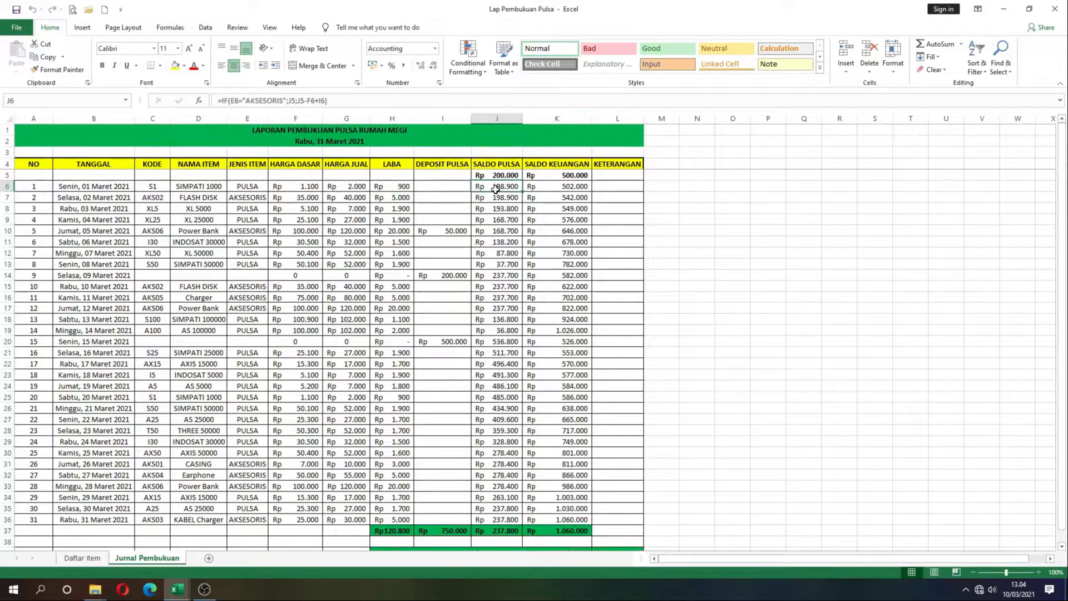
left_click(563, 208)
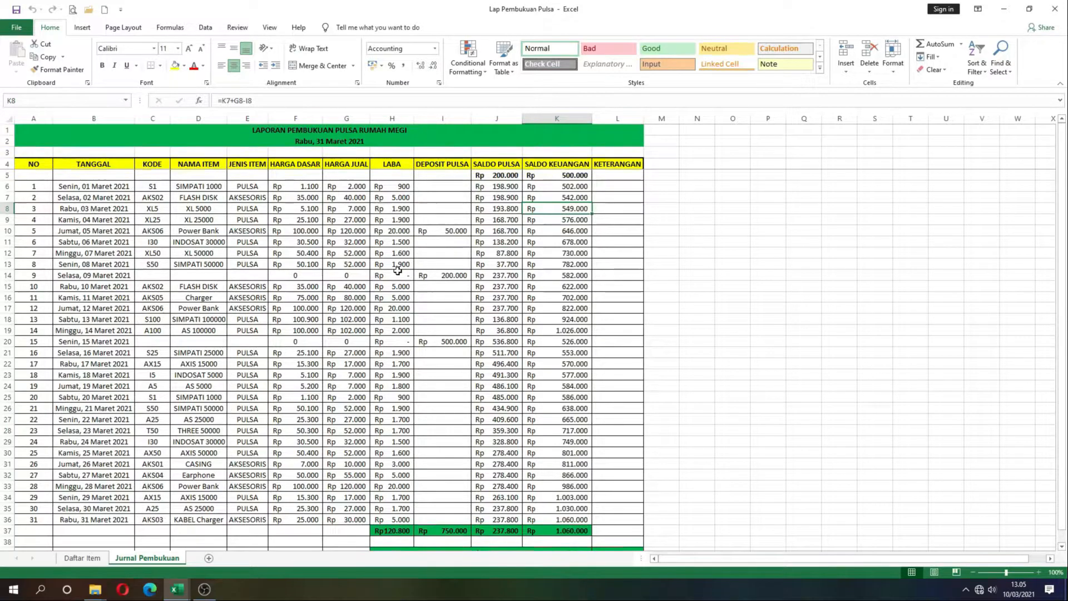
Step: Inspect the formulas in the journal's totals row 37 and in the JUMLAH MODAL BERSIH cell L39
scroll(398, 271, "down", 2)
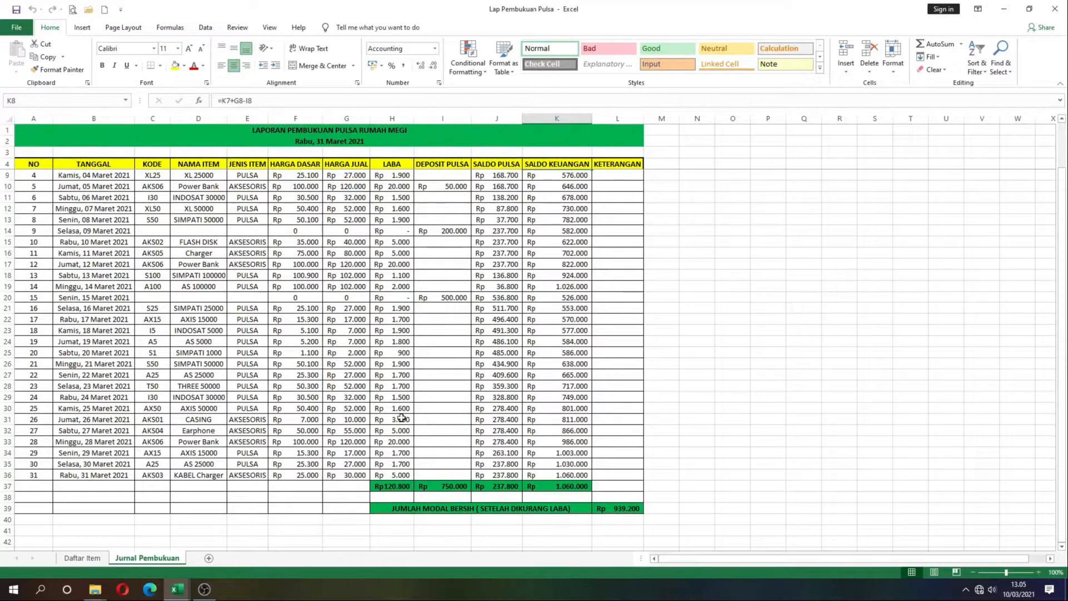
left_click(393, 487)
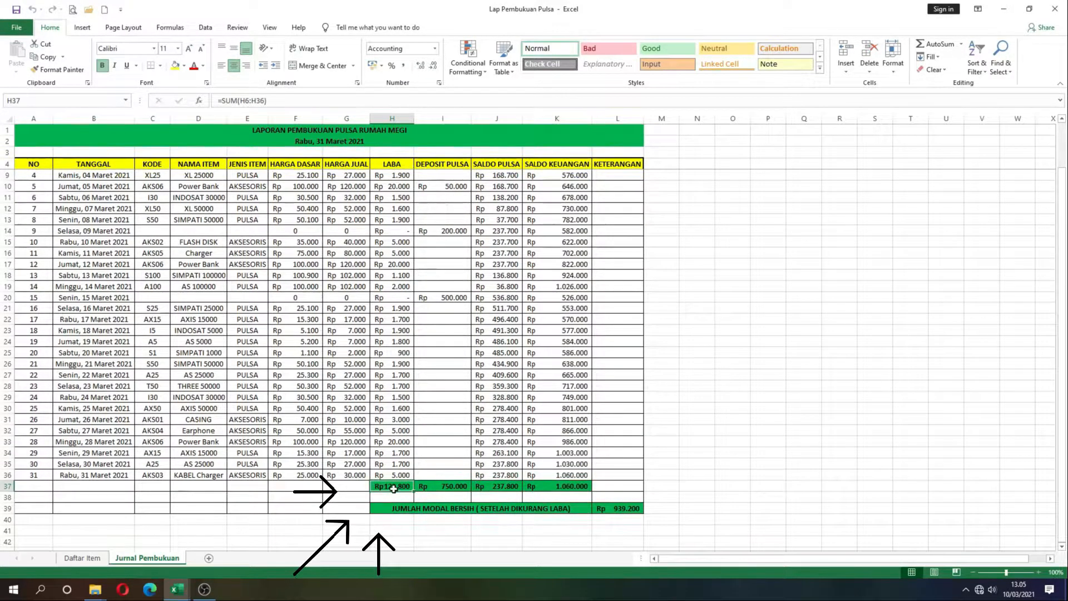
left_click(443, 487)
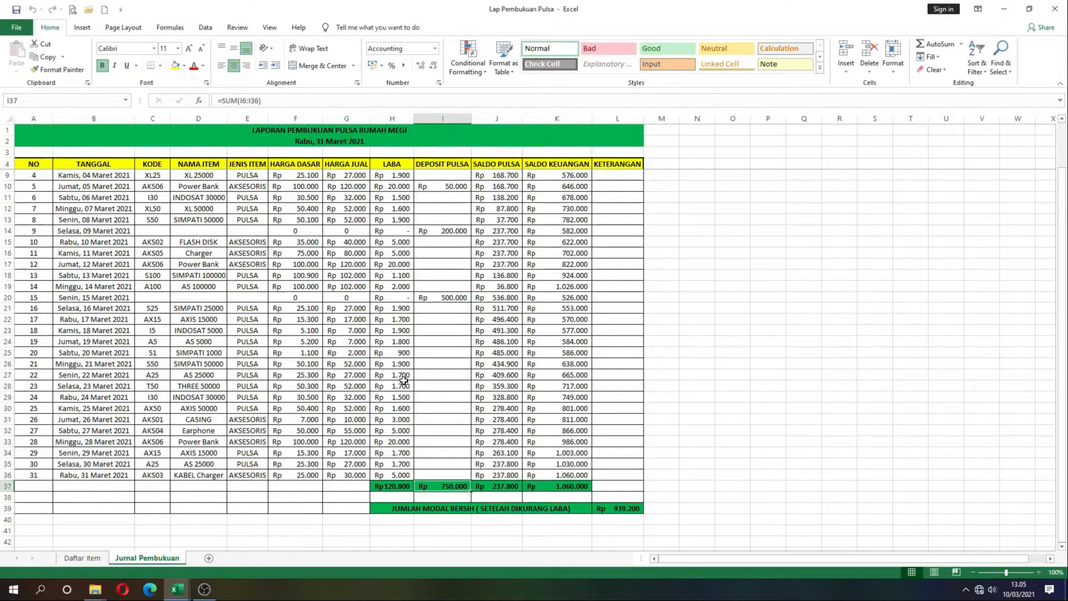
left_click(490, 488)
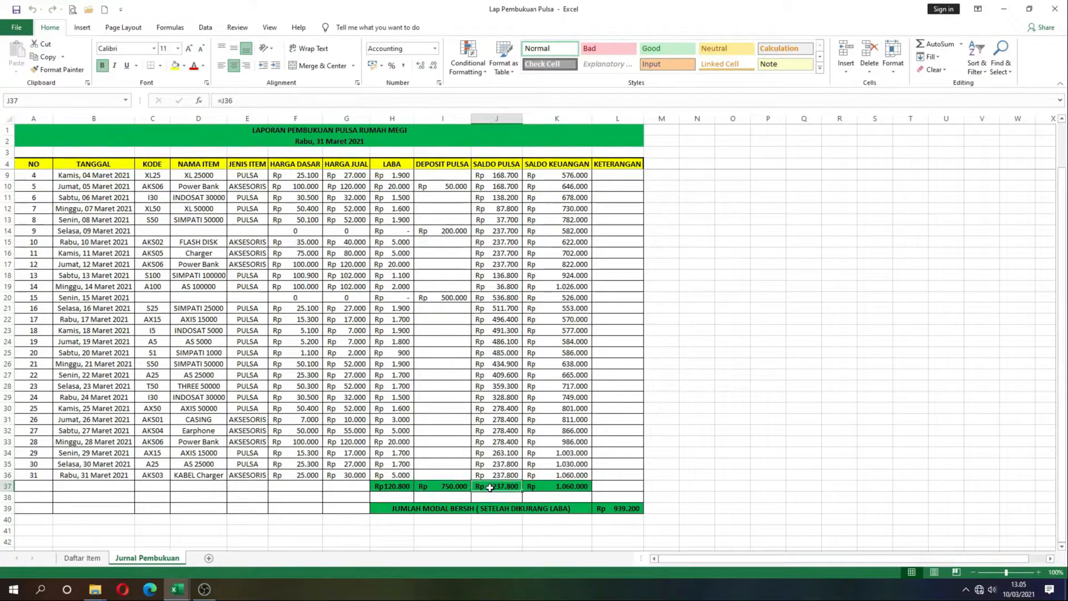
left_click(567, 487)
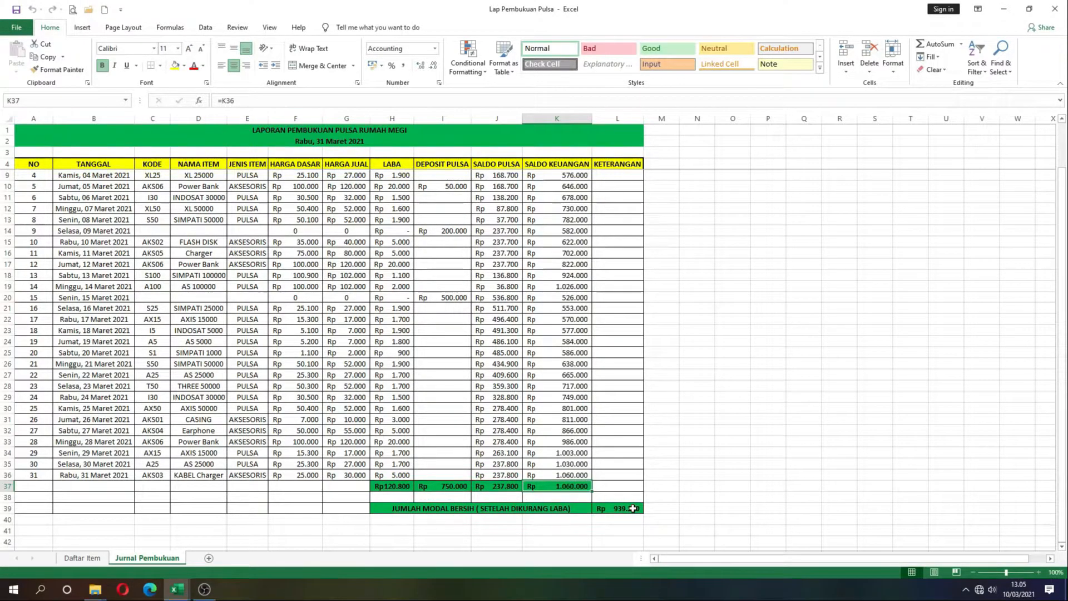
left_click(632, 508)
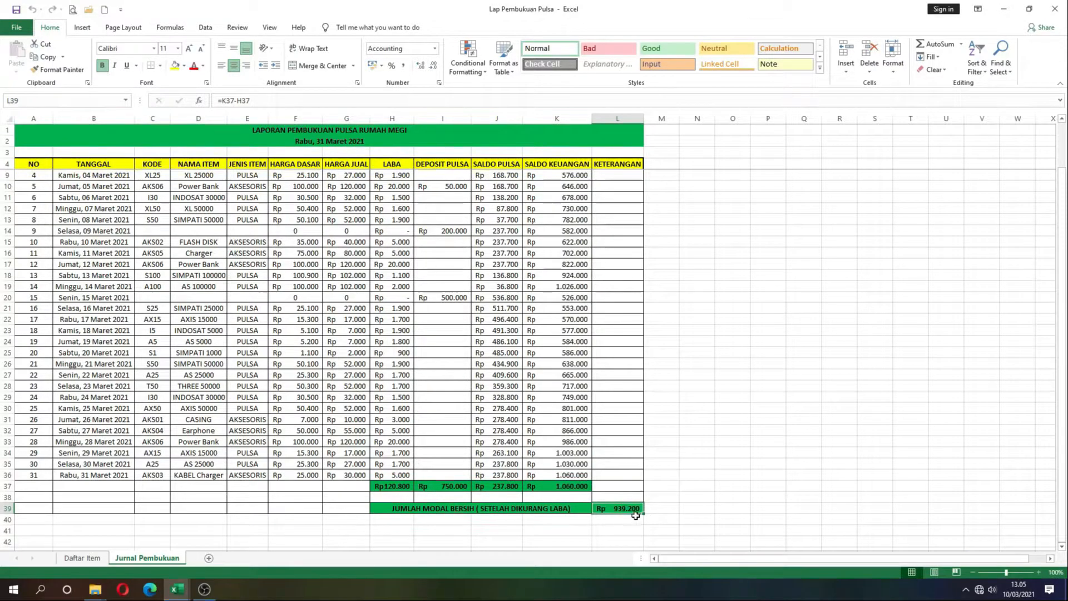
Step: Open the Daftar Item sheet and examine the first item's code, name, type, base price and selling price
left_click(83, 558)
scroll(86, 391, "up", 3)
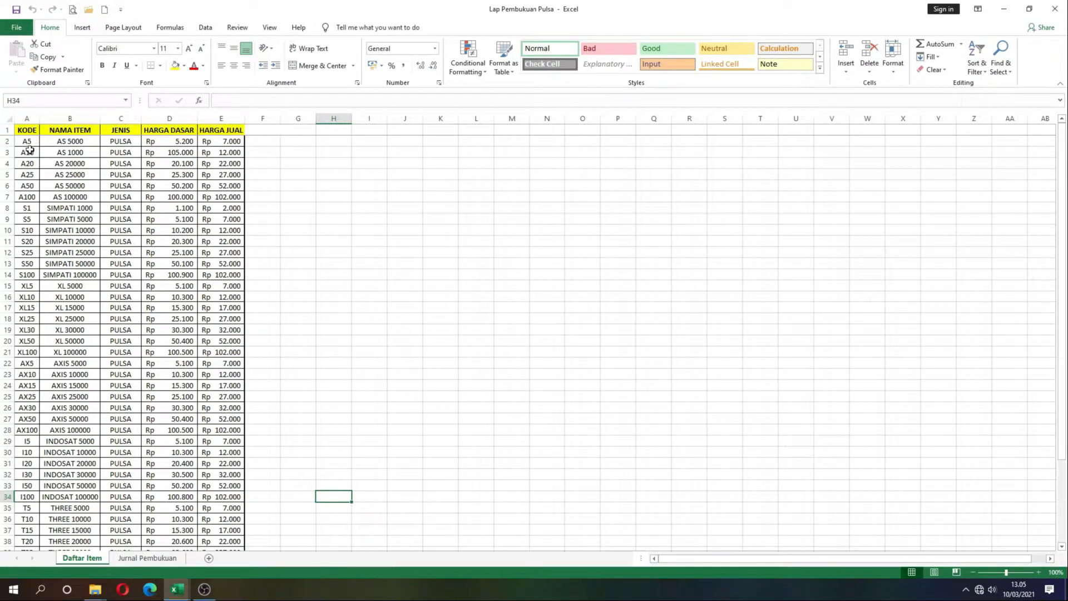
left_click(28, 146)
left_click(60, 146)
left_click(117, 145)
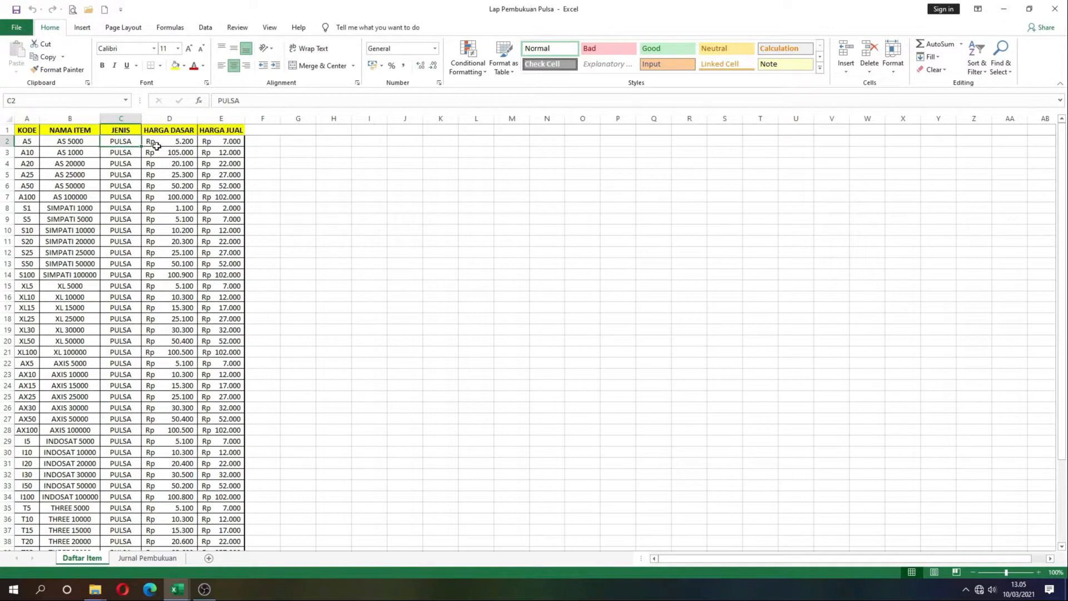
left_click(161, 145)
left_click(210, 143)
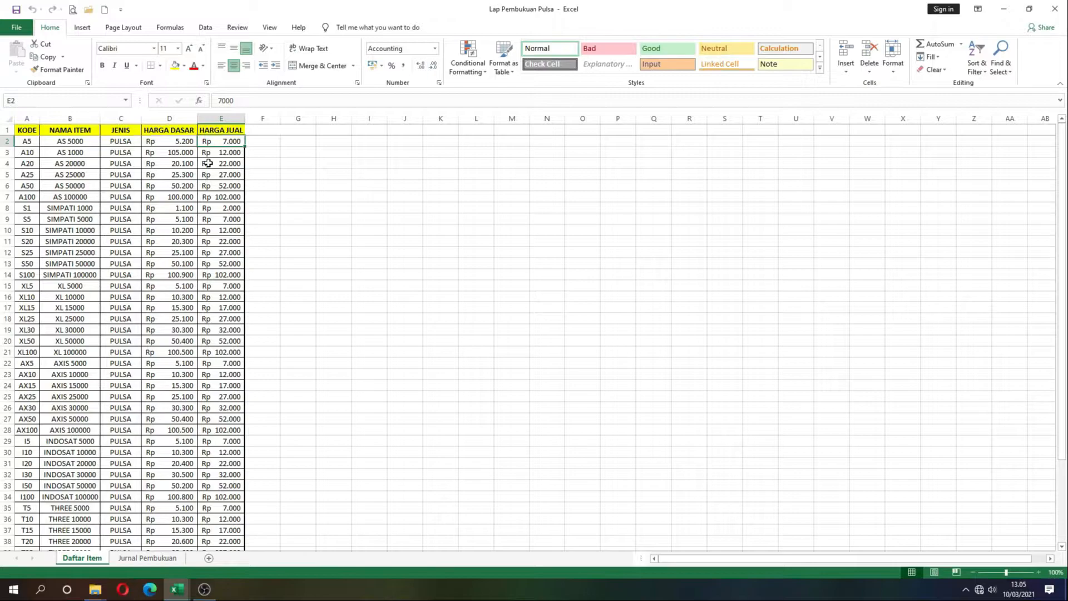
left_click(26, 142)
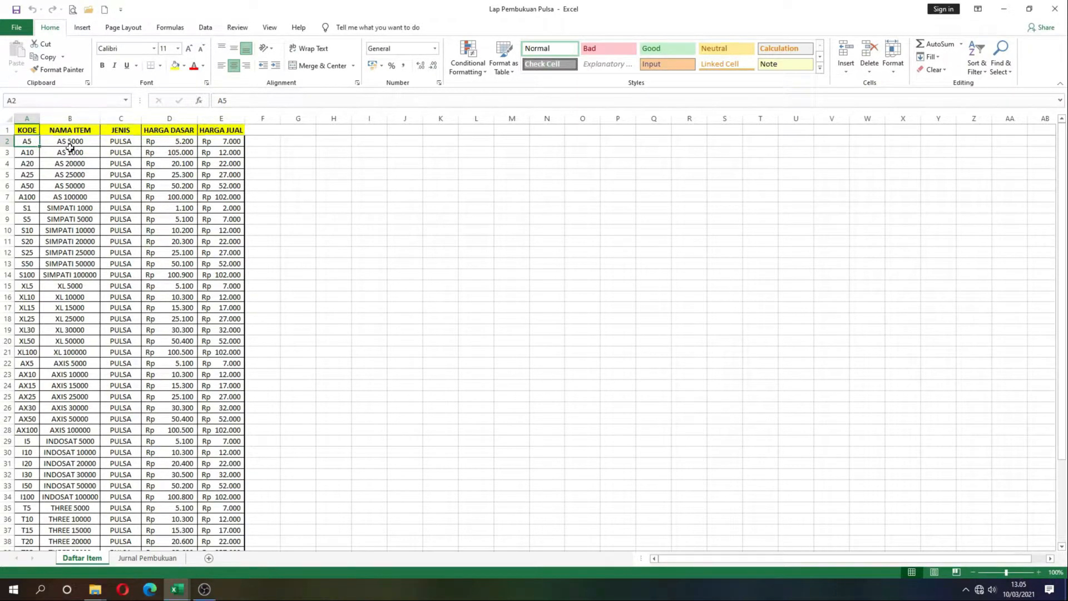
left_click(78, 145)
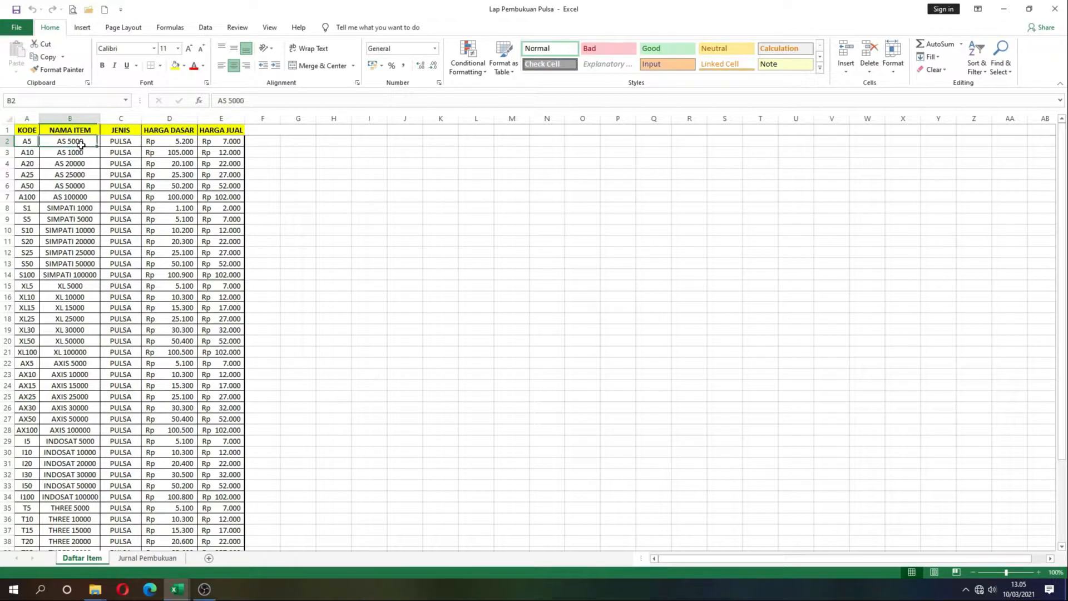
left_click(164, 142)
left_click(219, 141)
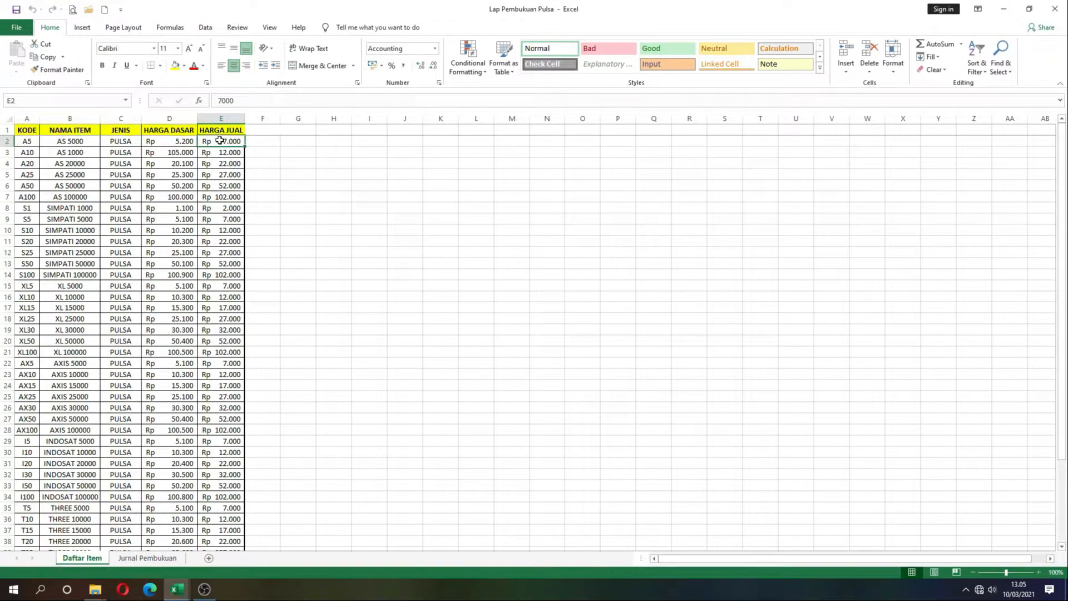
Step: Look through the whole Daftar Item list, from the phone credit items down to the accessories
scroll(112, 270, "down", 4)
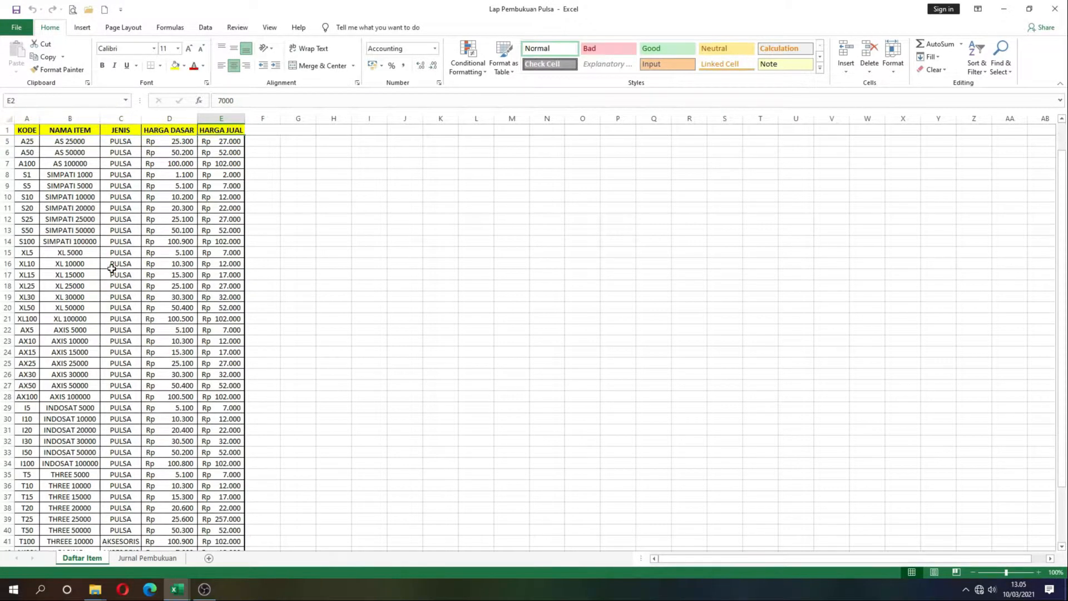
scroll(112, 269, "up", 4)
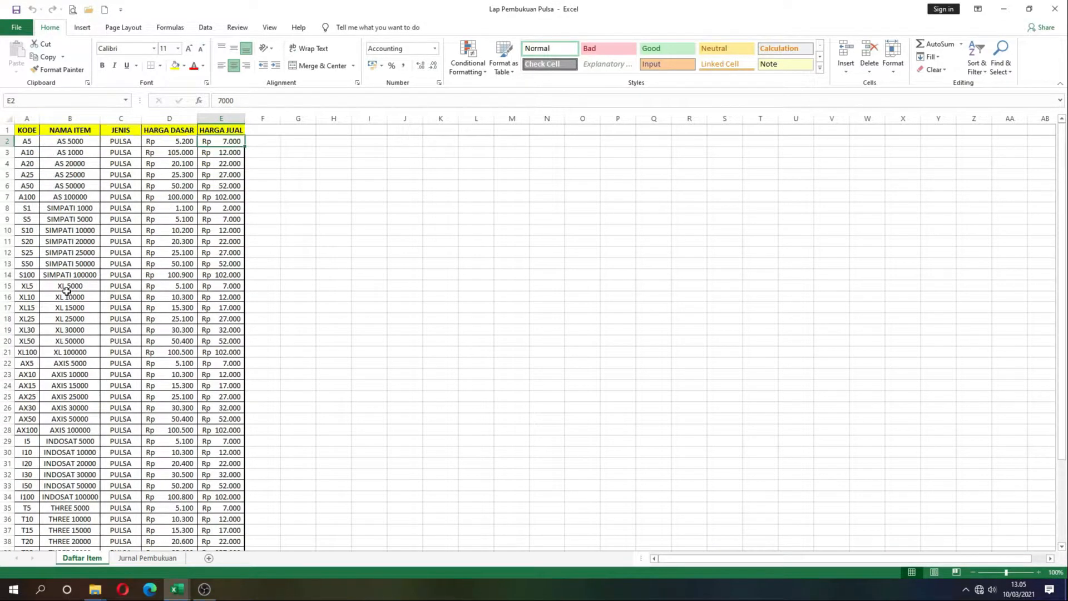
scroll(67, 290, "down", 3)
scroll(66, 290, "up", 3)
scroll(73, 206, "down", 3)
scroll(72, 207, "down", 1)
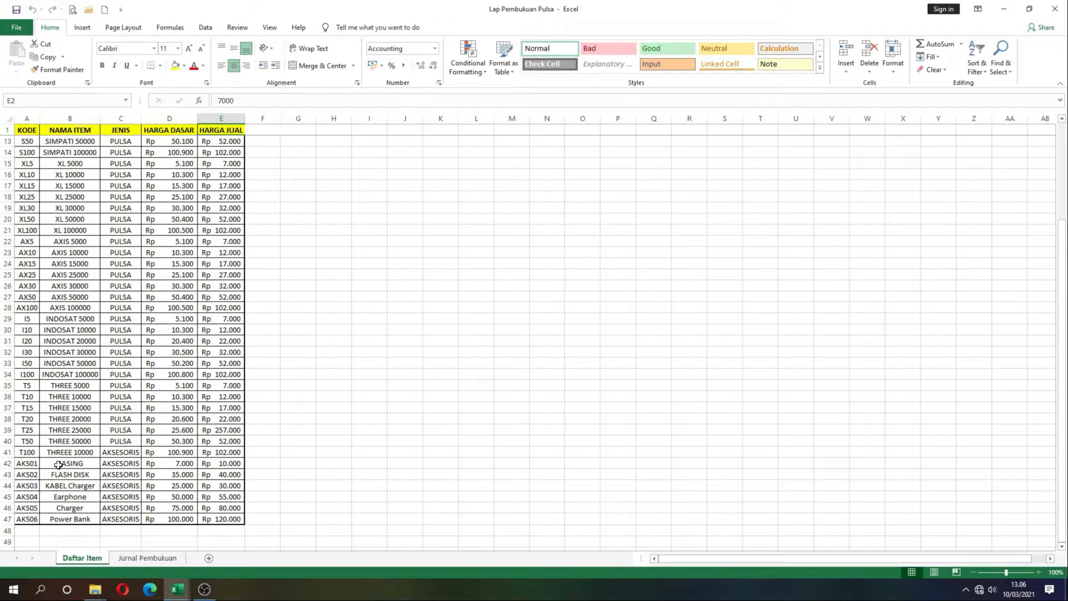
scroll(66, 417, "up", 4)
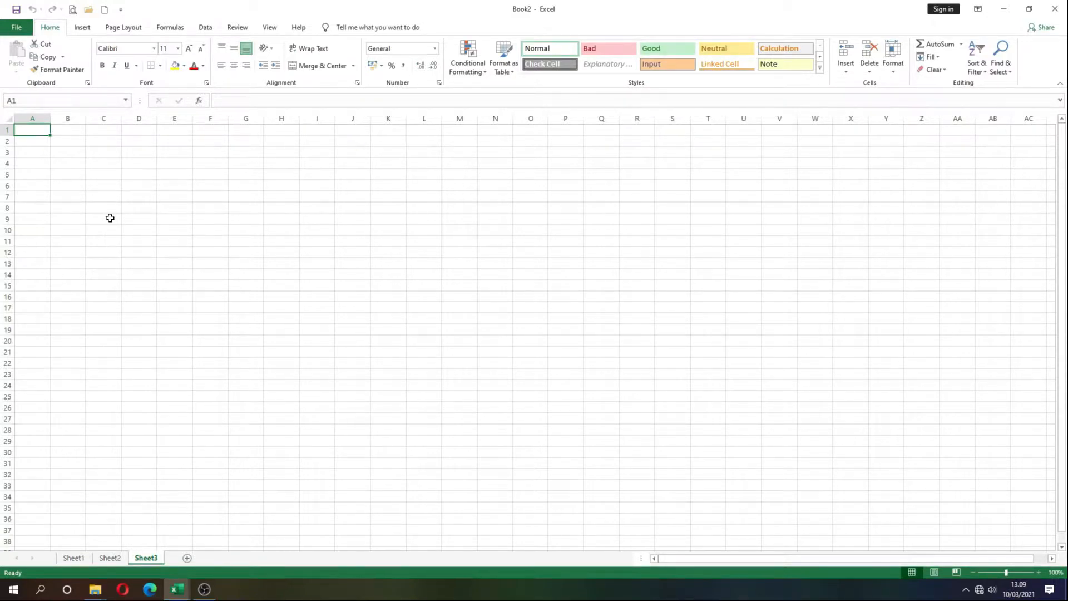
Step: Rename Sheet1 of the blank workbook as "Daftar Item"
right_click(78, 558)
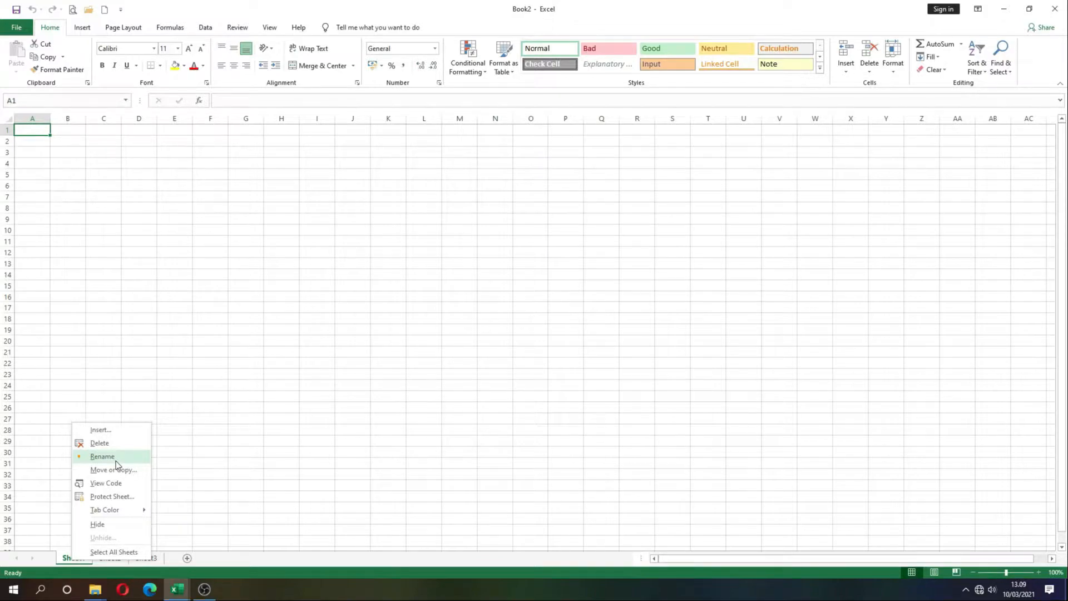
left_click(103, 456)
type("Daf")
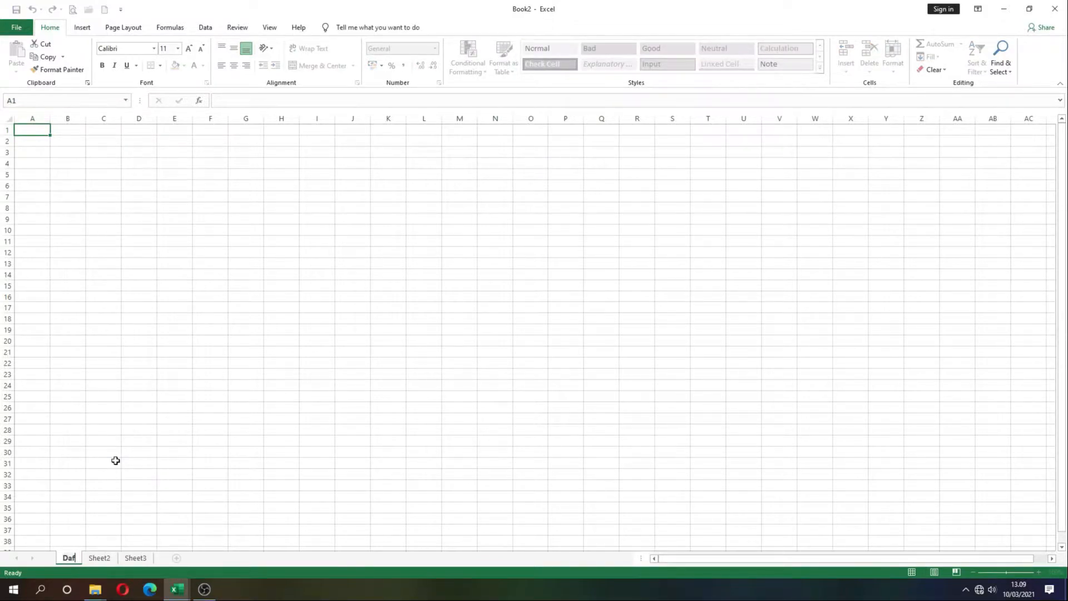
type("tar Item")
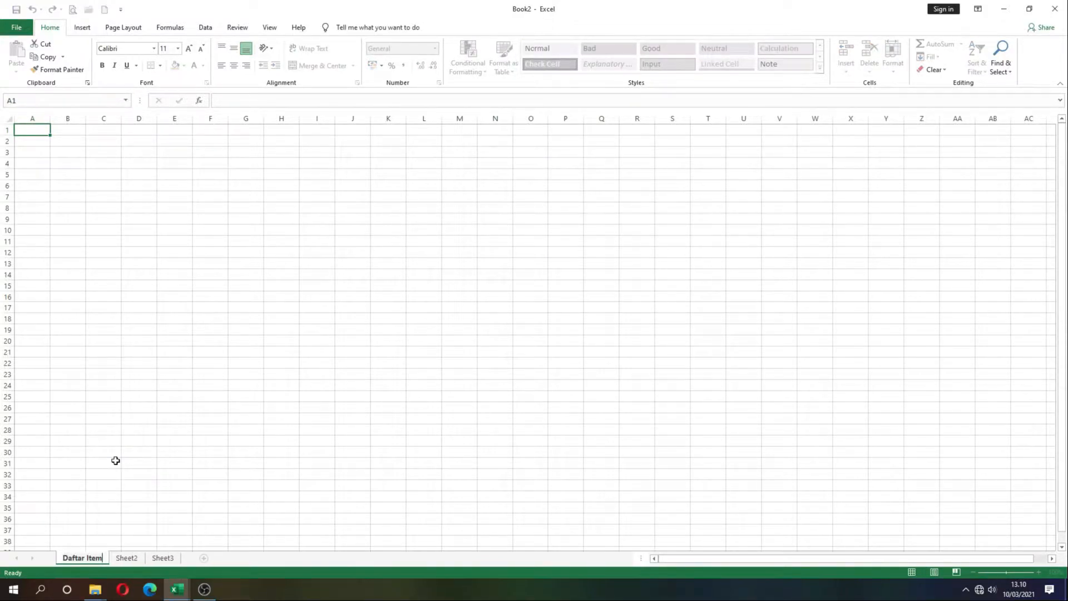
key("Return")
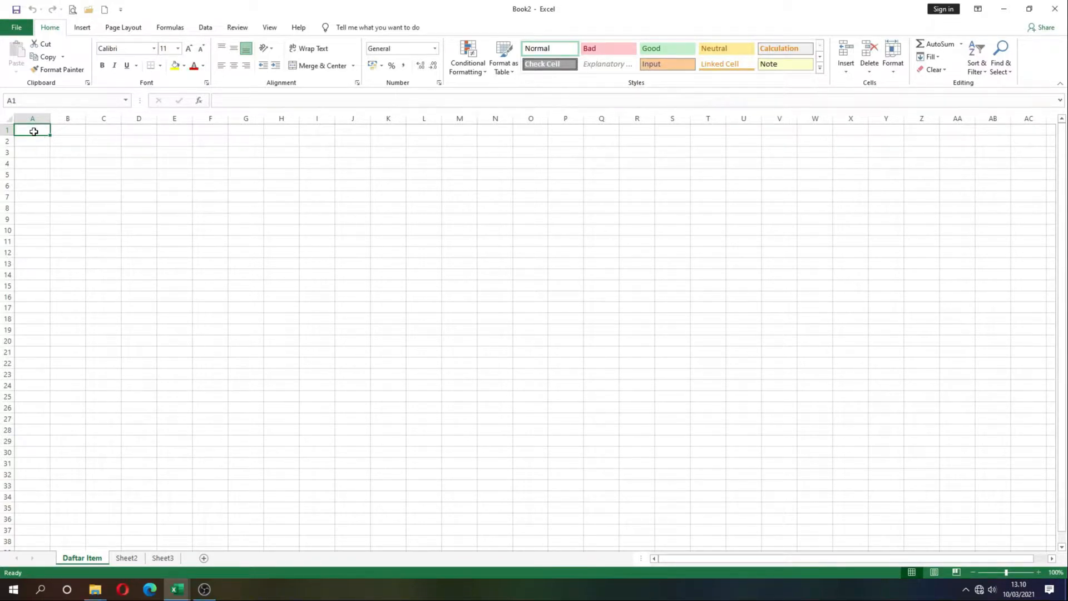
Step: Enter the headers Kode, Nama item, Jenis, Harga Dasar and Harga jual in cells A1 to E1
type("Kode")
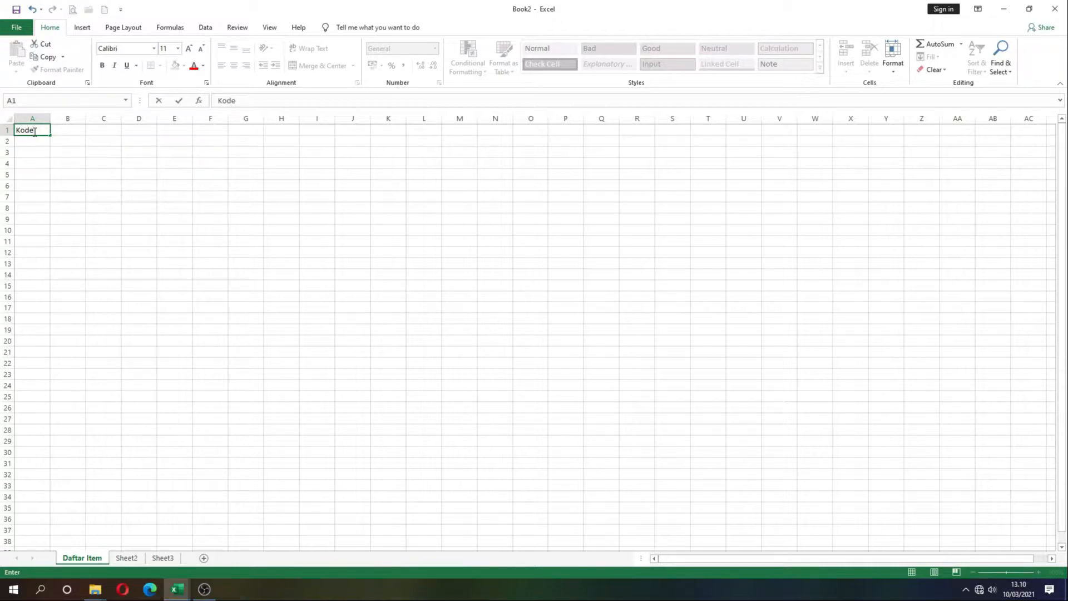
key("Tab")
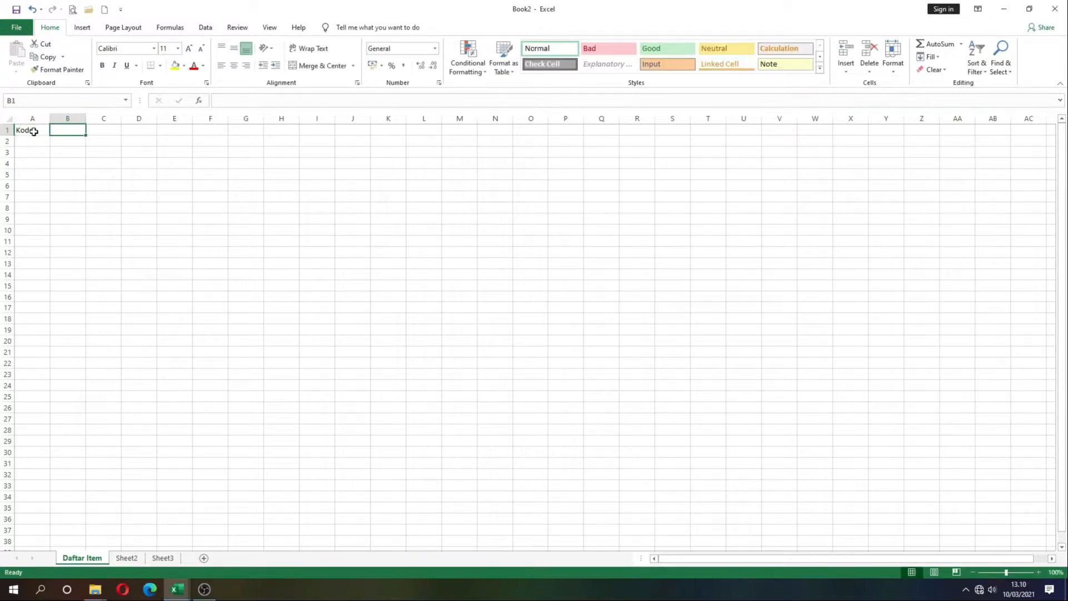
type("Nama")
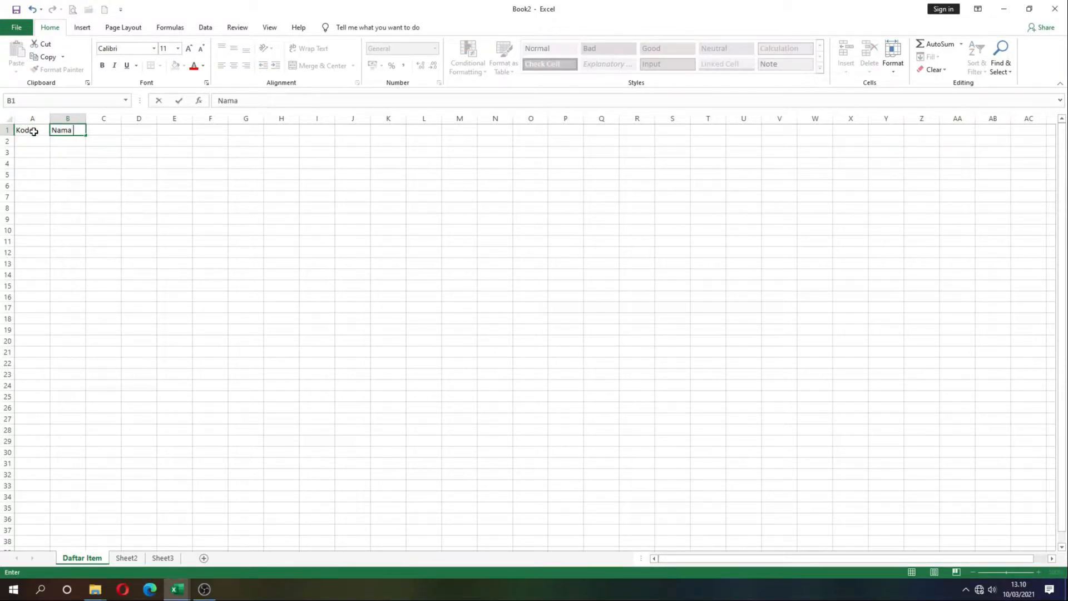
type(" item")
key("Tab")
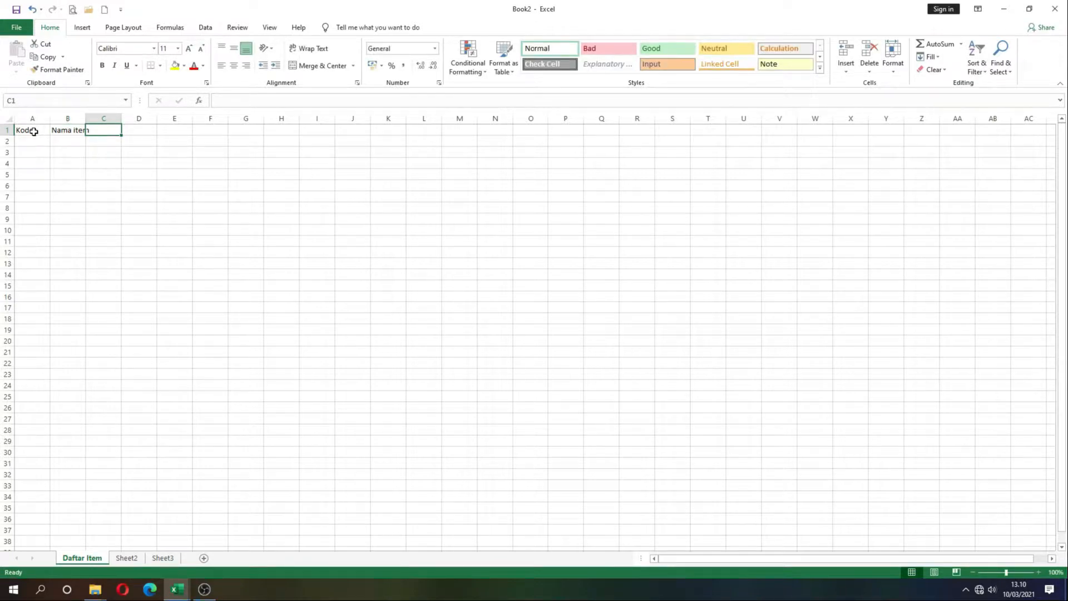
type("Jenis")
key("Tab")
type("Har")
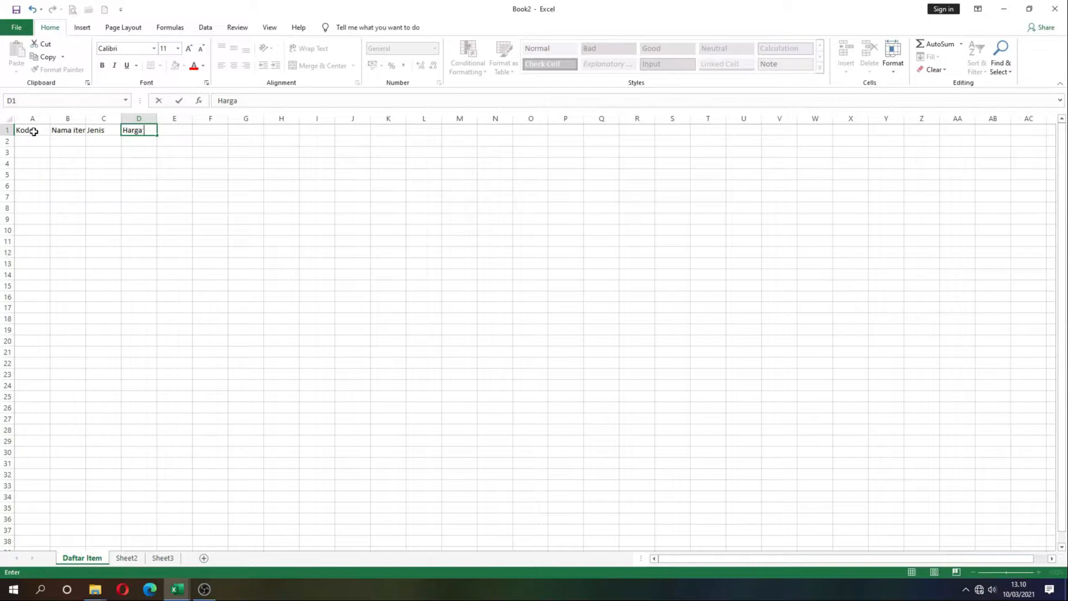
key("Tab")
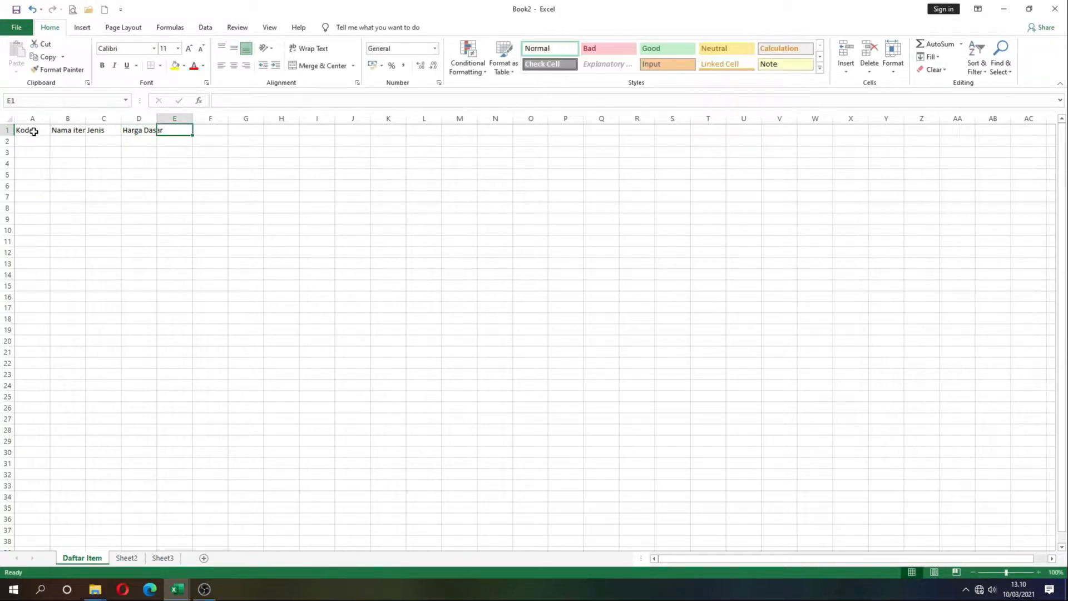
type("Harga jual")
key("Return")
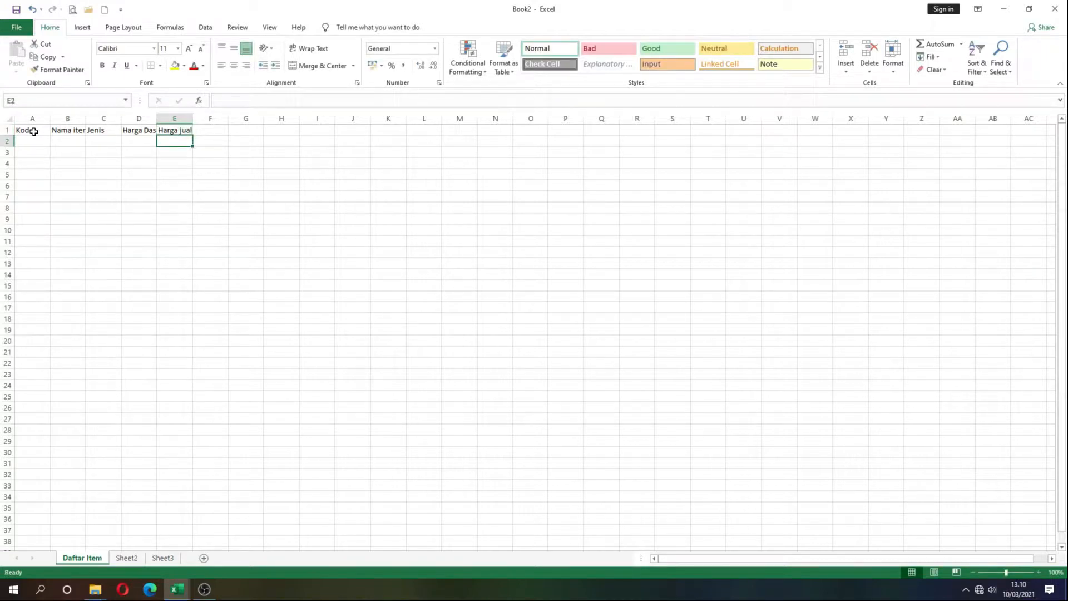
Step: Autofit the widths of the Kode, Nama item, Harga Dasar and Harga jual columns to their contents
double_click(154, 121)
double_click(200, 119)
double_click(50, 118)
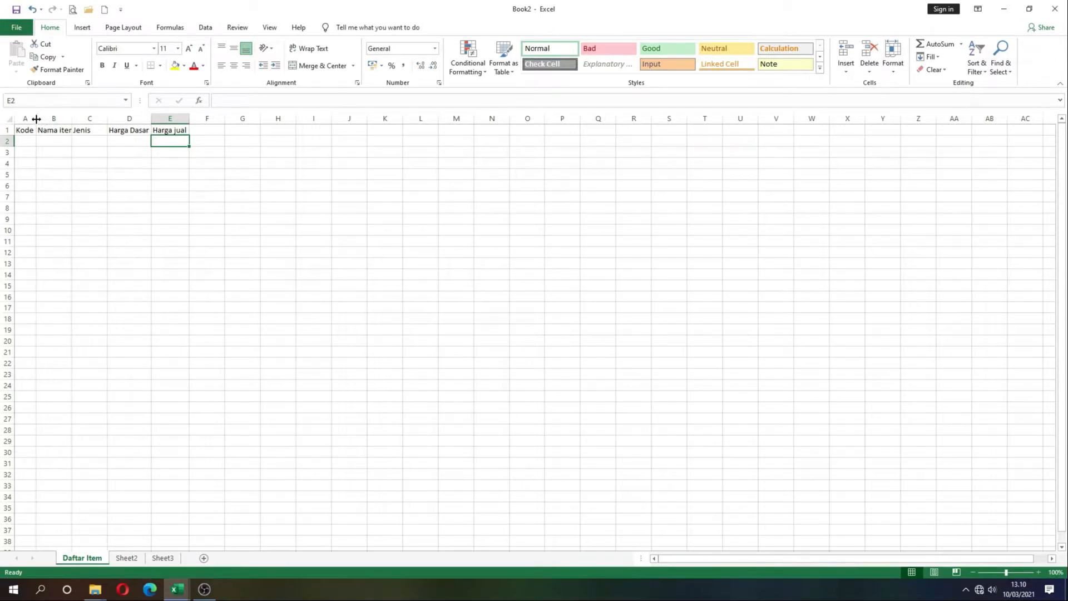
double_click(71, 118)
left_click(23, 142)
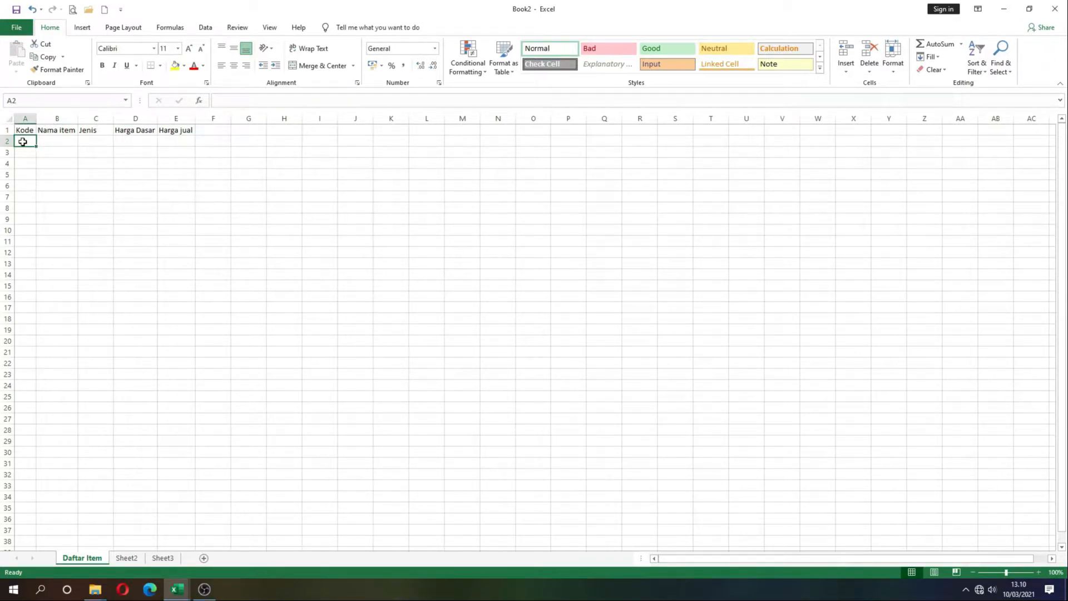
Step: Format the header cells A1:E1 with yellow fill, bold text and centered alignment
left_click_drag(21, 131, 178, 127)
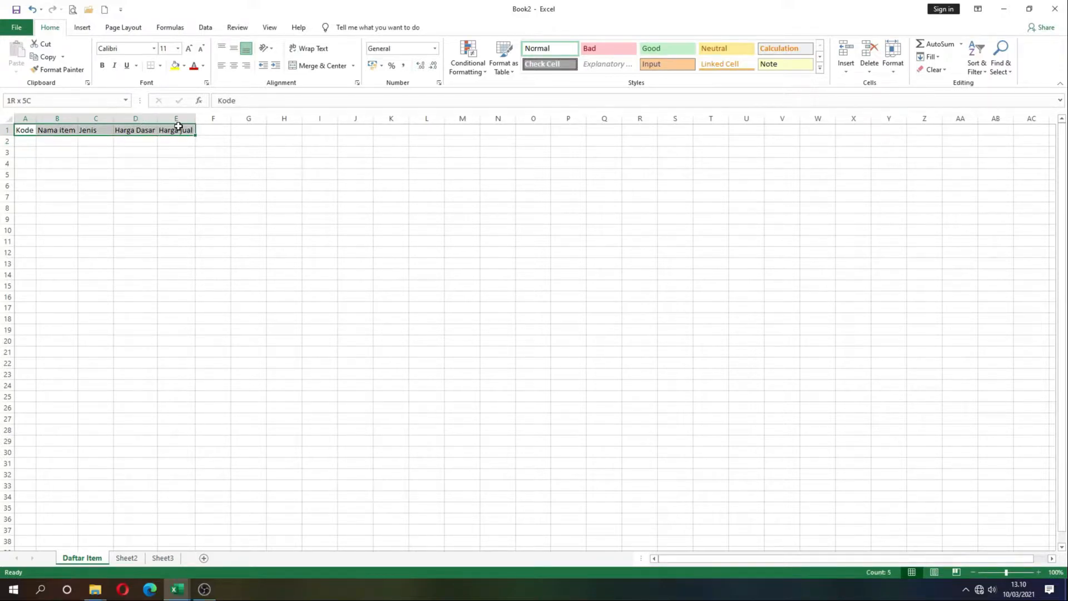
left_click(176, 66)
left_click(102, 65)
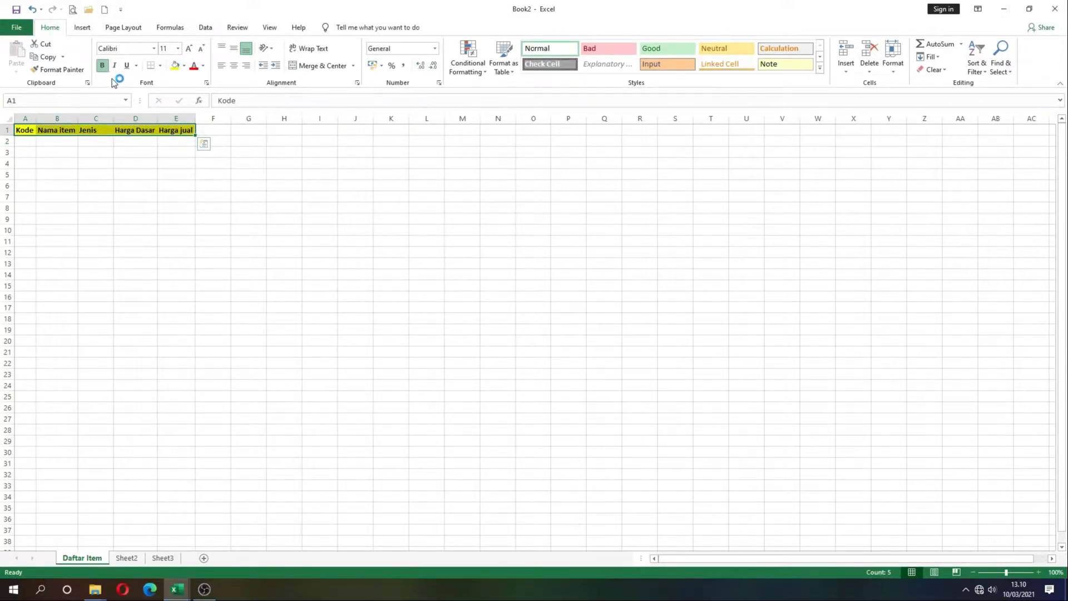
left_click(234, 66)
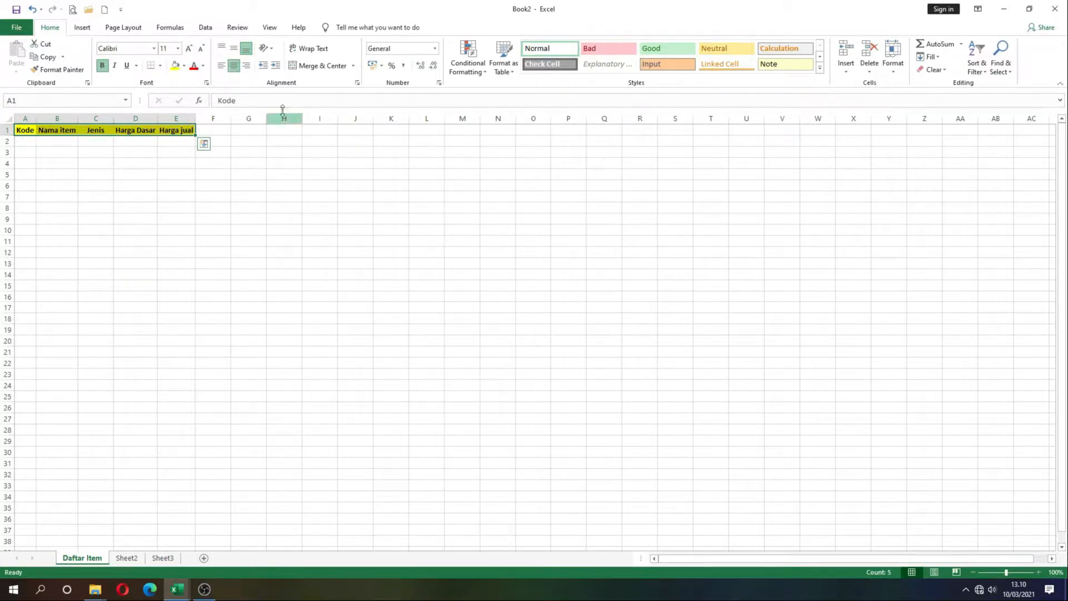
Step: Enter the first item in row 2 with code A5, name As 5000 and type Pulsa
left_click(26, 142)
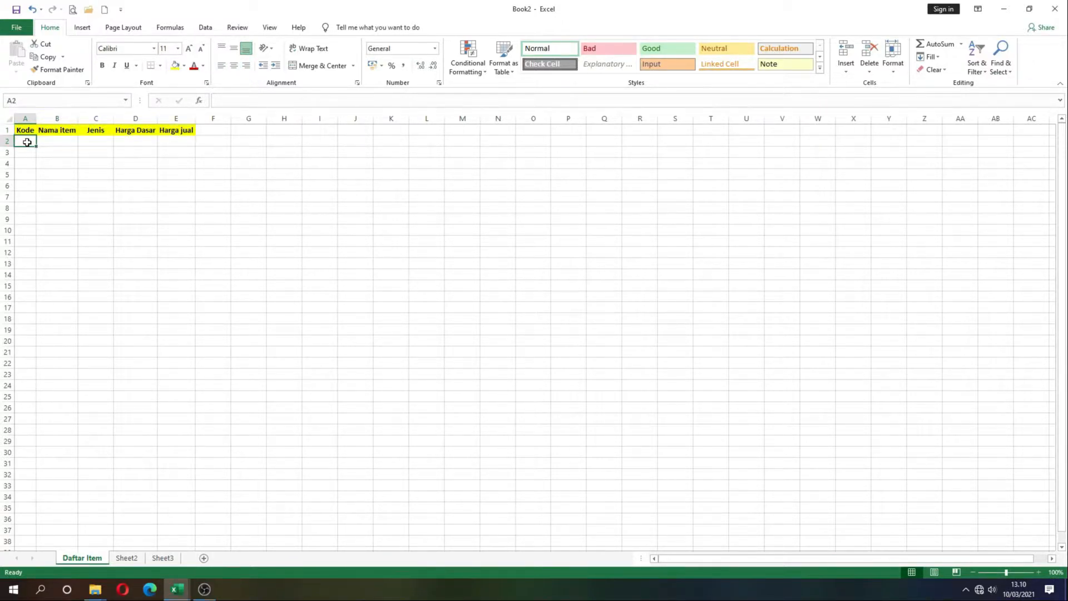
type("A5")
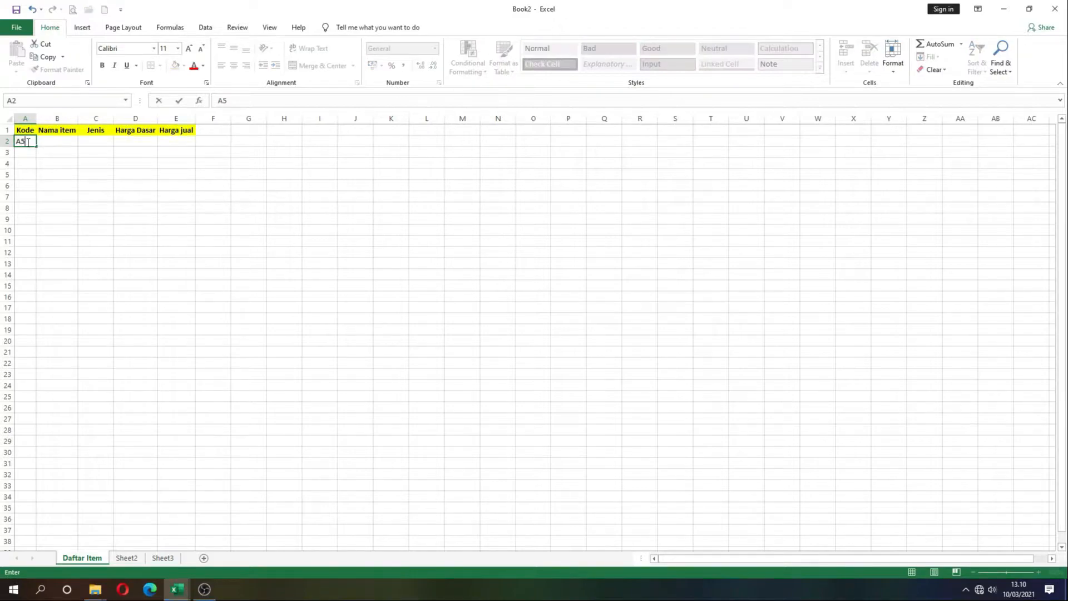
key("Tab")
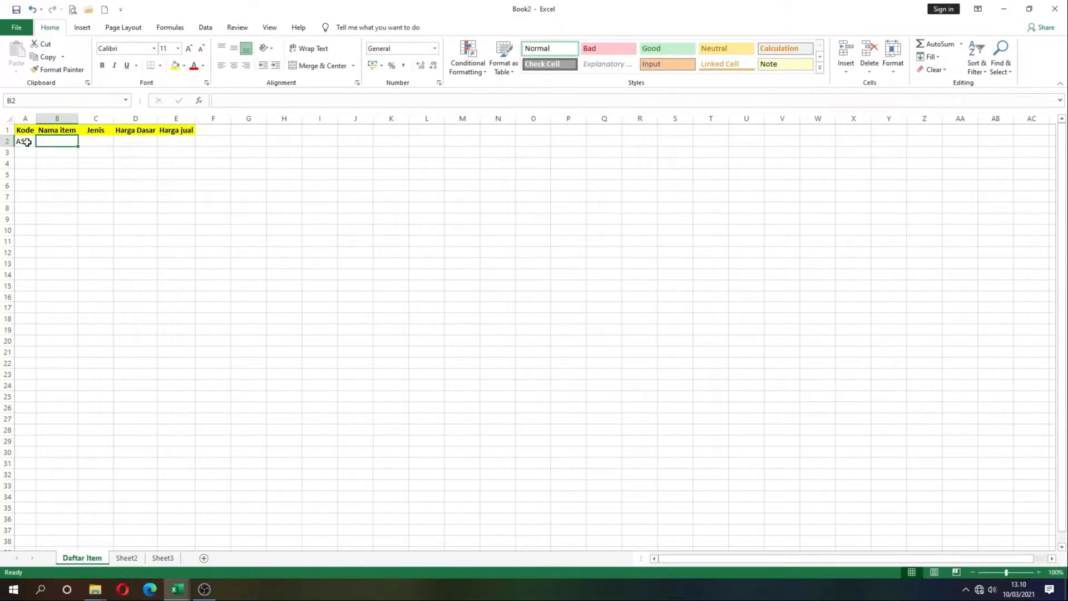
type("As 5000")
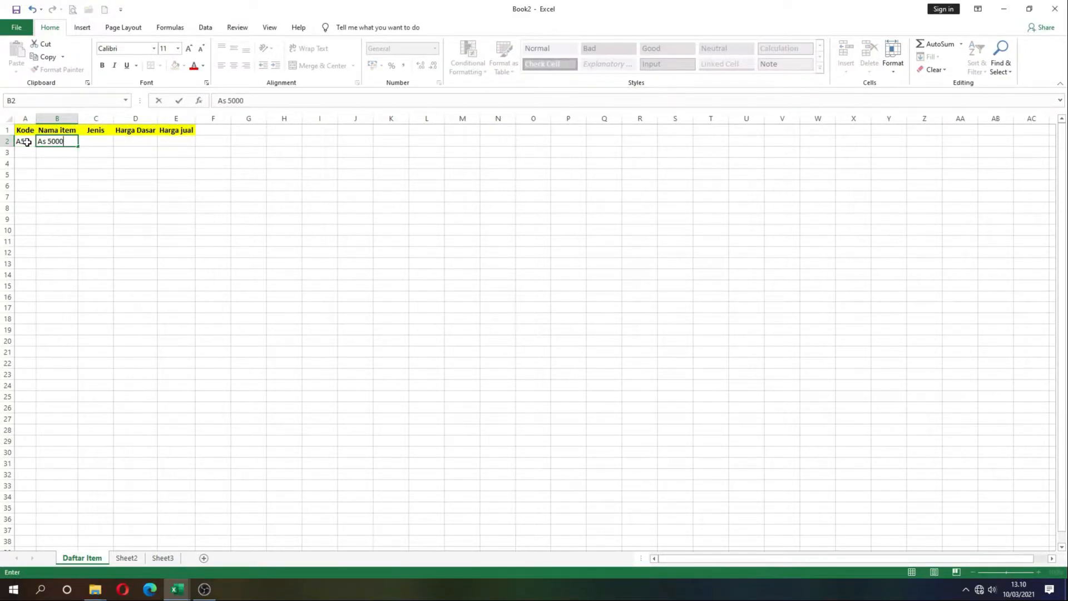
key("Tab")
type("O")
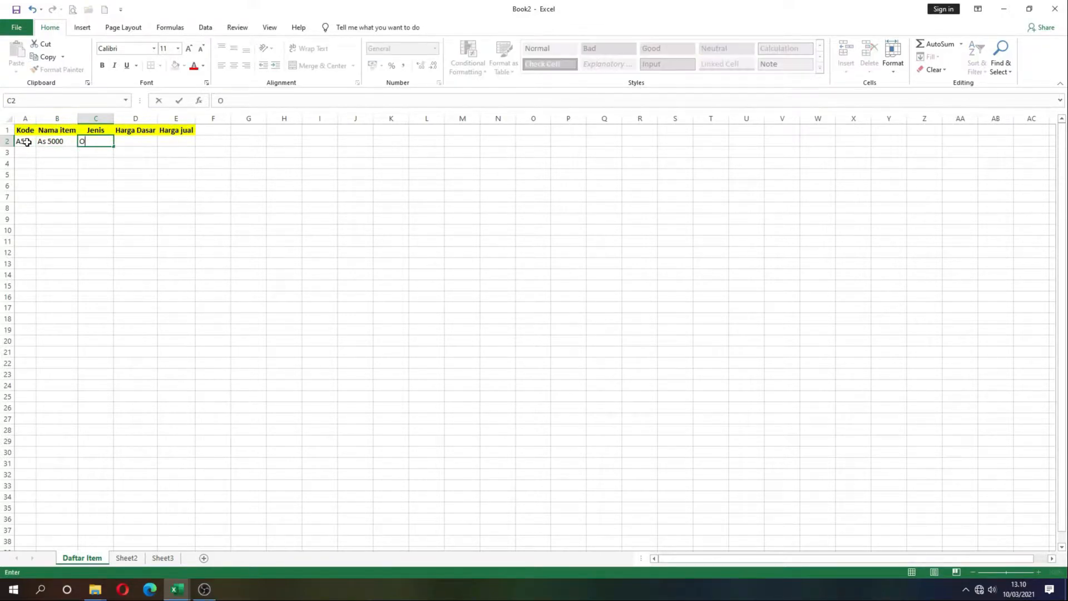
key("BackSpace")
type("Pulsa")
key("Tab")
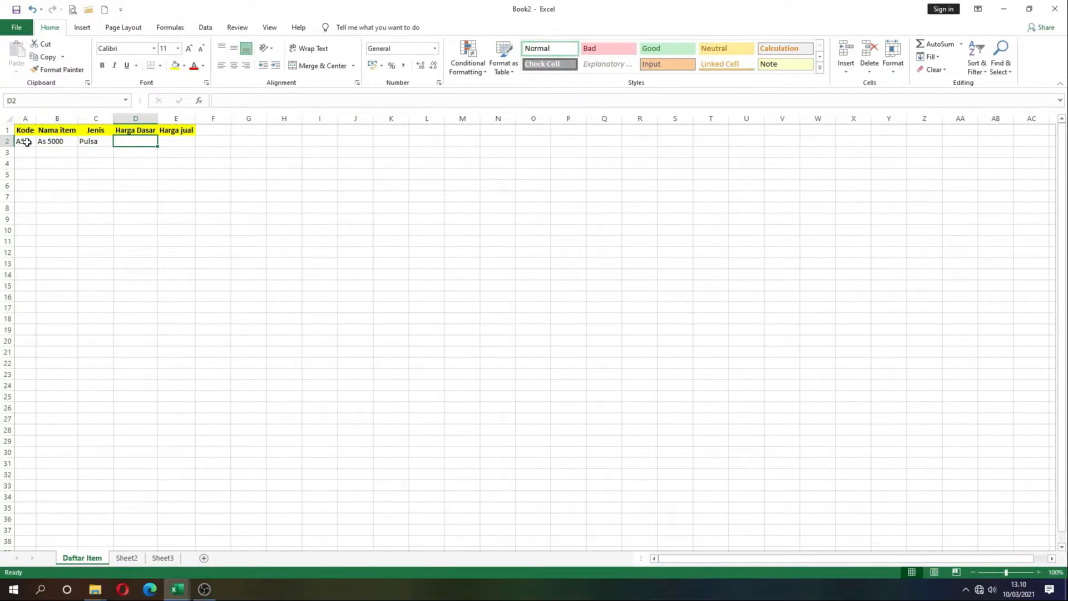
Step: Set the As 5000 item's base price to 5100 and its selling price to 7000
type("5100")
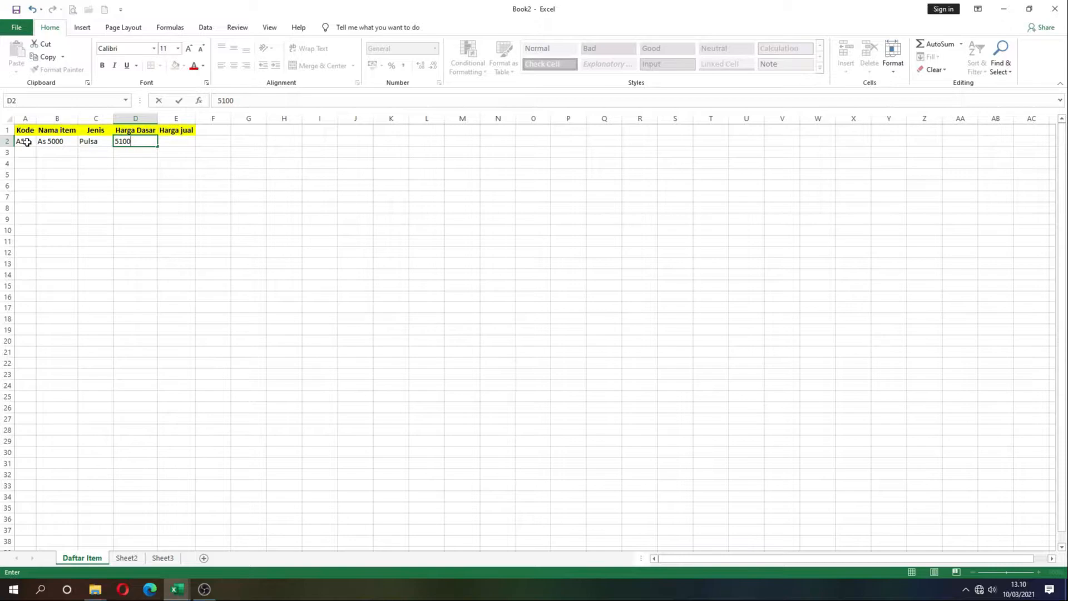
key("Tab")
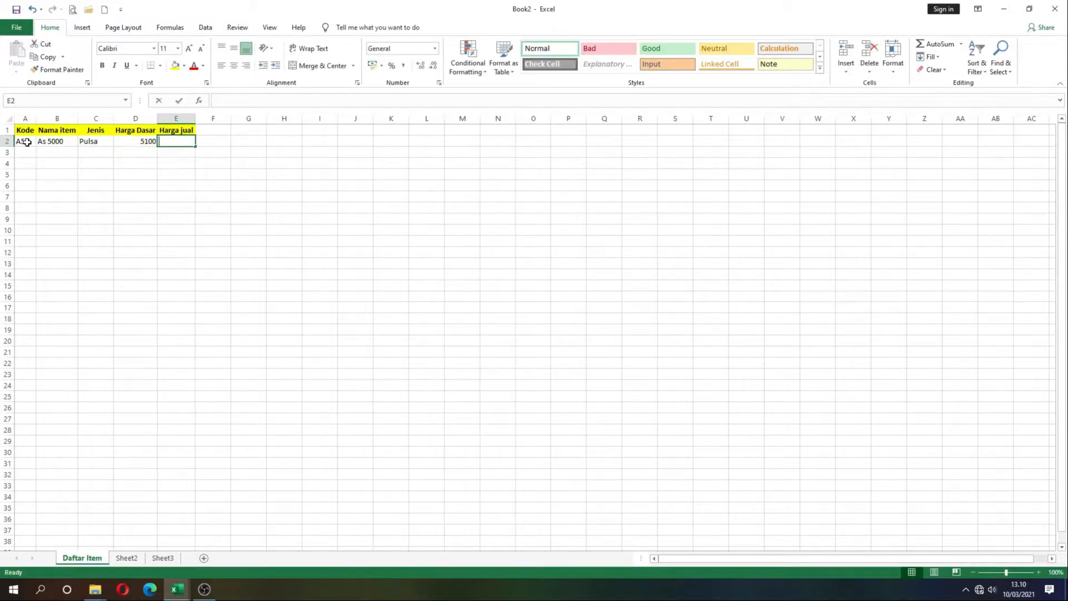
type("7000")
key("Return")
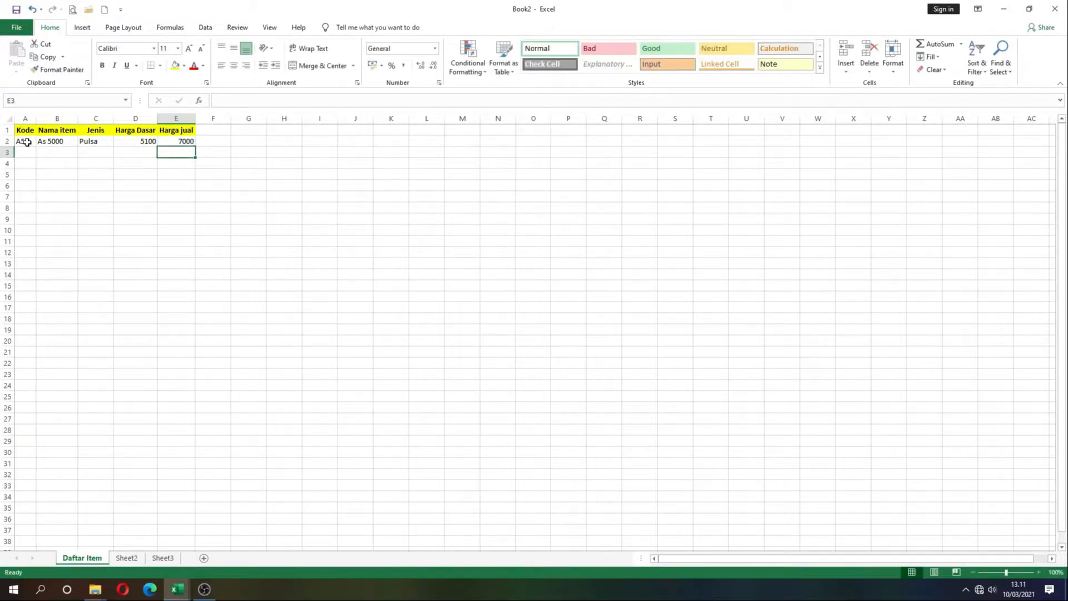
Step: Enter the second item in row 3 with code A10, name As 10000 and type pulsa
key("Left")
key("Left")
key("Left")
key("Left")
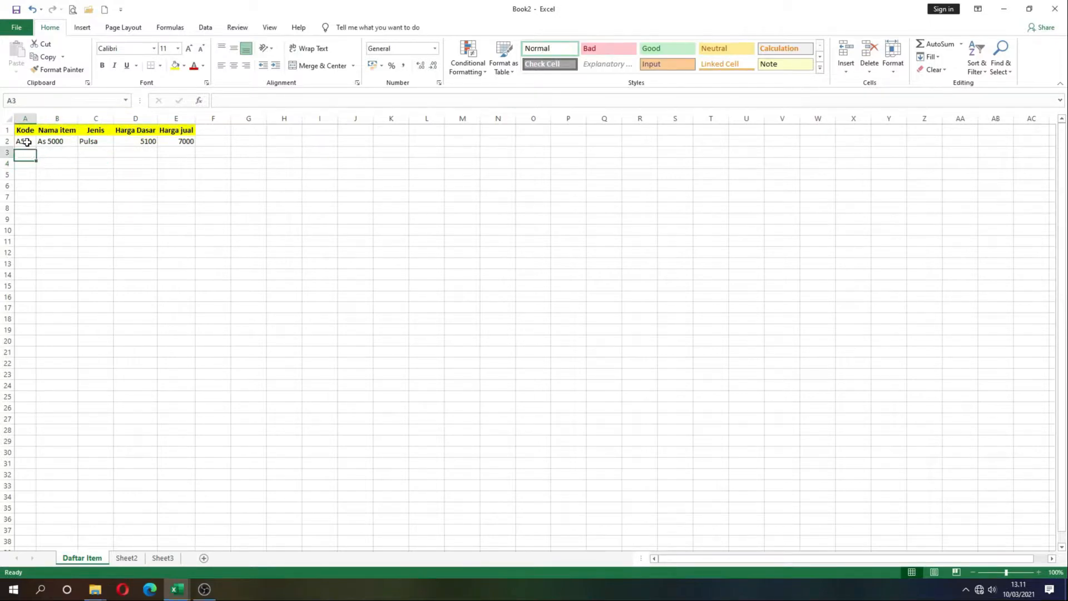
type("A10")
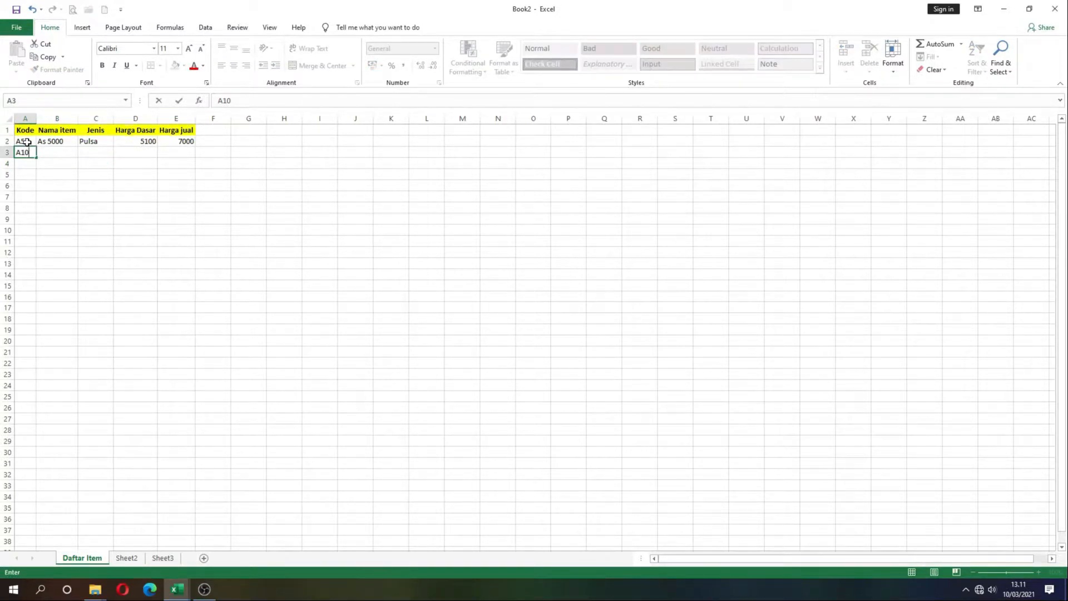
key("Tab")
type("As")
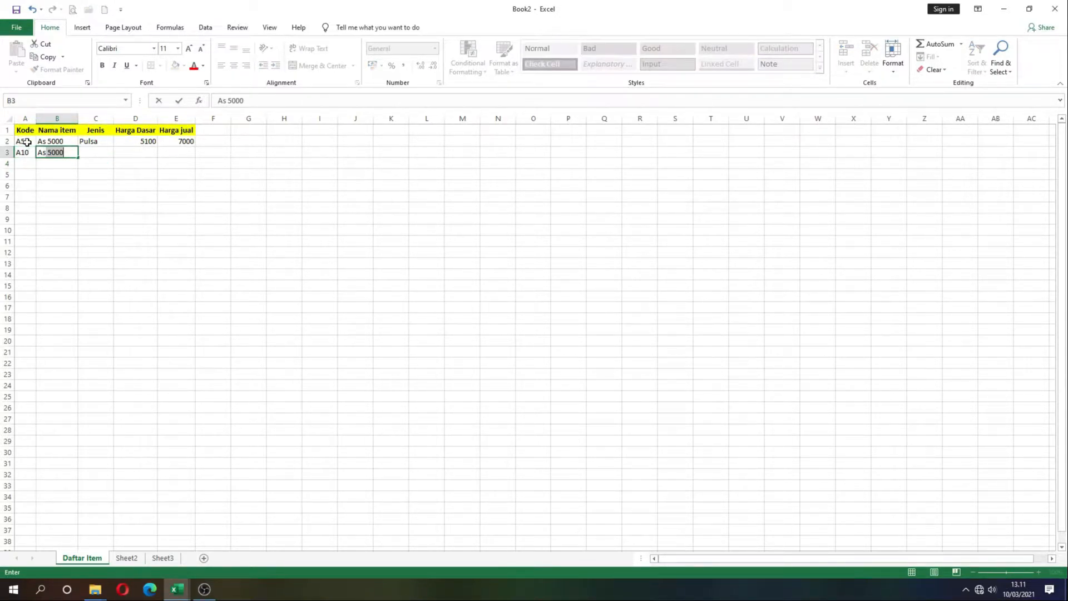
key("BackSpace")
key("BackSpace")
type("S")
key("BackSpace")
key("BackSpace")
type("s 10000")
key("Tab")
type("pulsa")
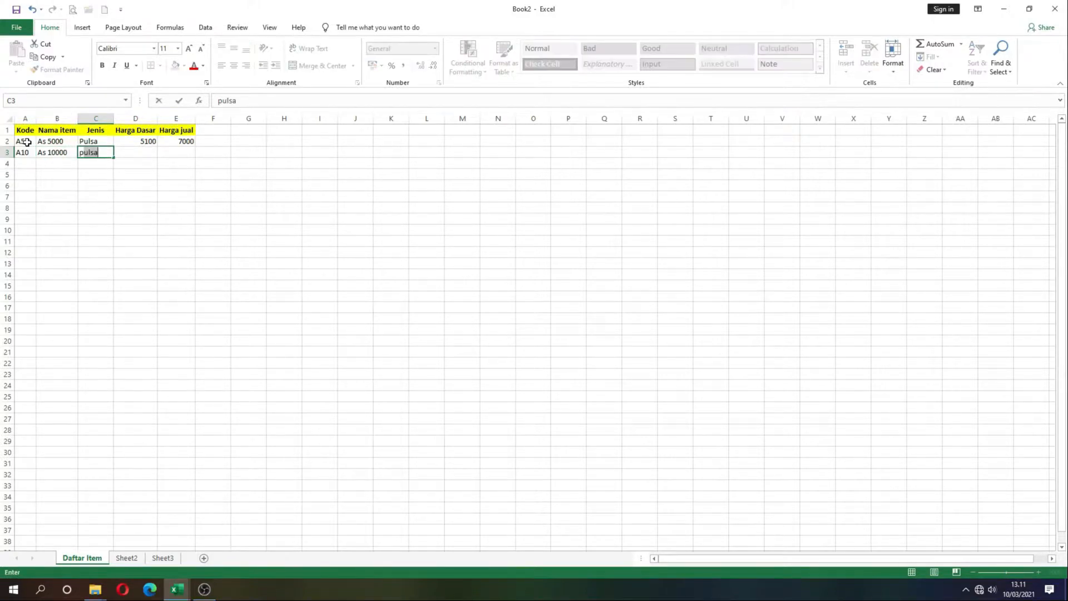
key("Tab")
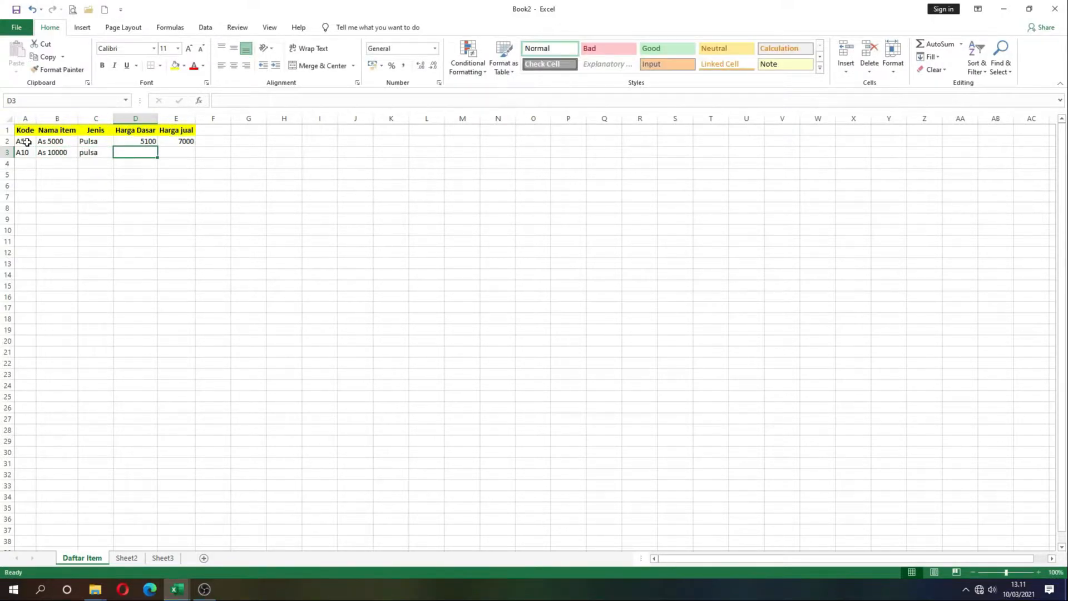
Step: Set the As 10000 item's base price to 10300 and its selling price to 12000
type("10300")
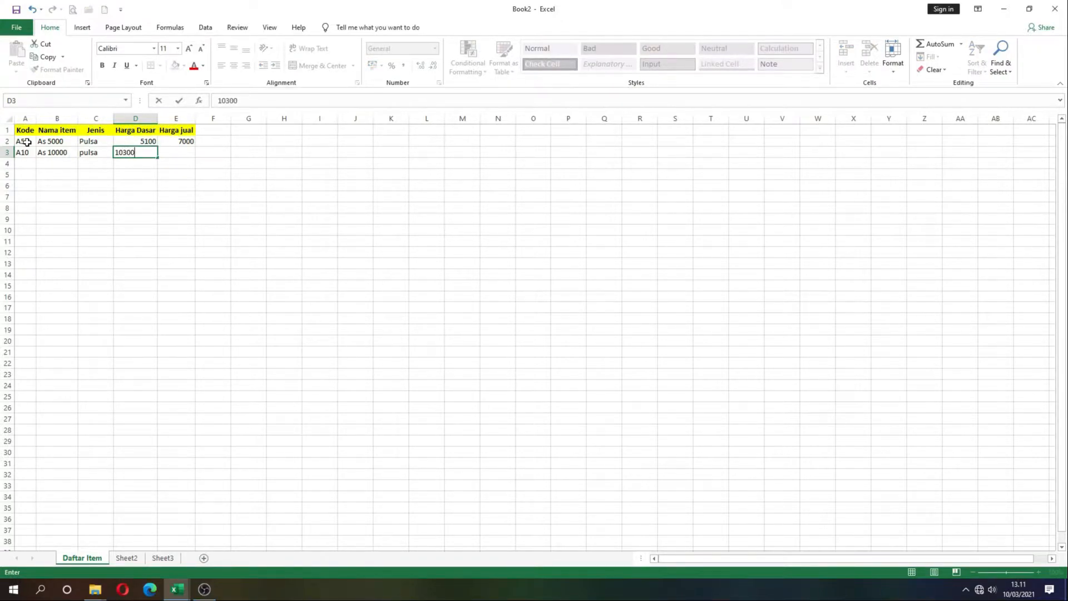
key("Tab")
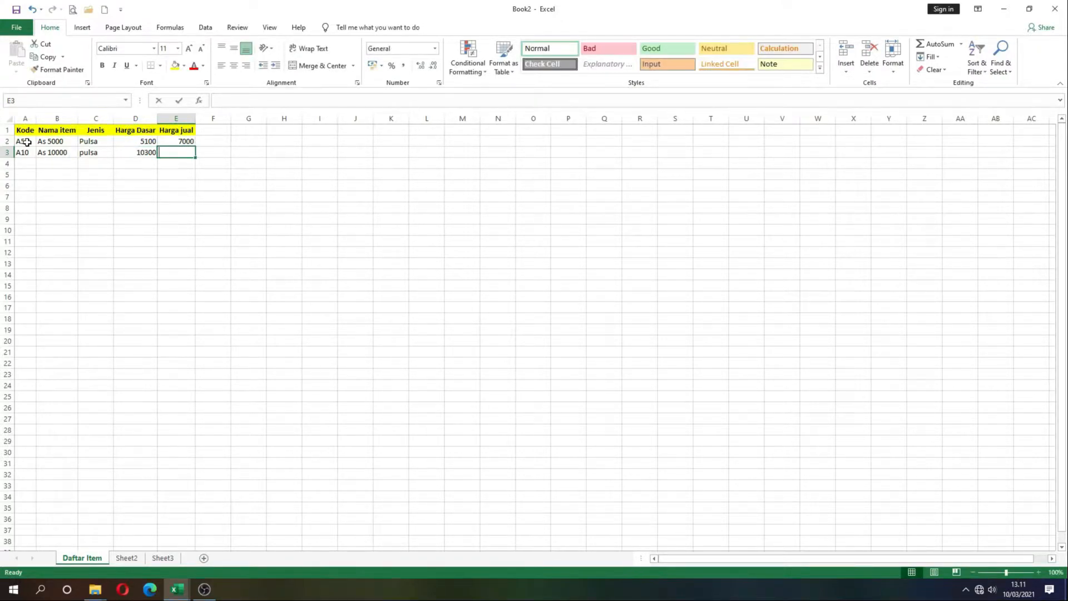
type("12000")
key("Return")
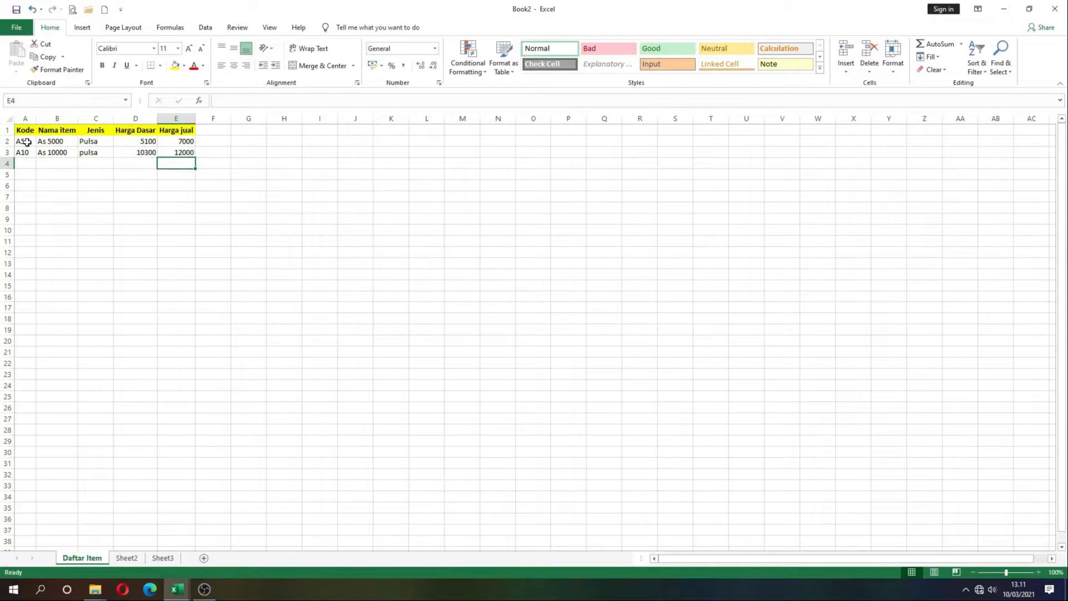
Step: Enter the third item in row 4 with code A20, name AS 20000 and type Pulsa
key("Left")
key("Left")
key("Left")
key("Left")
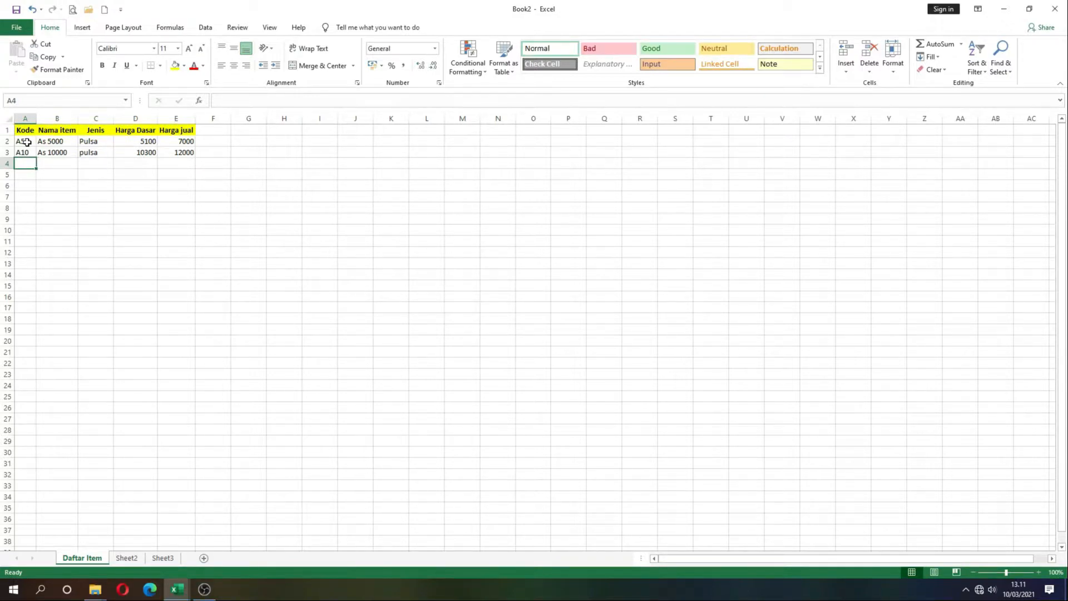
type("A10")
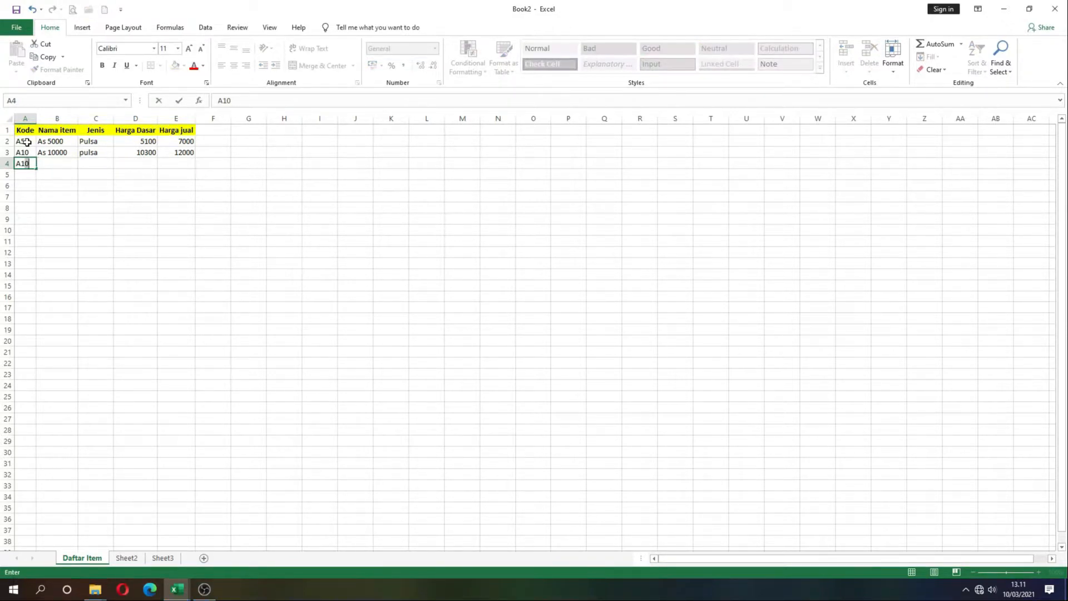
key("BackSpace")
type("20")
key("BackSpace")
key("BackSpace")
key("BackSpace")
type("20")
key("Tab")
type("AS 20000")
key("Tab")
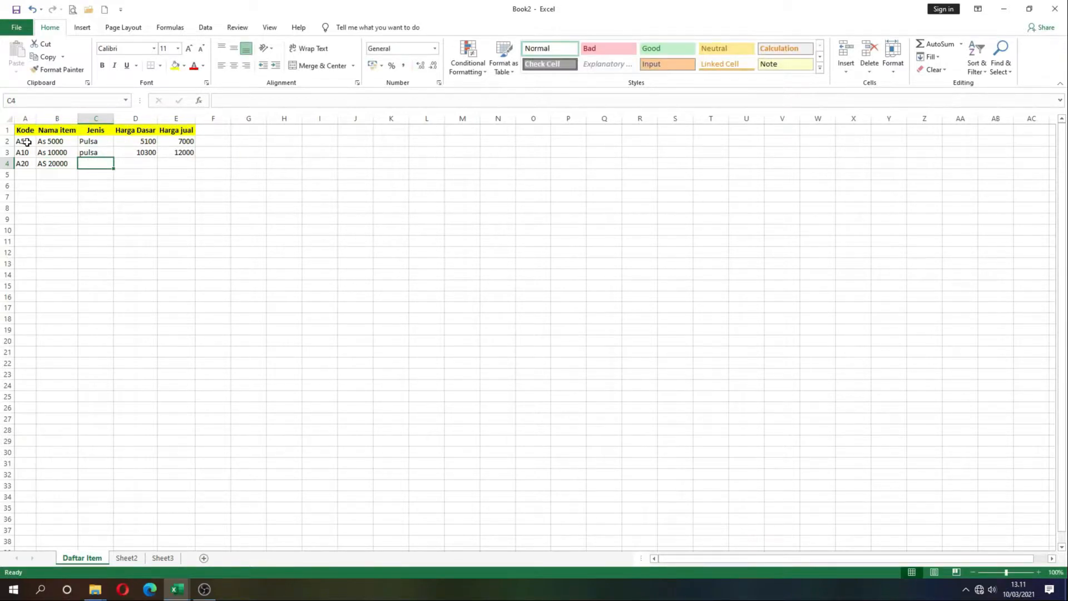
type("Pulsa")
key("Tab")
Step: Set the AS 20000 item's base price to 20400 and its selling price to 22000
type("2040")
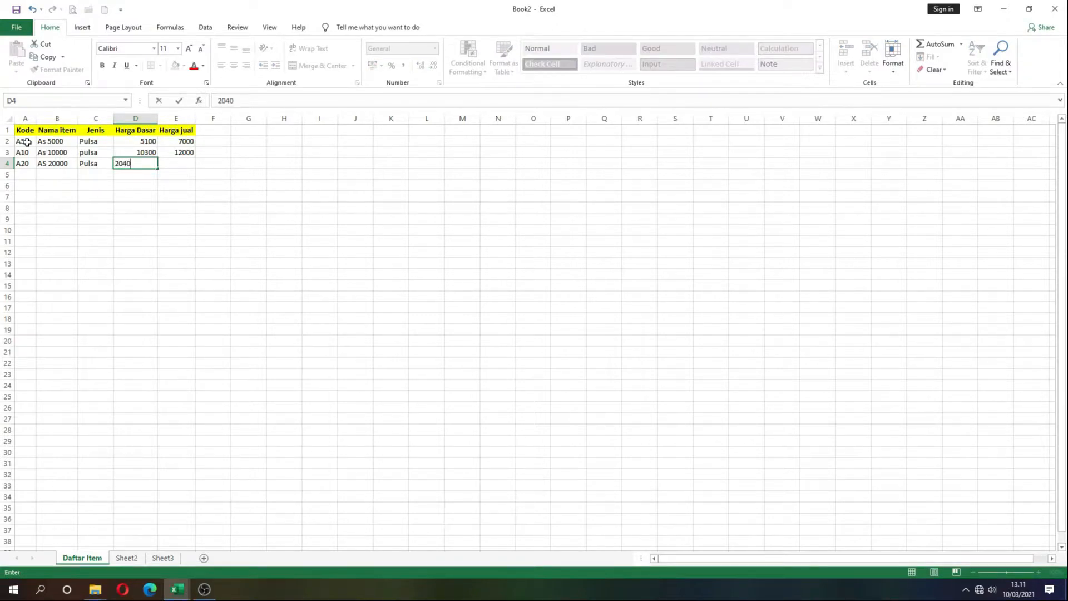
type("0")
key("Tab")
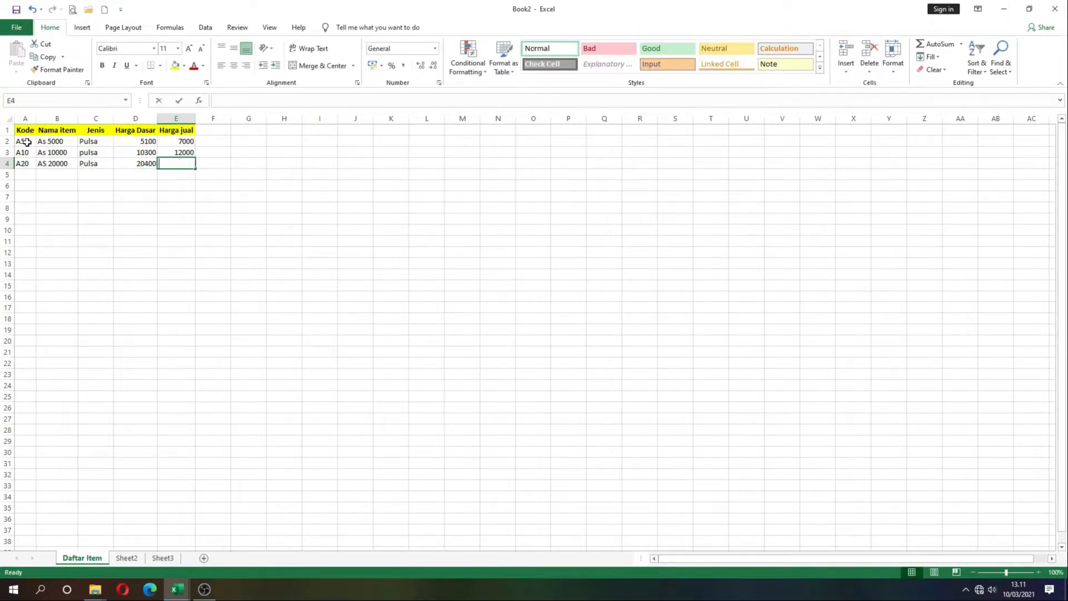
type("22000")
key("Return")
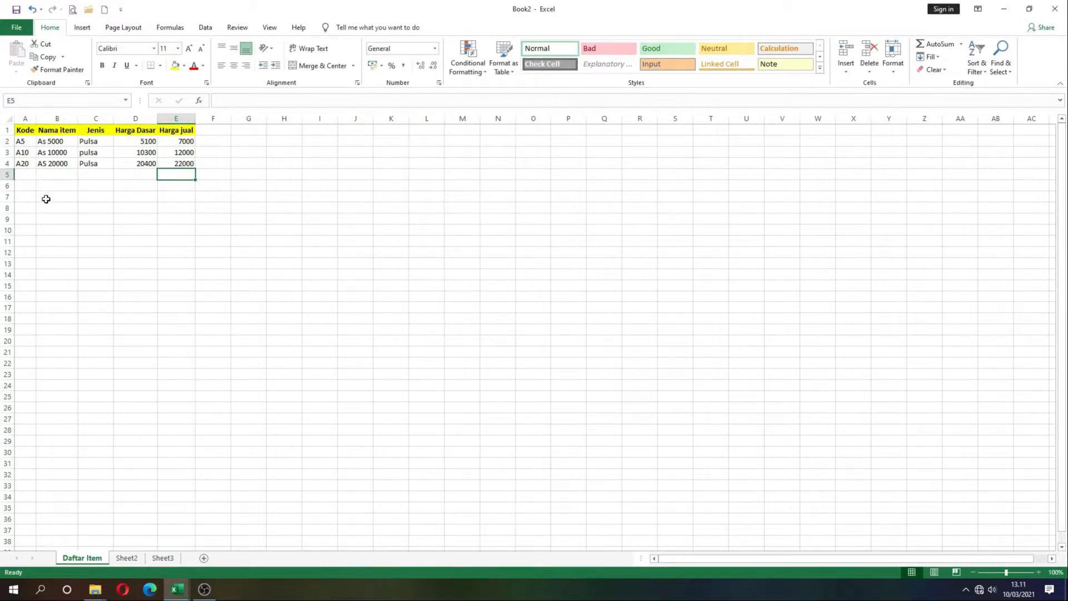
Step: Enter the fourth item in row 5 with code A50, name As 50000 and type Pulsa
left_click(25, 174)
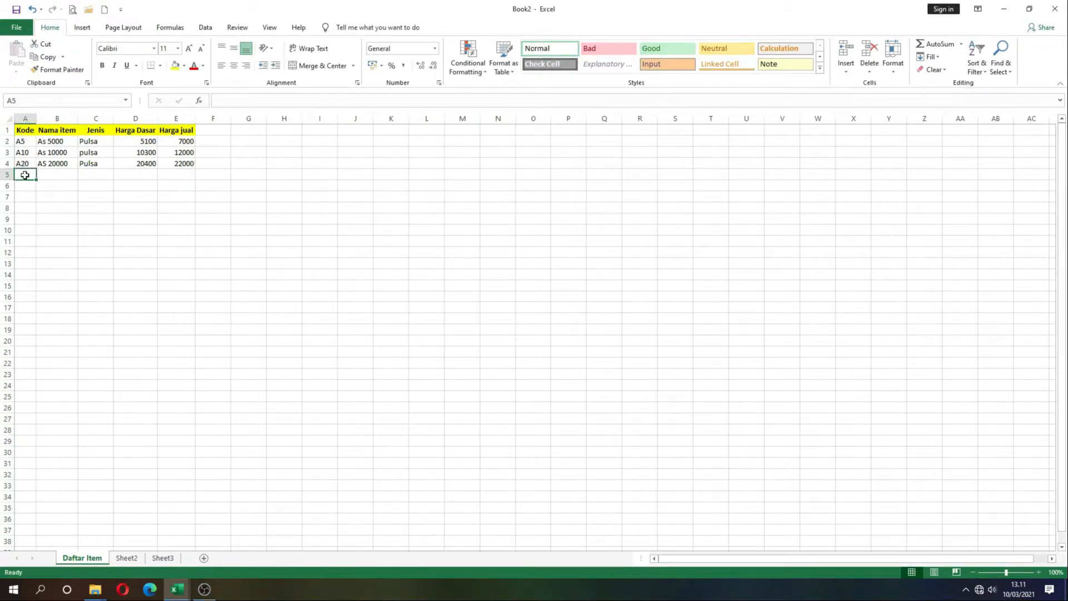
type("A50")
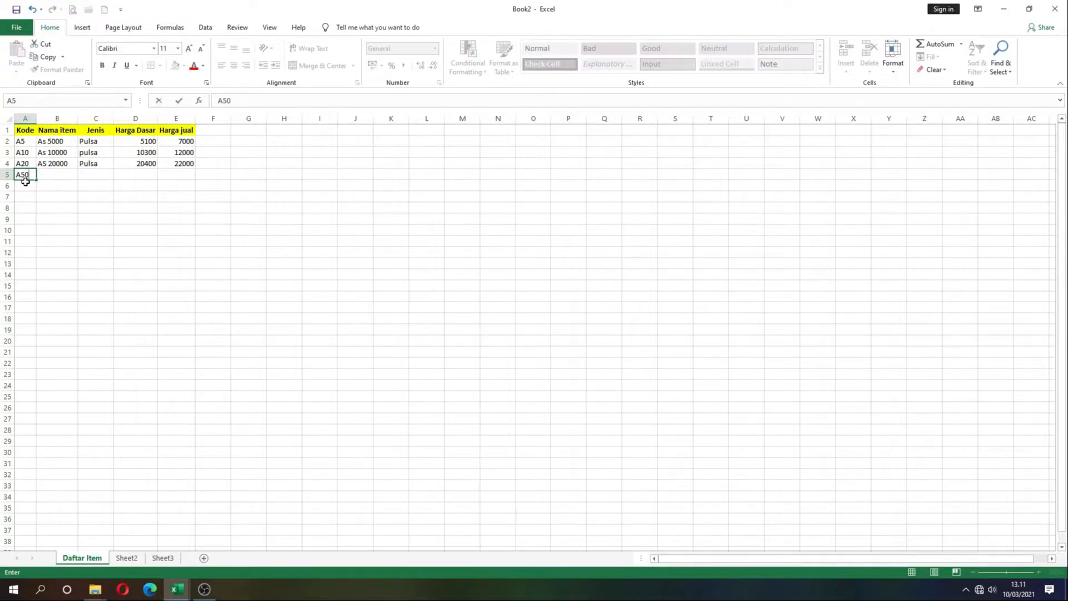
key("Tab")
type("As 50000")
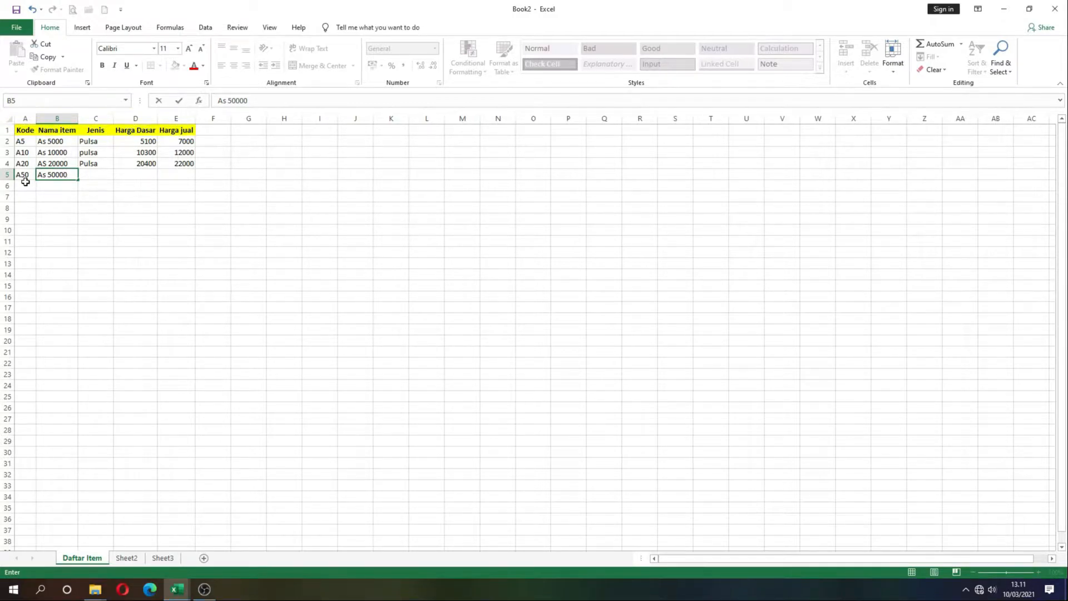
key("Tab")
type("Pulsa")
key("Tab")
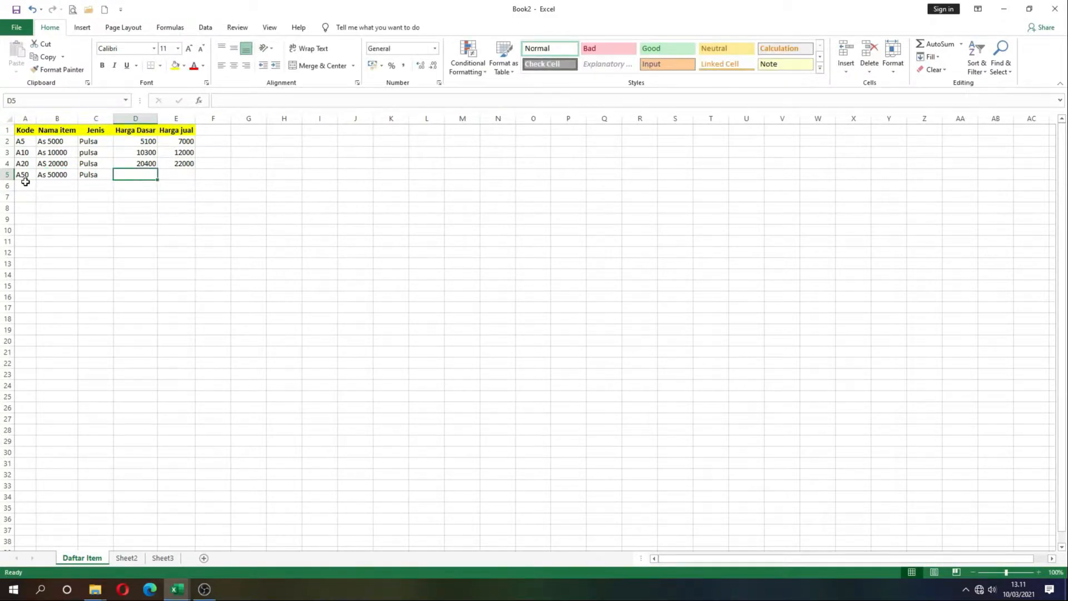
Step: Set the As 50000 item's base price to 50400 and its selling price to 52000
type("50400")
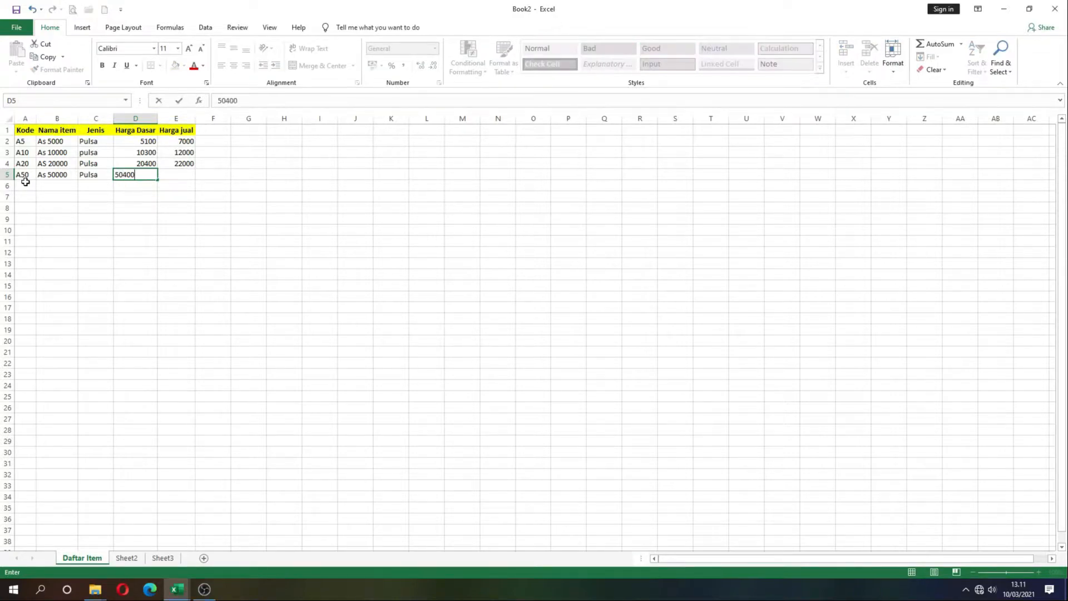
key("Tab")
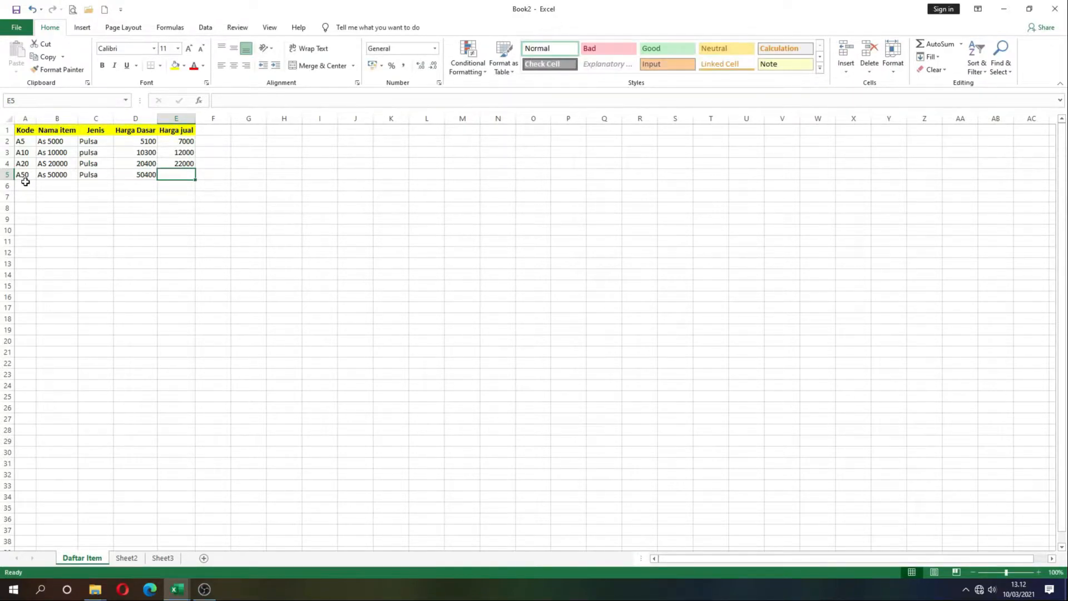
type("52000")
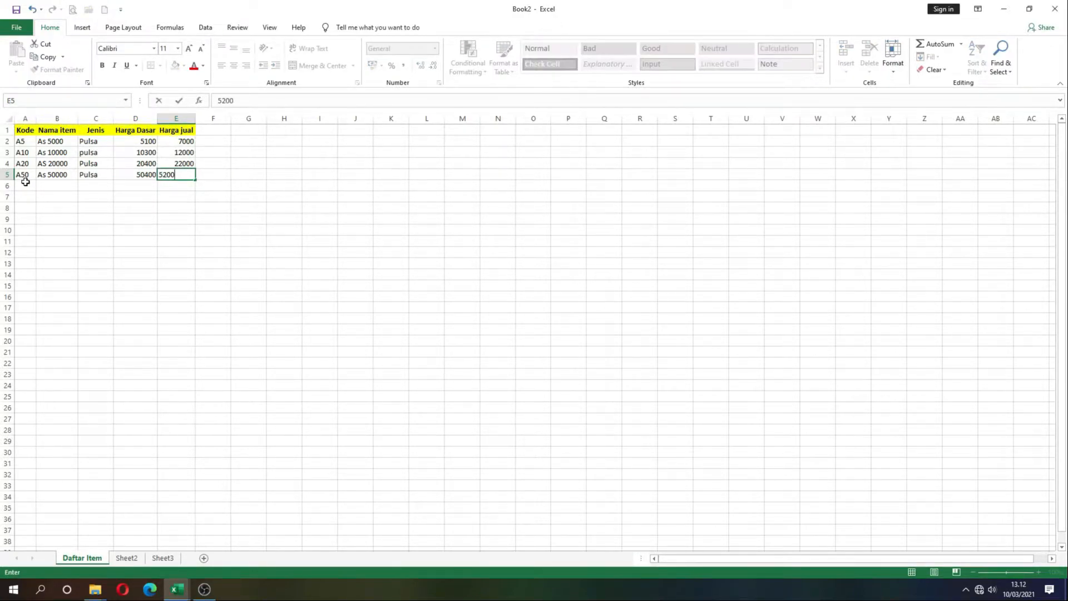
key("Return")
Step: Enter the fifth item in row 6 with code A100, name As 100000 and type Pulsa
key("Left")
key("Left")
key("Left")
key("Left")
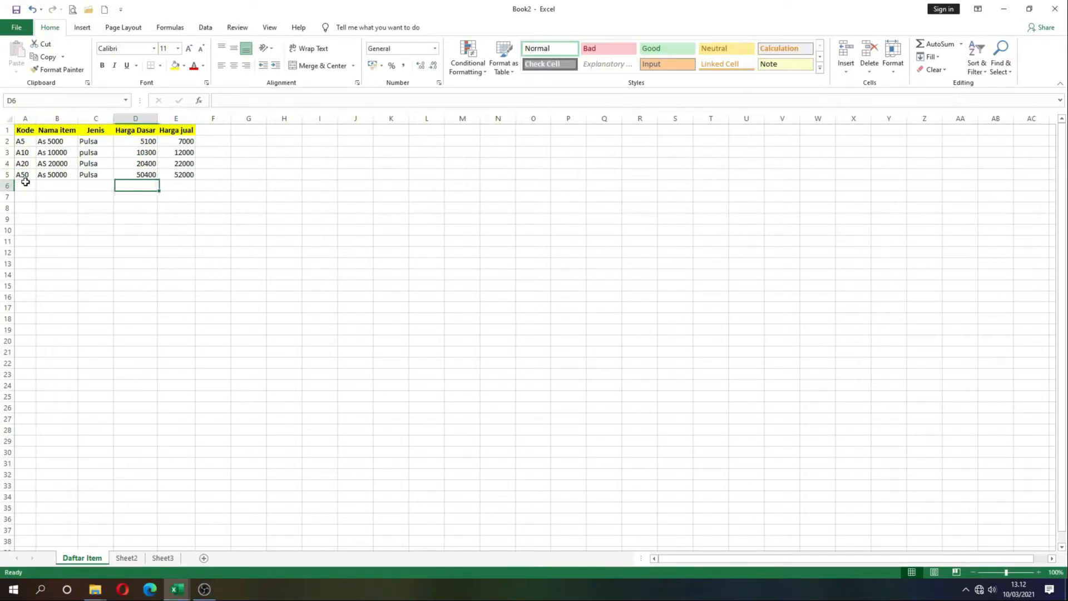
type("A100")
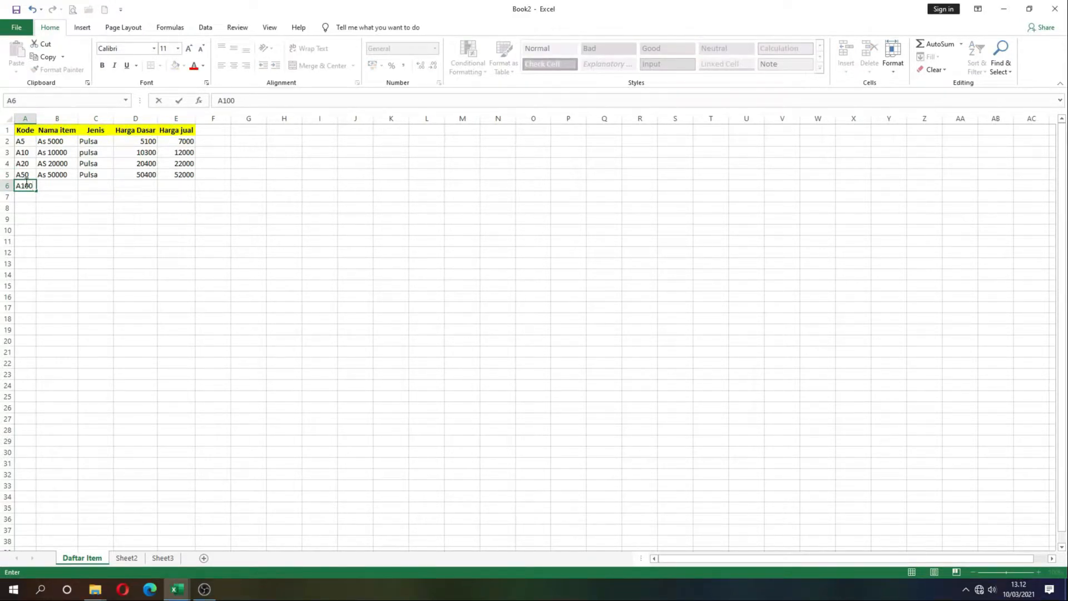
key("Tab")
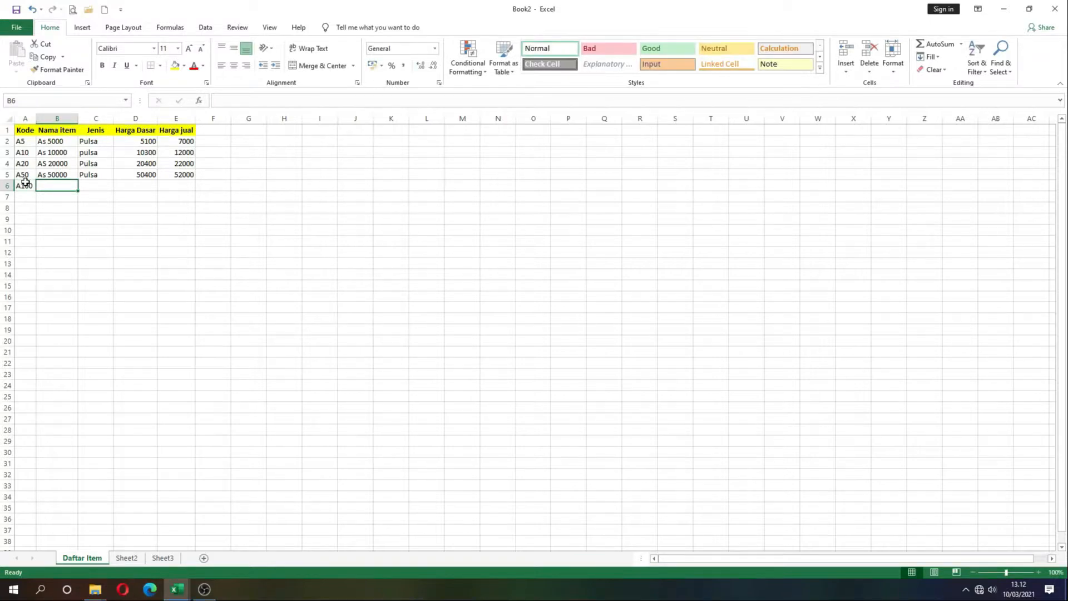
type("As 100000")
key("Tab")
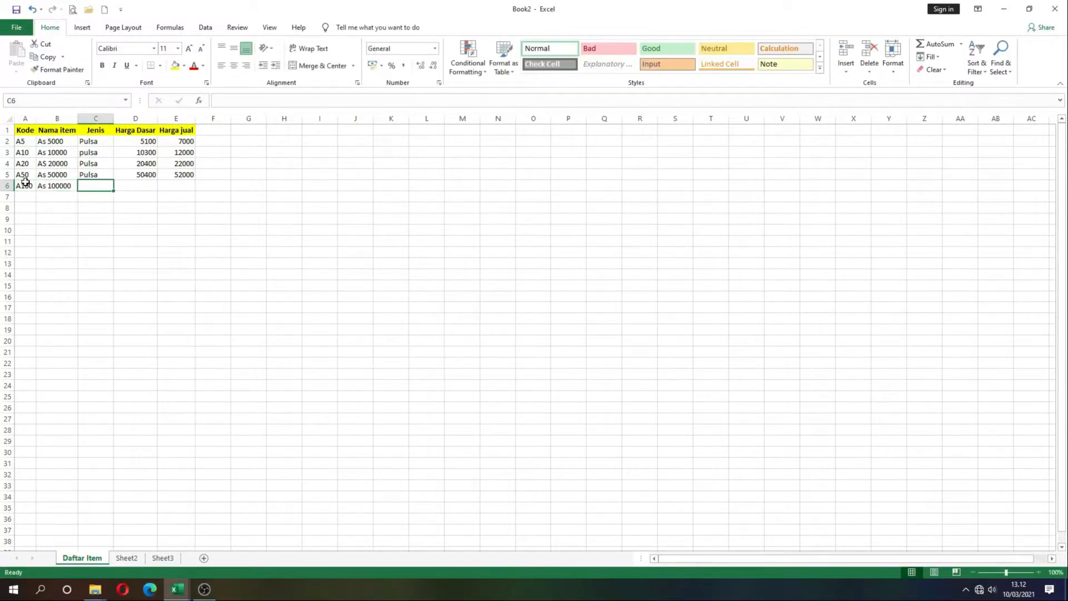
type("Pulsa")
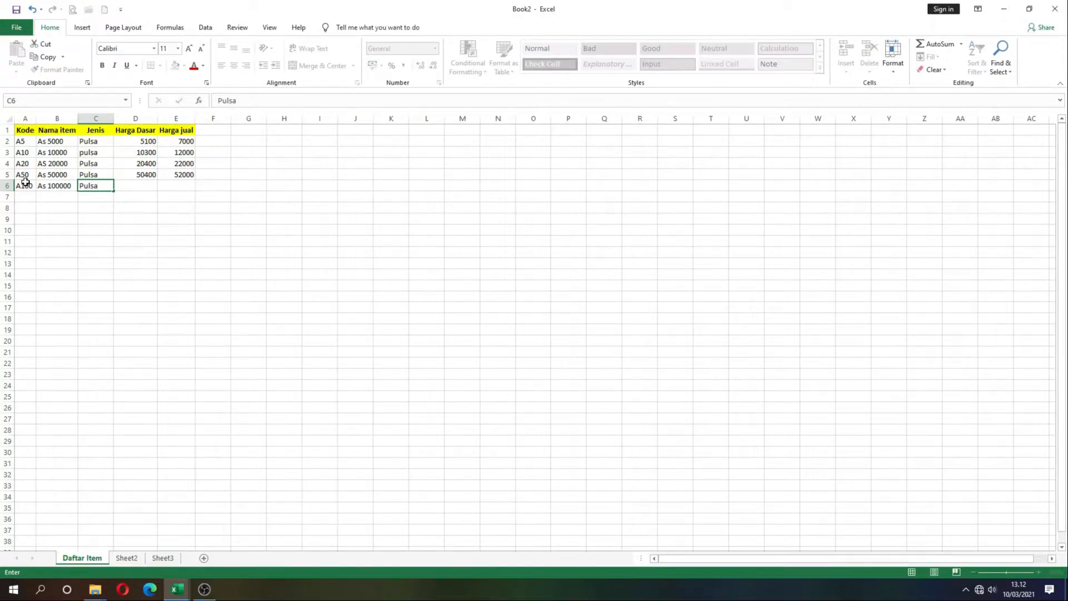
key("Tab")
Step: Set the As 100000 item's base price to 100500 and its selling price to 102000
type("10")
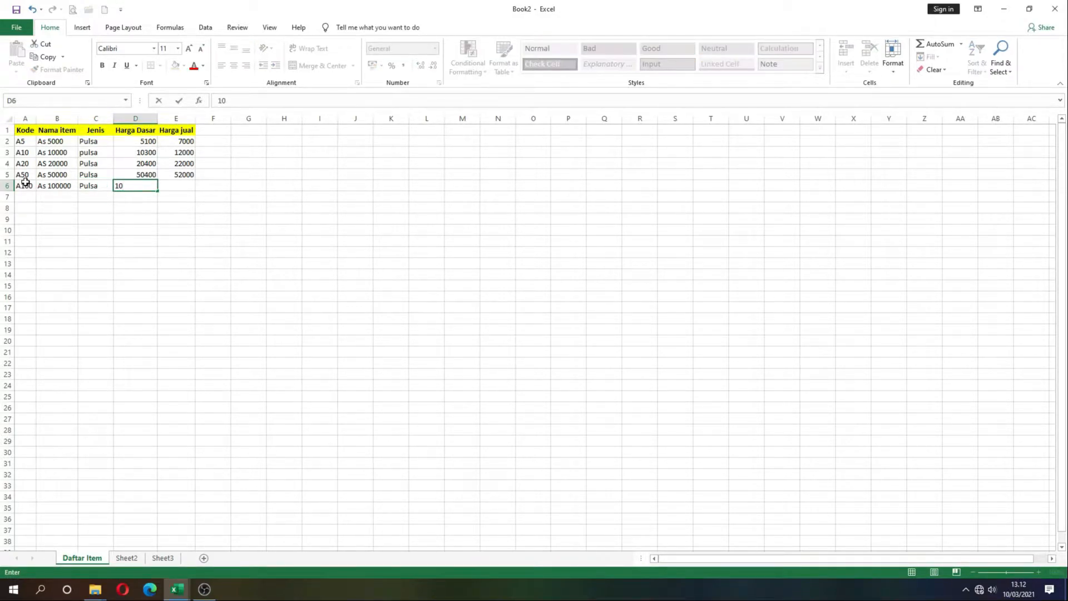
type("500")
key("BackSpace")
key("BackSpace")
key("BackSpace")
type("0500")
key("Tab")
type("102000")
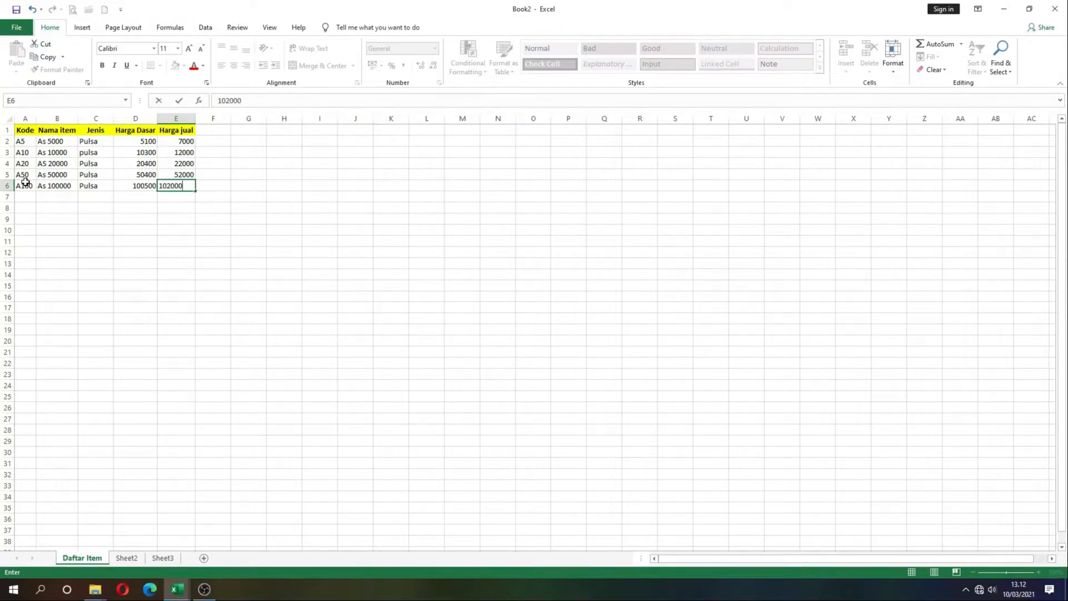
key("Return")
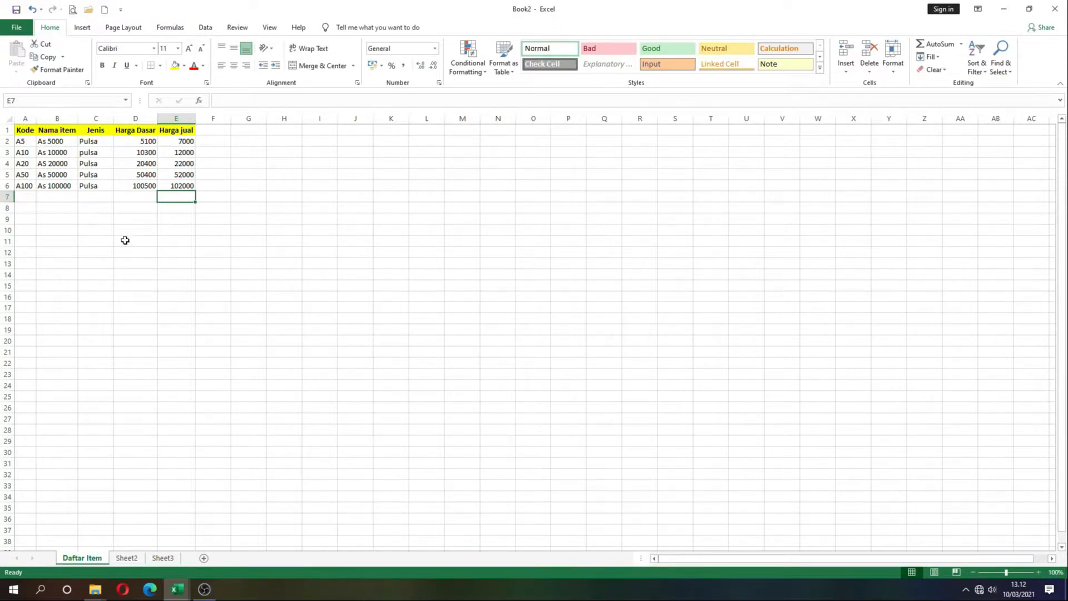
left_click(75, 196)
left_click(29, 200)
left_click(69, 198)
left_click(31, 199)
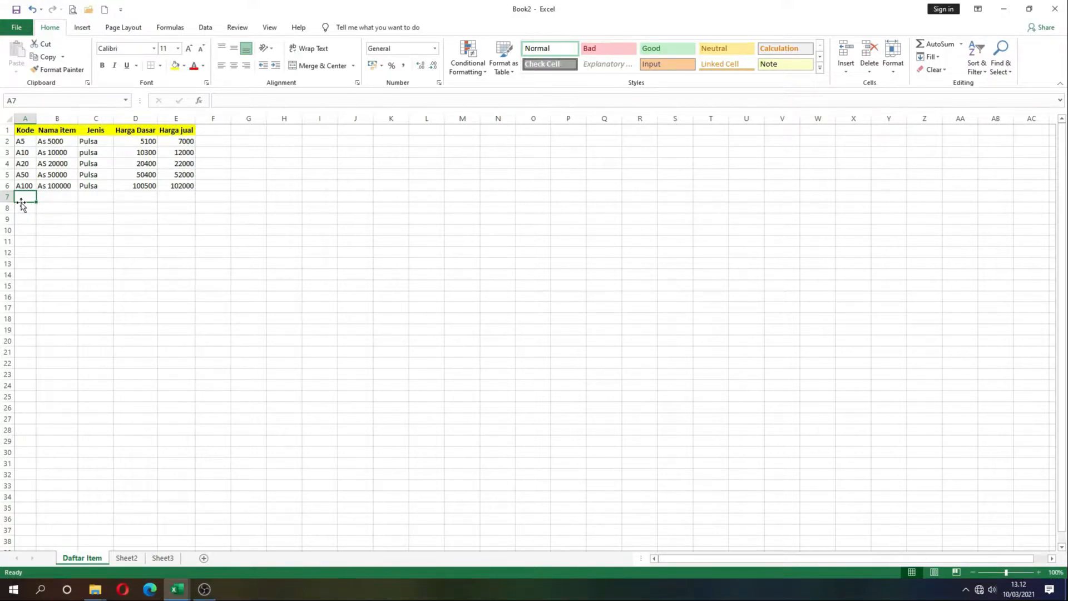
left_click(21, 208)
Step: Enter an accessory item in row 7 with code AKS01, name Casing and type Akseosris
left_click(19, 196)
type("AKS")
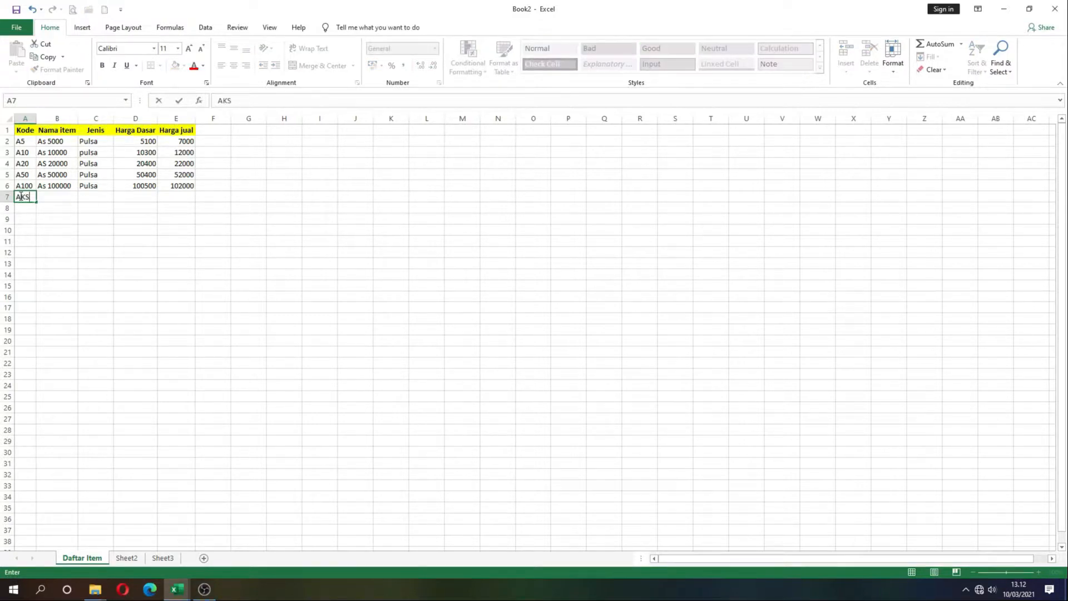
type("01")
key("Tab")
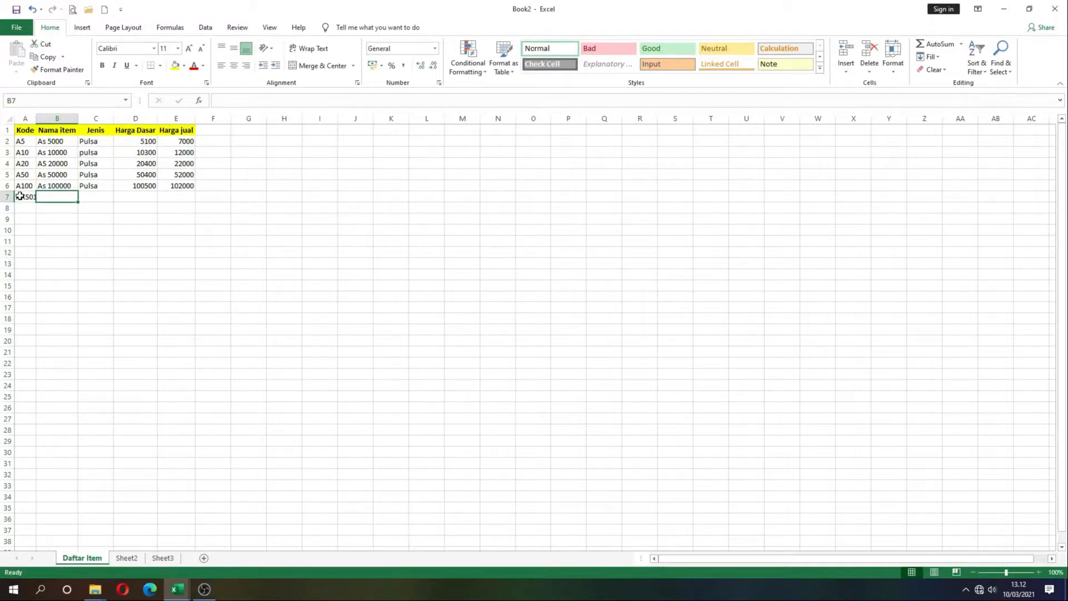
type("C")
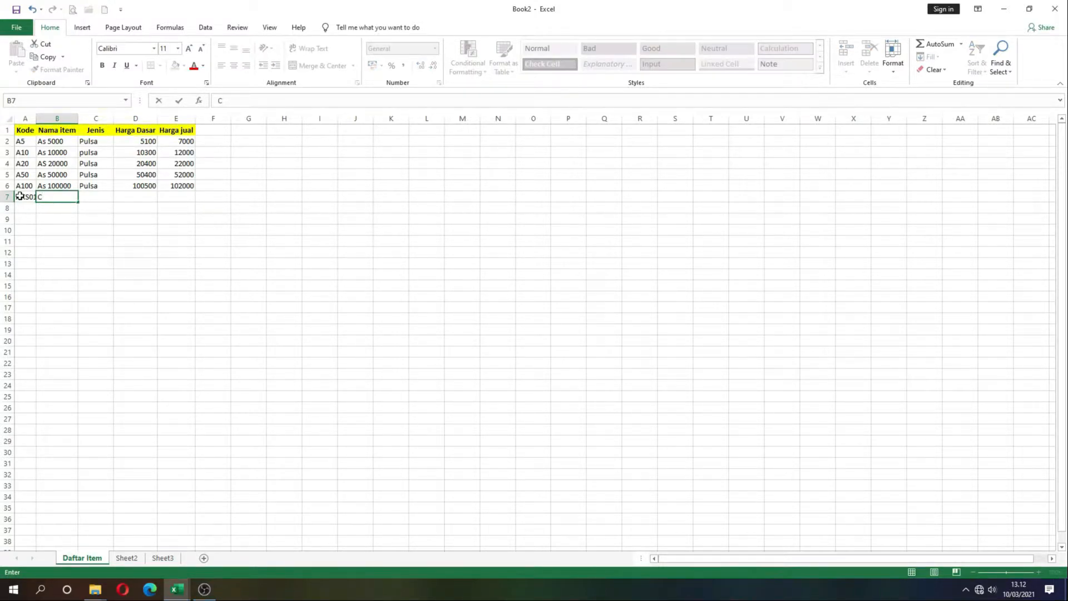
type("asing")
key("Tab")
type("Aks")
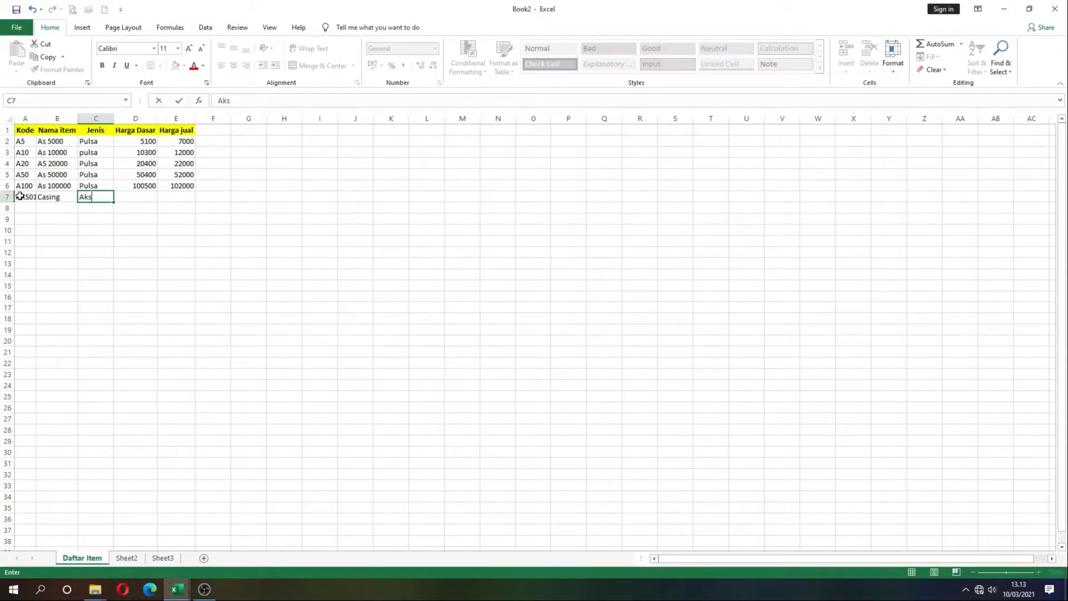
type("eosris")
key("Tab")
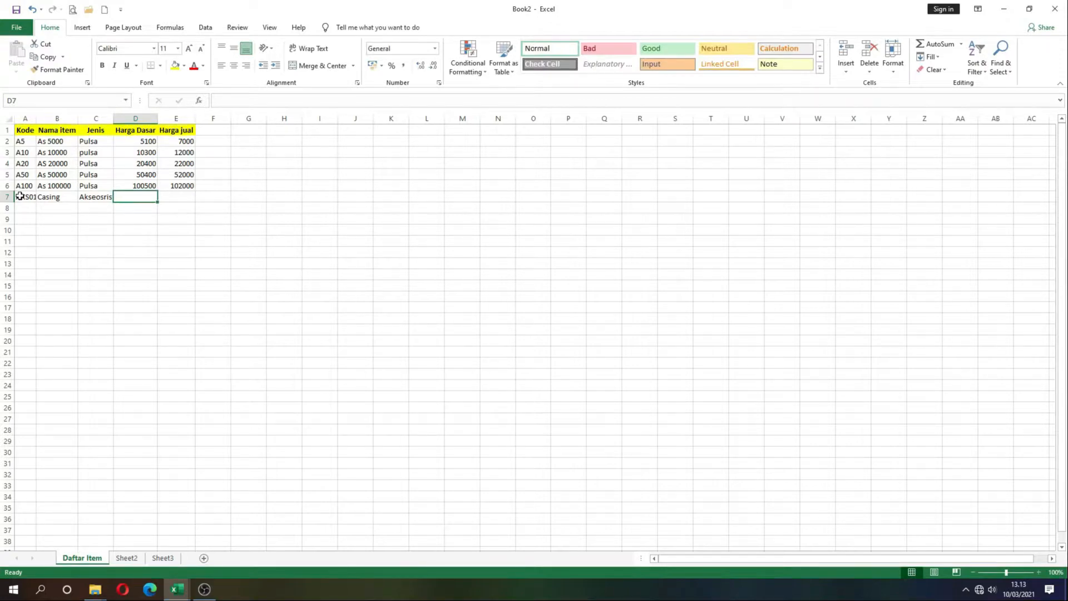
Step: Set the Casing item's base price to 5000 and its selling price to 100000
type("5000")
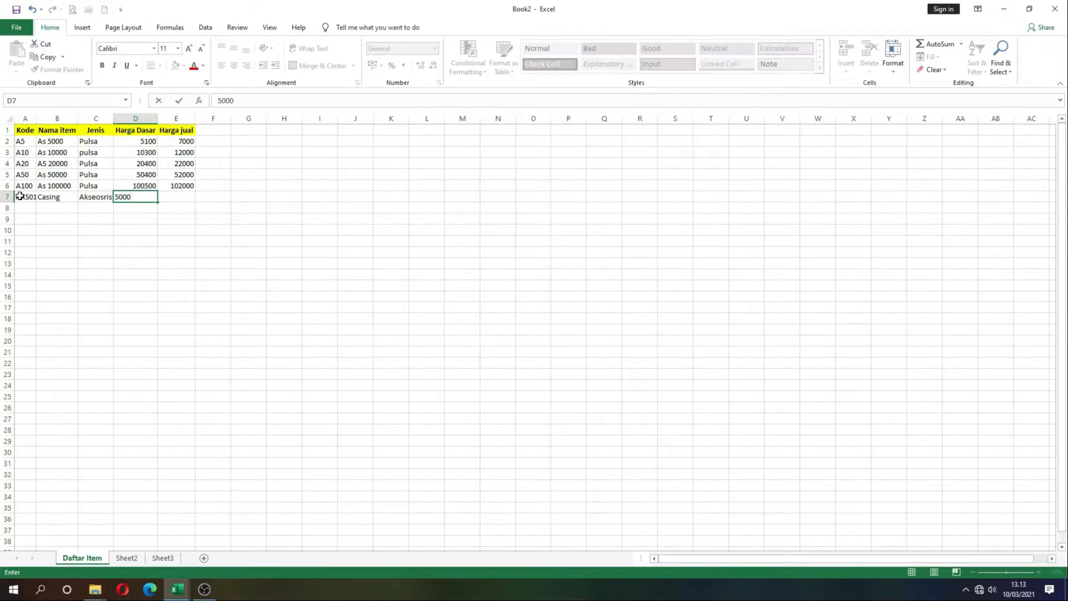
key("Tab")
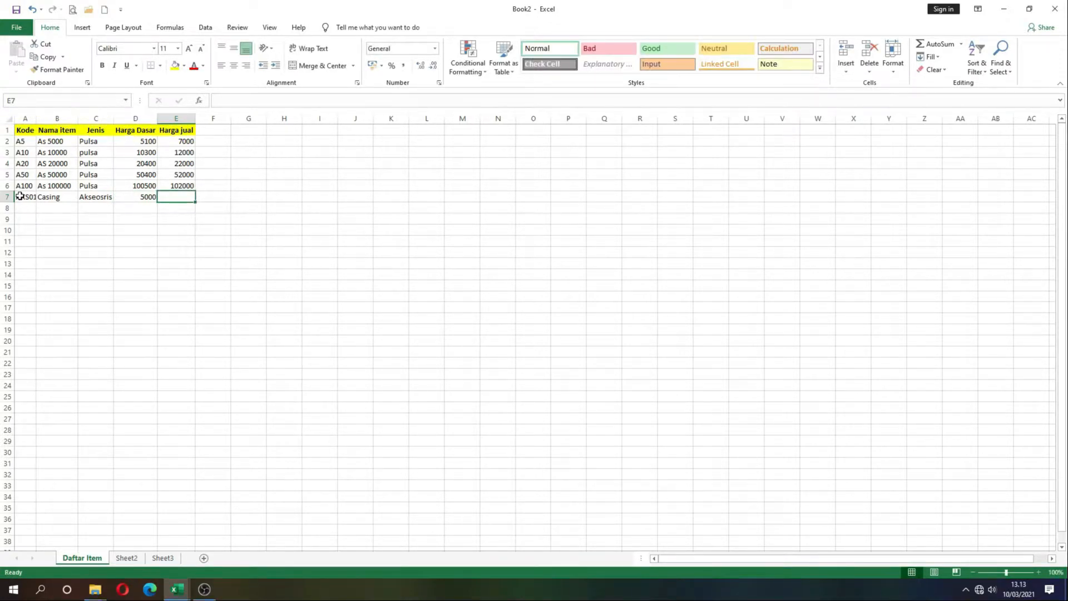
type("100000")
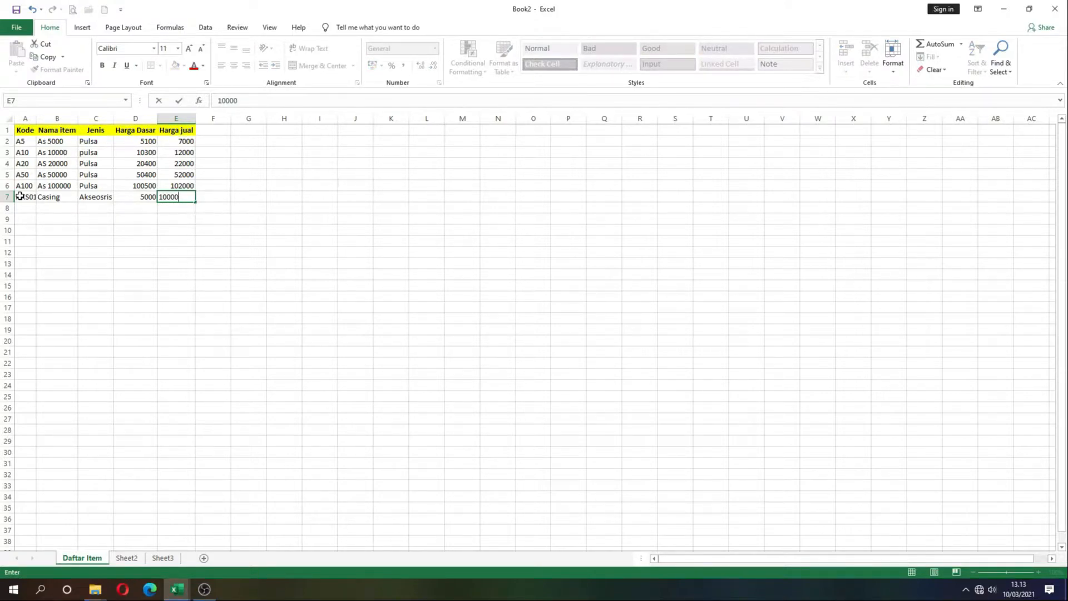
key("Return")
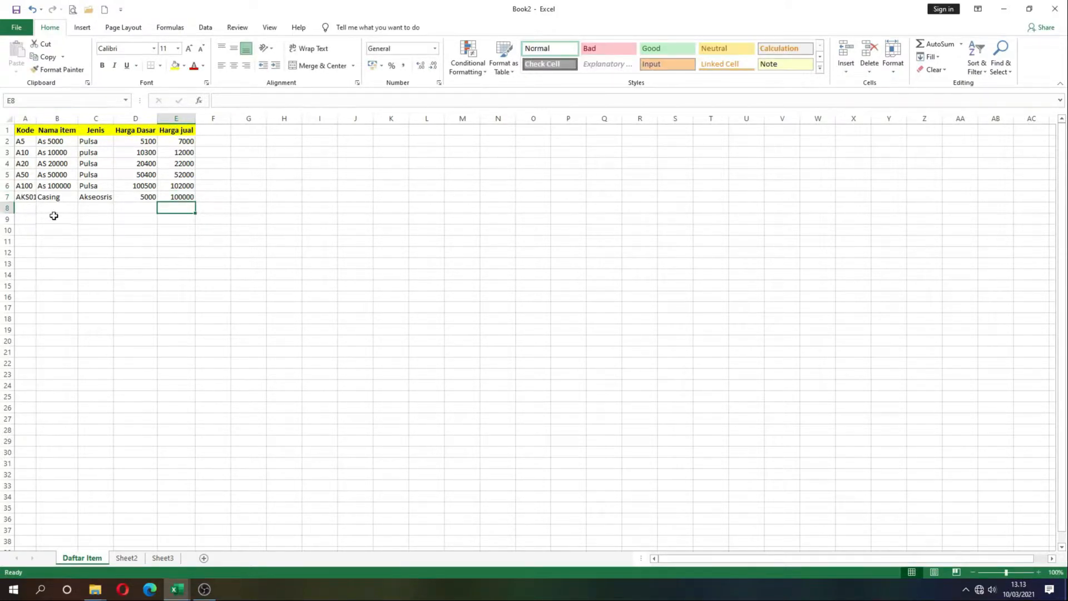
Step: Widen the Kode column slightly and enter a second accessory in row 8 with code AKS02, name Charger and type Akseosris
left_click_drag(36, 117, 40, 117)
left_click(30, 209)
type("AKS01")
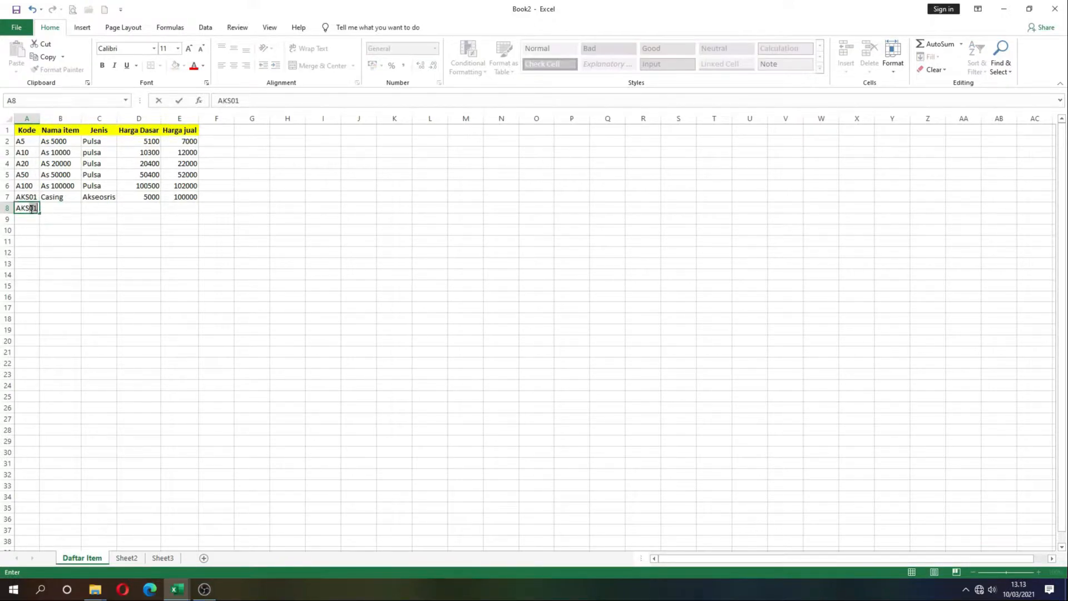
type("02")
key("Tab")
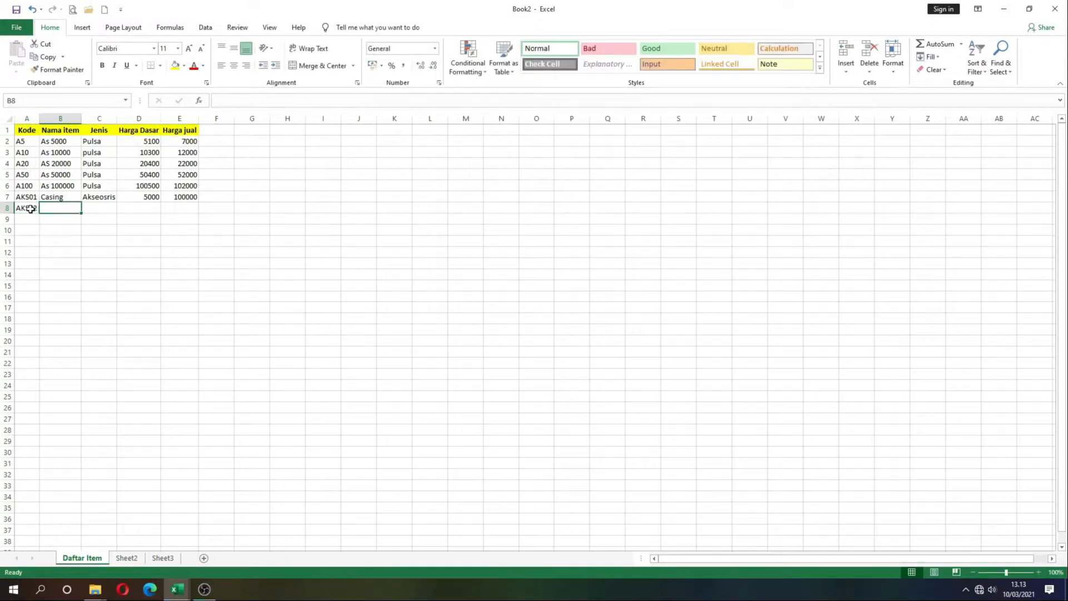
type("Charger")
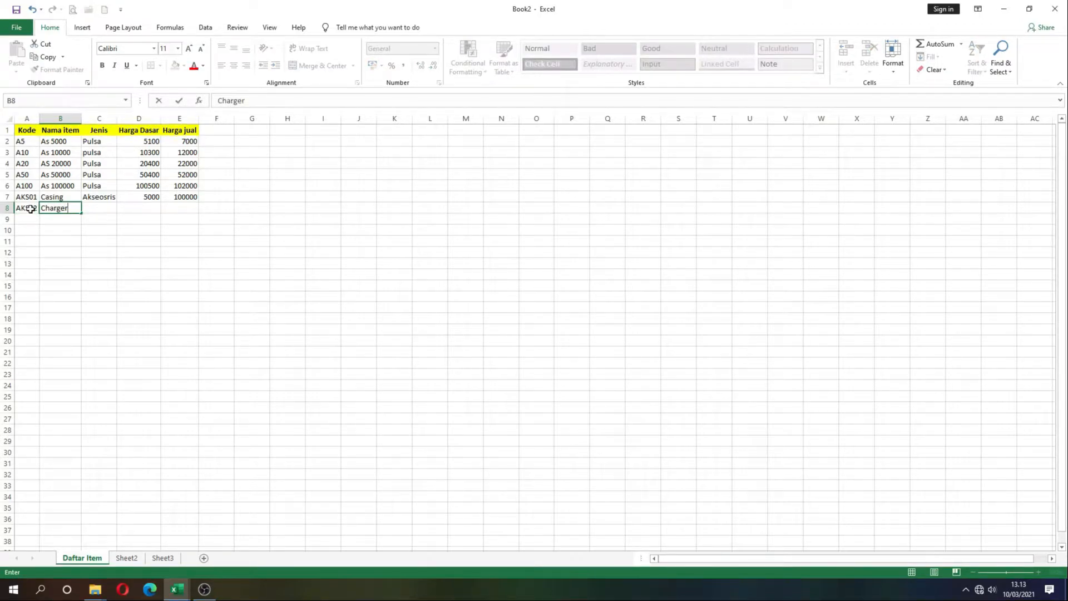
key("Tab")
type("Aks")
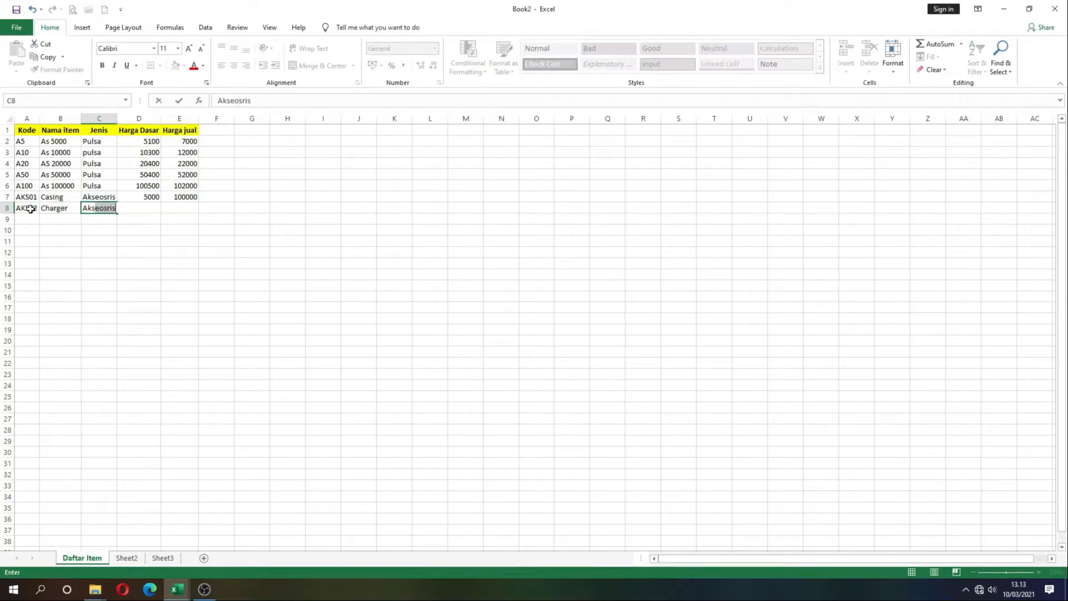
key("Tab")
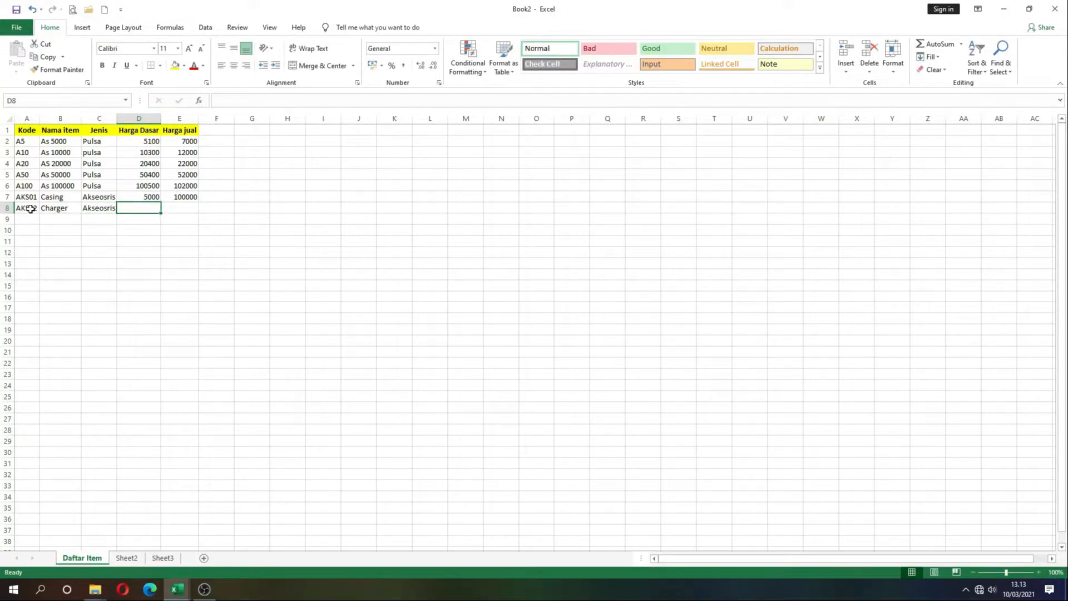
Step: Set the Charger item's base price to 25000 and its selling price to 300000
type("250000")
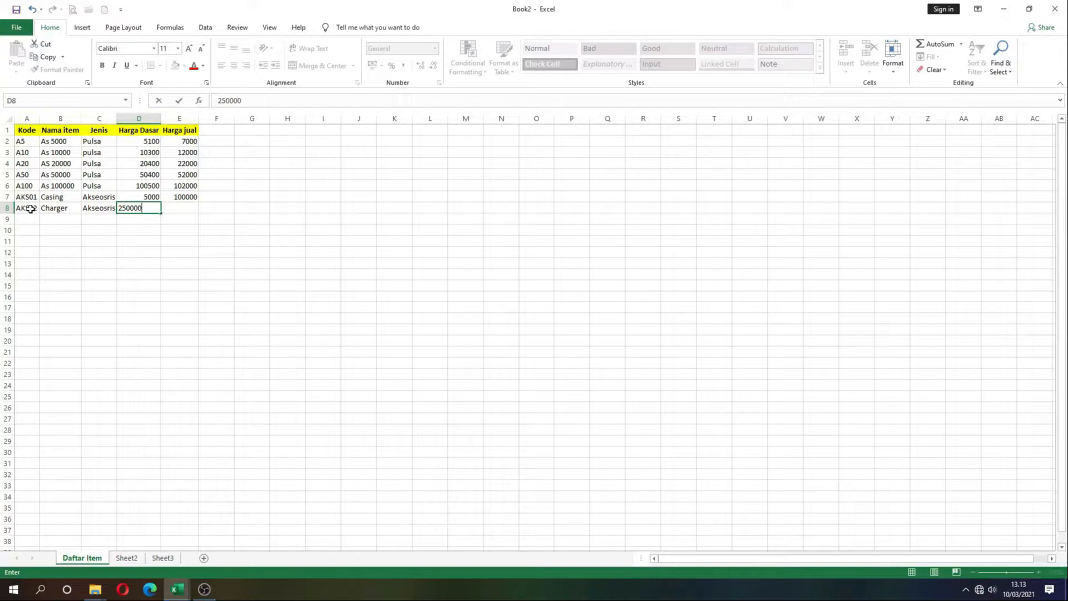
key("BackSpace")
key("Tab")
type("300000")
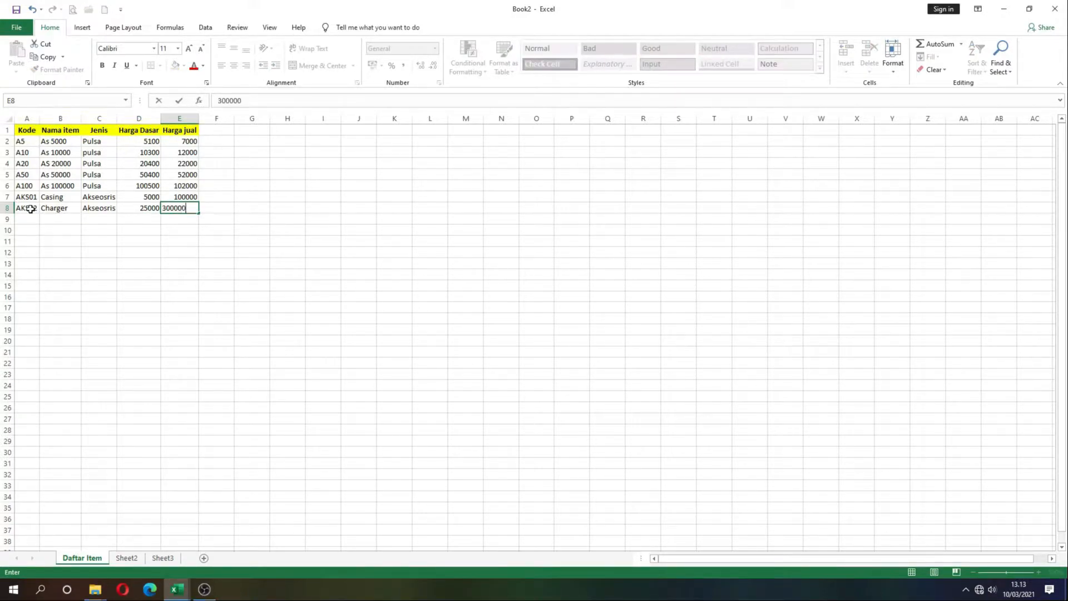
key("Return")
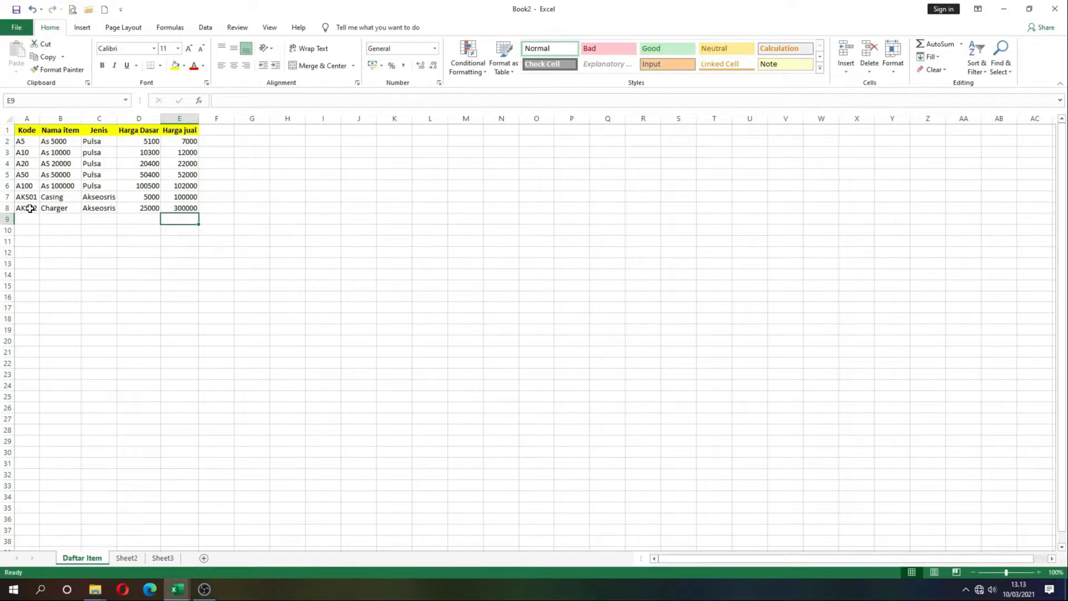
left_click(26, 220)
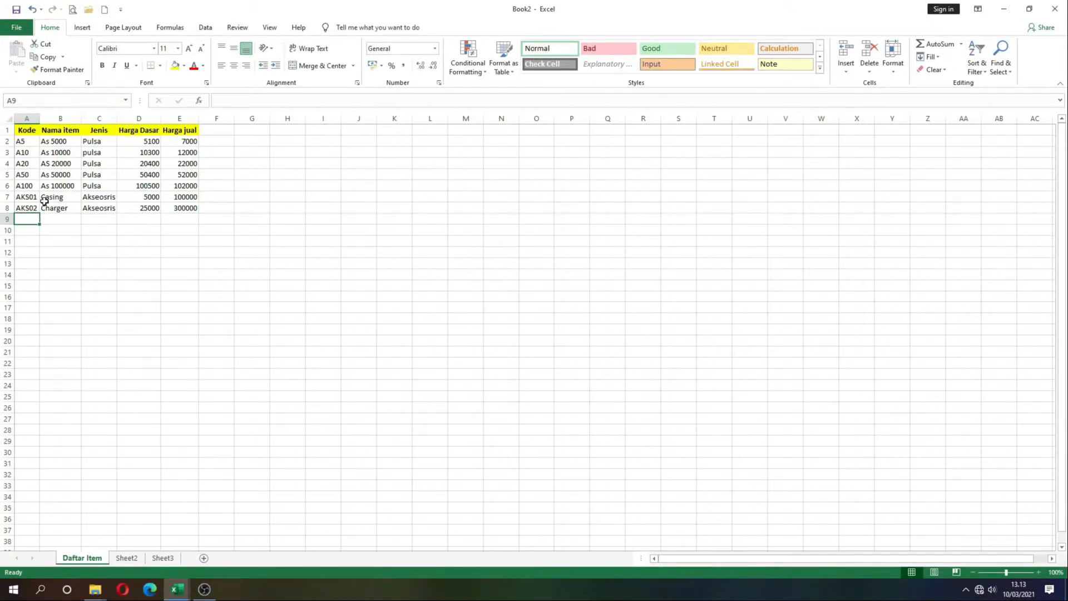
left_click_drag(19, 129, 62, 131)
left_click(22, 141)
left_click(25, 129)
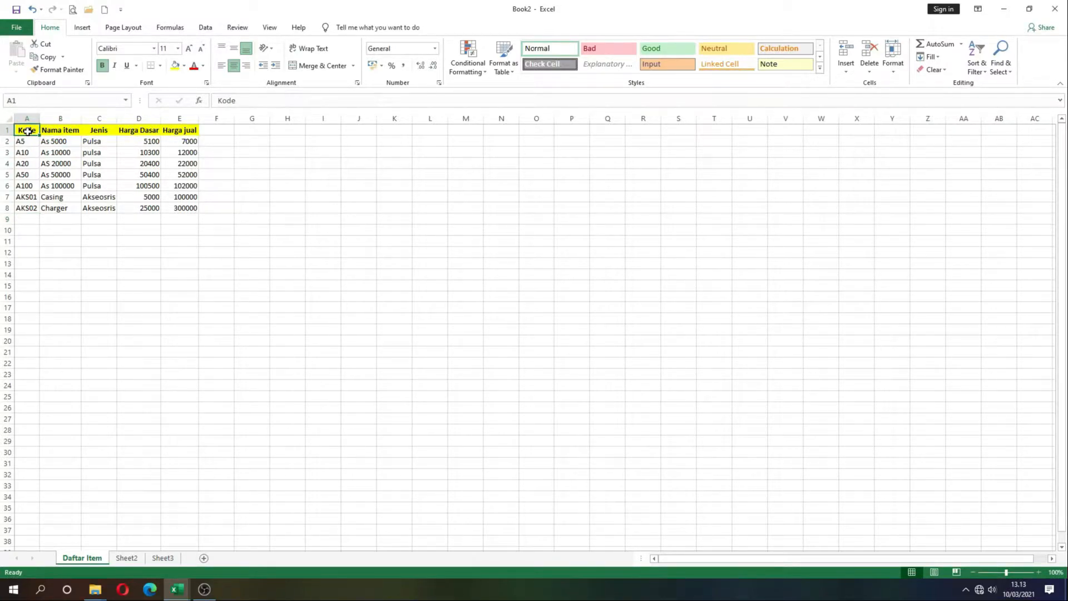
Step: Apply all borders to the whole item table in cells A1:E8, including its header row
key("shift+Right")
key("shift+Right")
key("shift+Right")
key("shift+Right")
key("shift+Down")
key("shift+Down")
key("shift+Down")
key("shift+Down")
key("shift+Down")
key("shift+Down")
key("shift+Down")
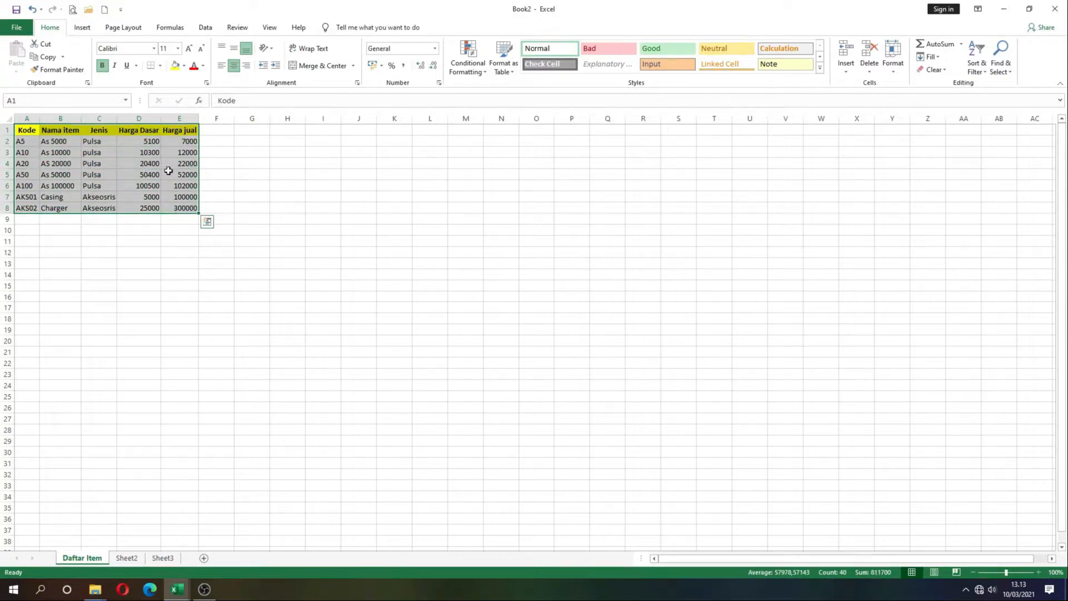
left_click(160, 66)
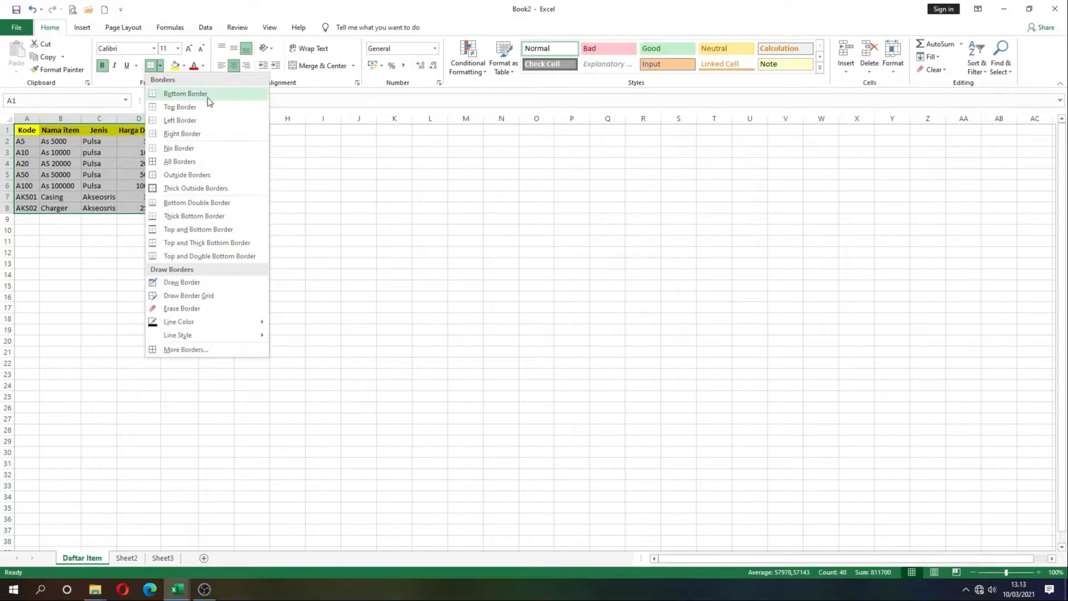
left_click(184, 162)
left_click(100, 219)
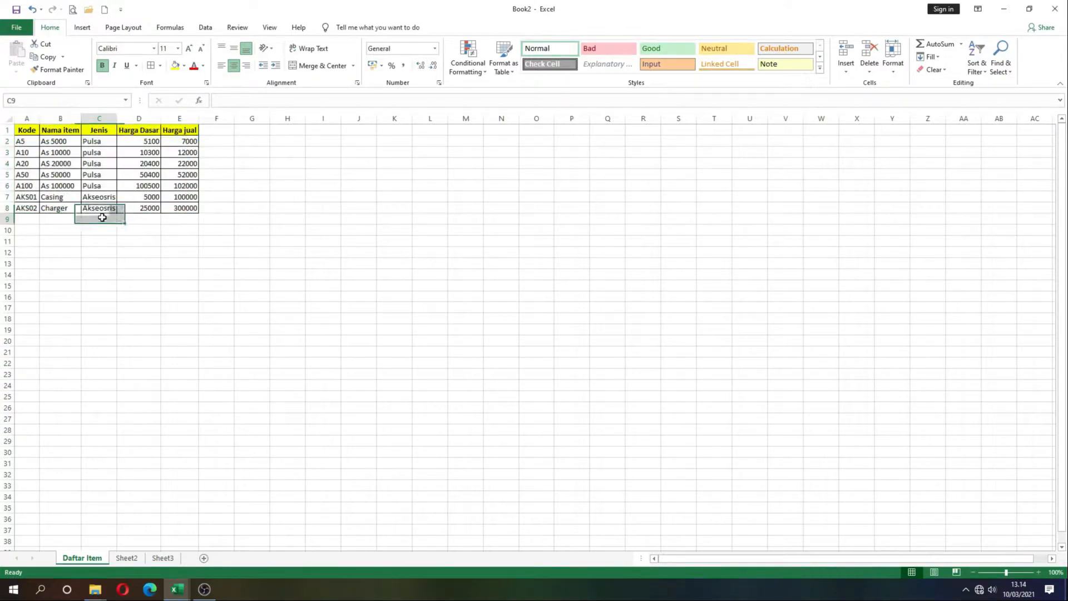
Step: Auto-fit the Jenis column and format the base and selling prices in D2:E8 as Accounting
double_click(117, 119)
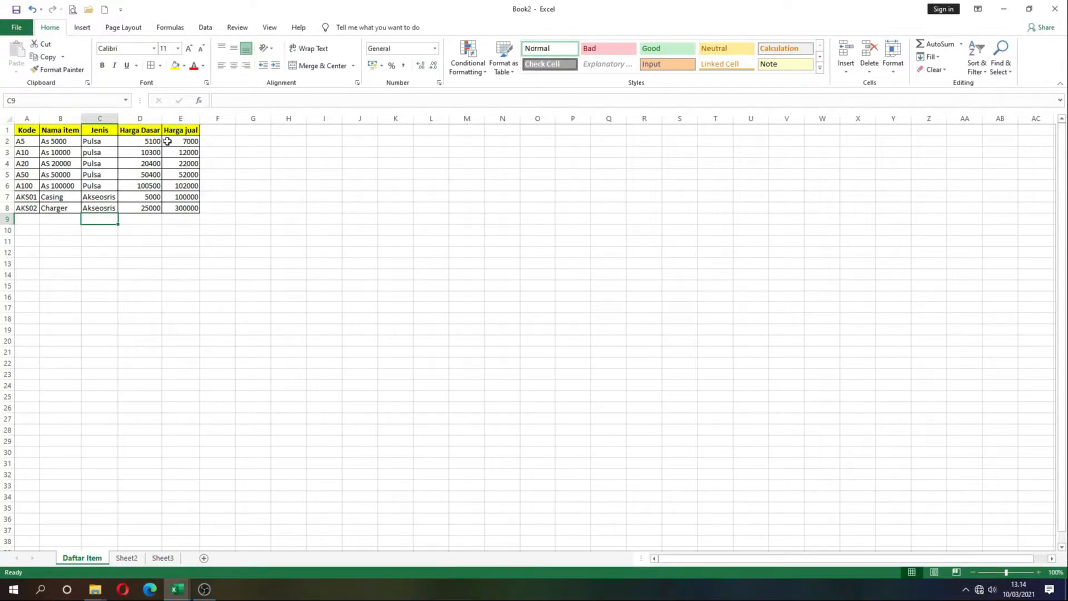
left_click_drag(178, 141, 177, 214)
left_click(210, 209)
left_click_drag(139, 143, 181, 209)
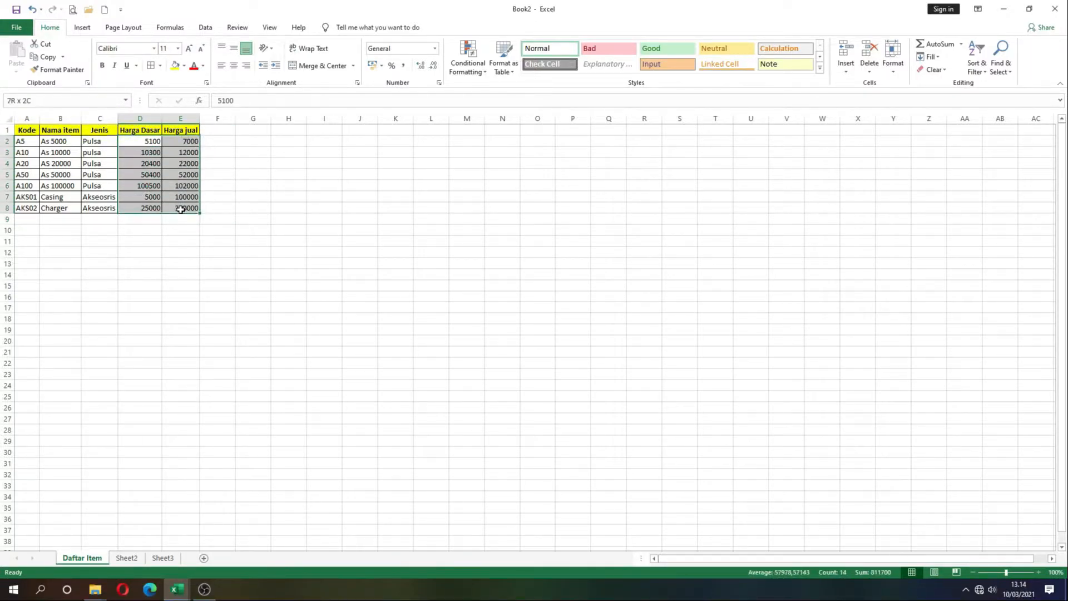
left_click(434, 49)
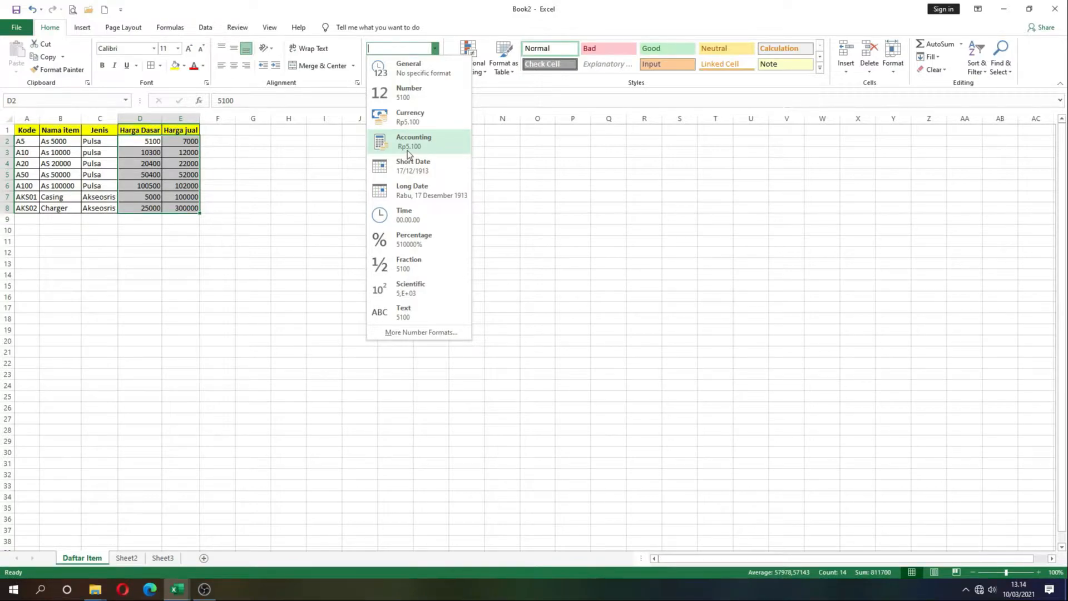
left_click(407, 150)
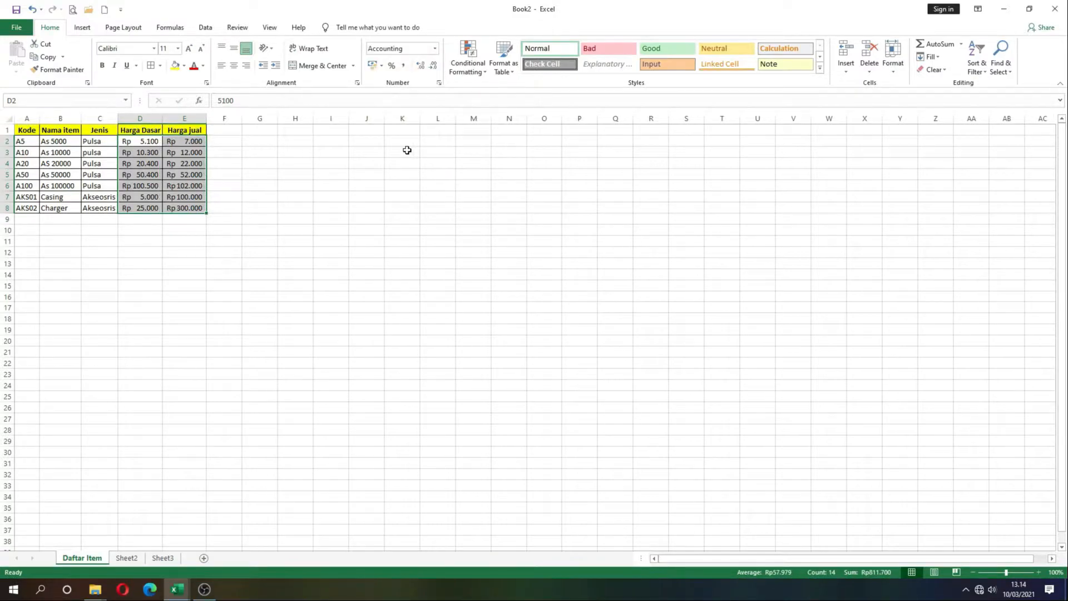
left_click(151, 227)
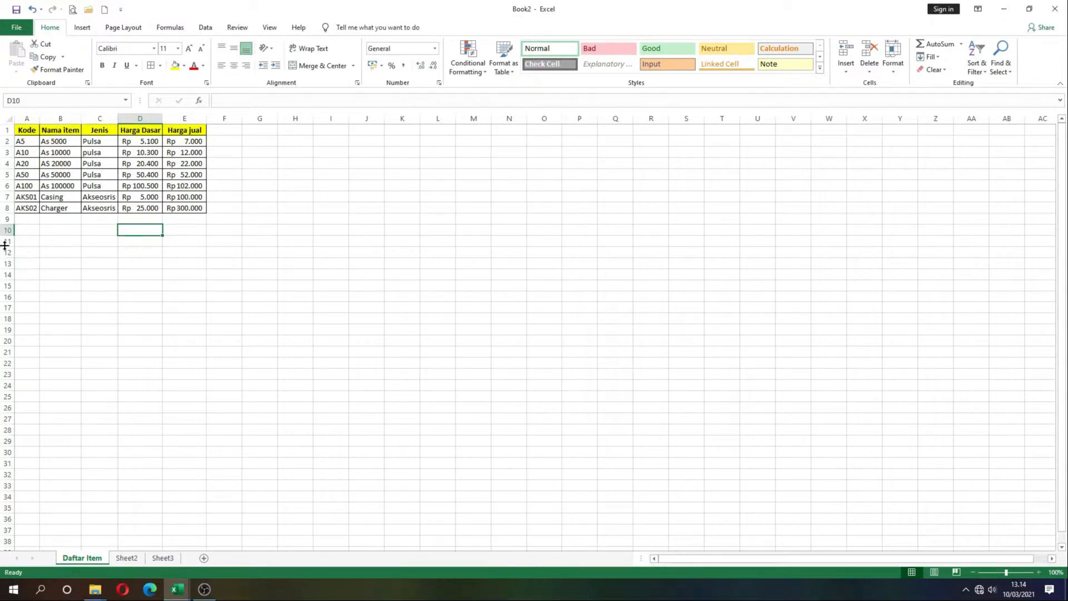
left_click(38, 221)
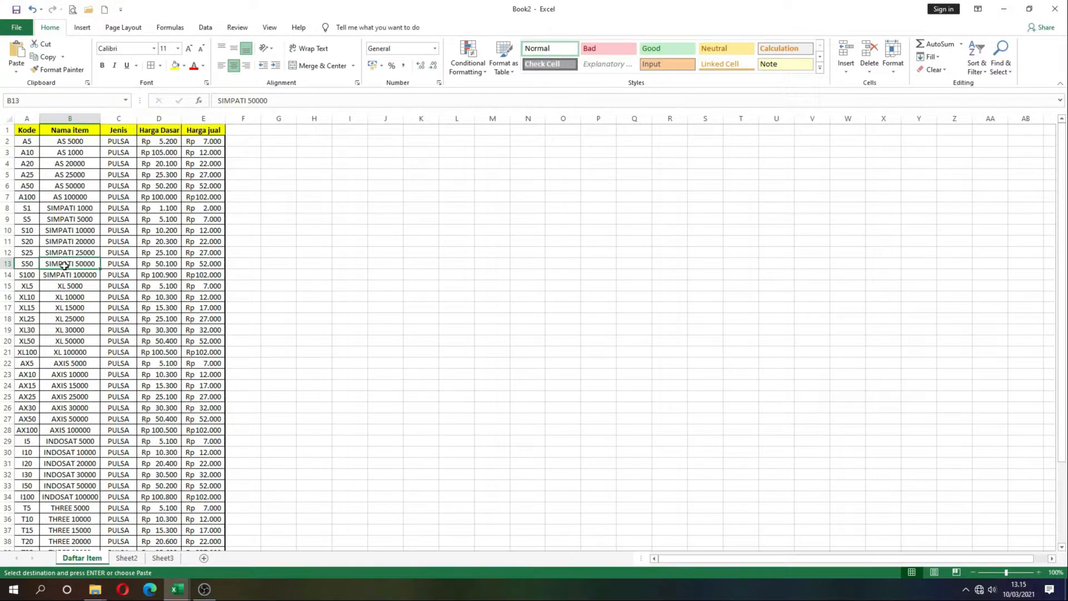
Step: Examine the full item list from the first credit entries to the last accessory, plus the headers from Kode to Harga jual
left_click(65, 153)
left_click(63, 232)
left_click(88, 307)
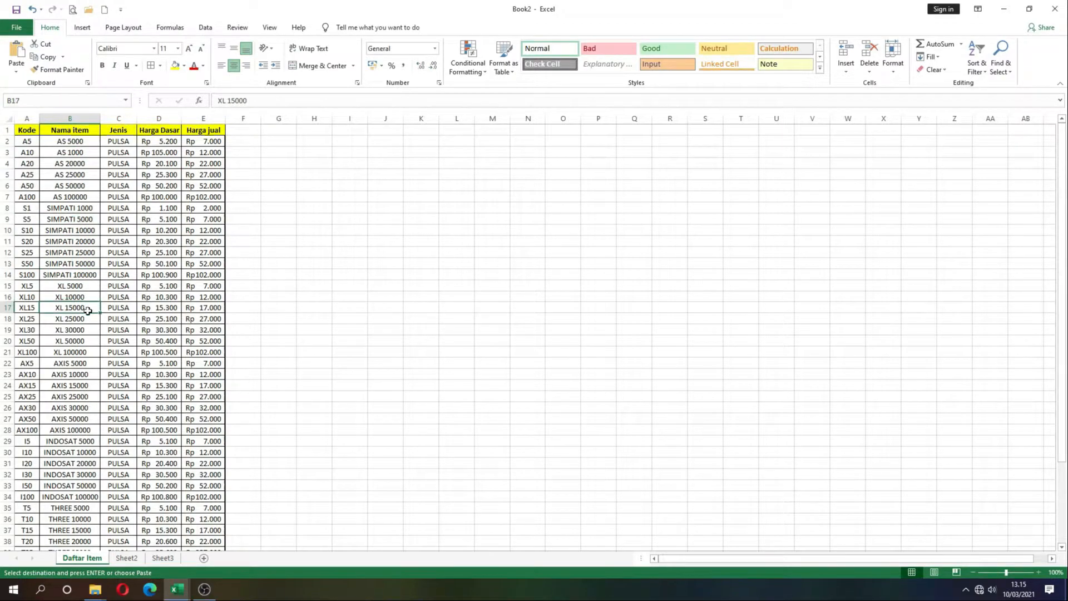
scroll(85, 318, "down", 1)
left_click(75, 362)
scroll(73, 364, "down", 1)
left_click(68, 407)
scroll(72, 417, "down", 1)
left_click(81, 451)
scroll(83, 461, "down", 1)
scroll(88, 477, "down", 1)
left_click(82, 441)
left_click(87, 455)
left_click(85, 467)
left_click(85, 483)
left_click(81, 463)
left_click(82, 486)
left_click(82, 496)
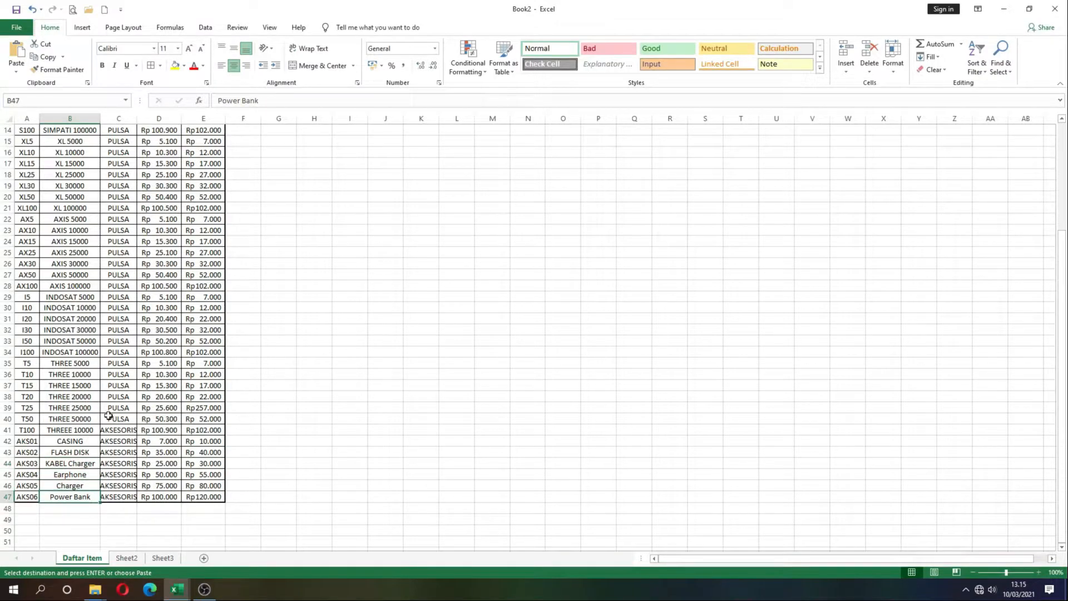
scroll(110, 412, "up", 5)
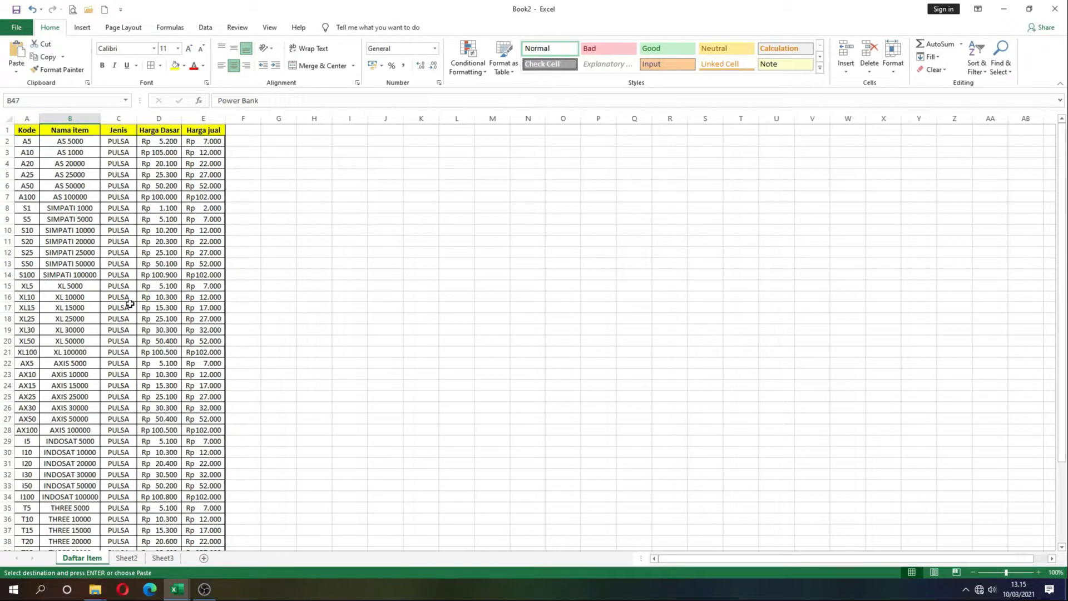
scroll(84, 316, "down", 1)
scroll(84, 318, "up", 1)
left_click(25, 128)
key("Right")
key("Right")
key("Right")
key("Right")
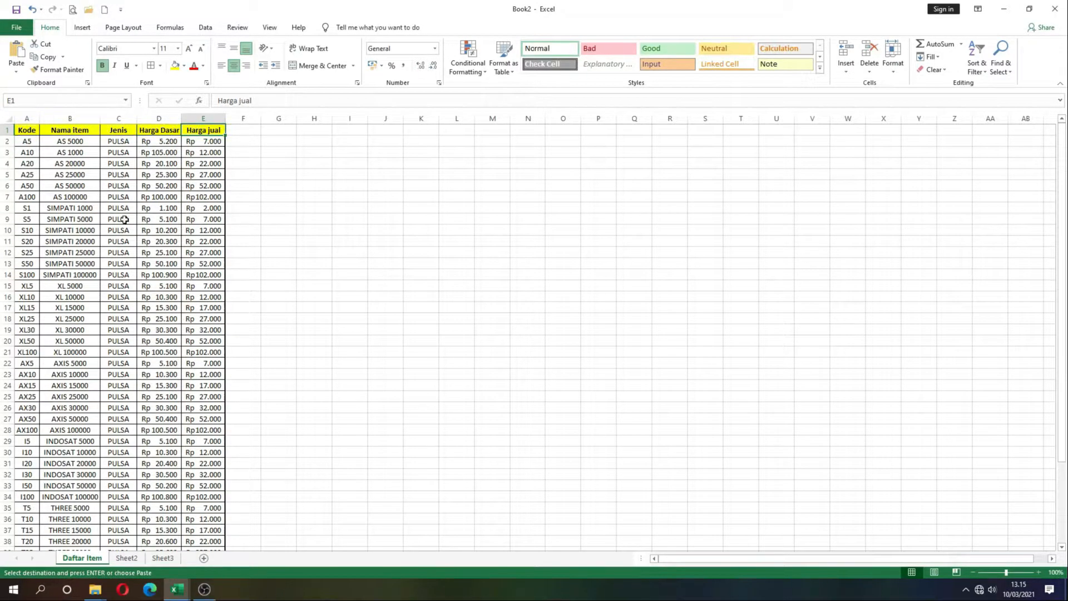
Step: Auto-fit the Jenis column to the AKSESORIS entries in the extended item list
scroll(128, 227, "down", 1)
scroll(128, 226, "down", 3)
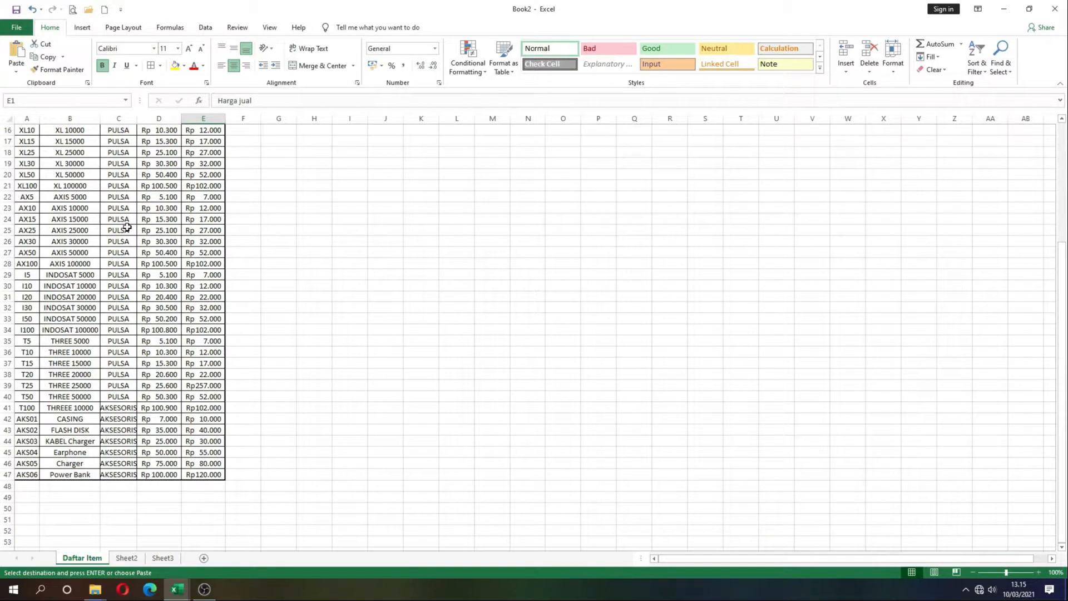
double_click(137, 119)
scroll(141, 262, "up", 2)
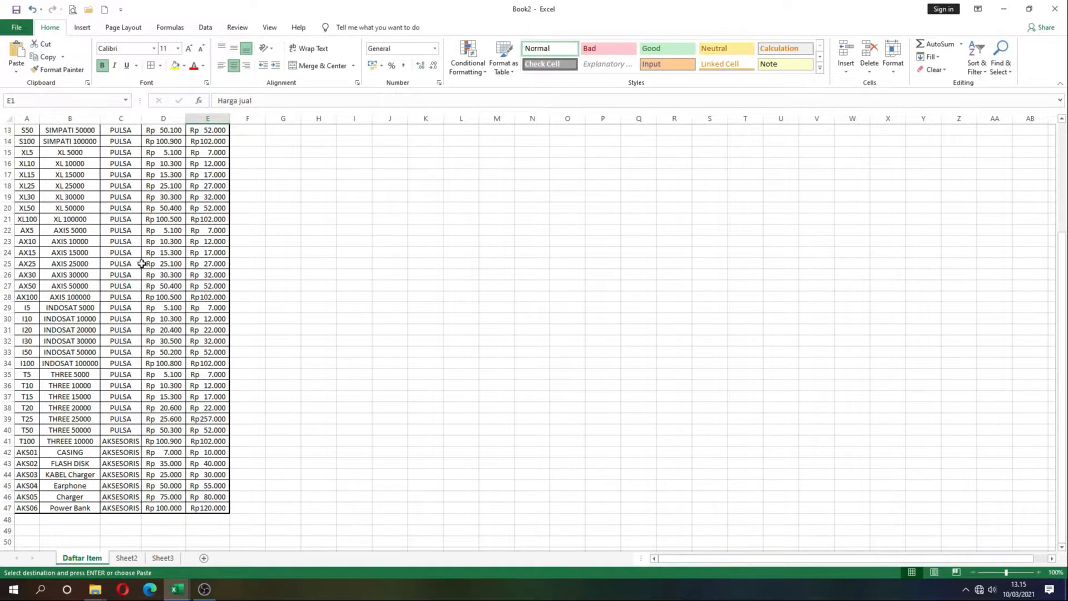
scroll(141, 262, "up", 3)
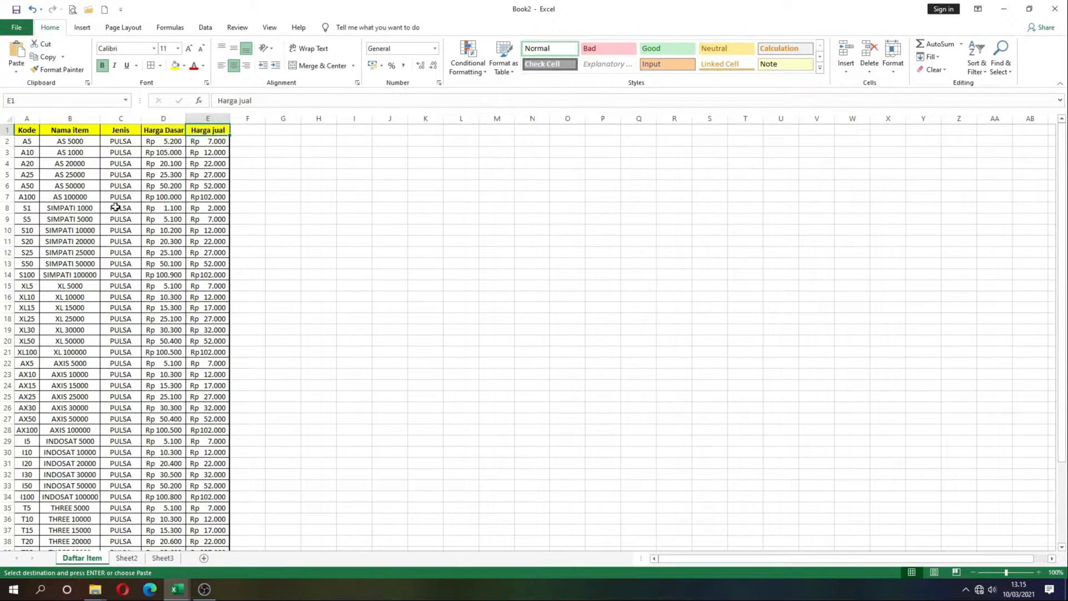
Step: Freeze the top row of the Daftar Item sheet so the headers stay in view
scroll(111, 198, "down", 3)
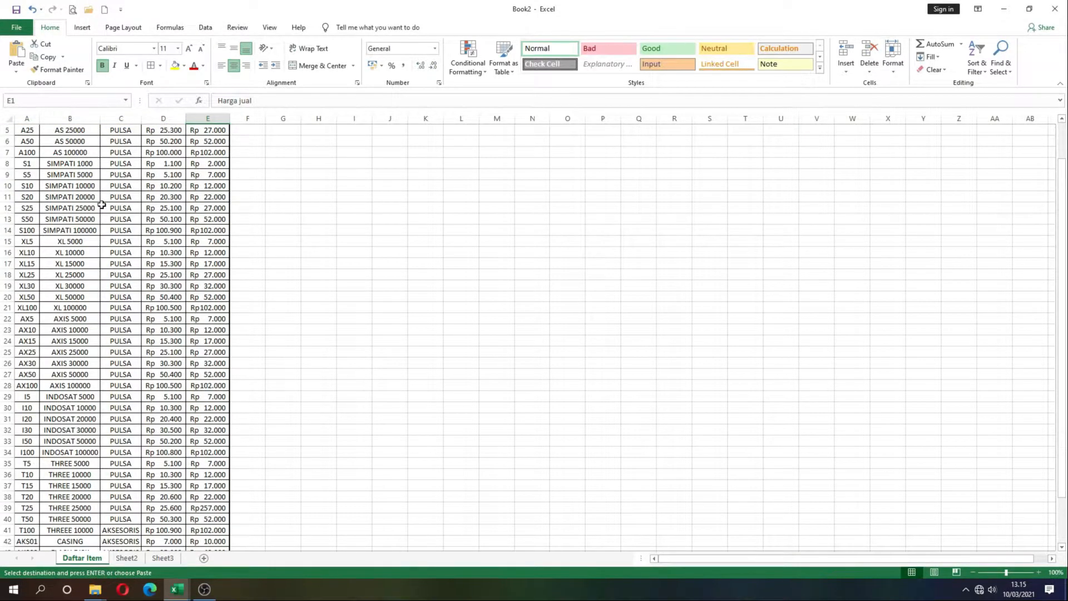
scroll(102, 204, "down", 1)
scroll(89, 183, "up", 4)
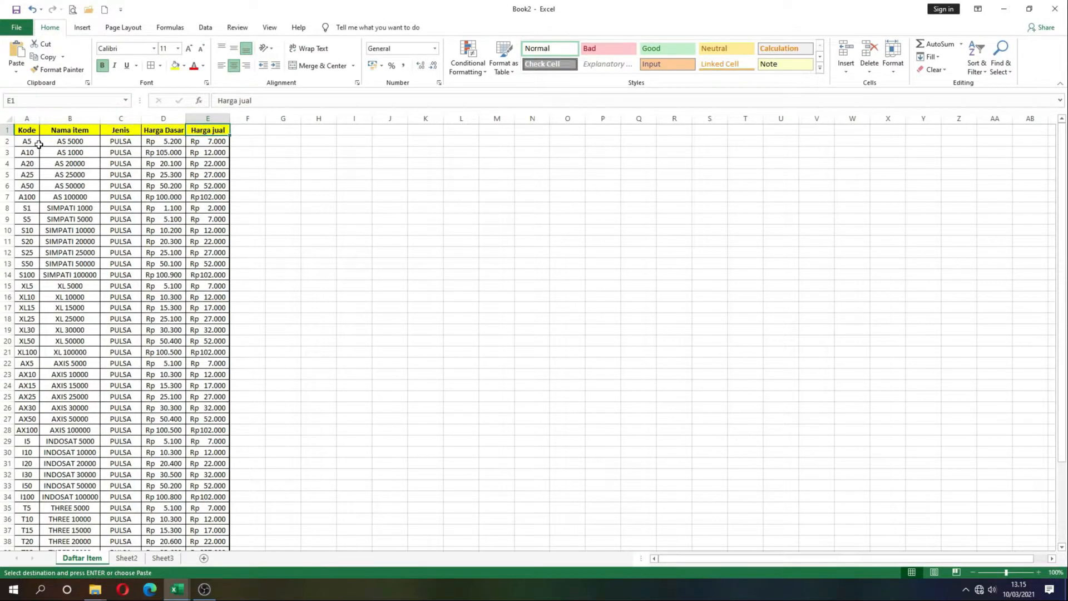
left_click(5, 141)
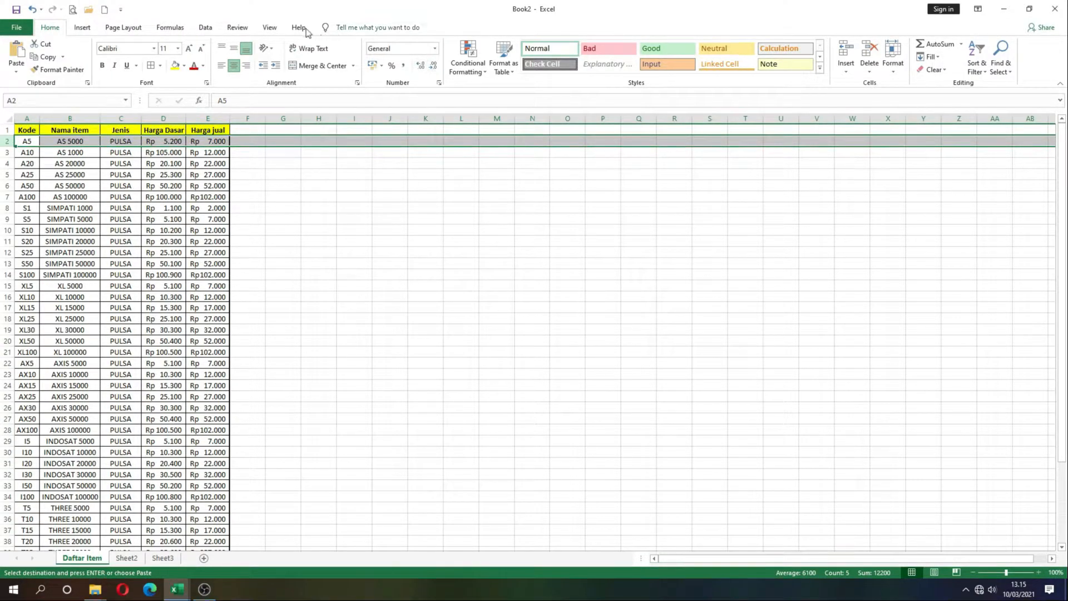
left_click(272, 29)
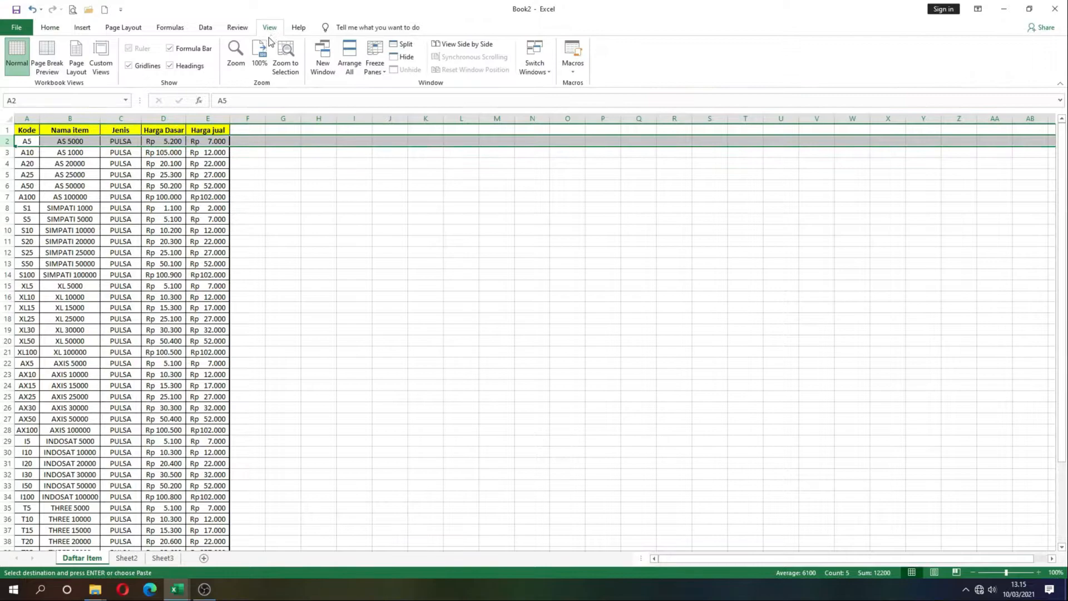
left_click(374, 62)
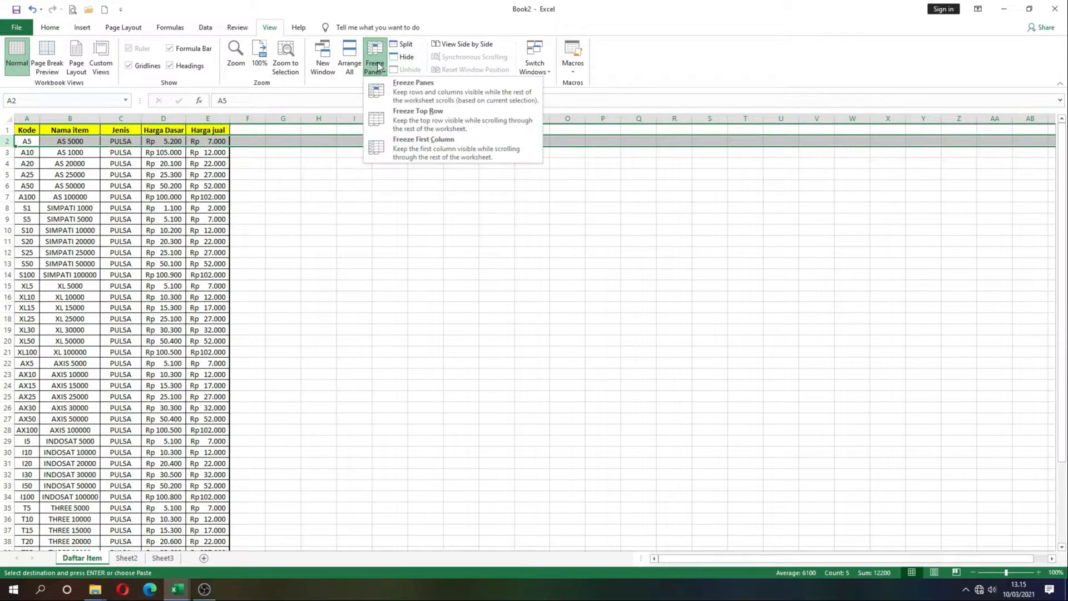
left_click(423, 122)
left_click(278, 178)
Step: Check the frozen header row against the item list down to the first empty row and back to the start
scroll(148, 192, "down", 1)
scroll(148, 192, "down", 5)
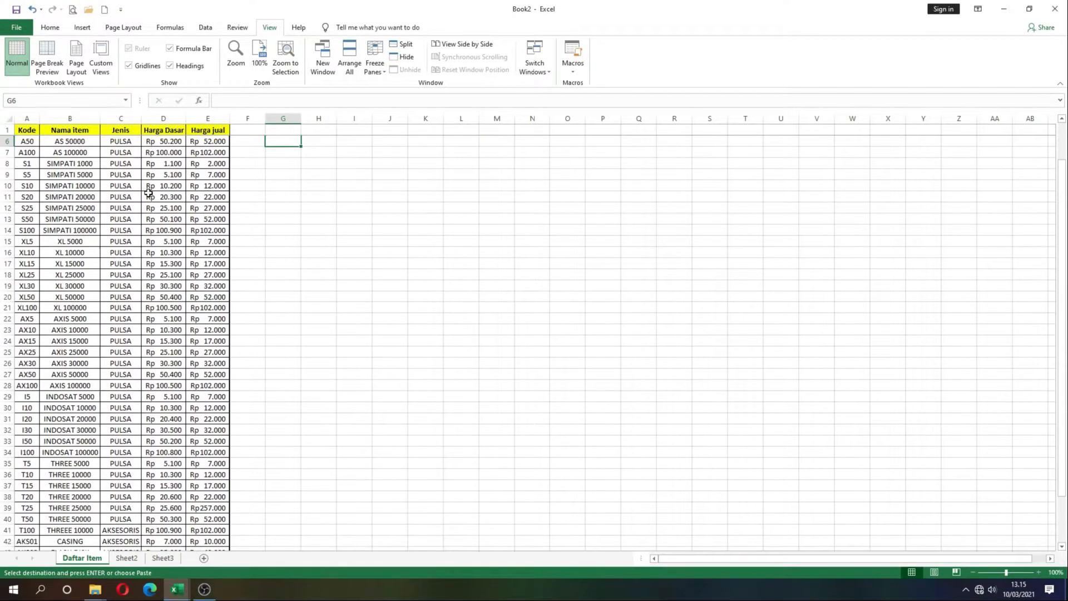
scroll(148, 193, "down", 2)
left_click(31, 131)
left_click(62, 130)
left_click(122, 131)
left_click(164, 130)
left_click(208, 131)
scroll(199, 172, "down", 3)
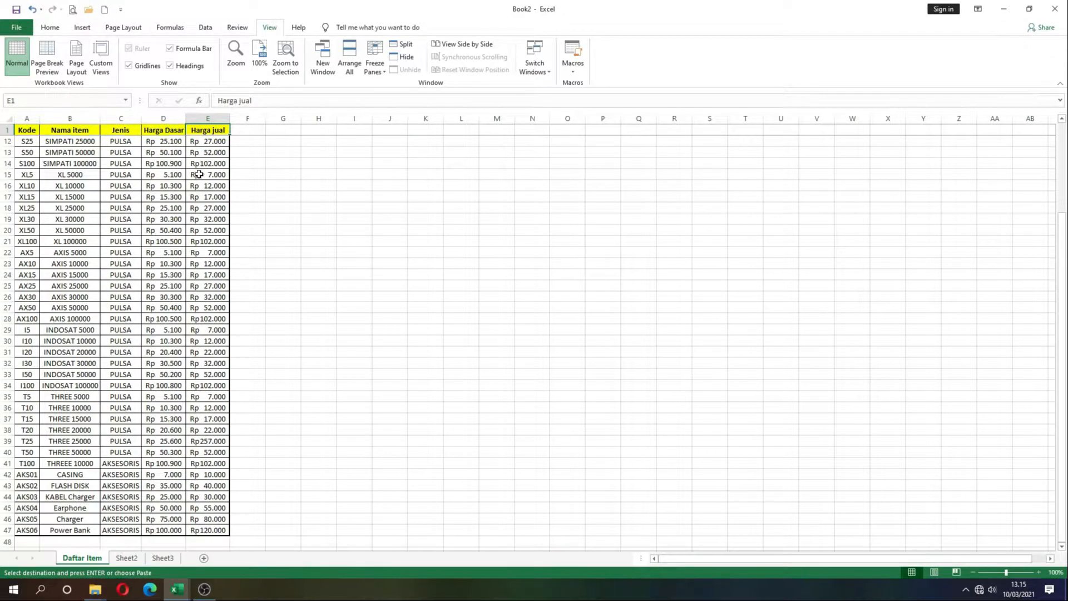
scroll(199, 174, "down", 1)
scroll(199, 173, "up", 5)
scroll(199, 173, "down", 3)
scroll(61, 476, "down", 1)
left_click(36, 461)
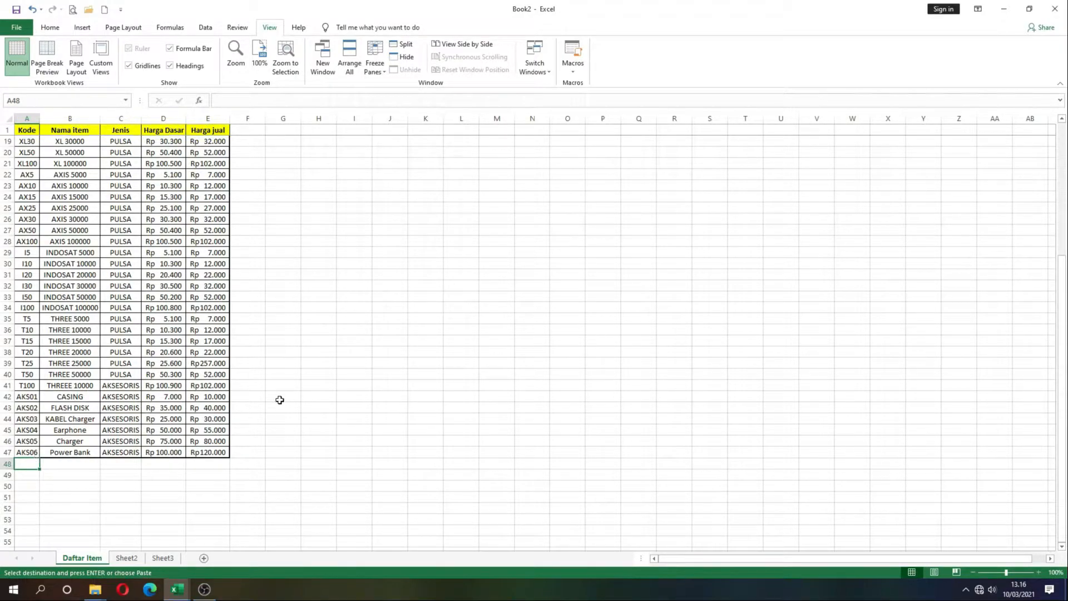
left_click(354, 385)
scroll(201, 340, "up", 5)
scroll(200, 339, "up", 1)
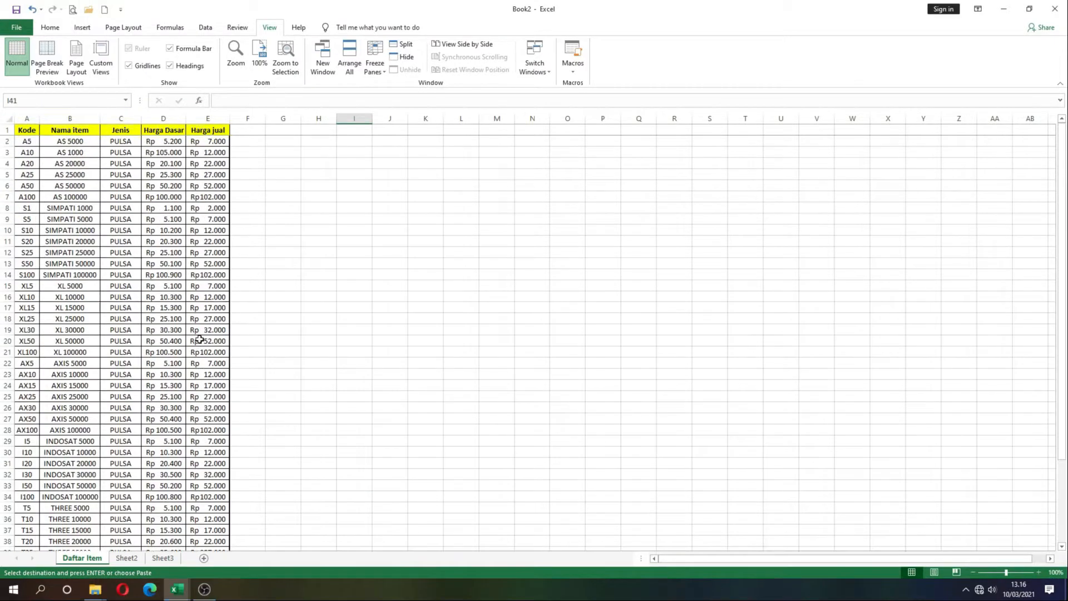
scroll(158, 296, "down", 2)
scroll(158, 296, "up", 1)
scroll(158, 296, "up", 1)
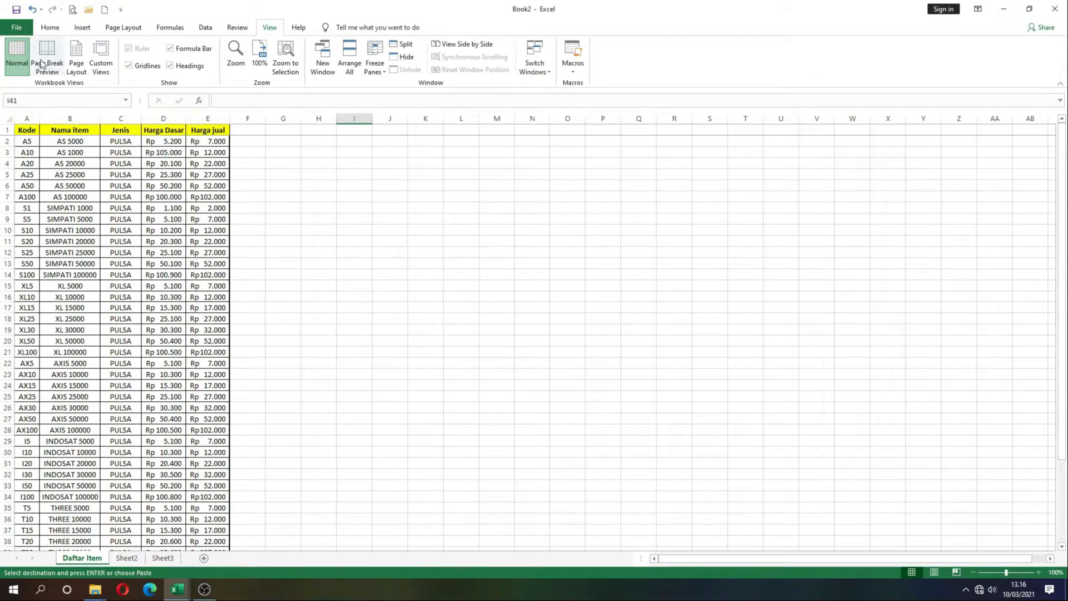
Step: Enter the title LAPORAN PEMBUKUAN PULSA RUMAH MEGI CELULAR in cell A1 of the Jurnal Pembukuan sheet
left_click(49, 27)
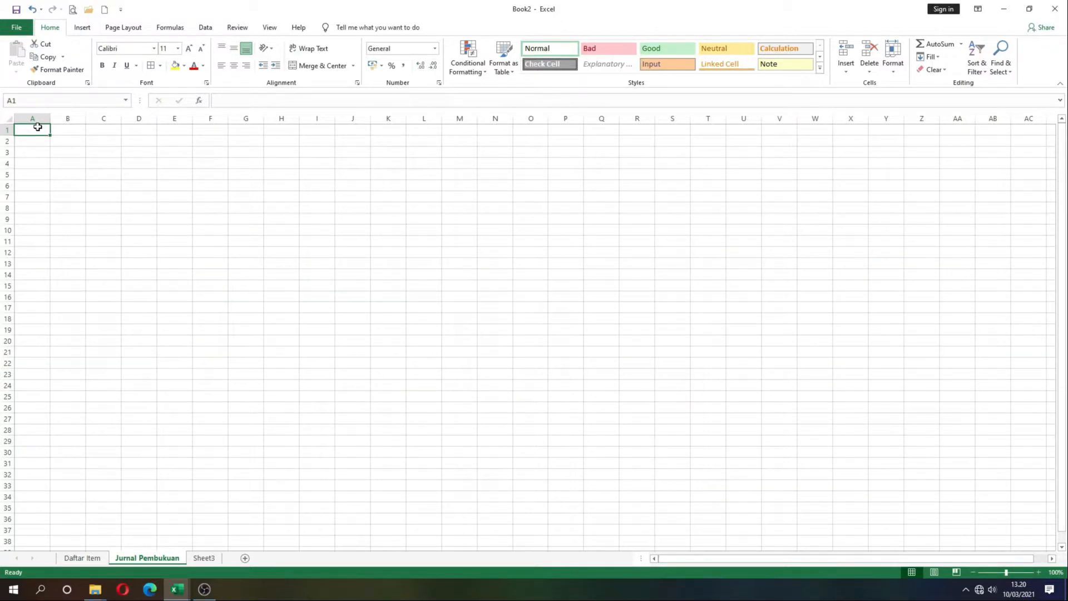
type("LA")
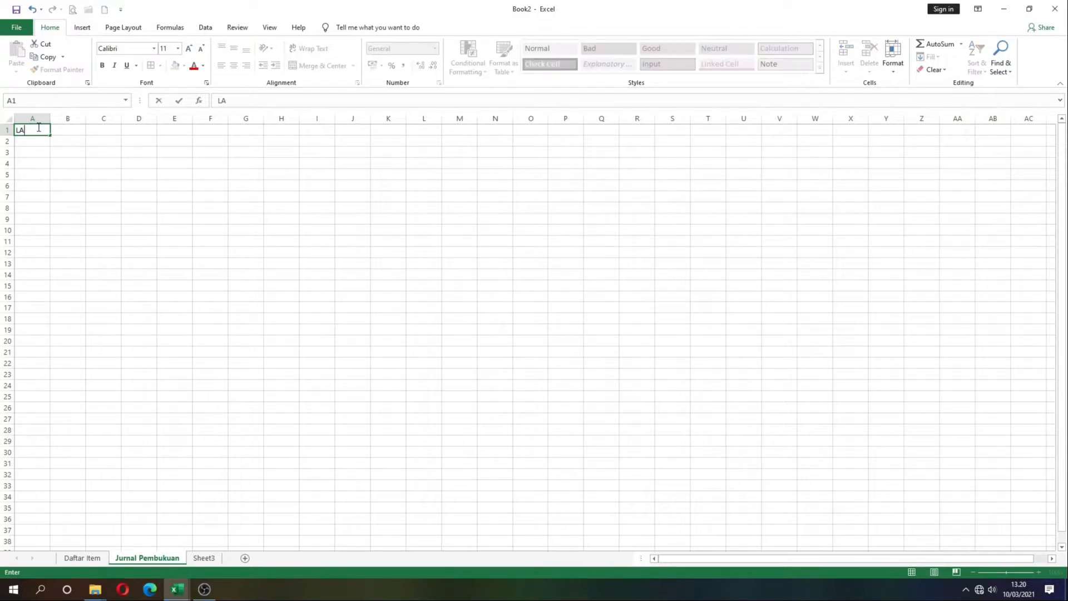
type("PORAN PEMBUKUAN")
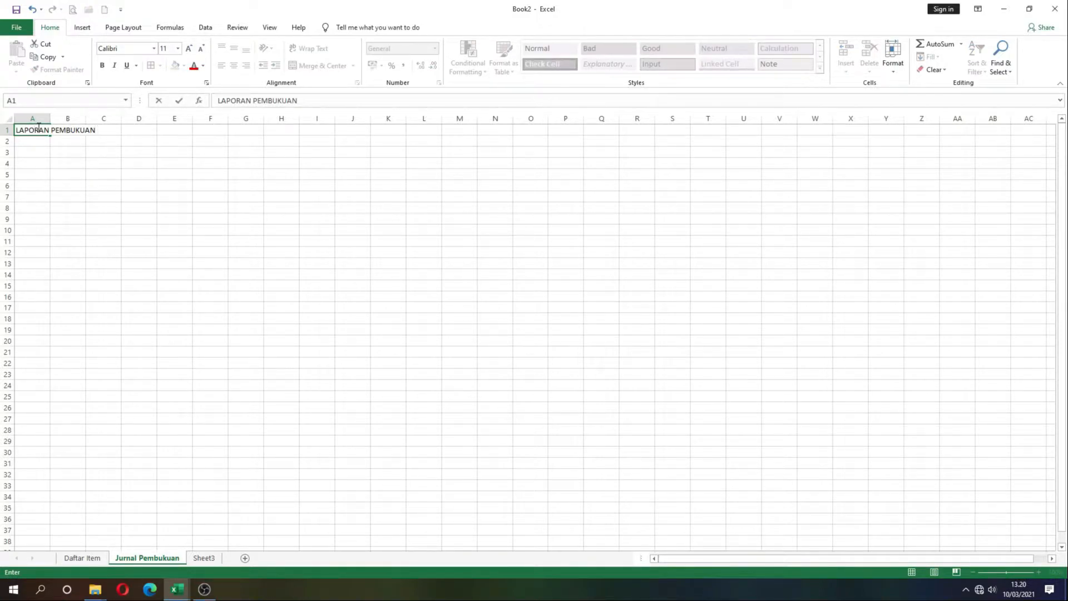
type(" PULSA RUMAH MEGI CELULAR")
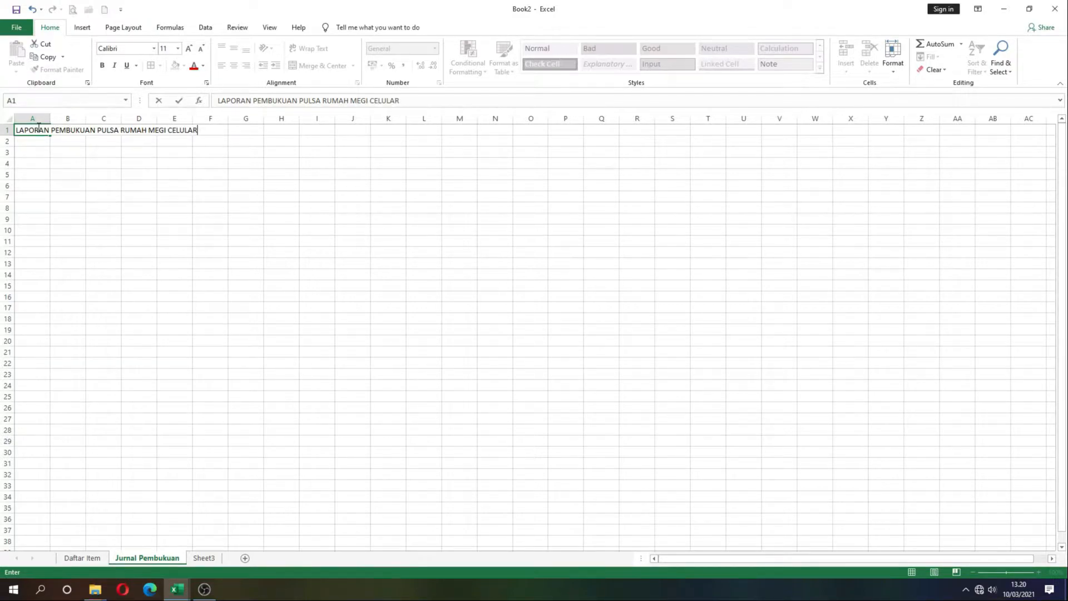
key("Return")
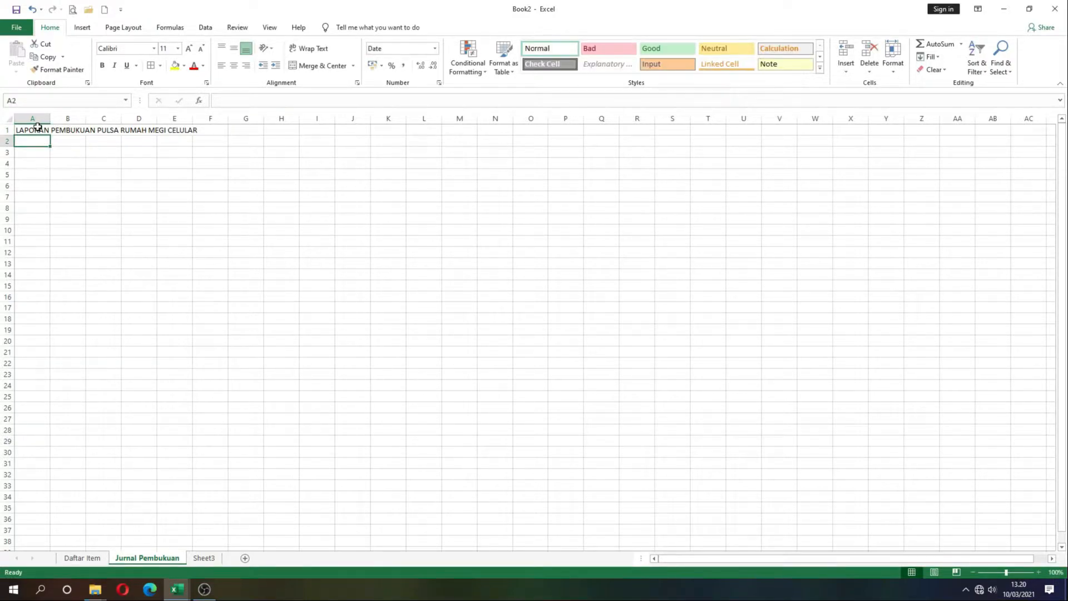
Step: Enter the date 31 MARET 2021 in cell A2 and make column A slightly wider than the neighbouring columns
type("31 MARET 202")
key("Return")
key("Return")
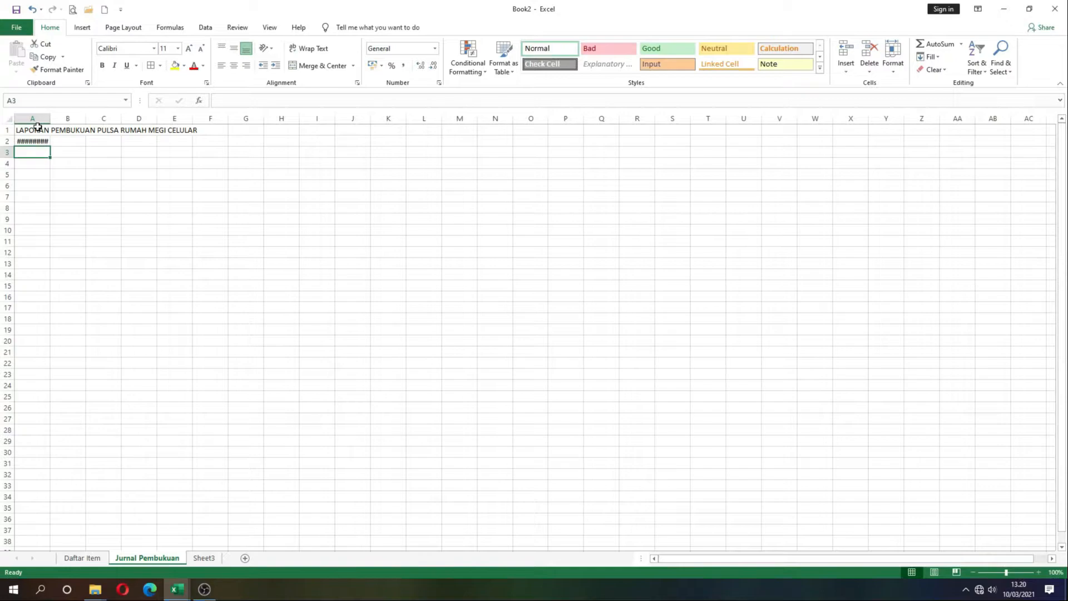
left_click(37, 142)
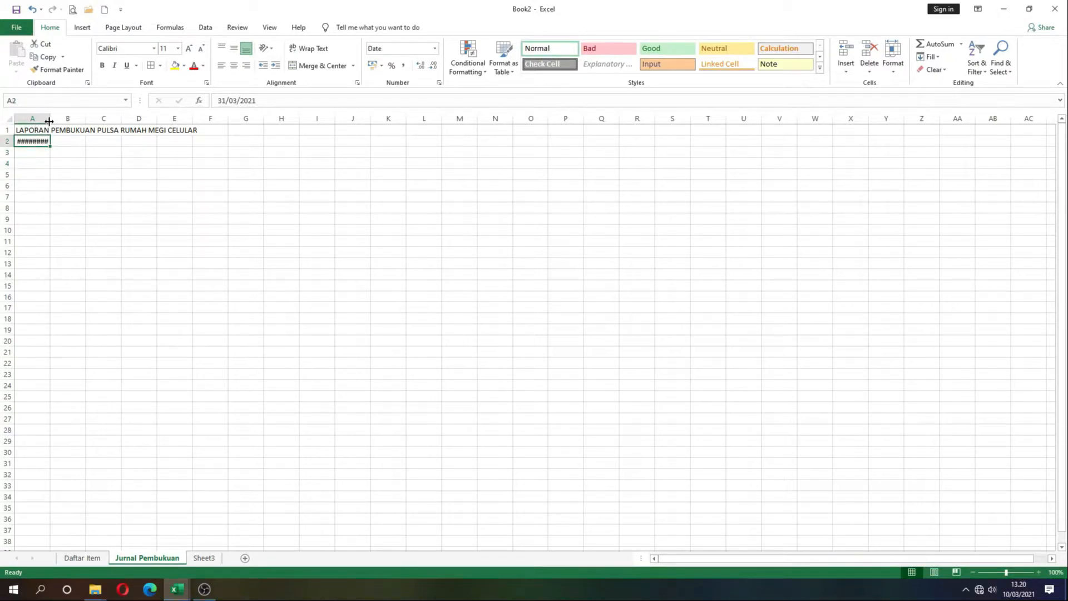
double_click(51, 117)
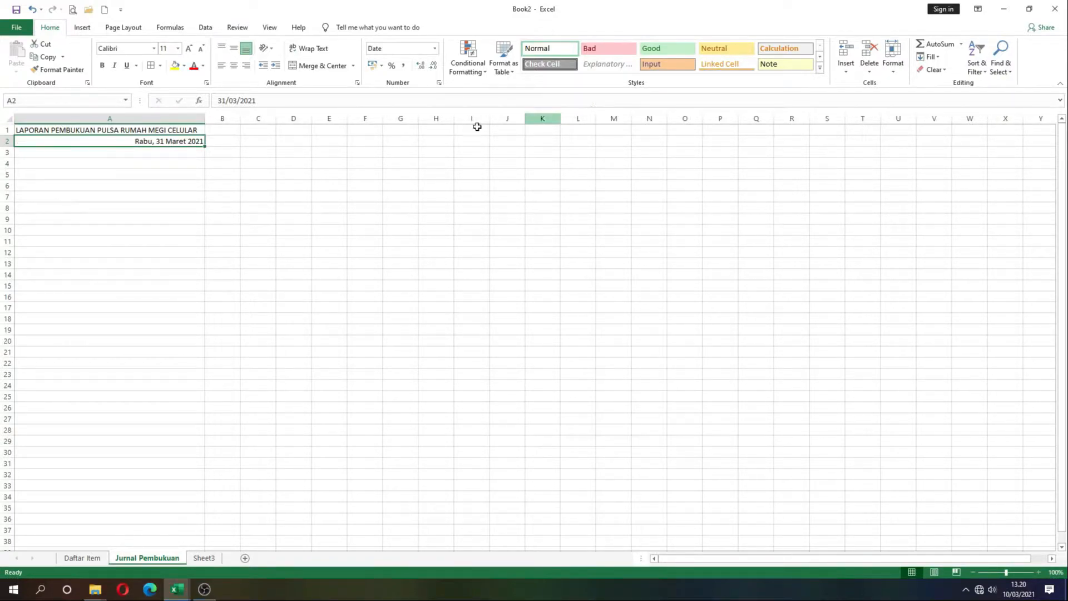
left_click_drag(205, 122, 64, 122)
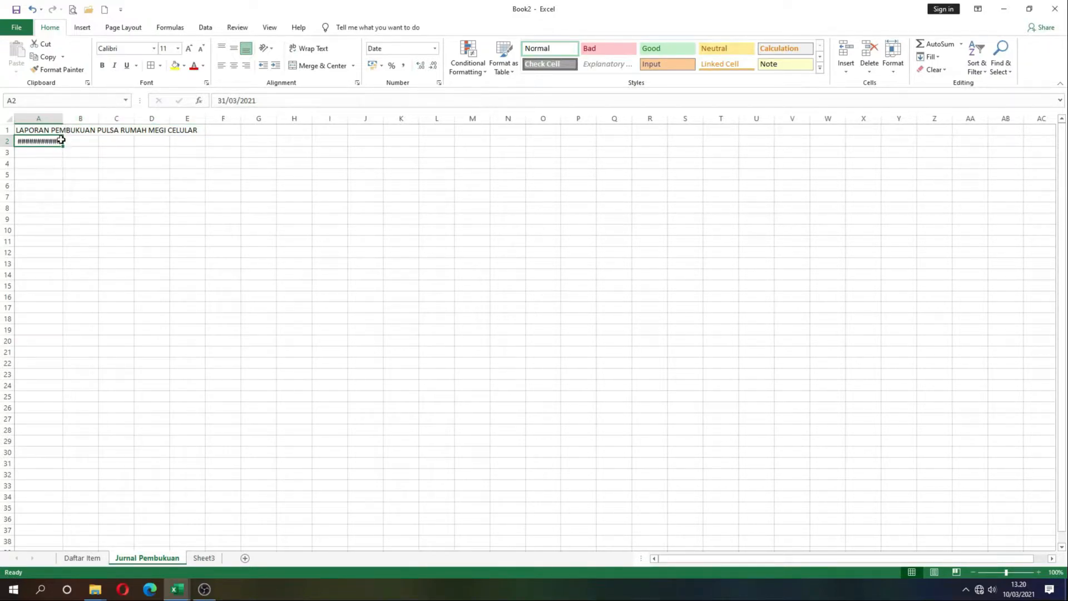
Step: Widen column A of the Jurnal Pembukuan sheet until the full date in A2 fits
left_click(69, 141)
left_click(42, 140)
left_click_drag(63, 118, 87, 116)
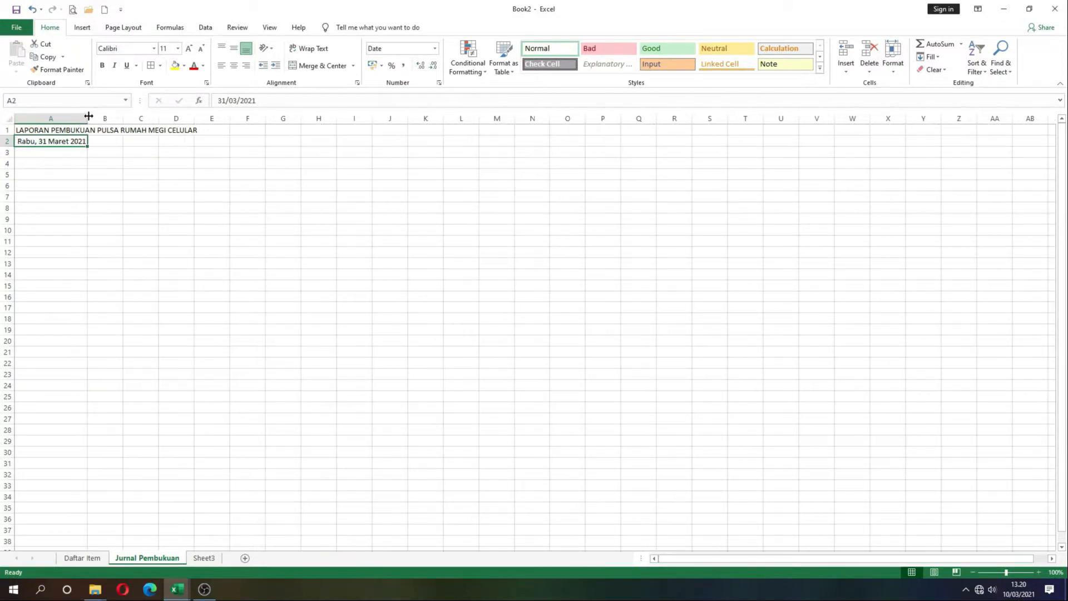
Step: Enter the headers NO, TANGGAL, KODE, NAMA ITEM and JENIS in cells A4 to E4
left_click(54, 160)
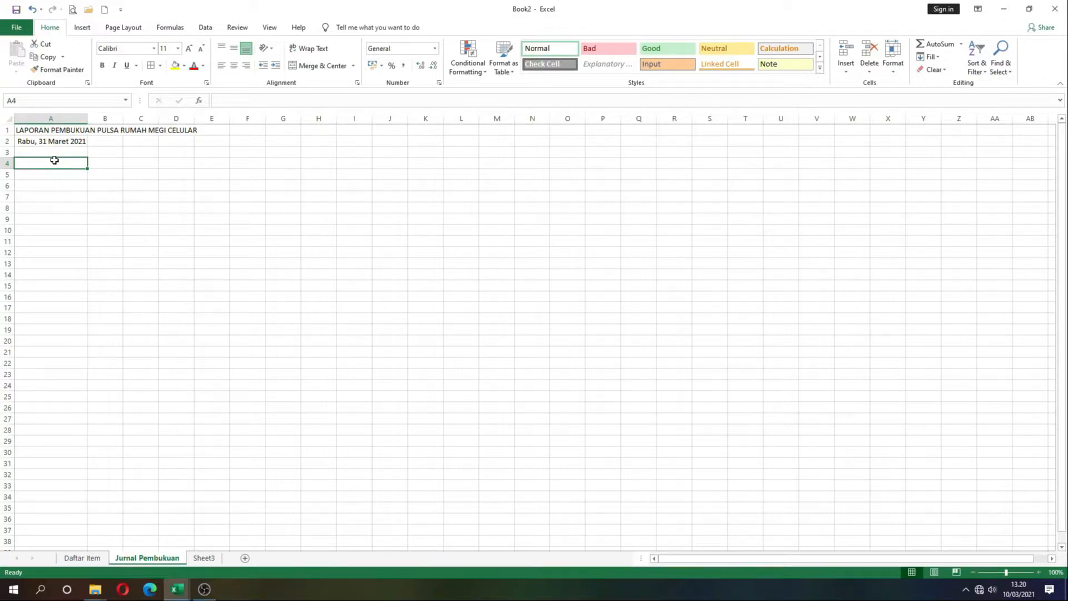
type("n")
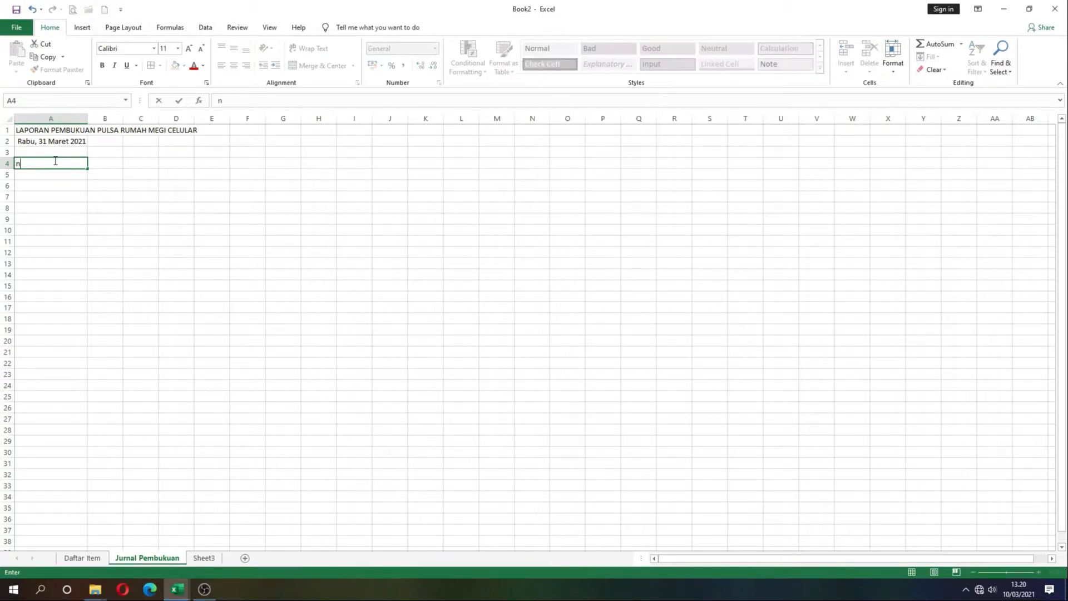
type("NO")
key("Tab")
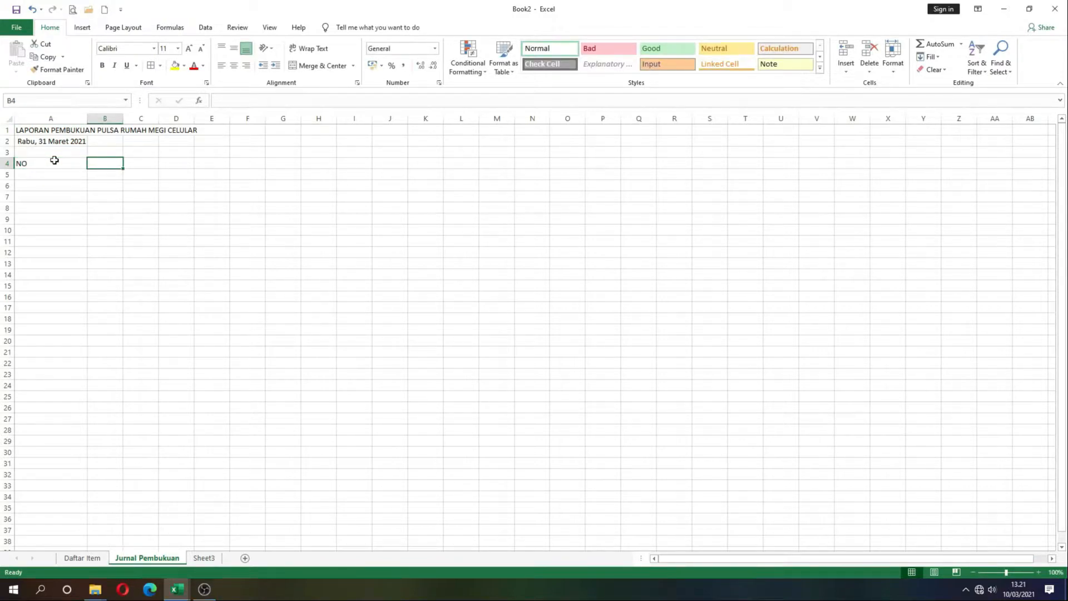
type("TANGGAL")
key("Tab")
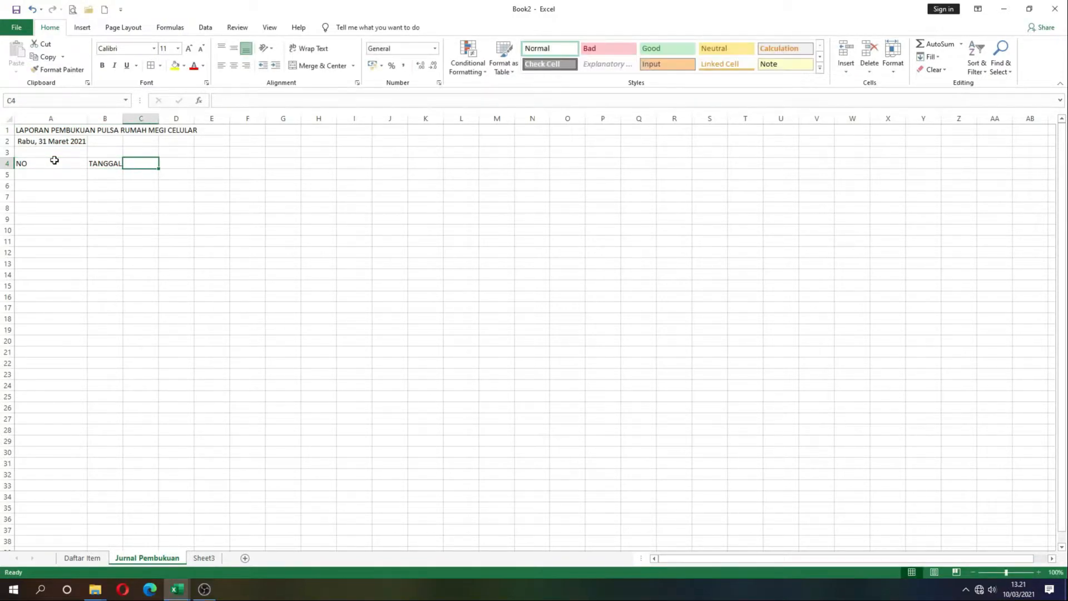
type("KODE")
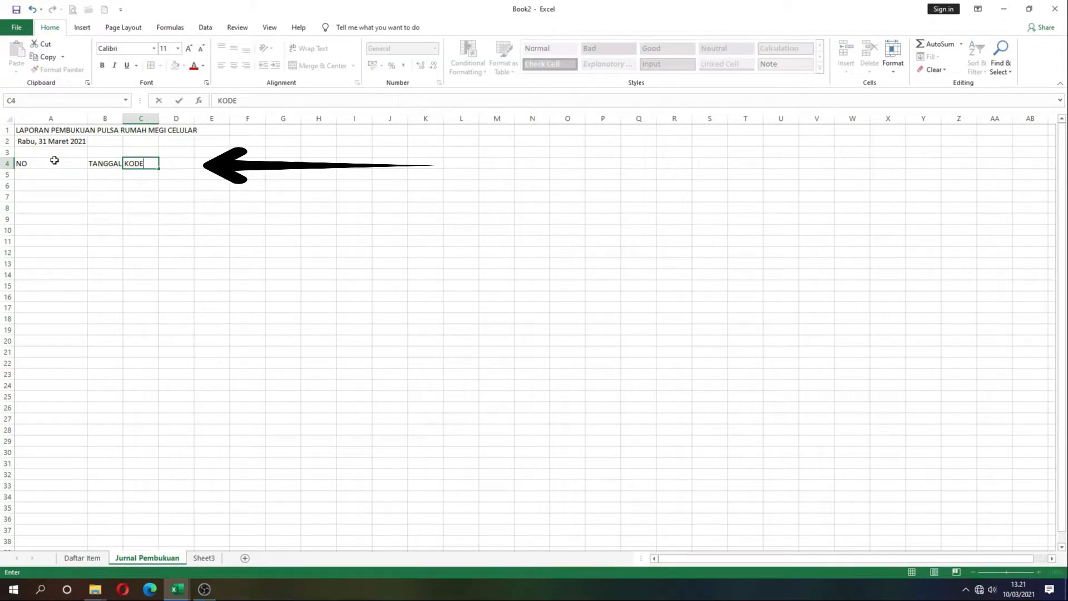
key("Tab")
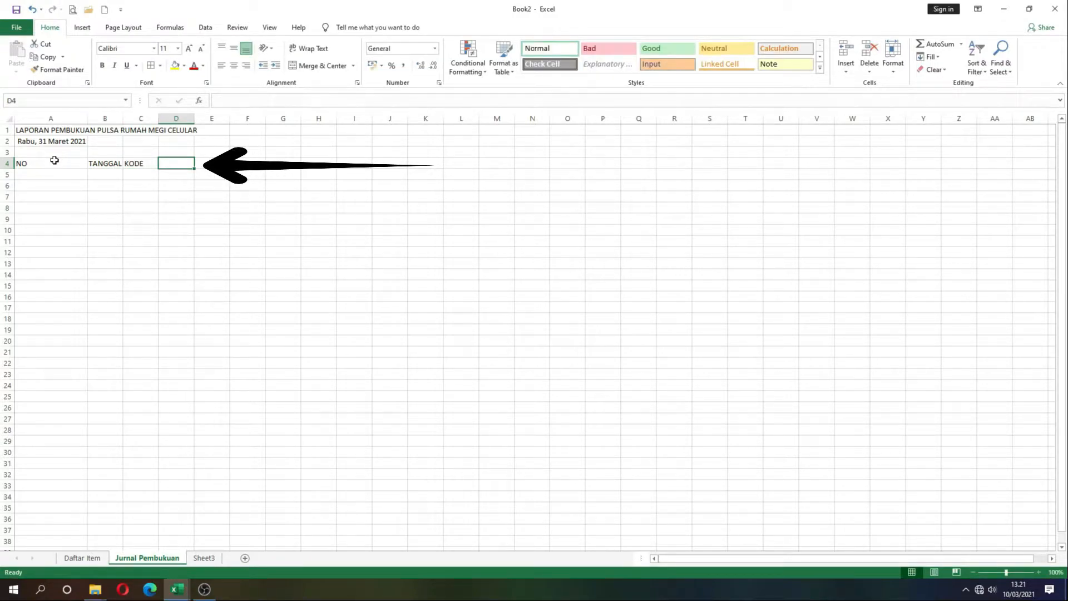
type("NAMA ITEM")
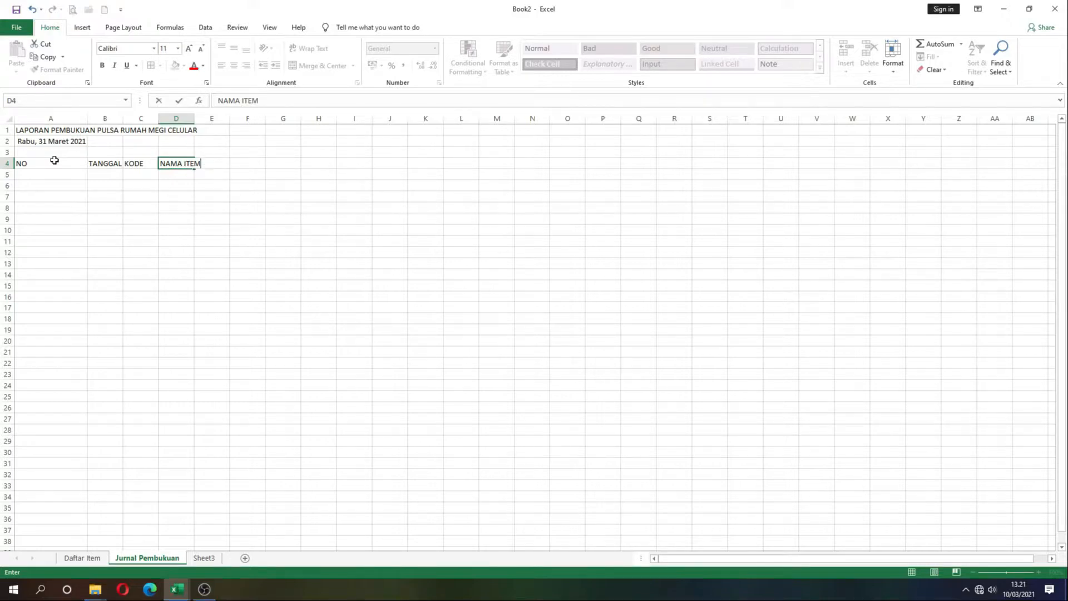
key("Tab")
type("JENI")
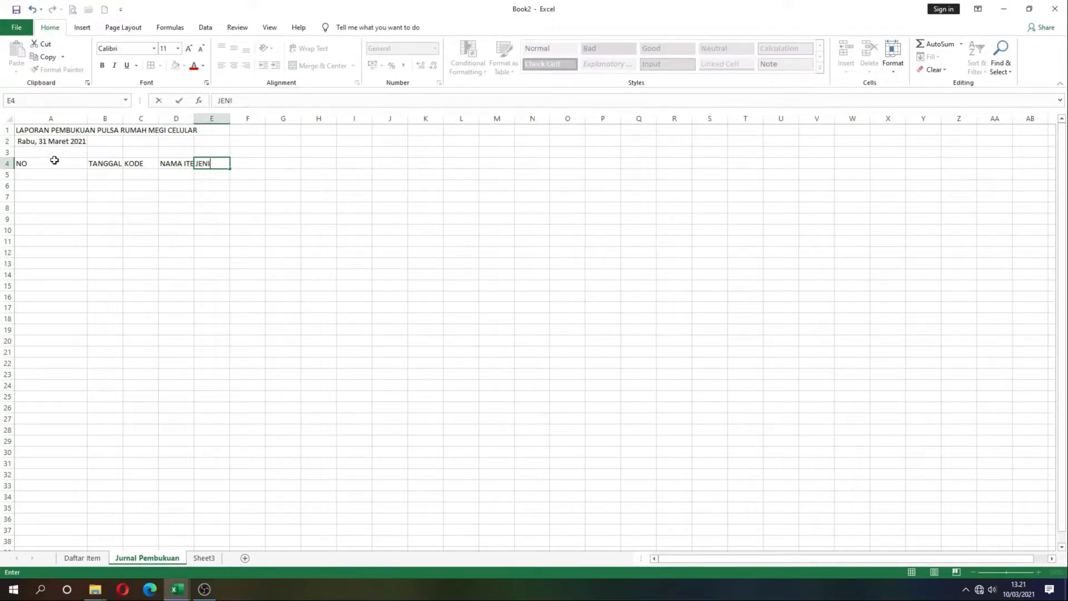
key("Tab")
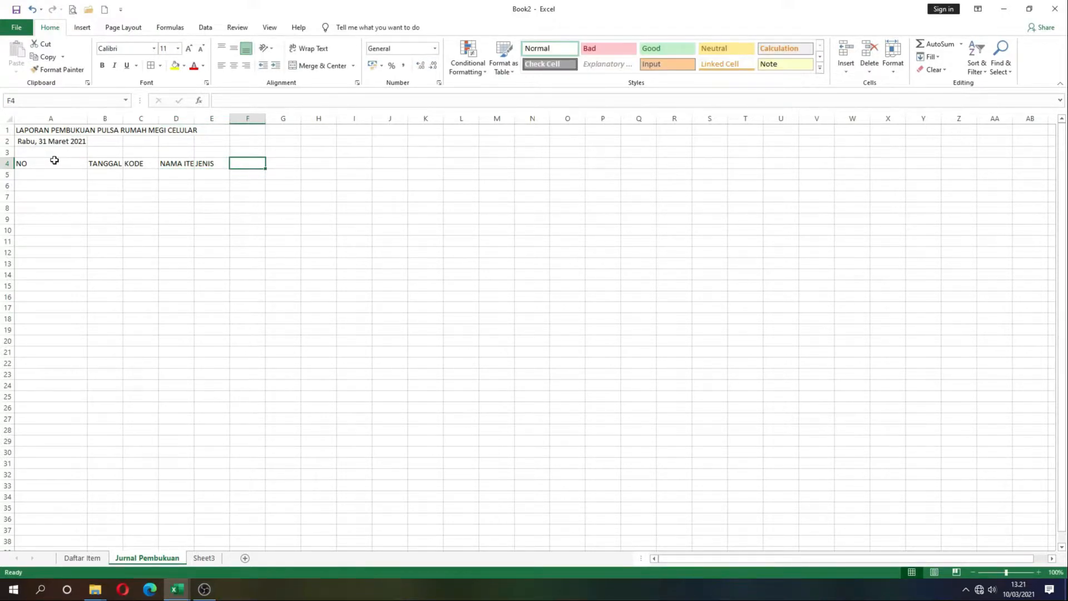
Step: Continue the header row with HARGA BELI, HARGA JUAL and LABA in cells F4 to H4
left_click(206, 174)
left_click(211, 195)
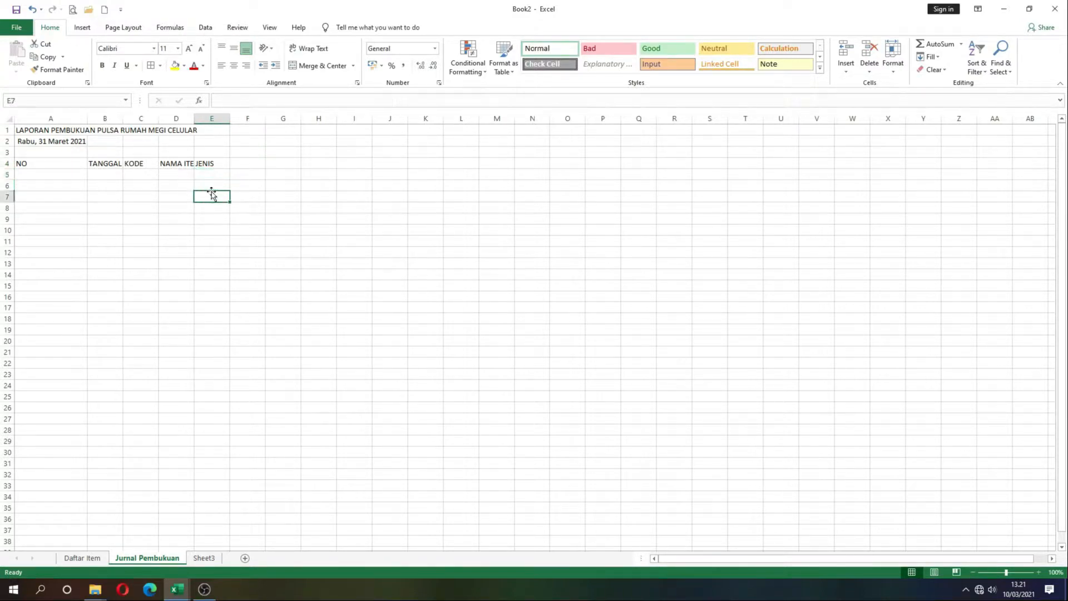
left_click(250, 162)
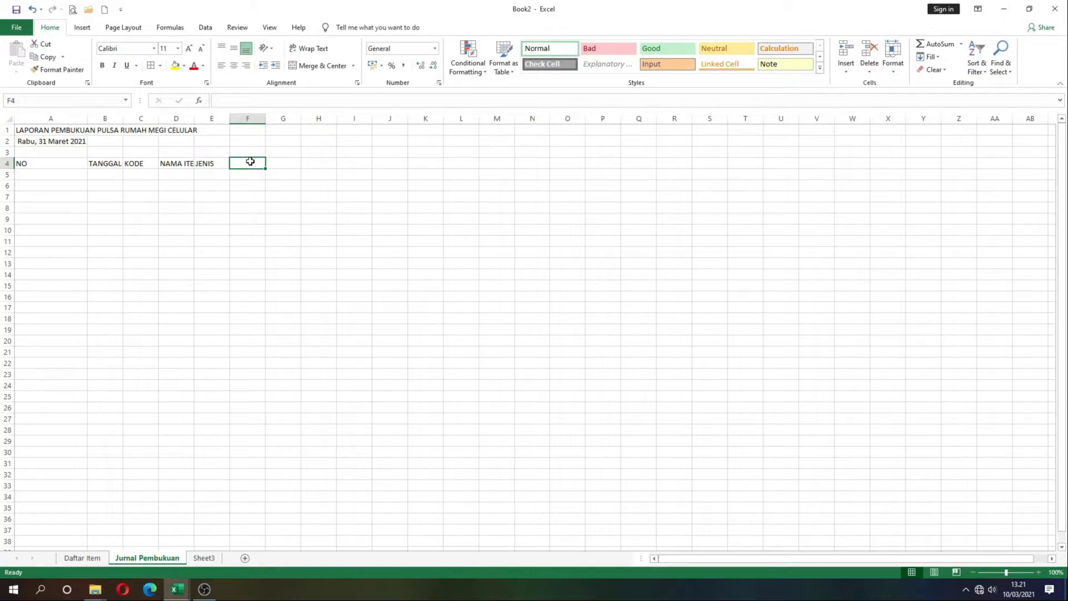
type("HARGA BELI")
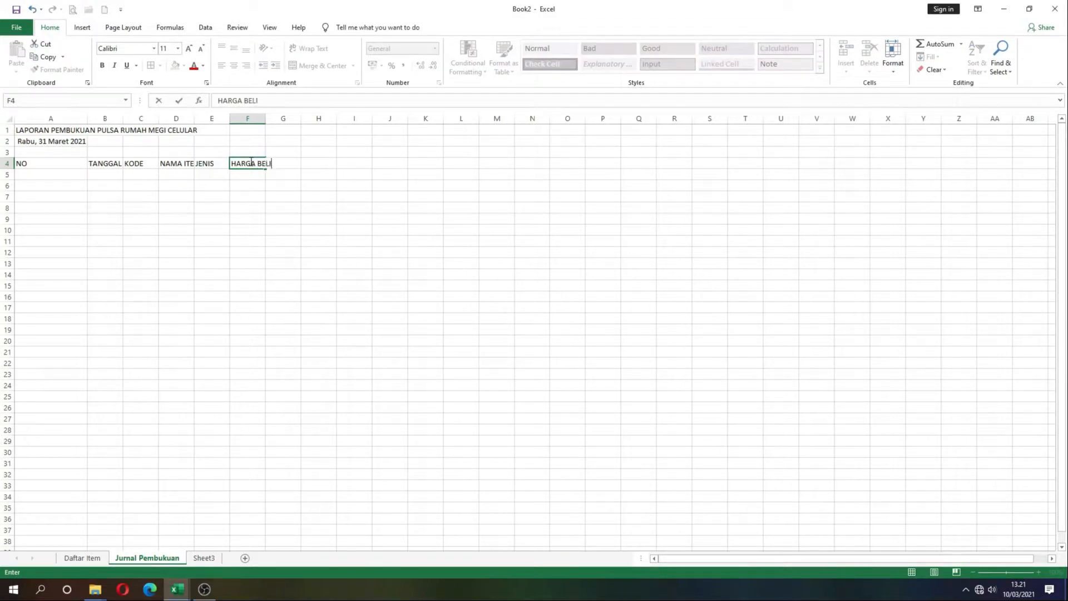
key("Tab")
type("HARG")
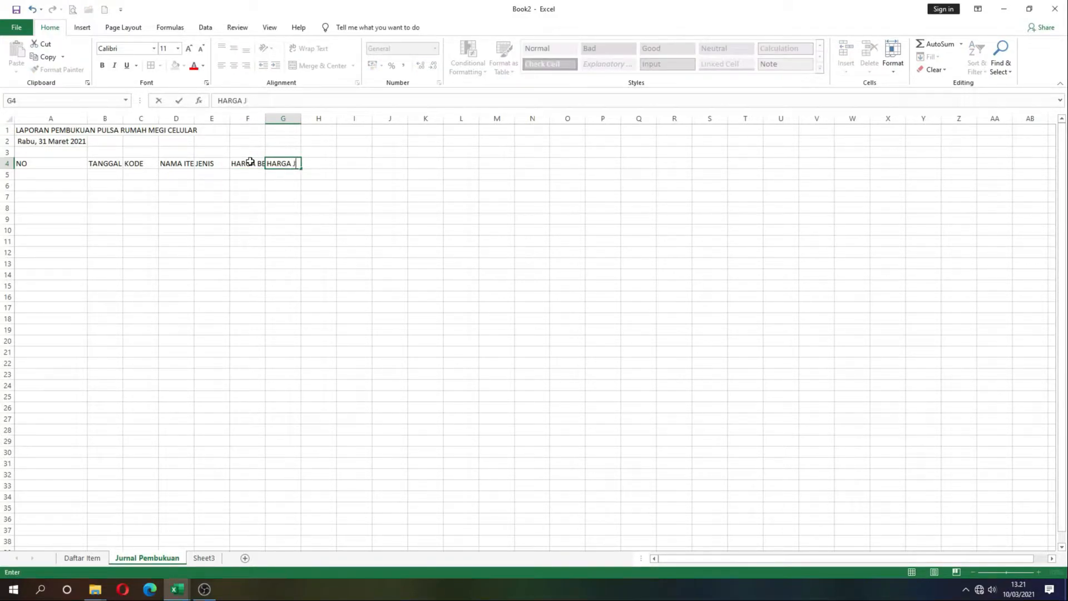
type("A JUAL")
key("Tab")
type("LABA")
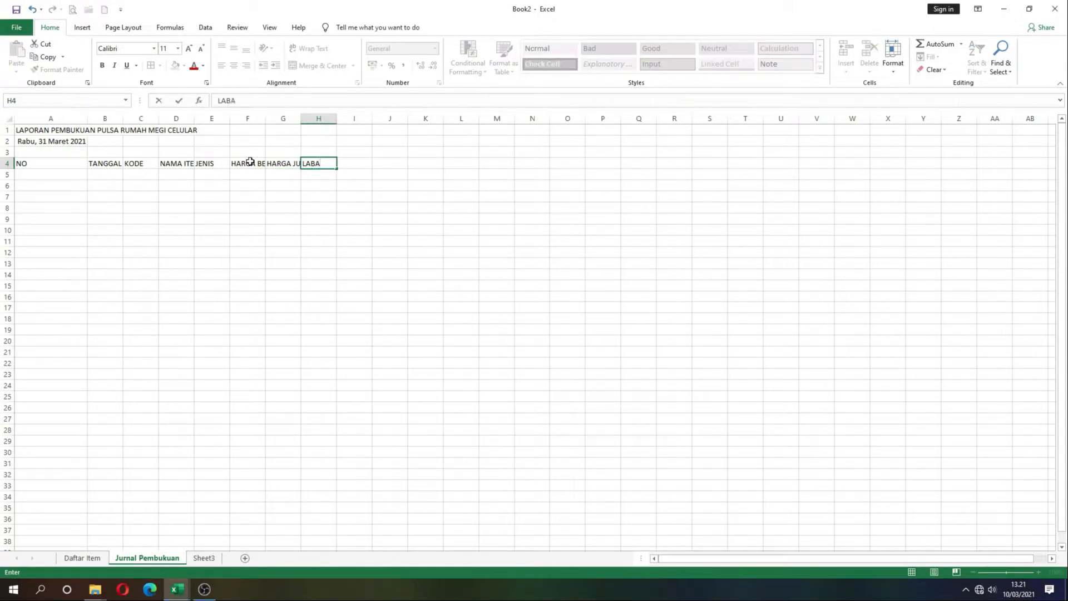
key("Tab")
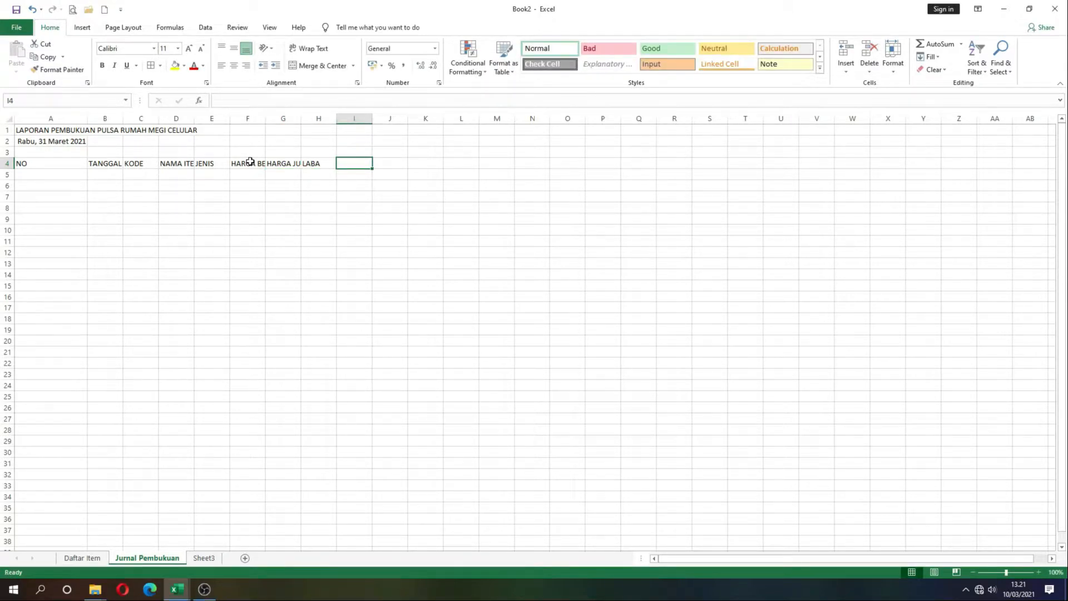
Step: Complete the header row with DEPOSIT PULSA, SALDO PULSA, SALDO KEUANGAN and KETERANGAN in cells I4 to L4
type("DEPOSIT")
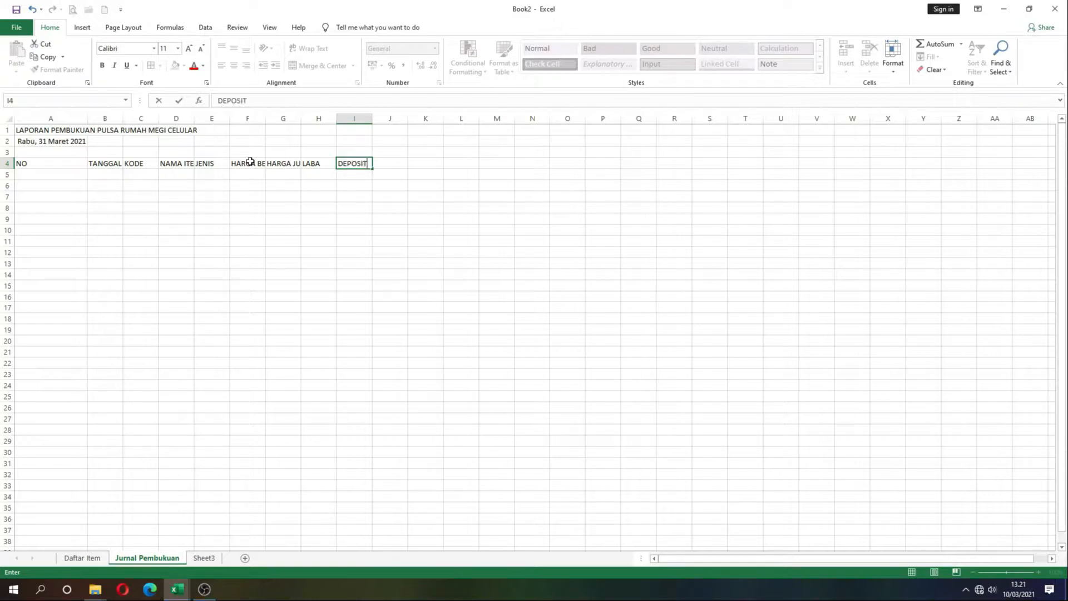
type(" PULSA")
key("Tab")
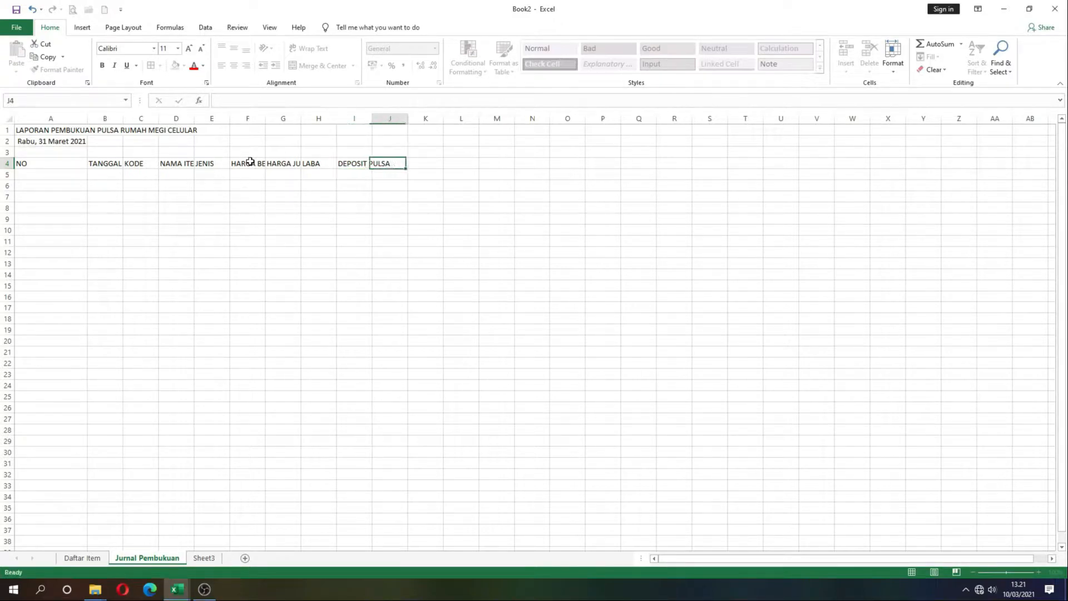
type("SALDO PULSA")
key("Tab")
type("SAL")
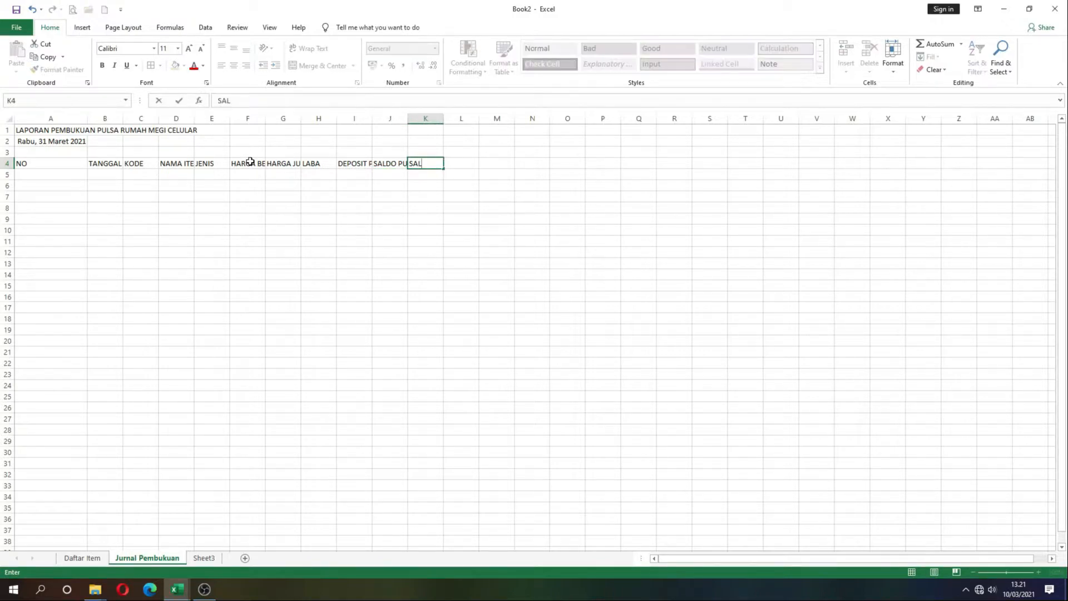
type("DO KEUANGAN")
key("Tab")
type("K")
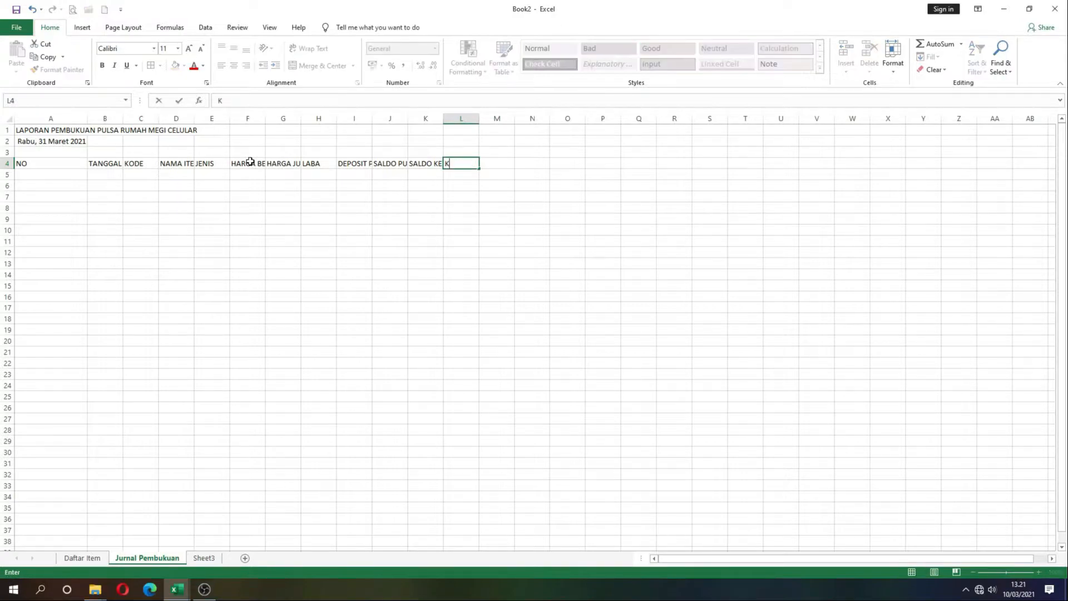
type("ETERANGAN")
key("Return")
Step: Make header row 4 taller and fit column I to the width of its DEPOSIT PULSA header
left_click_drag(8, 168, 107, 175)
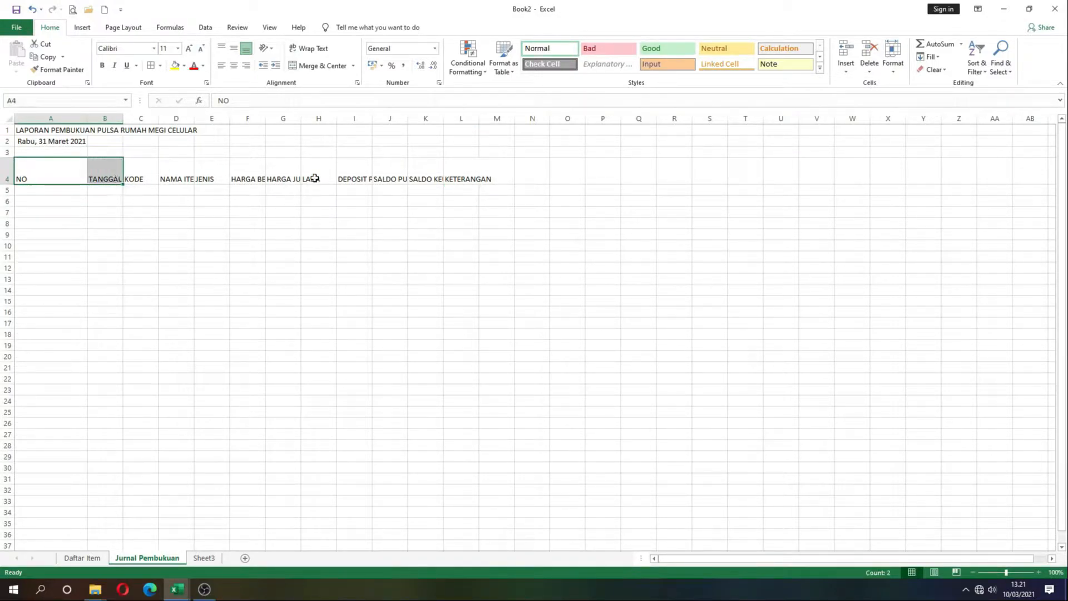
double_click(372, 119)
left_click(81, 222)
Step: Wrap the text in A4:M4, centre it horizontally and vertically, and autofit the widths of columns J and K
left_click_drag(61, 167, 528, 177)
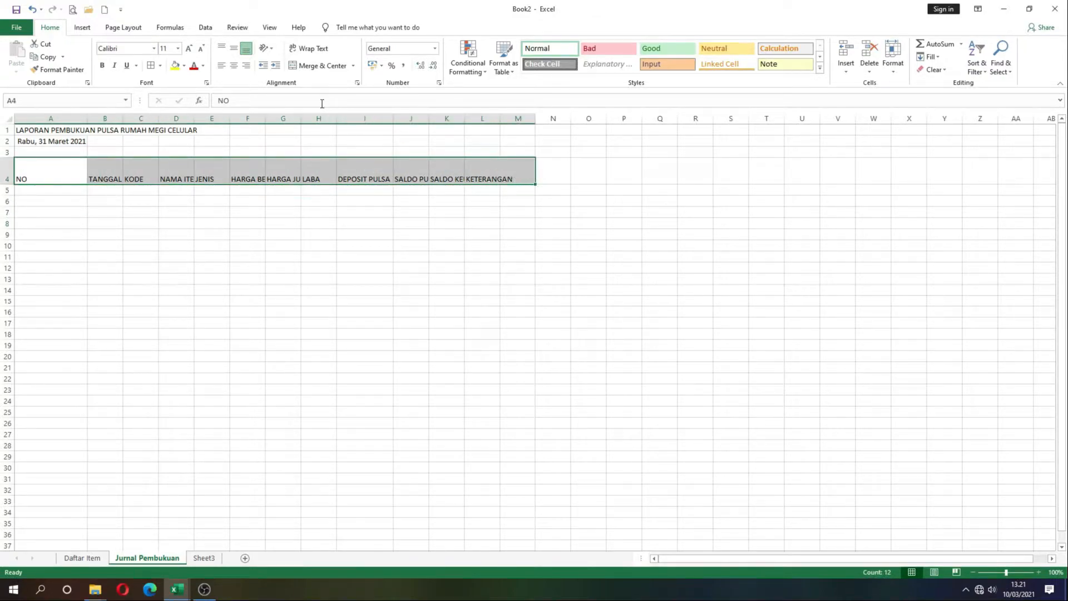
left_click(308, 48)
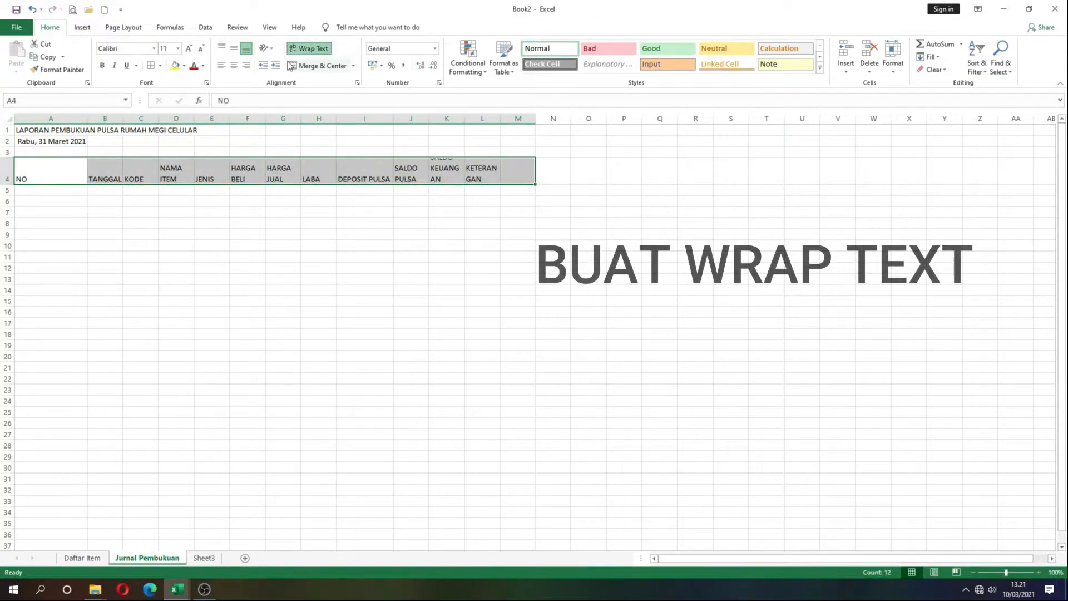
left_click(233, 66)
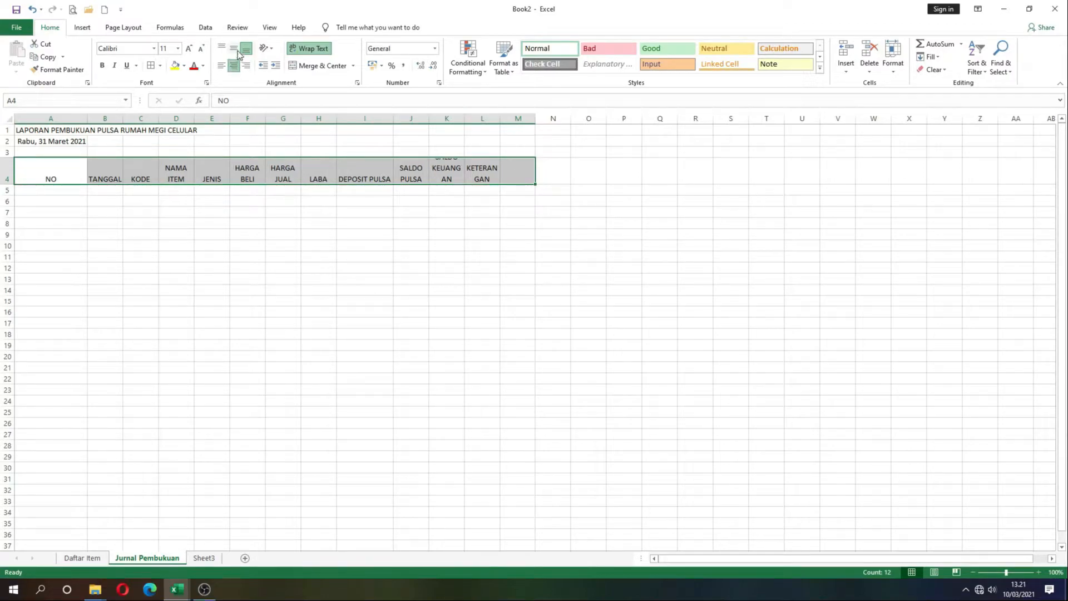
left_click(236, 51)
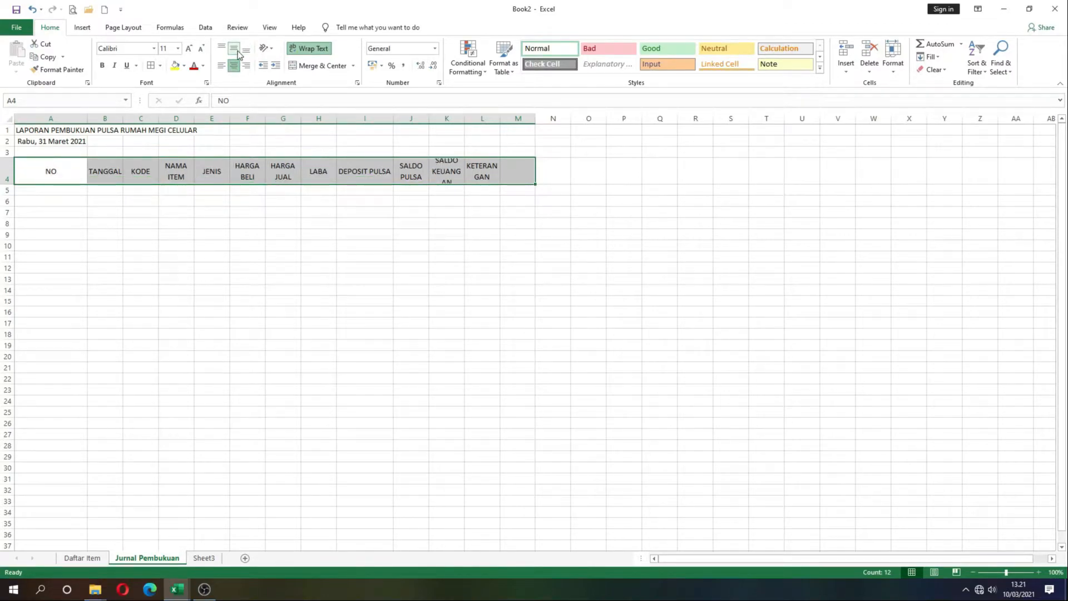
double_click(465, 119)
double_click(429, 119)
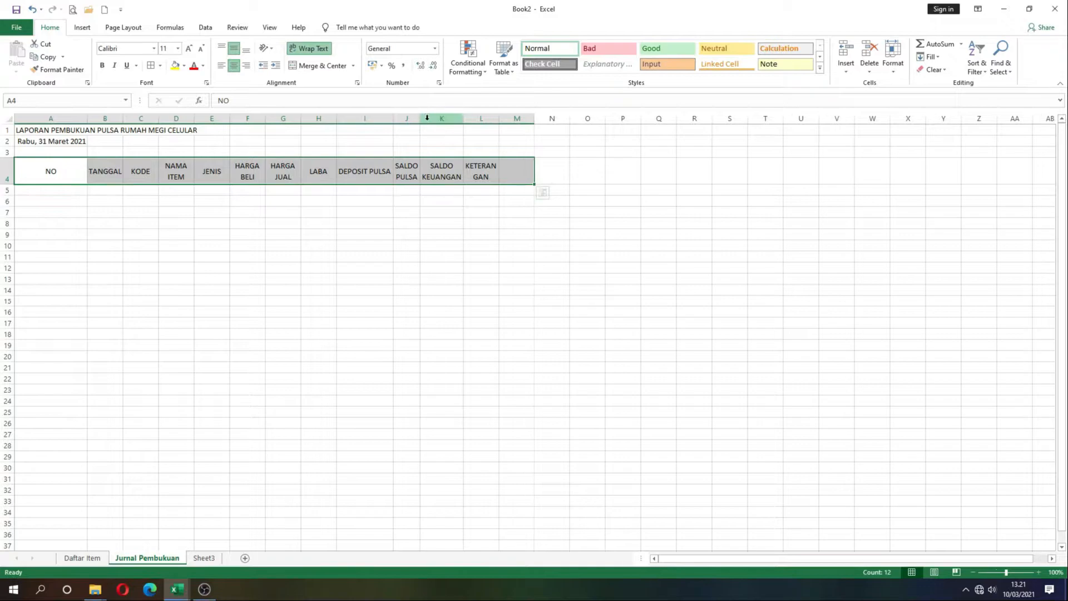
Step: Format header cells A4:M4 with yellow fill, bold text and borders, and widen column B slightly
left_click(176, 66)
left_click_drag(120, 120, 127, 119)
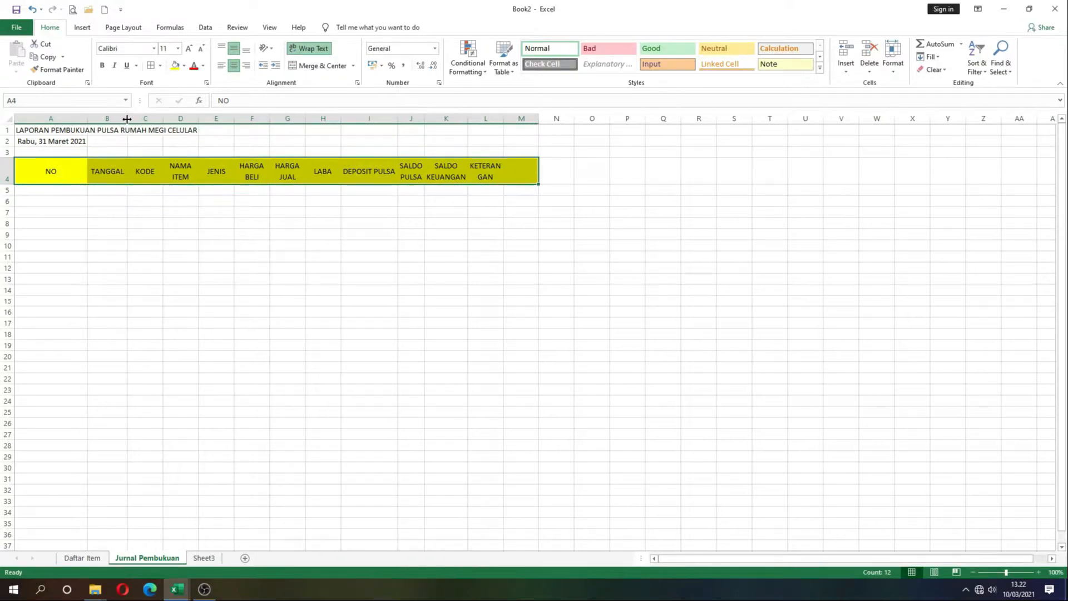
left_click(106, 67)
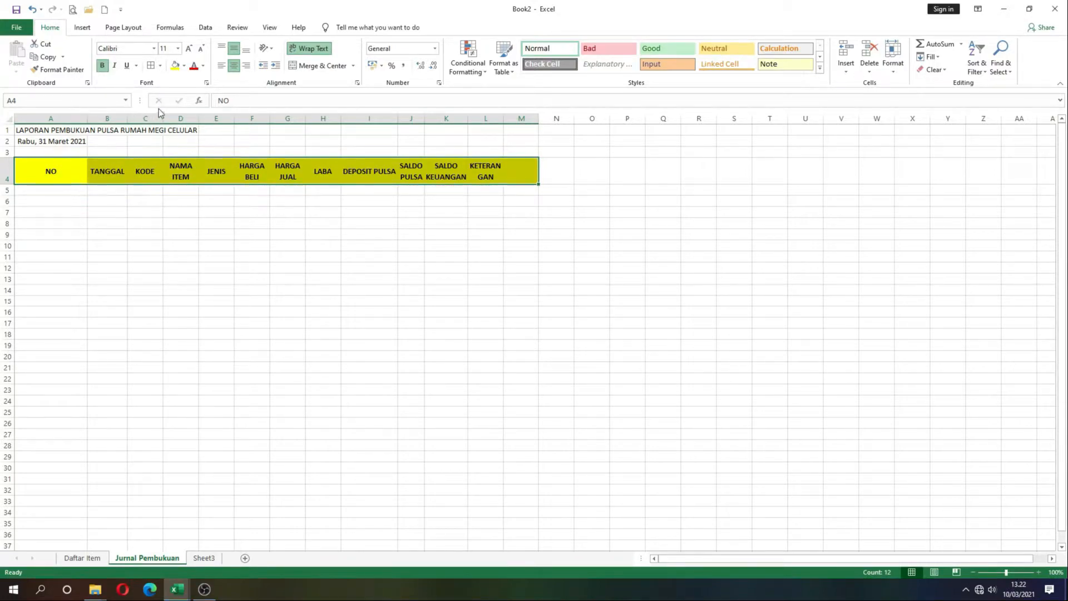
left_click(151, 66)
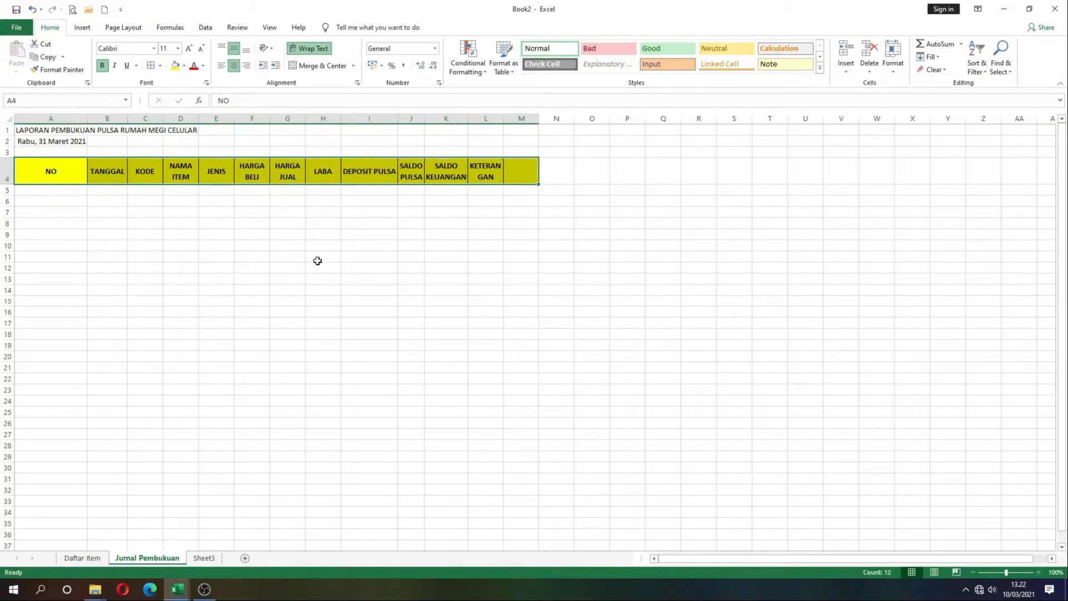
Step: Remove the yellow fill from the empty cell M4 beside the KETERANGAN header
left_click(523, 170)
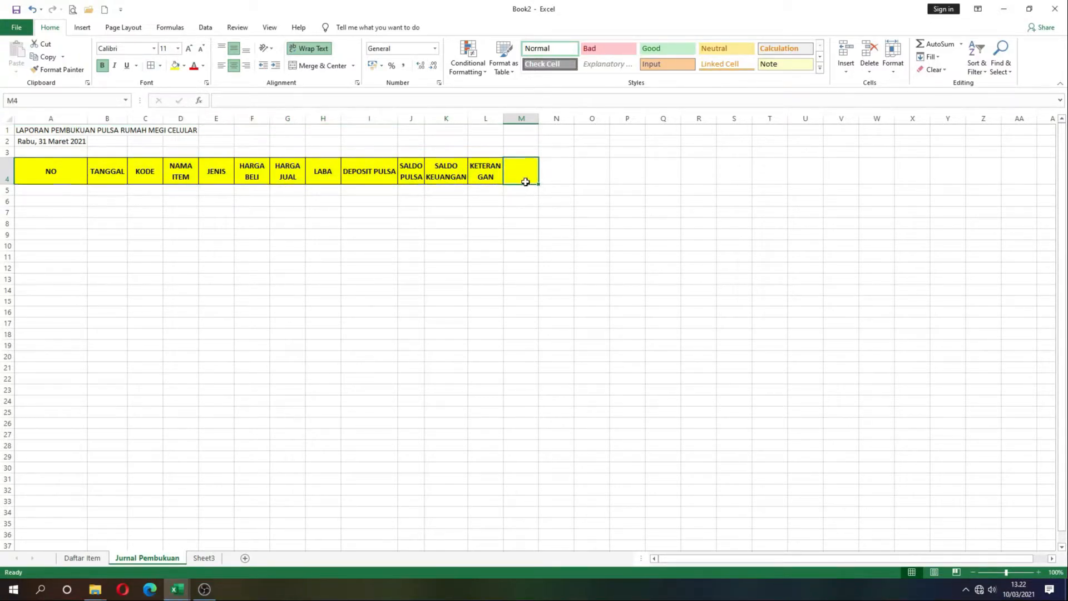
left_click(184, 66)
left_click(202, 166)
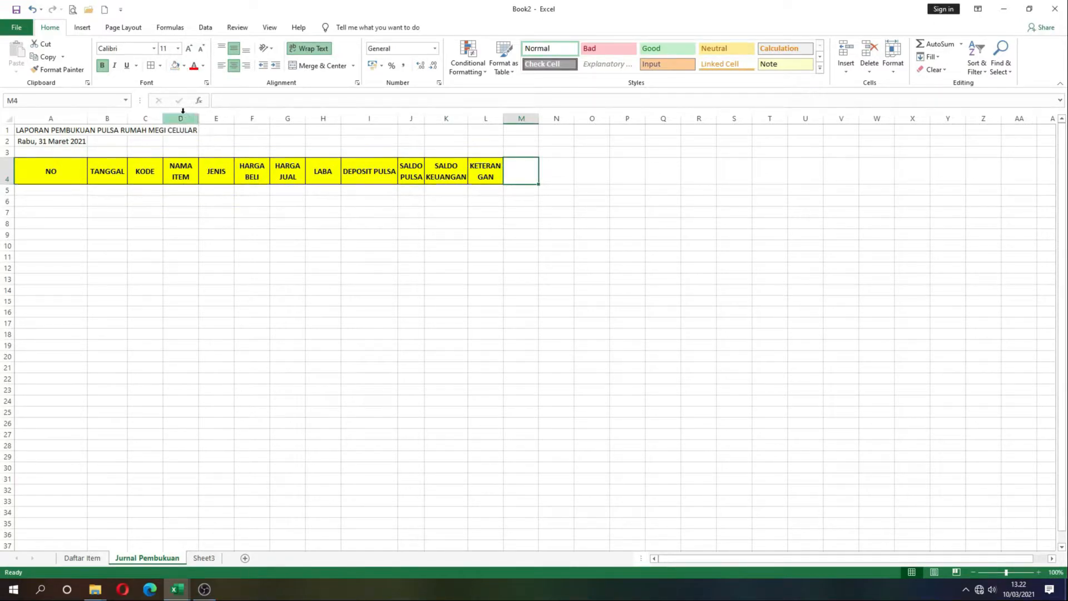
left_click(279, 248)
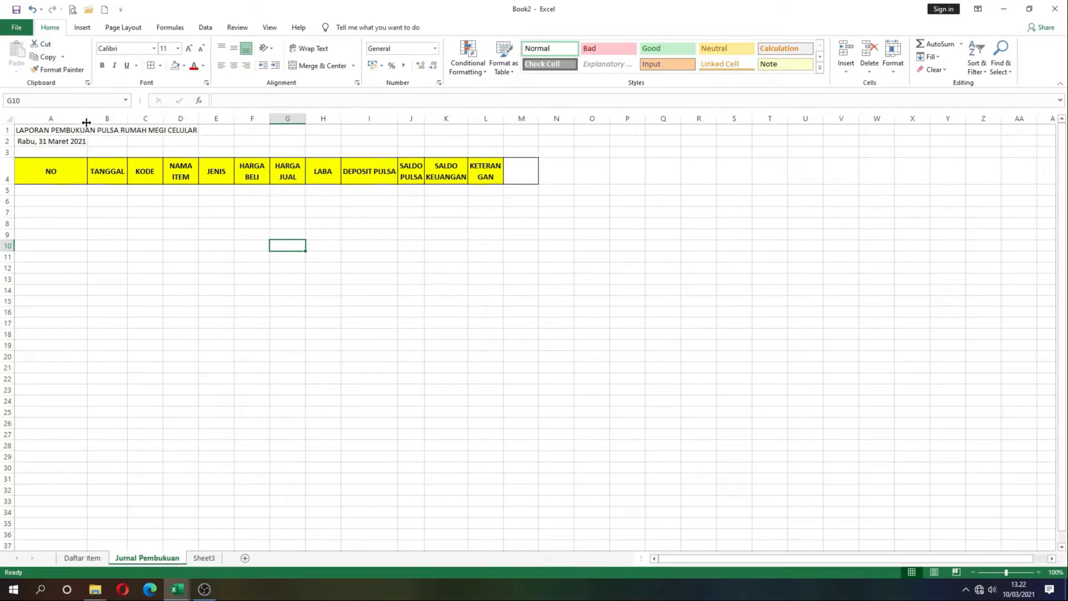
left_click_drag(86, 117, 207, 118)
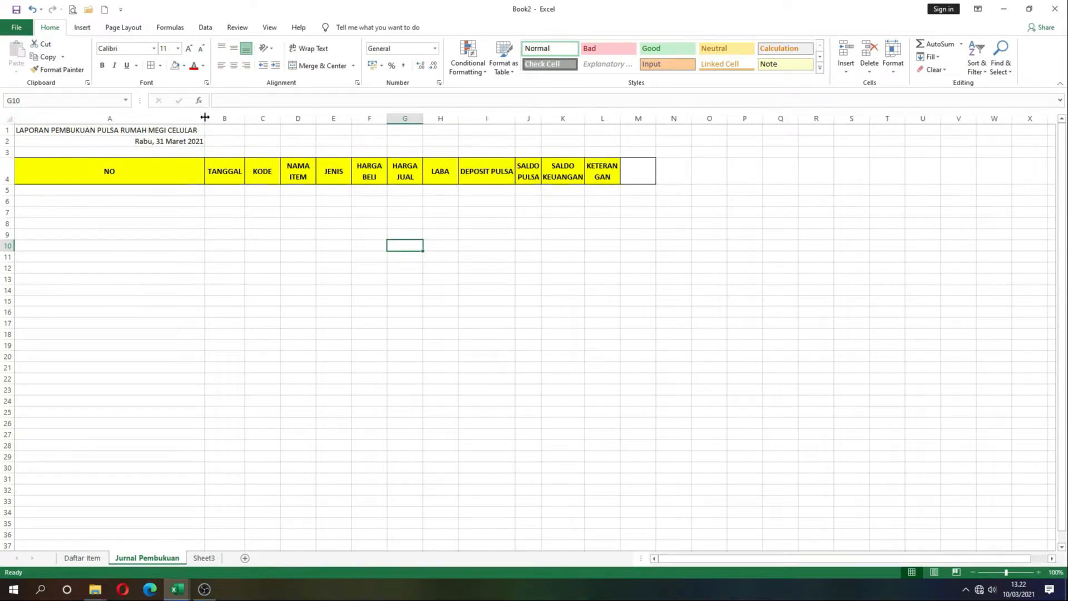
key("ctrl+z")
left_click(92, 202)
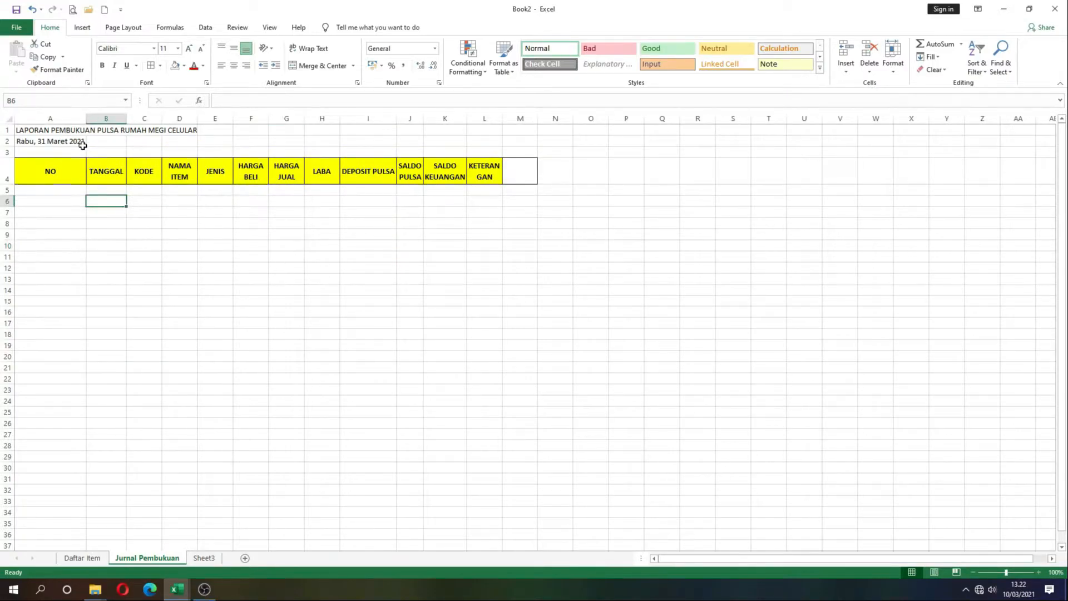
Step: Merge and centre the report title across A1:L1 and the date across A2:L2
left_click_drag(71, 130, 488, 131)
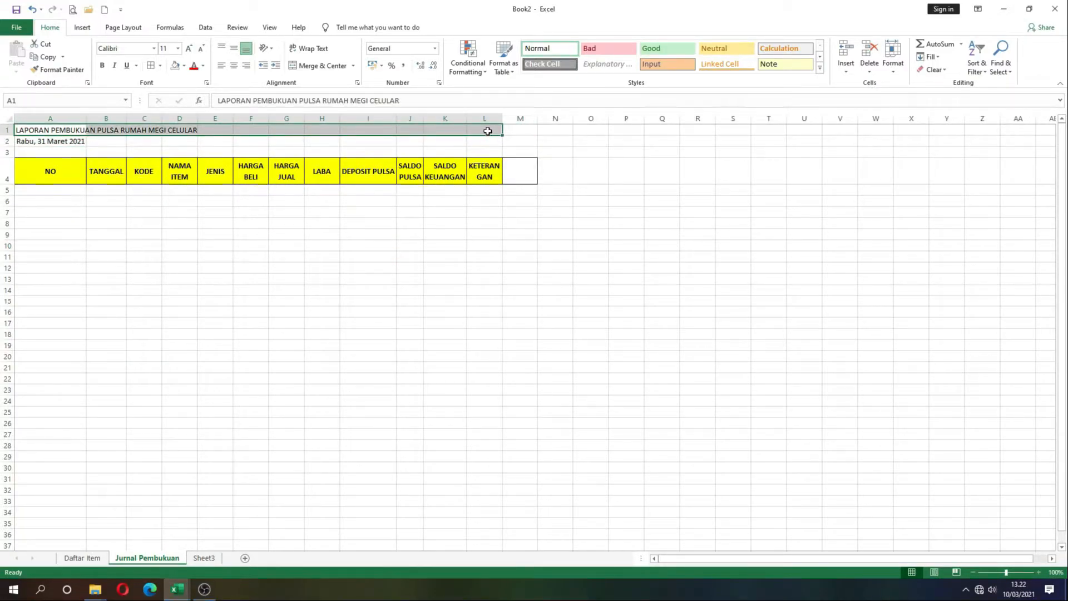
left_click(319, 67)
left_click(74, 141)
left_click_drag(74, 141, 488, 141)
left_click(320, 66)
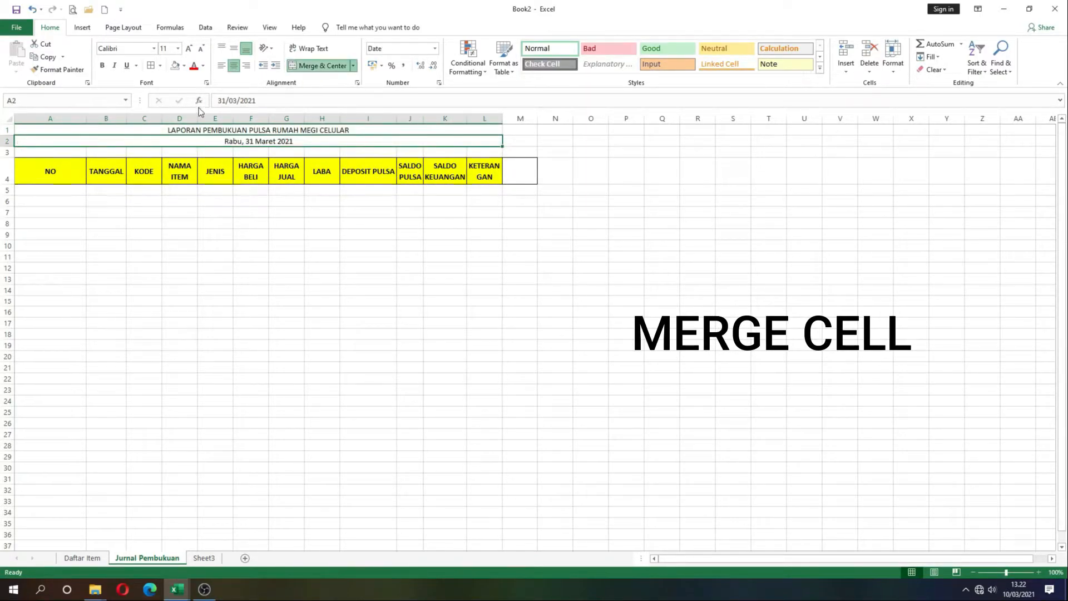
Step: Make the merged title and date rows bold and fill them with light blue
left_click_drag(215, 129, 212, 140)
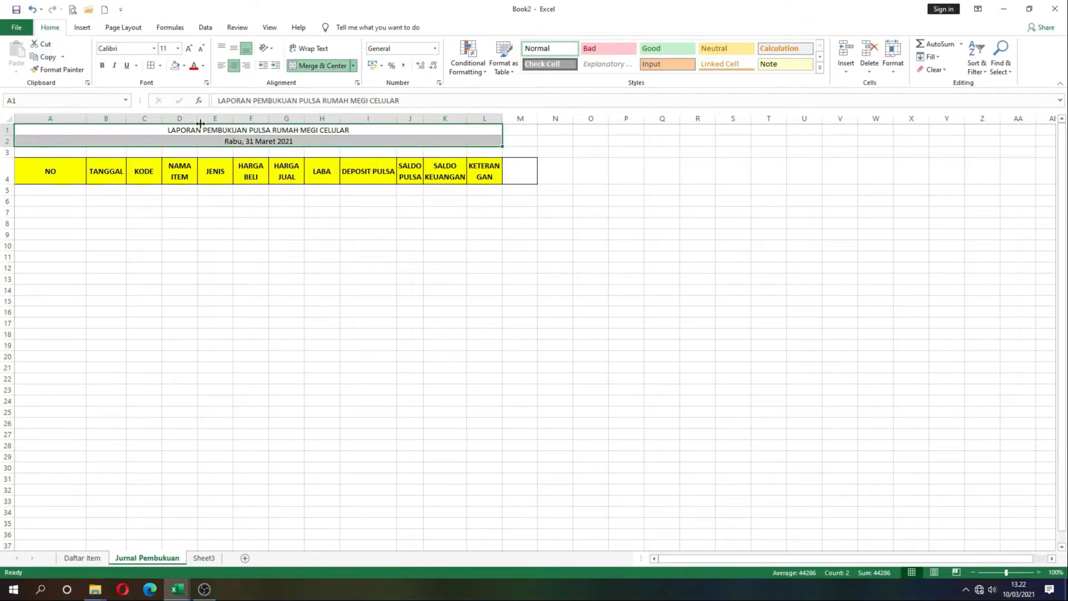
left_click(102, 66)
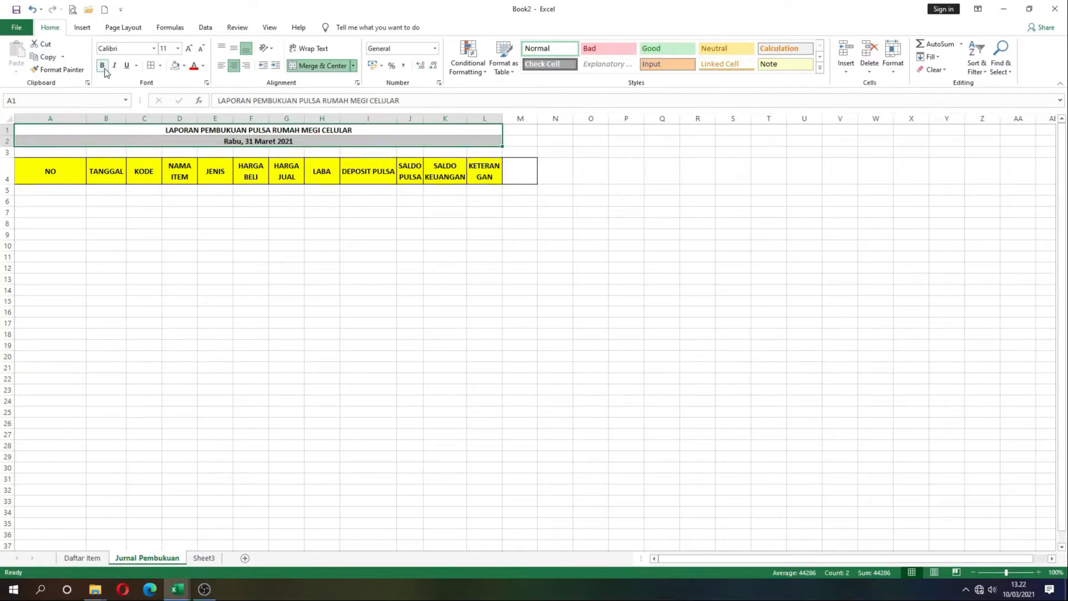
left_click(184, 65)
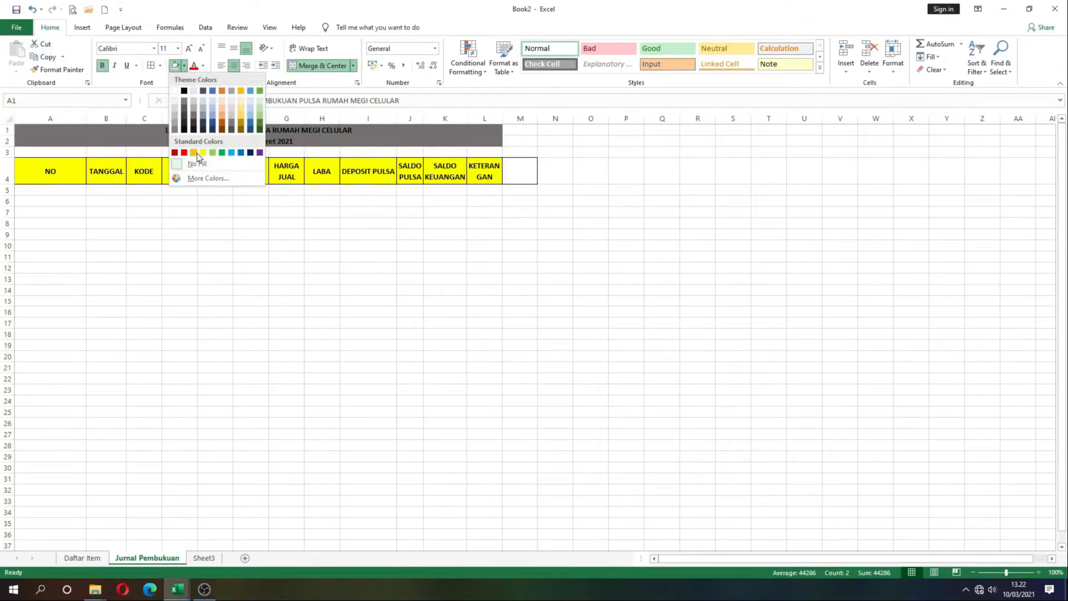
left_click(232, 153)
left_click(279, 231)
Step: Put a thick outside border around the title and date block in rows 1 and 2
left_click(57, 130)
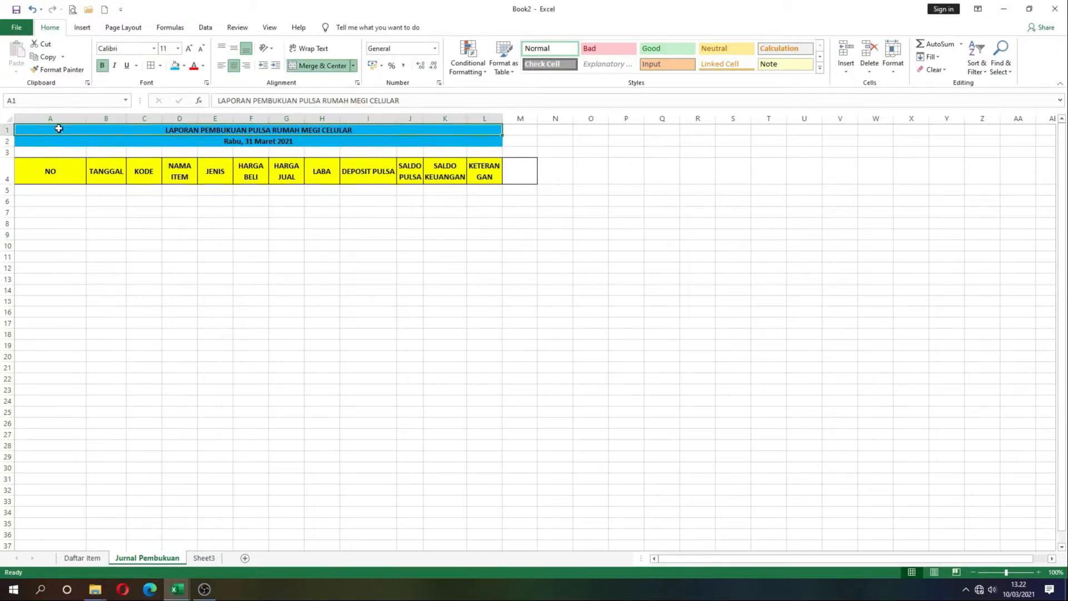
mouse_move(39, 141)
left_mouse_down()
mouse_move(35, 130)
mouse_move(43, 142)
left_mouse_up()
left_click(160, 65)
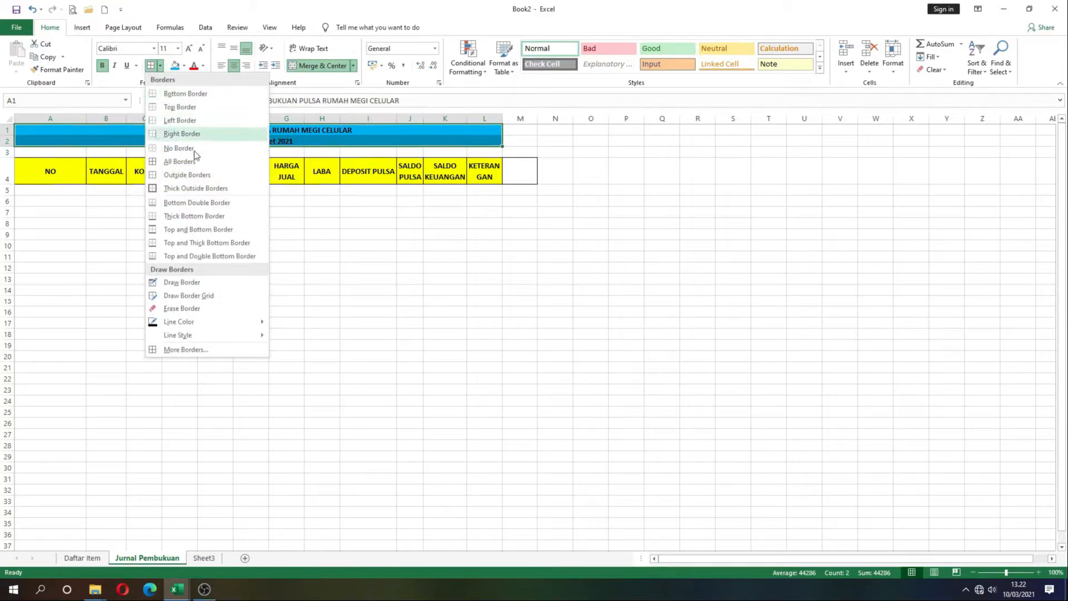
left_click(199, 190)
left_click(222, 240)
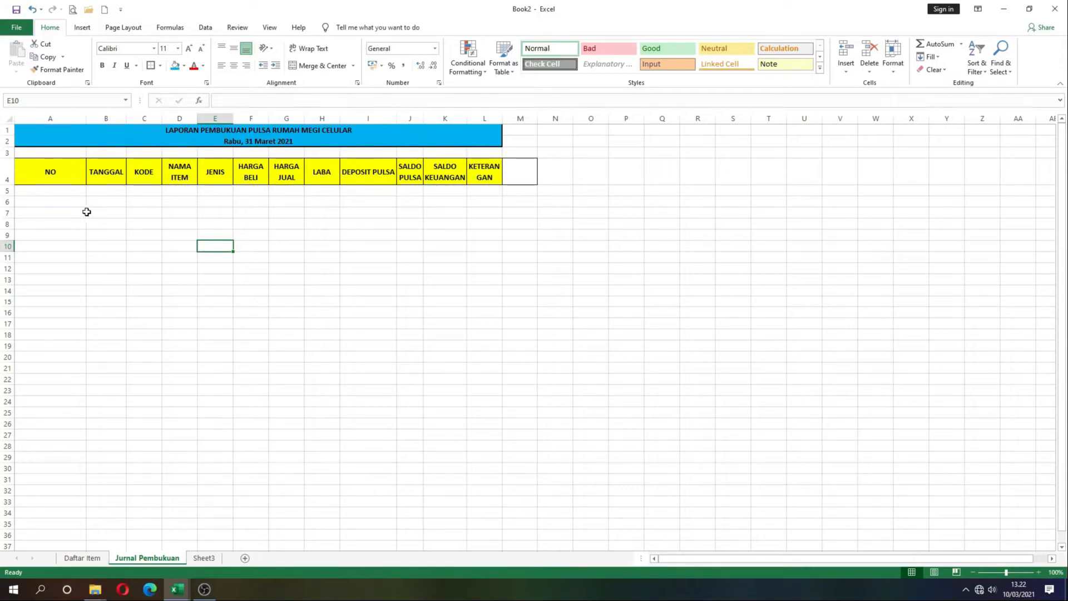
Step: Enter the first row numbers of the NO column, 1 in A6 and 2 in A7
left_click(59, 201)
type("1")
key("Return")
type("2")
key("Return")
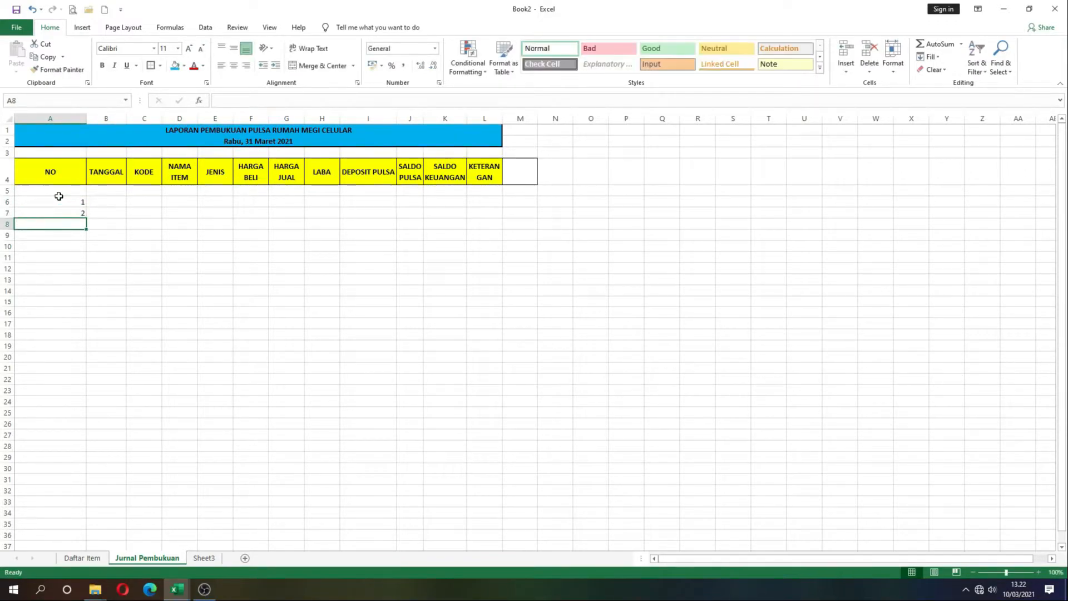
Step: Fill the row numbers down from A7 to A50 as an increasing series
left_click(61, 210)
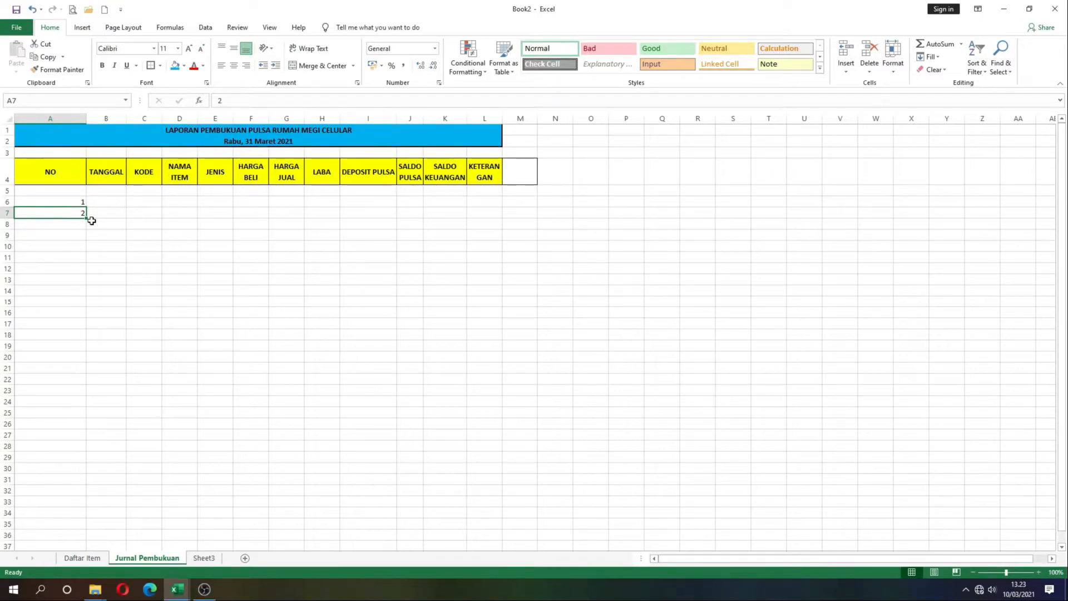
left_click_drag(88, 218, 97, 486)
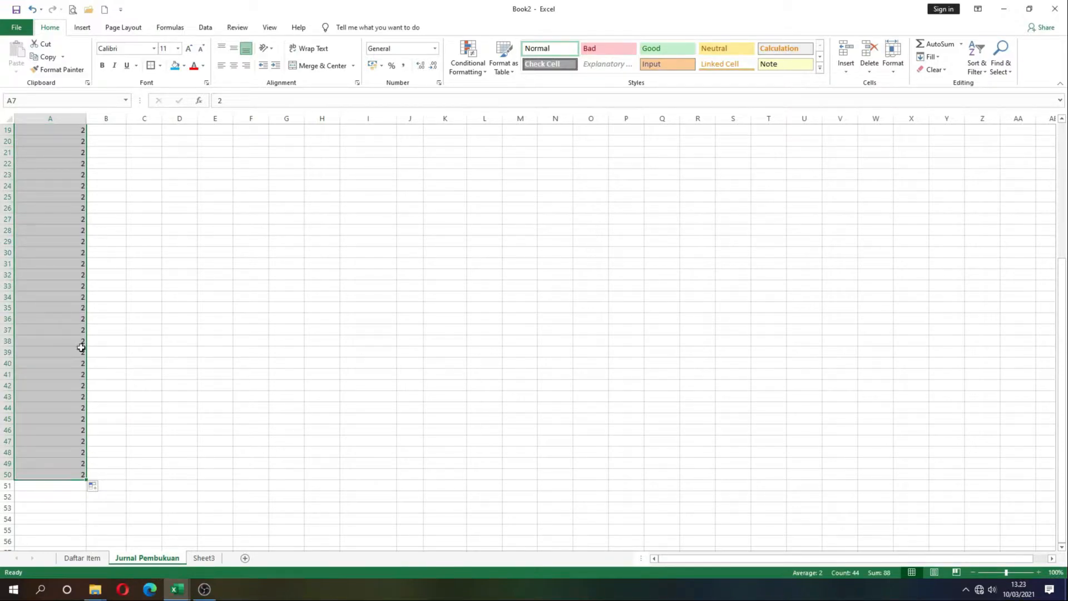
scroll(85, 186, "up", 4)
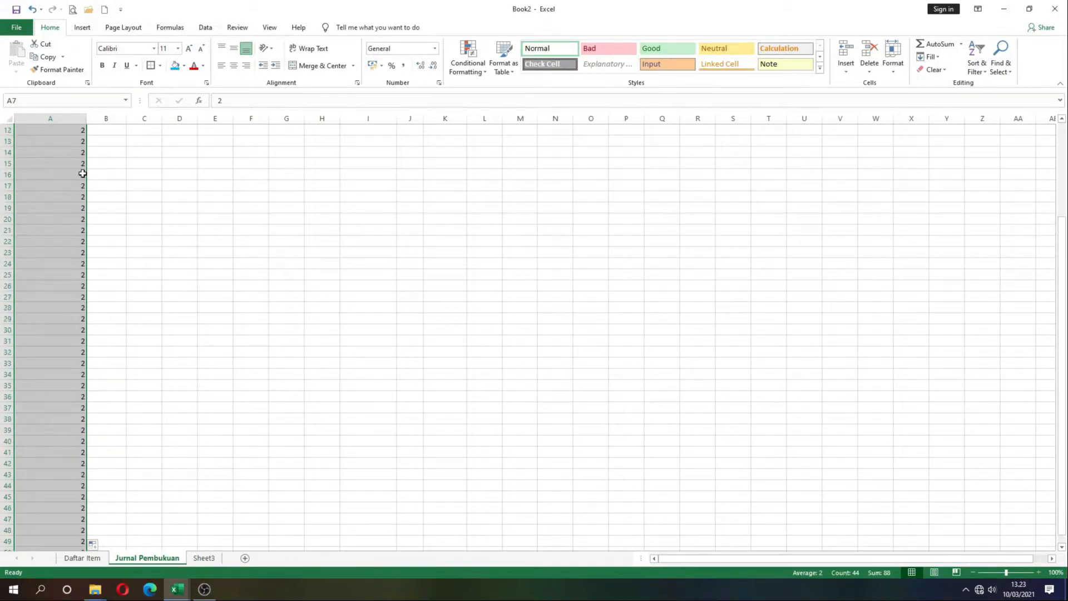
scroll(82, 173, "up", 1)
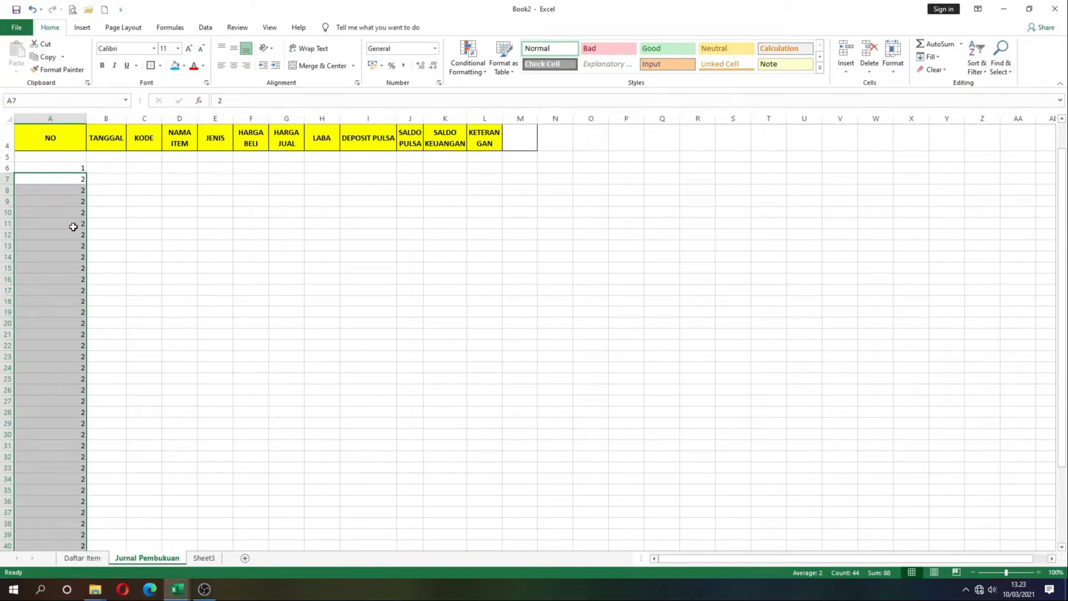
scroll(76, 253, "down", 6)
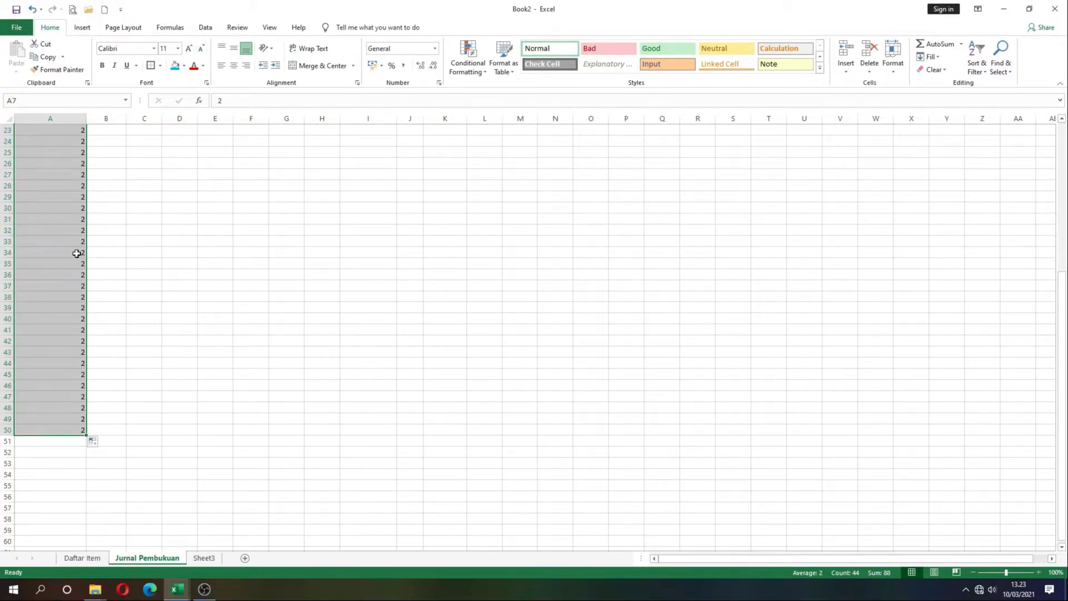
left_click(103, 442)
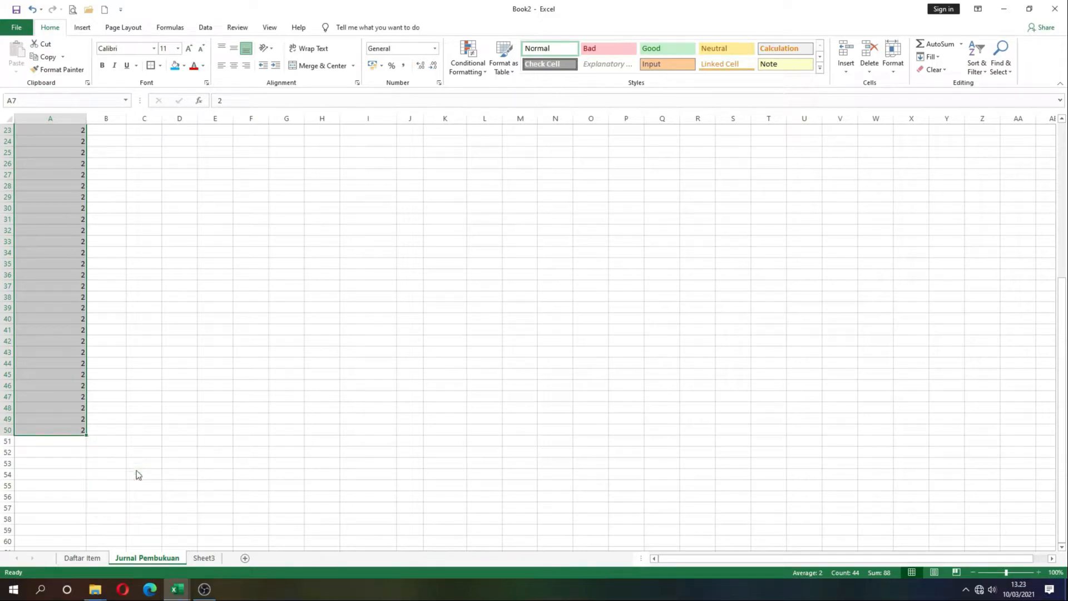
left_click(135, 470)
scroll(160, 311, "up", 2)
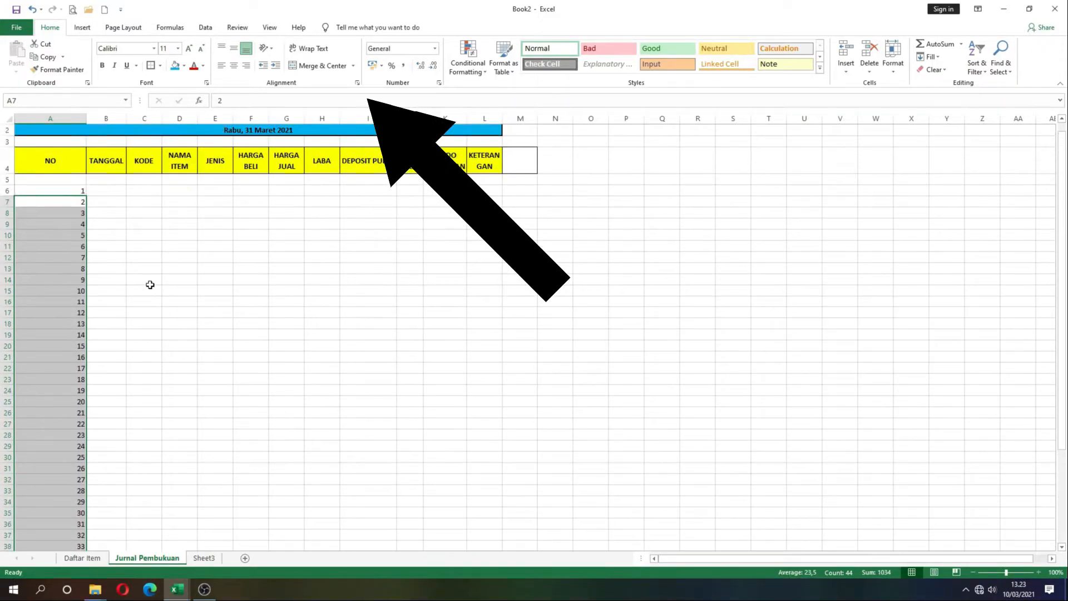
Step: Autofit the width of column A to its NO header and row numbers
double_click(86, 119)
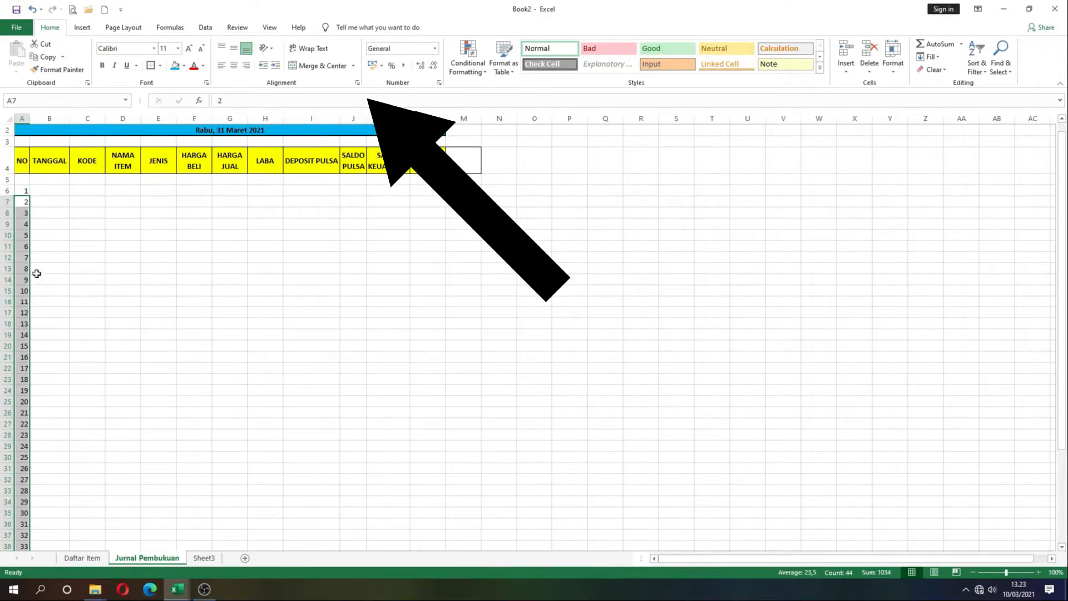
scroll(74, 260, "down", 3)
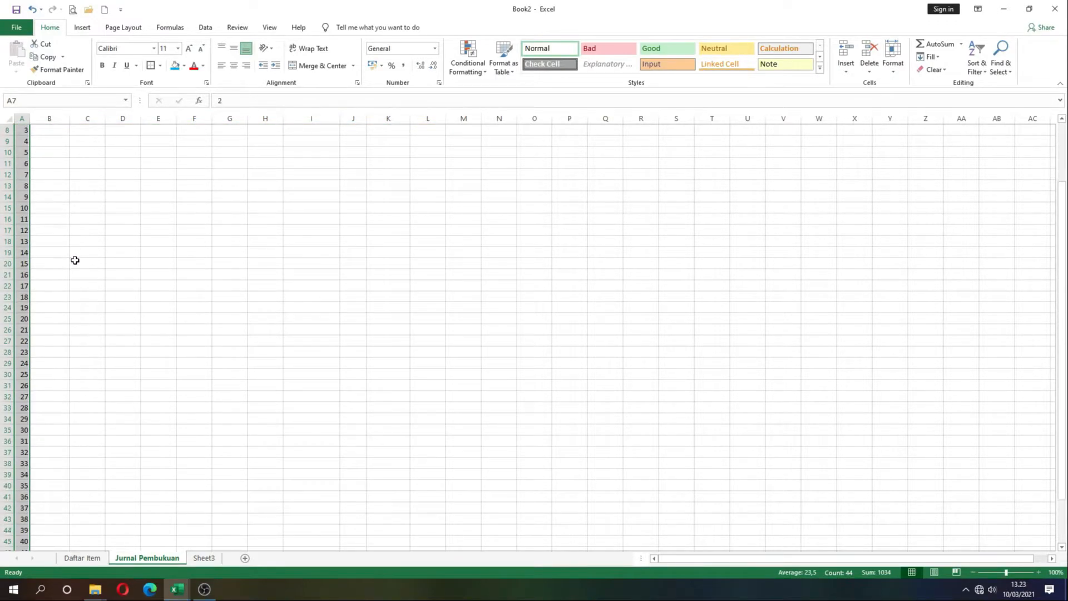
scroll(75, 259, "up", 3)
left_click(53, 200)
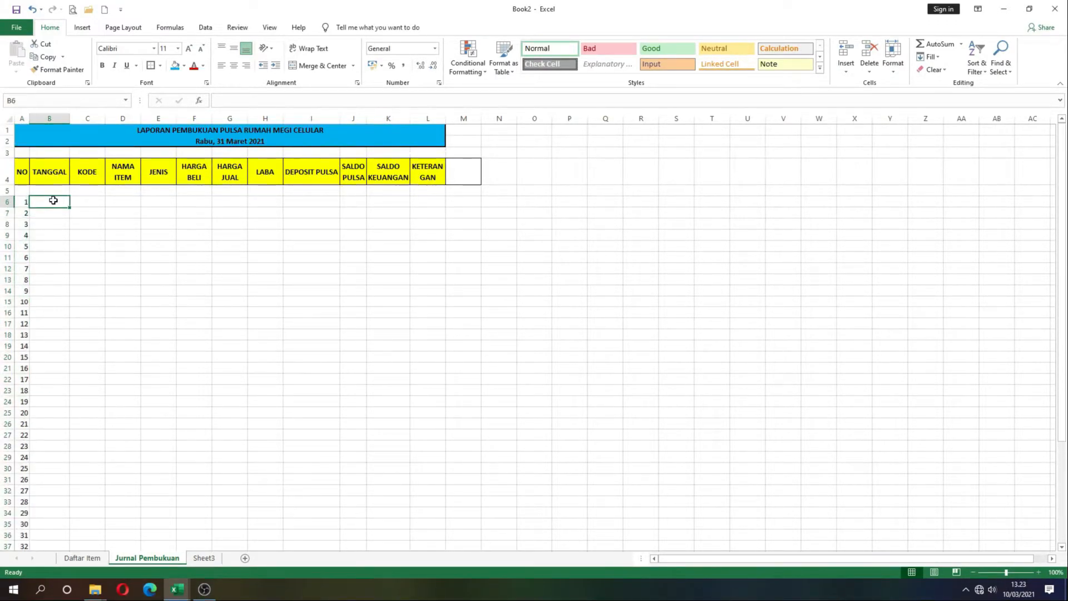
left_click(23, 191)
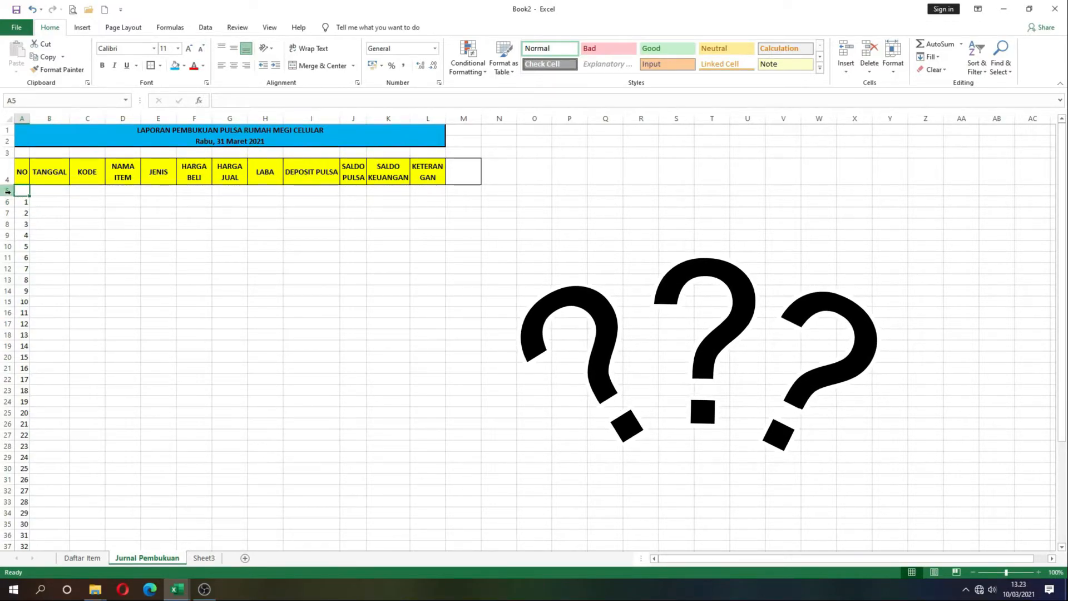
left_click(47, 182)
left_click(89, 189)
key("Return")
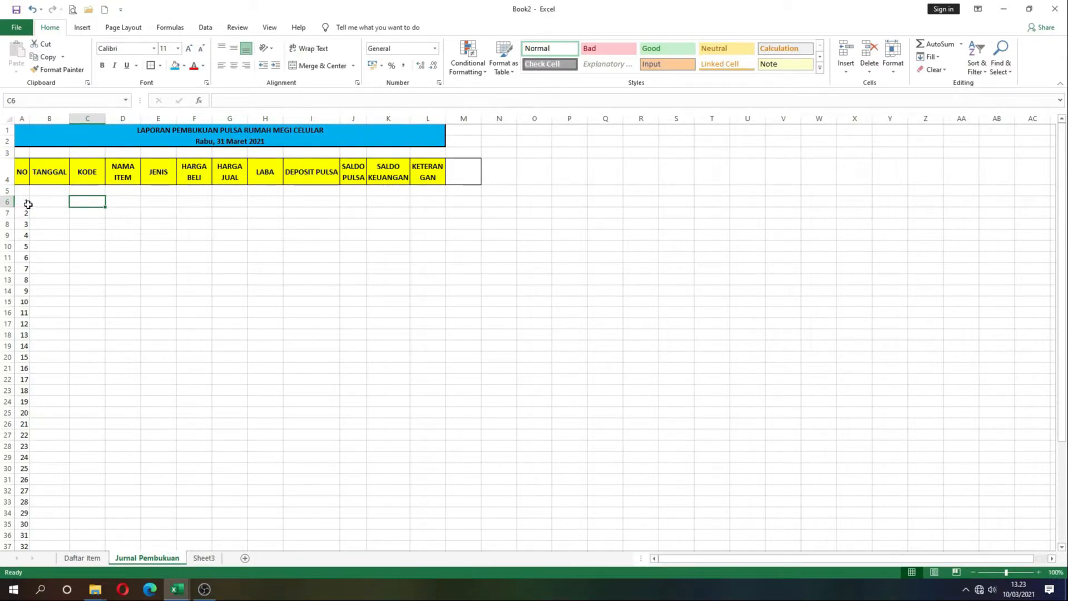
left_click(24, 203)
left_click(39, 201)
left_click(127, 193)
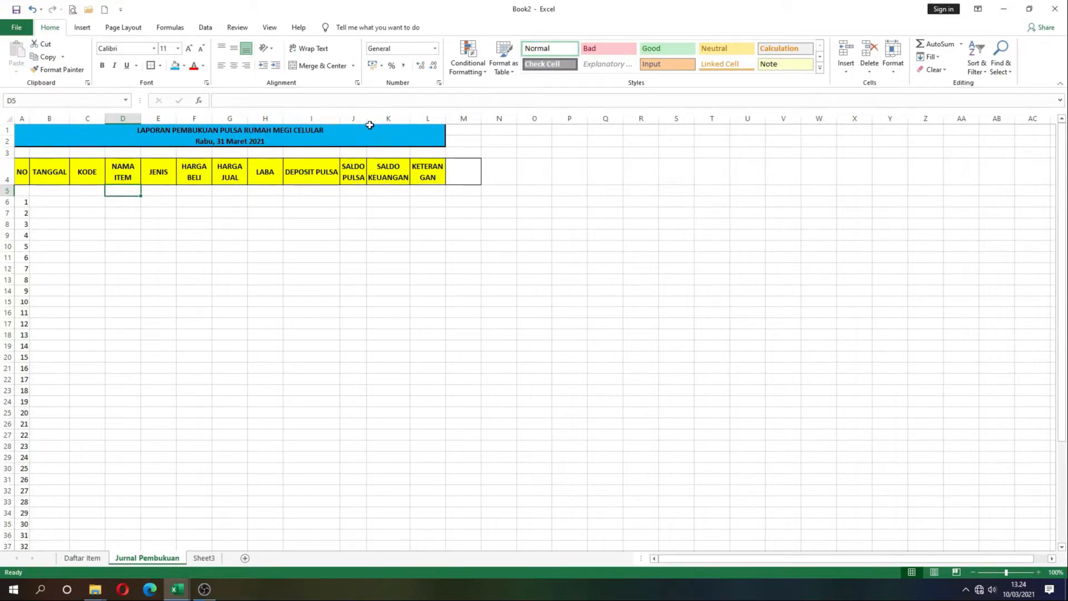
left_click(356, 191)
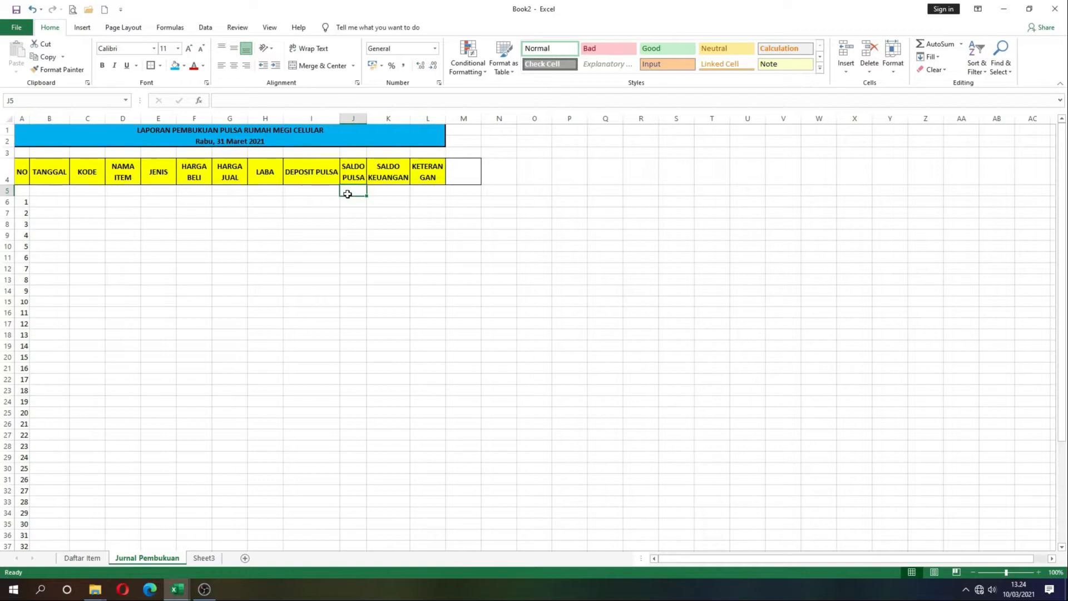
left_click(388, 192)
left_click(356, 191)
left_click(386, 192)
left_click(353, 191)
left_click(393, 191)
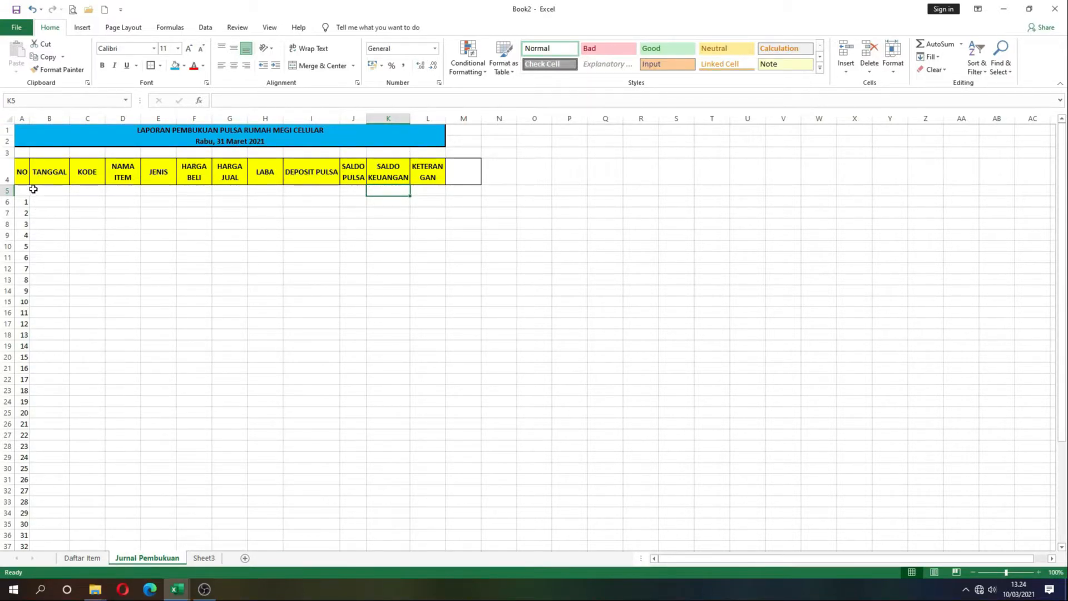
Step: Apply all borders to the journal table range A4:M39, including the header row
left_click_drag(23, 178, 463, 509)
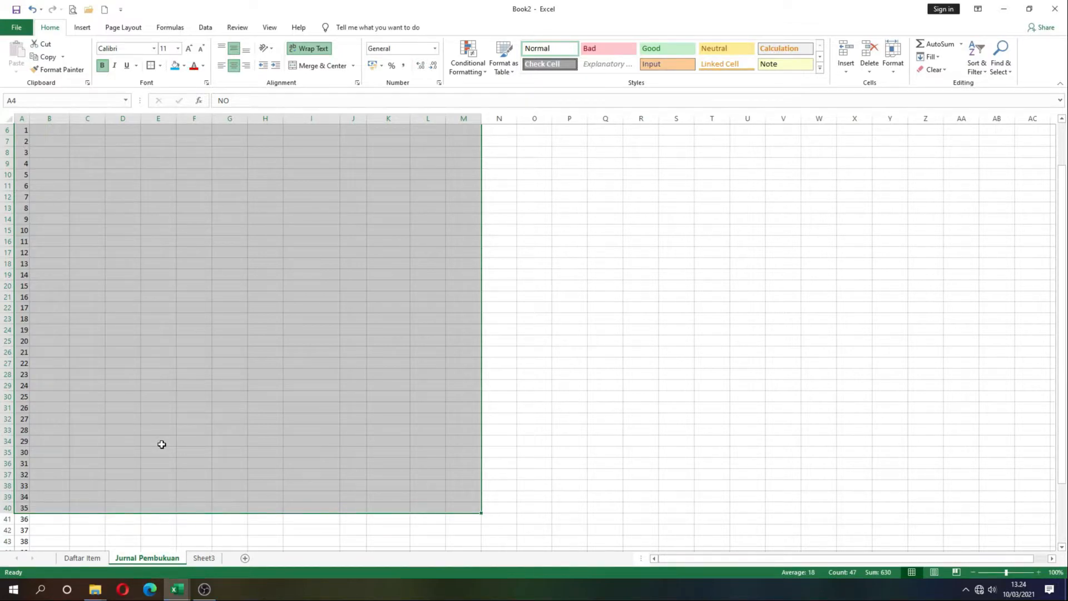
key("shift+Up")
key("shift+Up")
key("shift+Up")
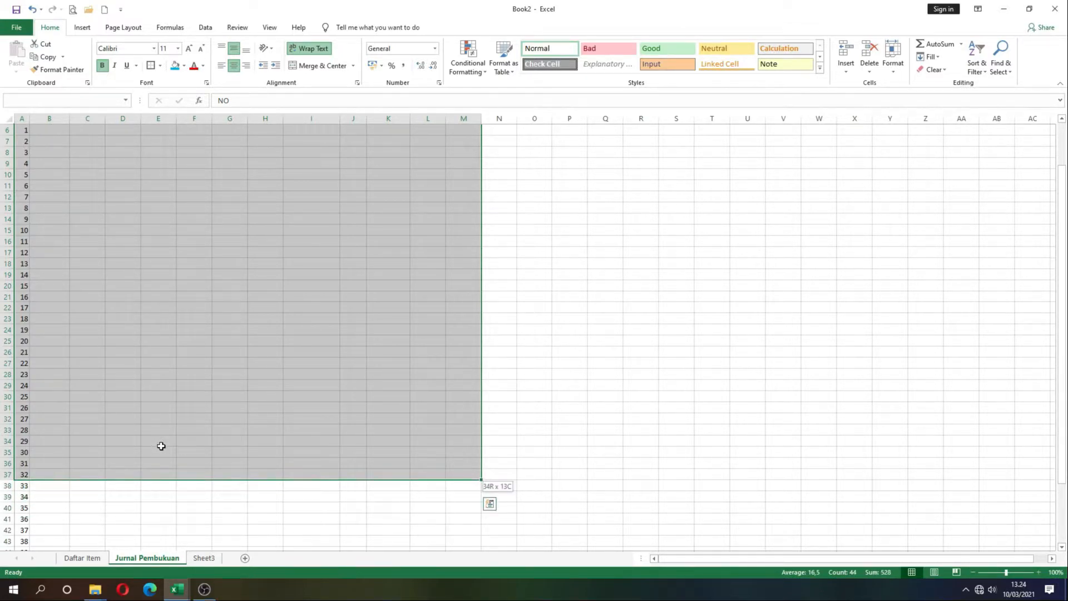
key("shift+Down")
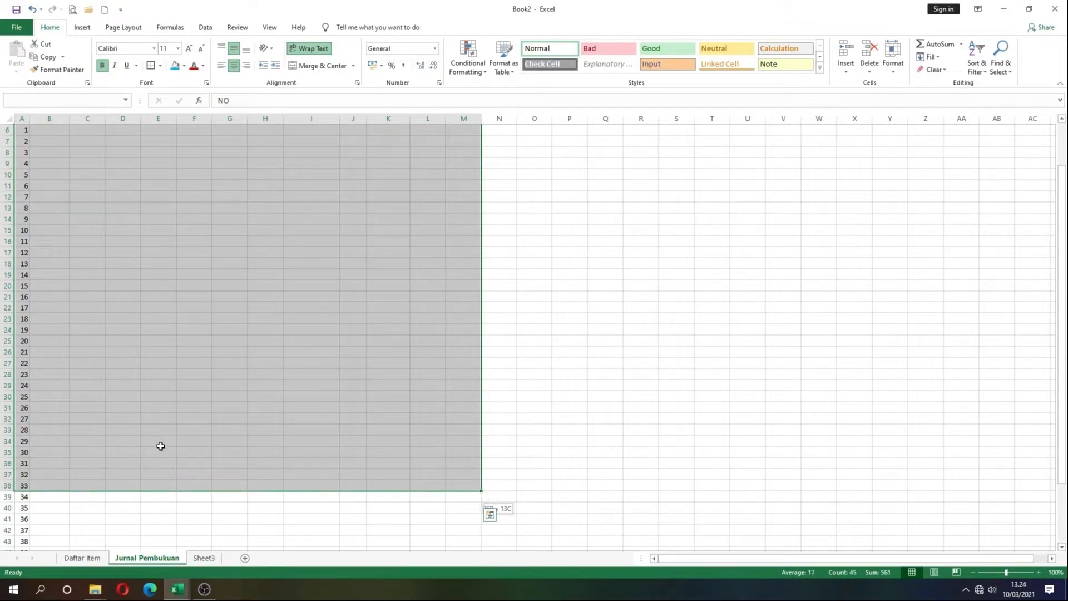
left_click_drag(160, 446, 222, 369)
scroll(255, 267, "up", 1)
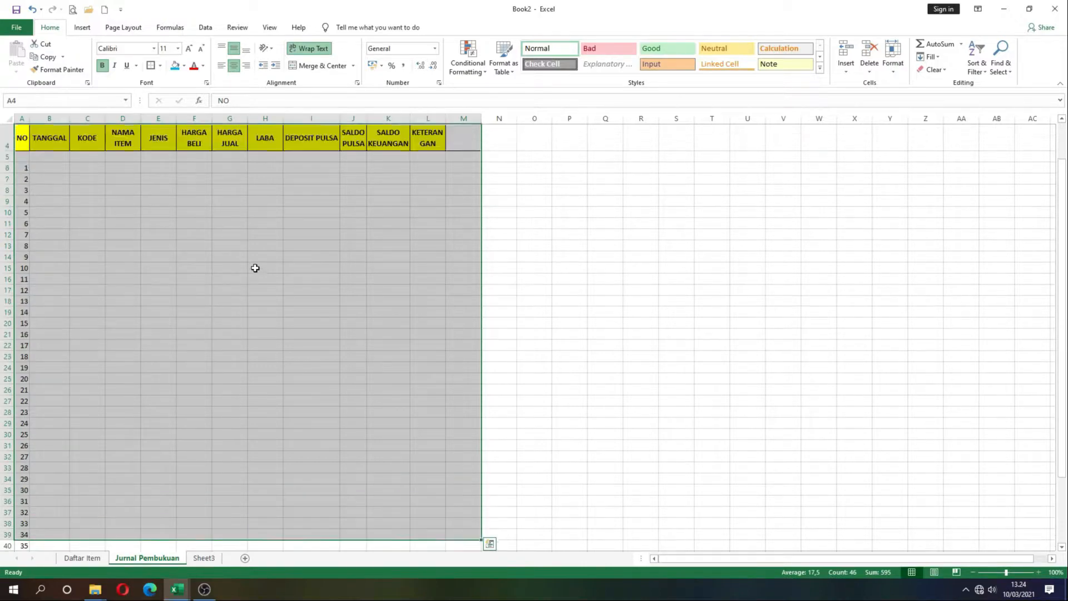
left_click(160, 66)
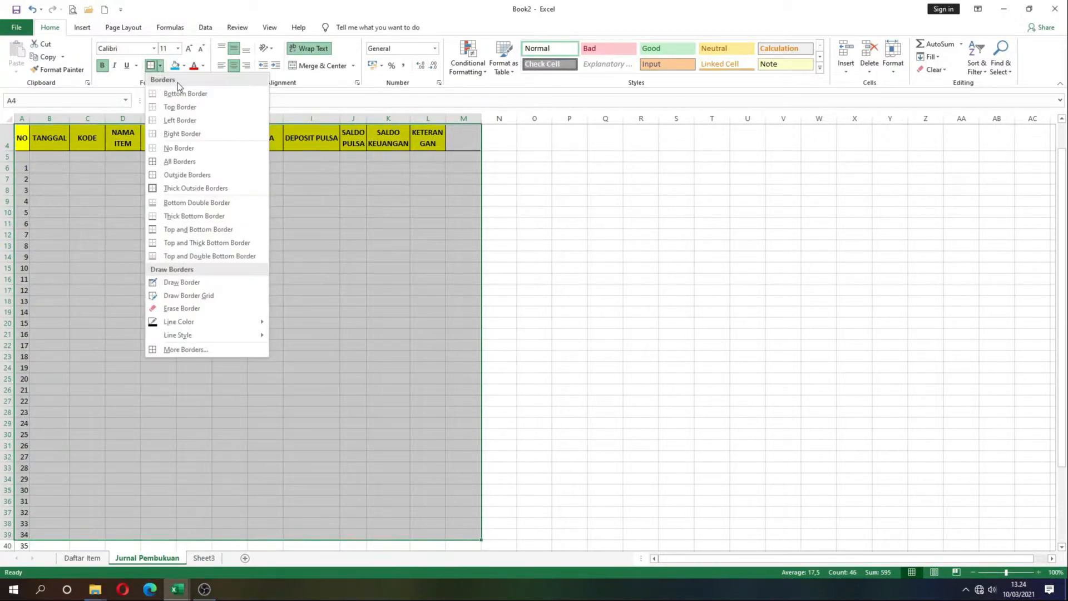
left_click(198, 161)
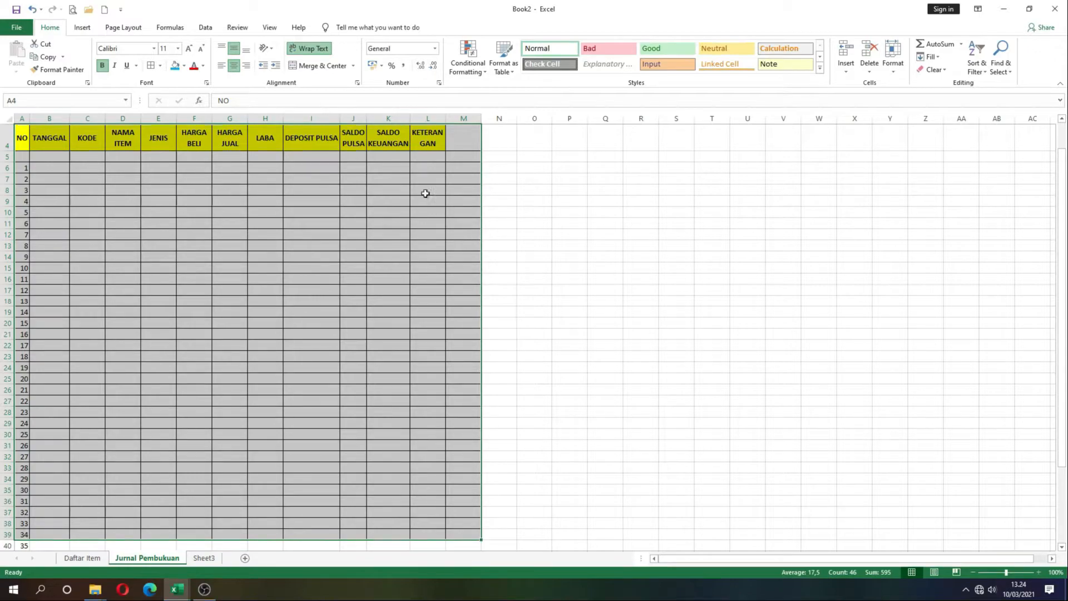
Step: Widen columns D to G and J to L so that each header fits on a single line
left_click_drag(367, 118, 518, 117)
left_click_drag(383, 119, 405, 118)
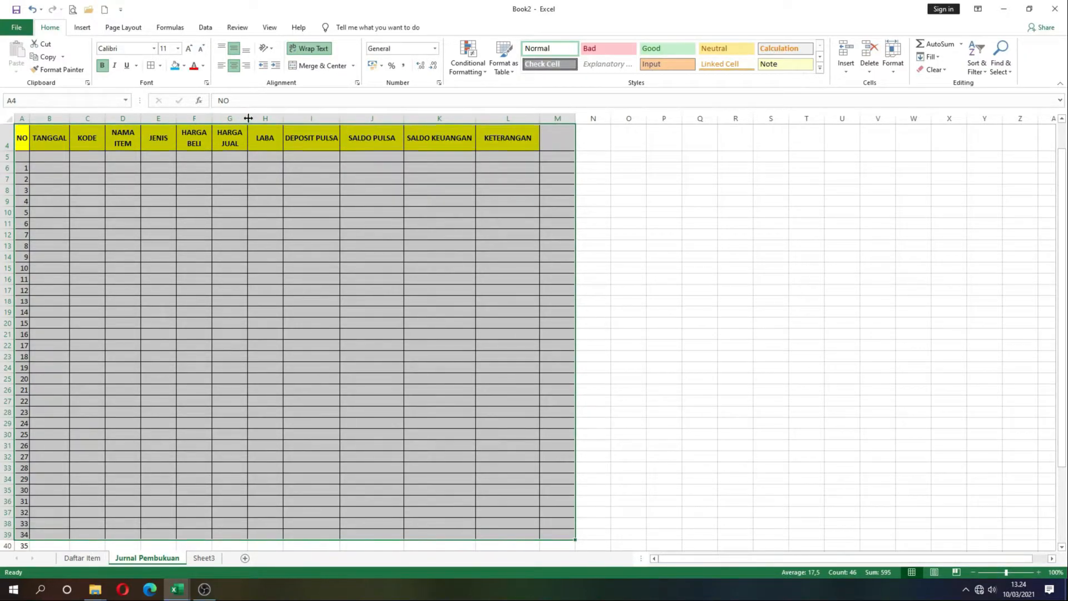
left_click_drag(249, 118, 150, 118)
left_click(317, 223)
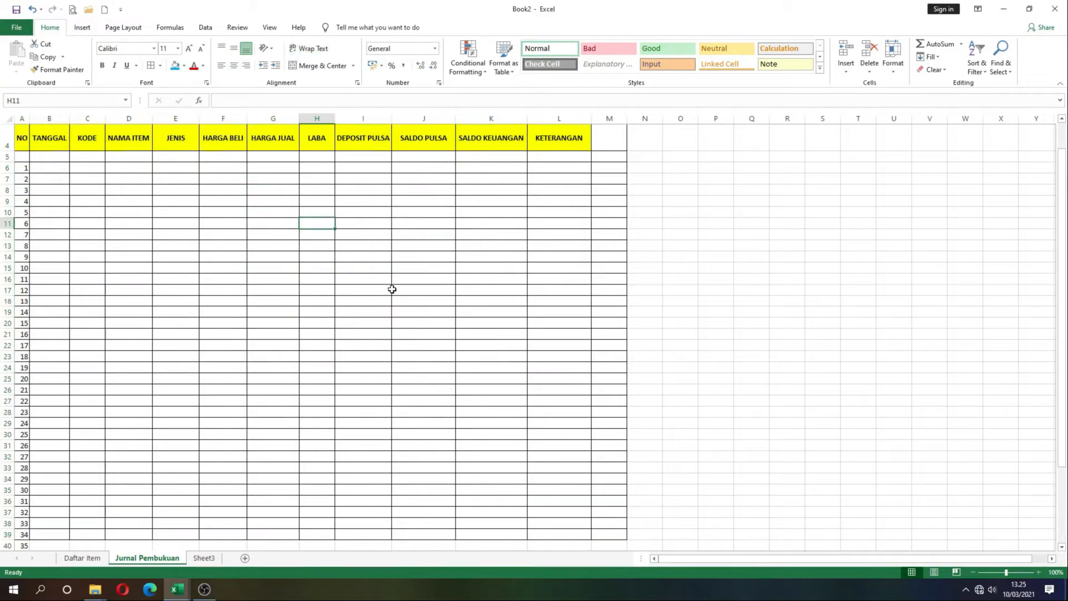
Step: Look over the bordered journal table and the Daftar item price list, ending back on the Jurnal Pembukuan sheet
scroll(392, 291, "down", 3)
scroll(392, 291, "up", 4)
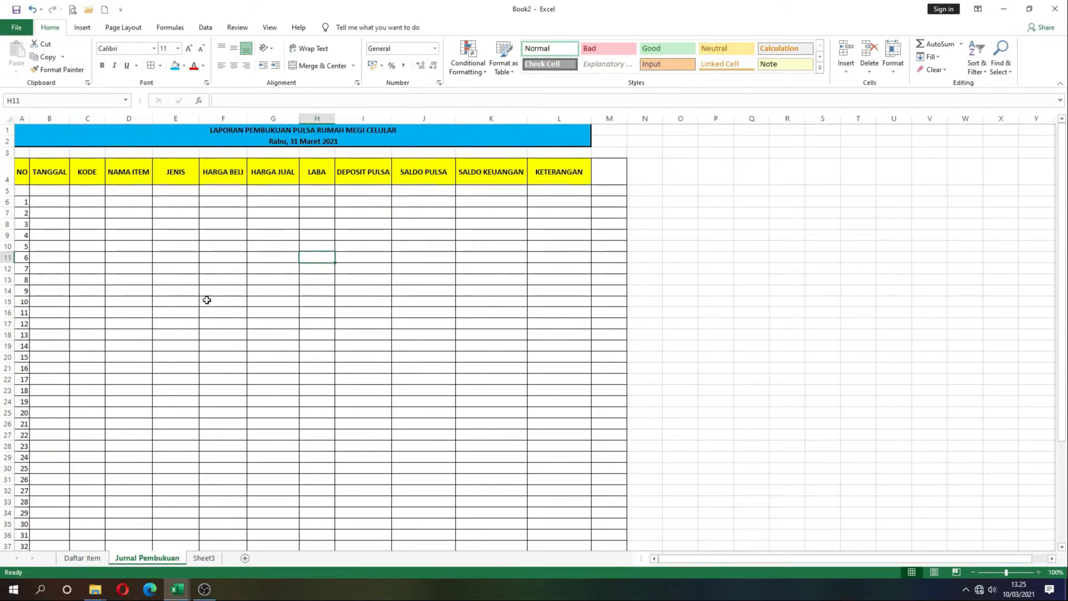
left_click(93, 559)
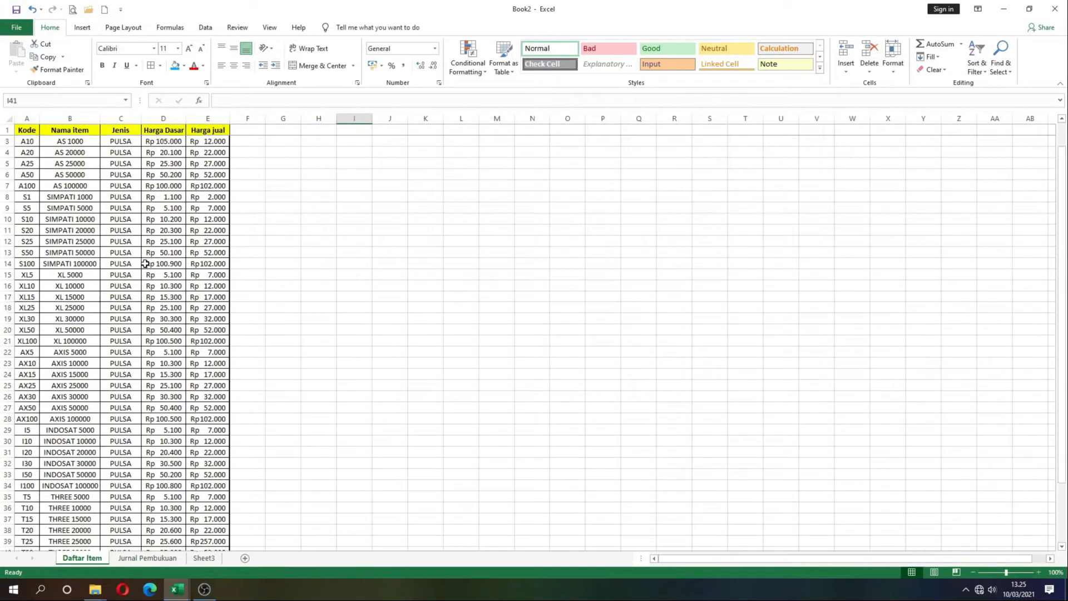
scroll(134, 156, "down", 1)
left_click(147, 558)
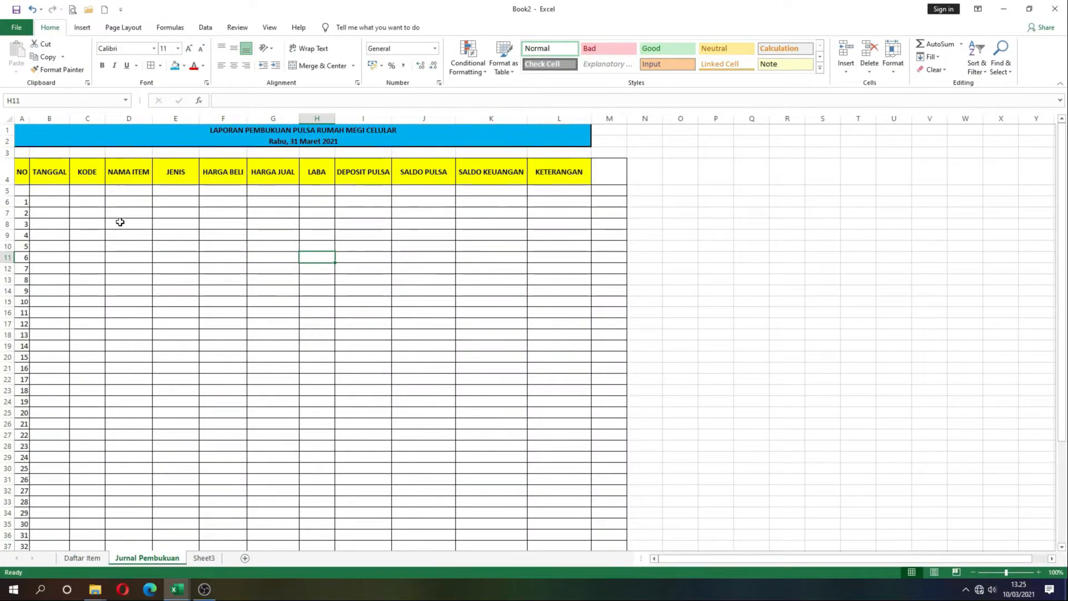
Step: Freeze the panes above row 5 so the title and header rows stay fixed
scroll(120, 222, "down", 2)
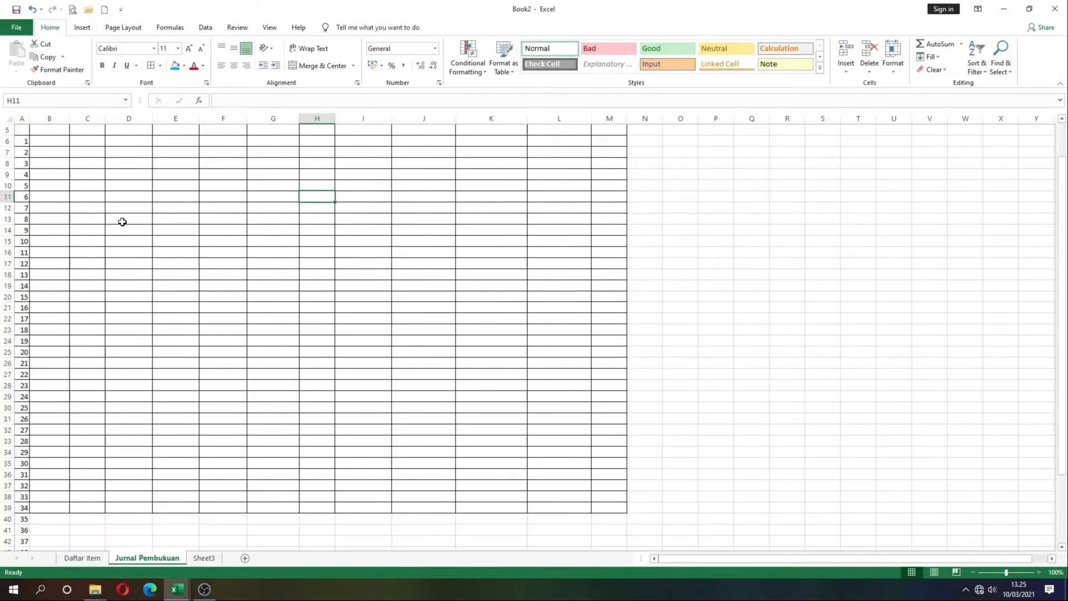
scroll(122, 223, "up", 2)
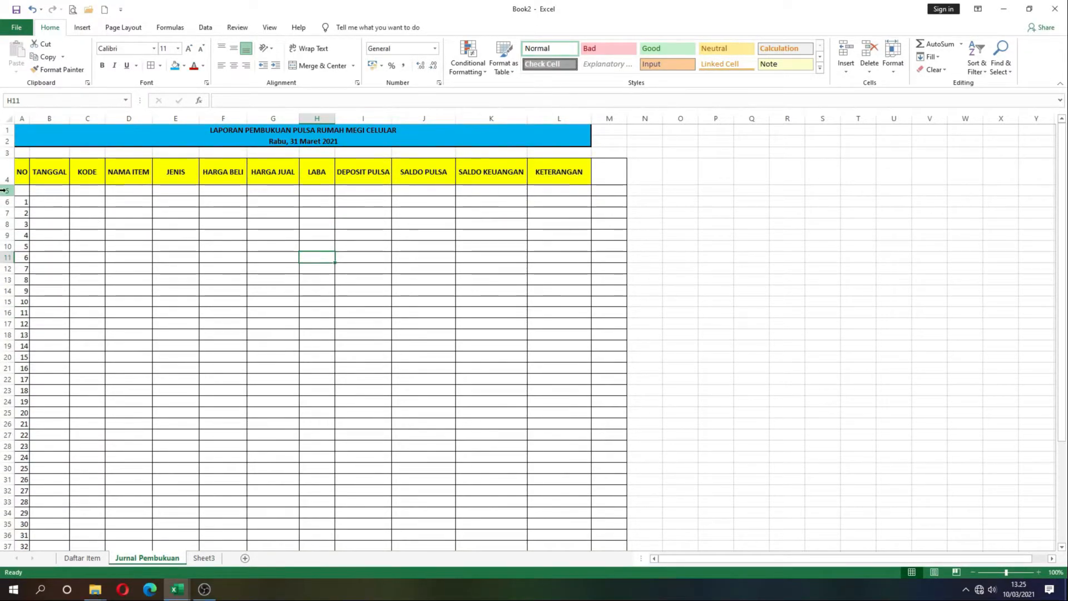
left_click(4, 190)
left_click(270, 28)
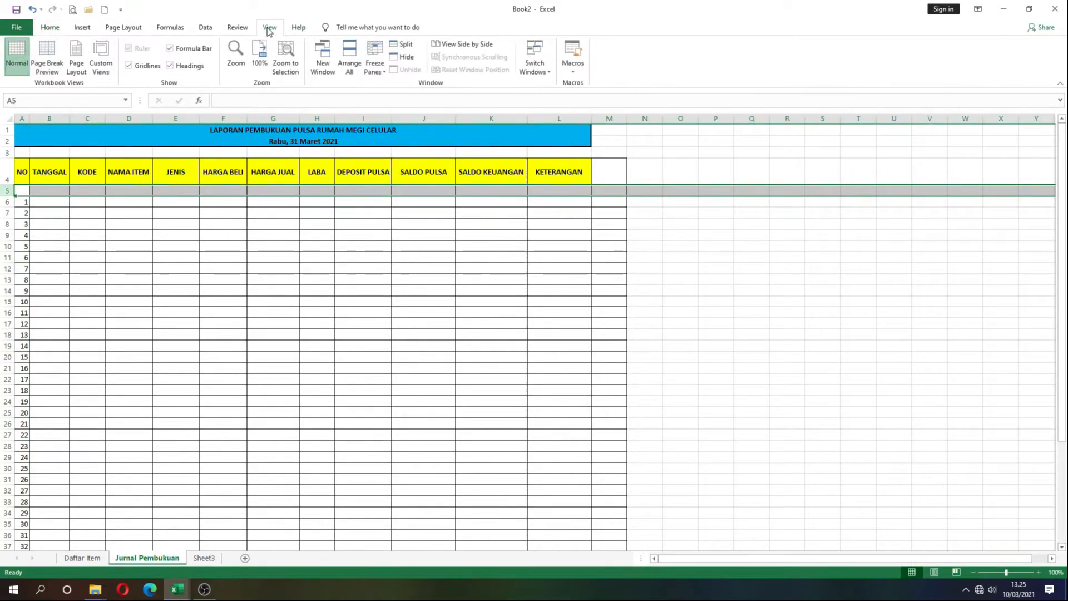
left_click(383, 67)
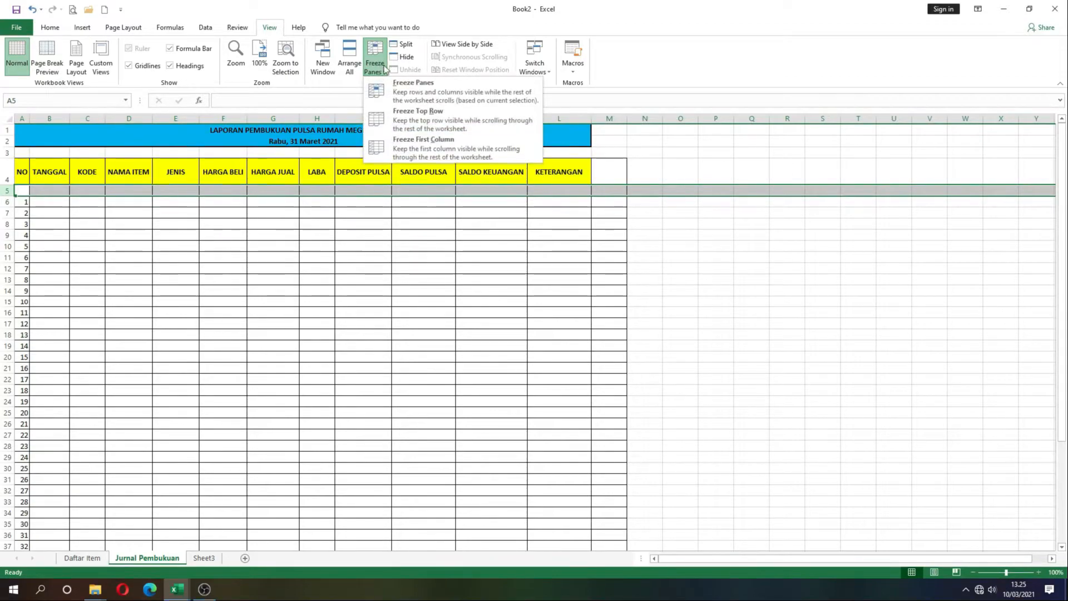
left_click(439, 93)
Step: Examine how the frozen title and header rows behave across the numbered journal rows
left_click(293, 226)
scroll(293, 226, "down", 1)
scroll(293, 225, "down", 2)
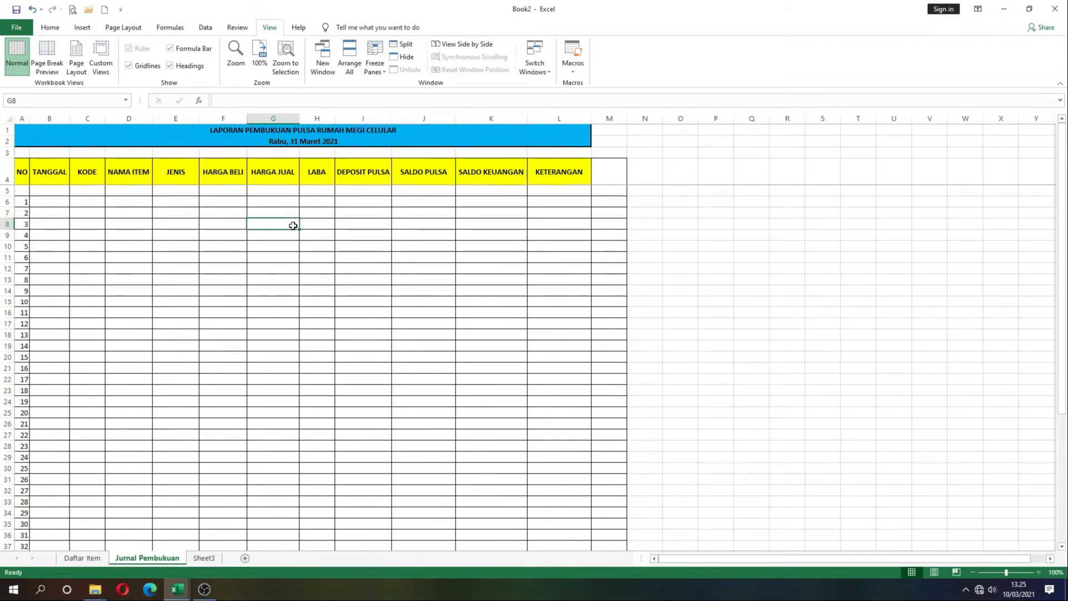
scroll(293, 226, "up", 3)
scroll(295, 222, "down", 4)
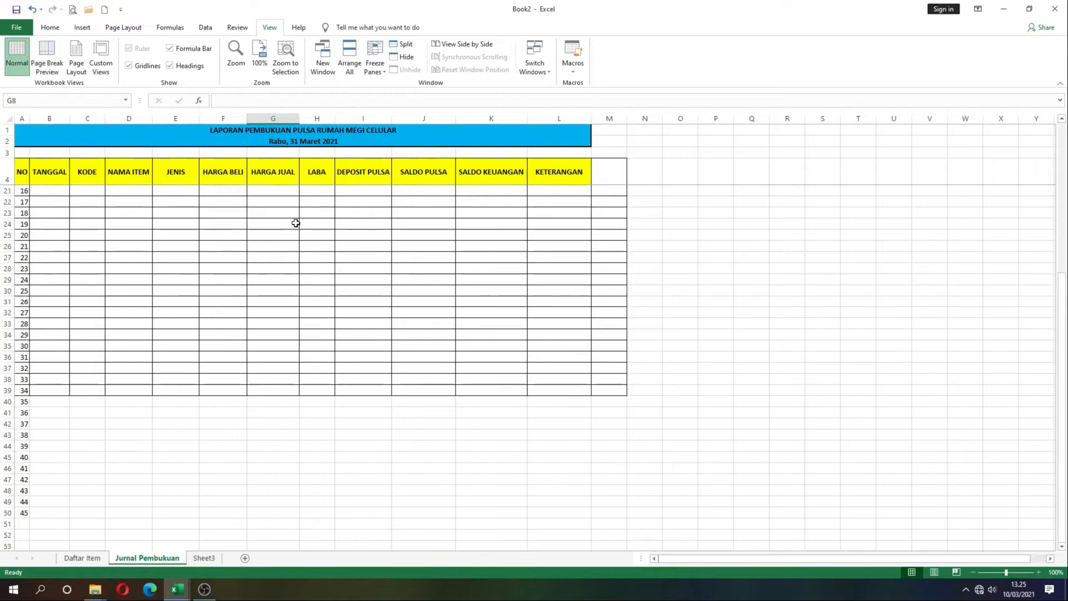
scroll(297, 221, "up", 1)
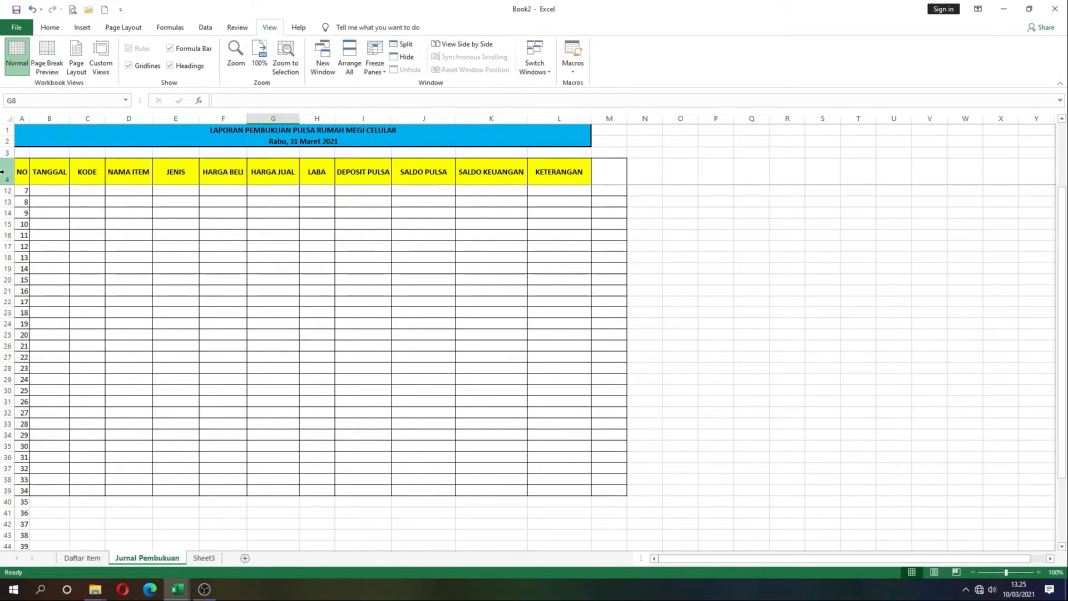
scroll(373, 220, "up", 2)
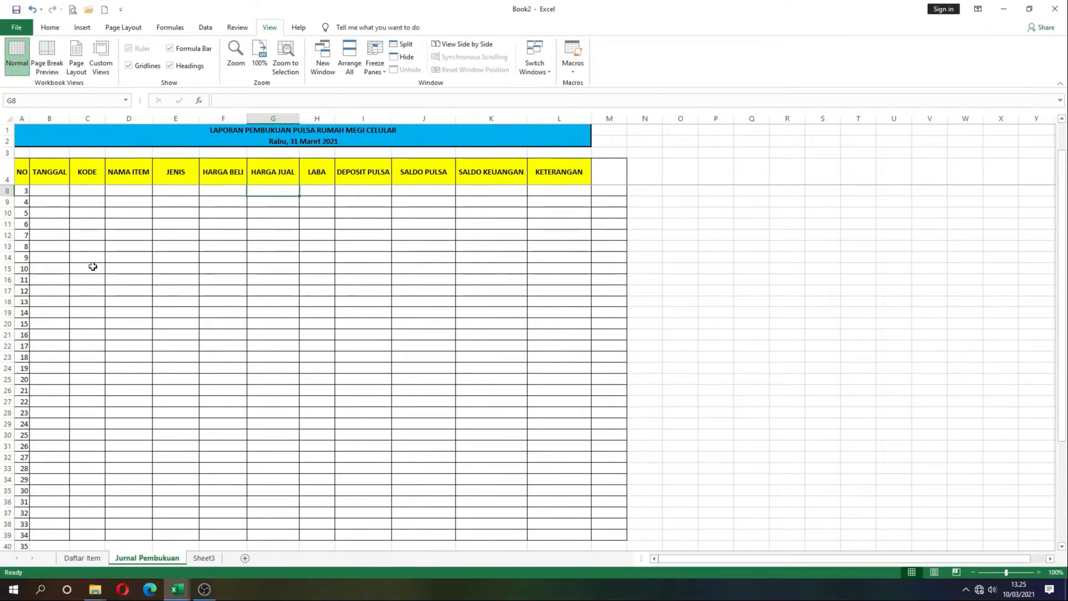
scroll(225, 245, "up", 1)
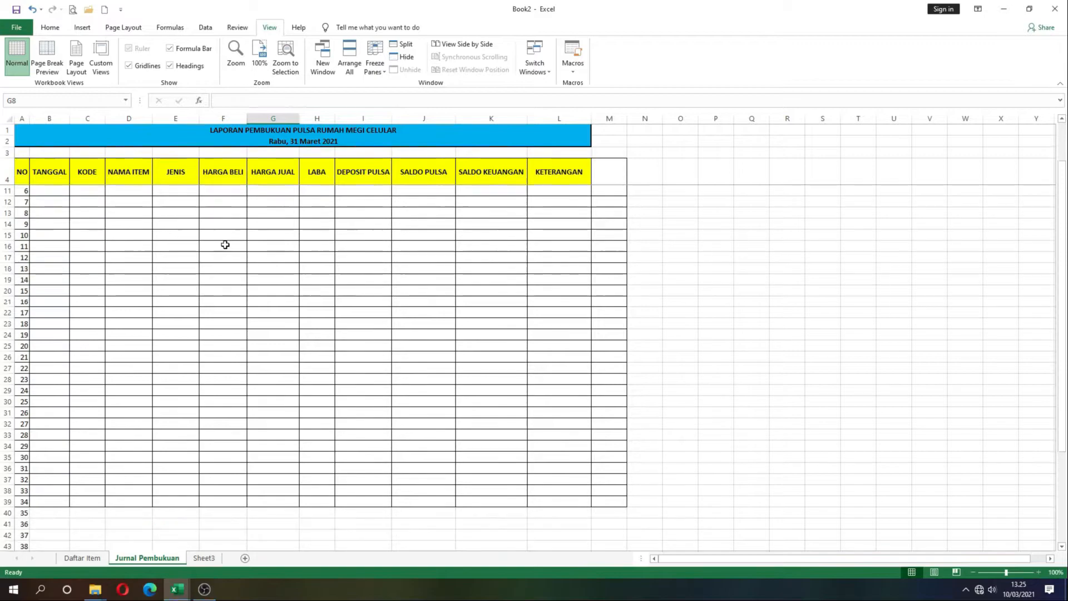
Step: Fill cells H36:K36, under LABA through SALDO KEUANGAN, with the light blue title colour
scroll(225, 245, "down", 1)
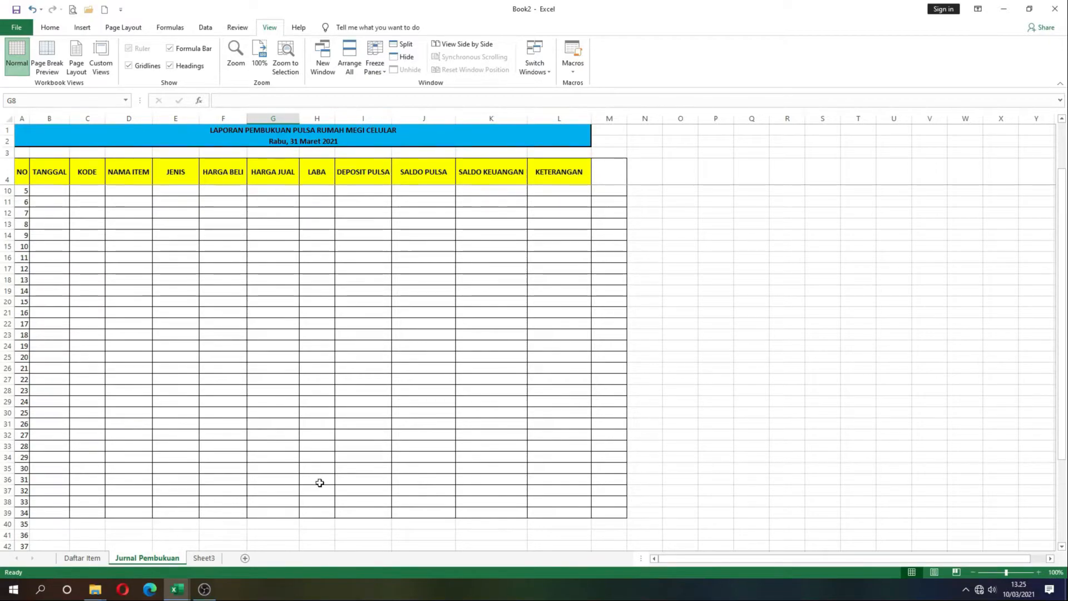
left_click_drag(321, 483, 471, 481)
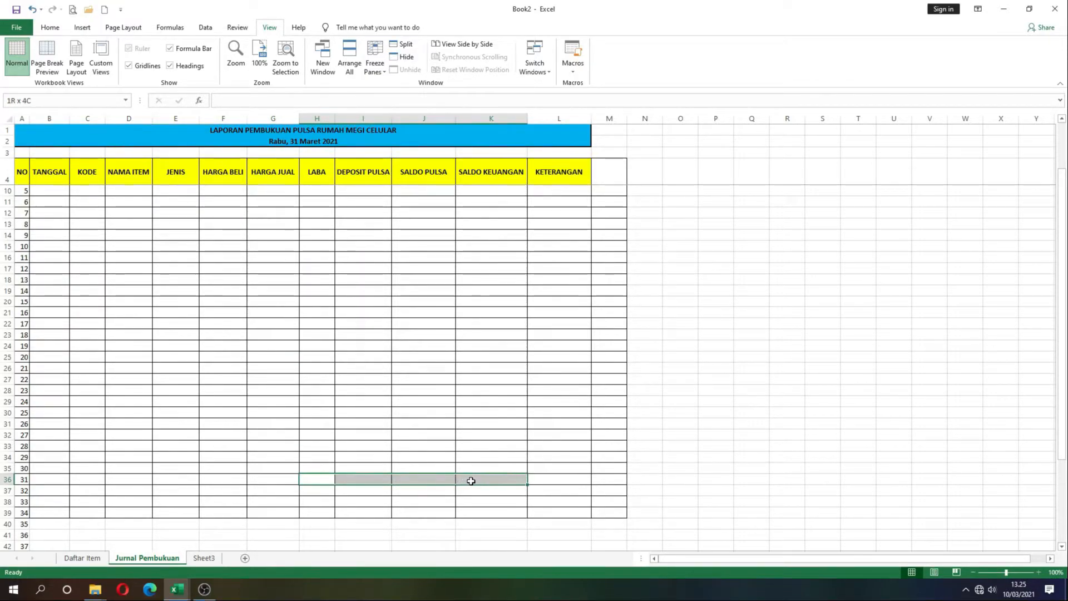
left_click(49, 28)
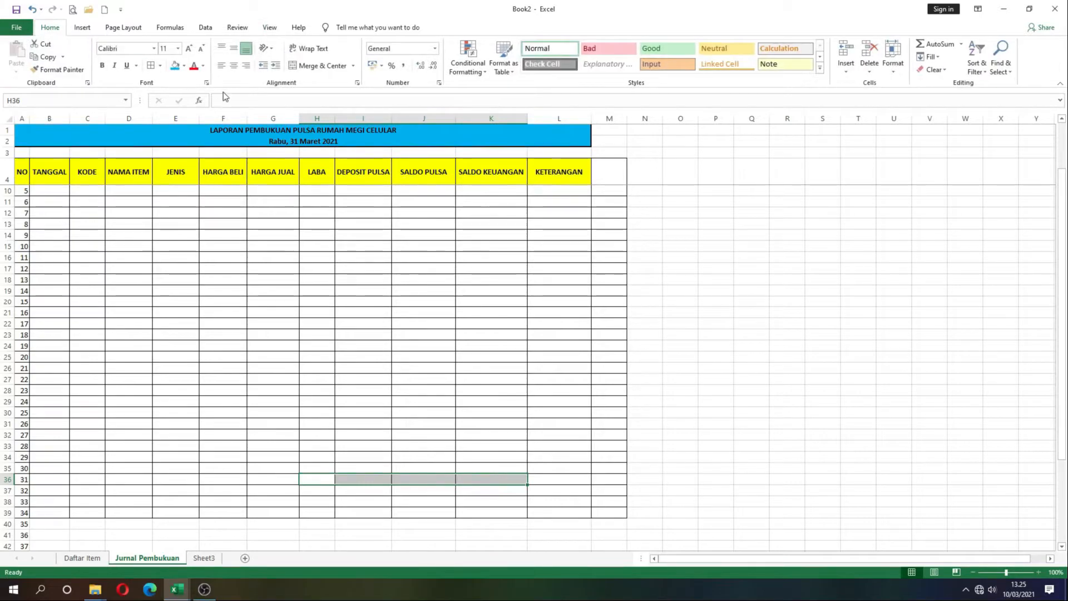
left_click(175, 66)
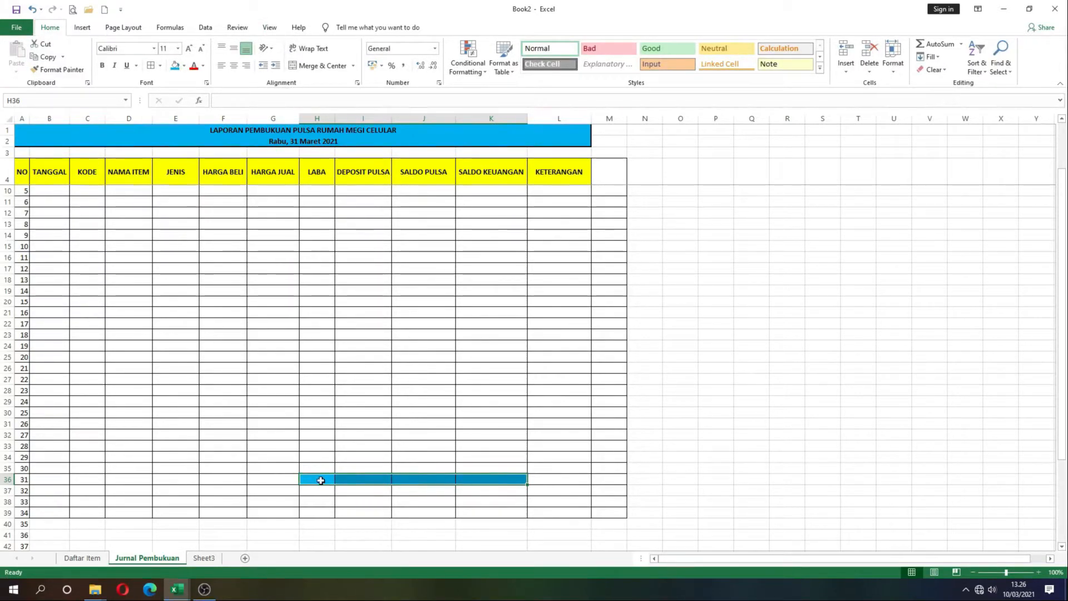
Step: Widen the LABA column H slightly to leave more room for its total
left_click(320, 476)
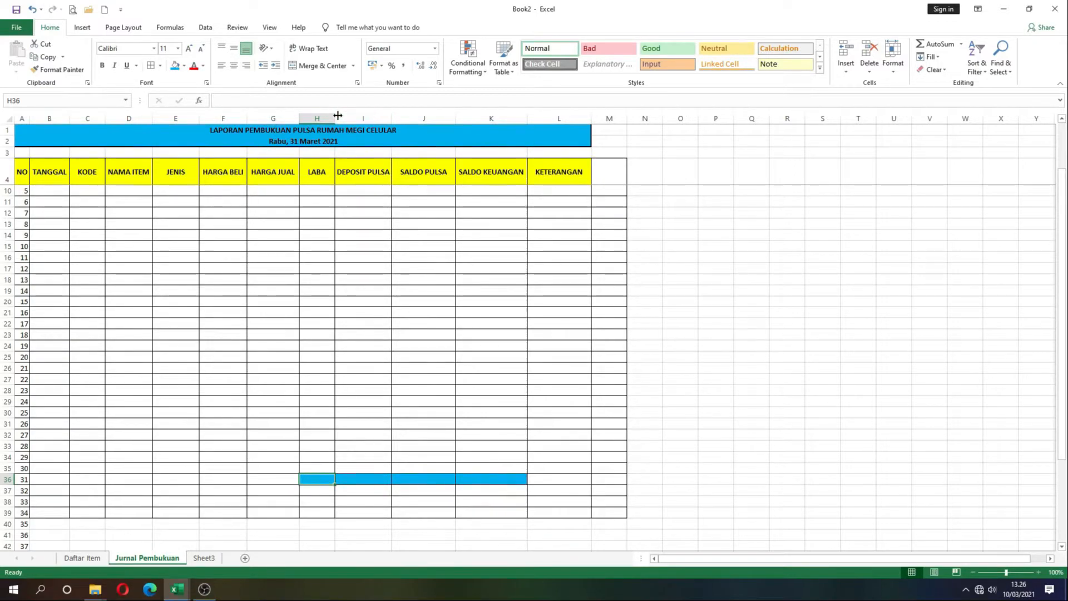
mouse_move(338, 115)
left_mouse_down()
mouse_move(320, 116)
mouse_move(339, 117)
left_mouse_up()
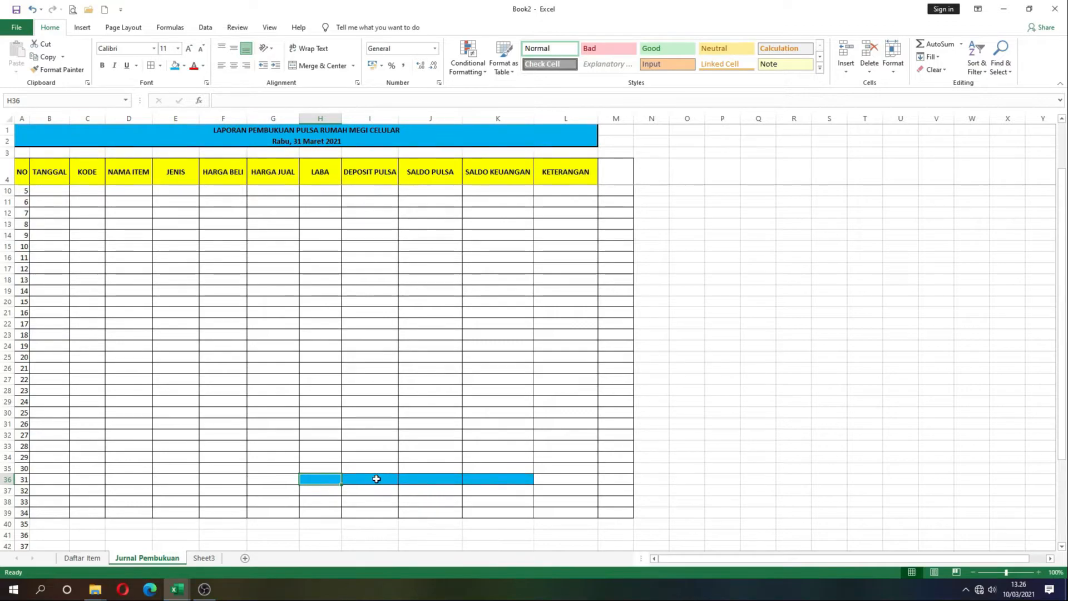
left_click(374, 479)
left_click(439, 471)
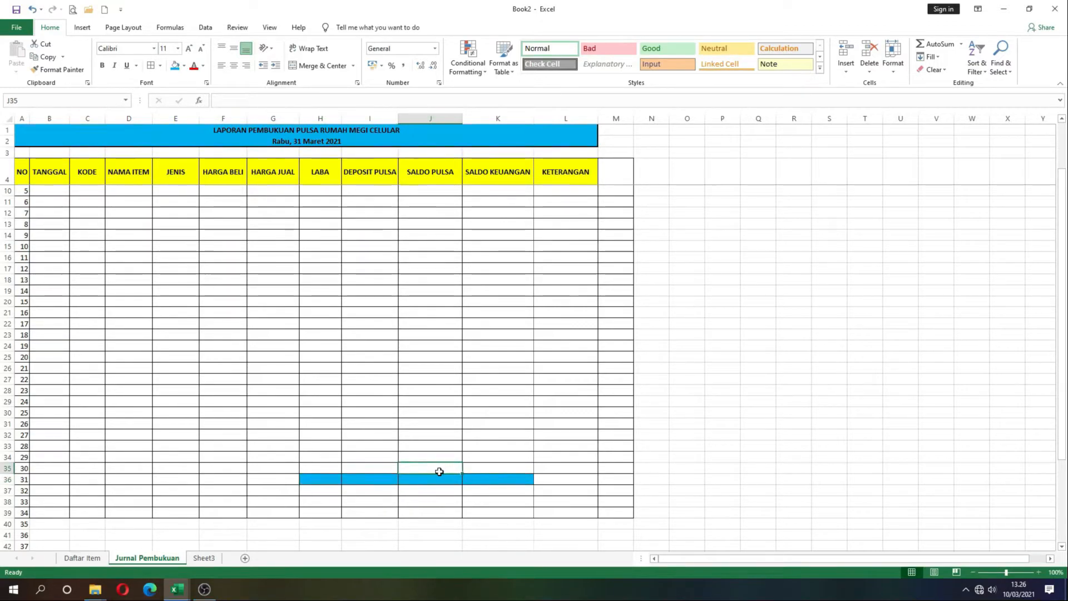
left_click(441, 481)
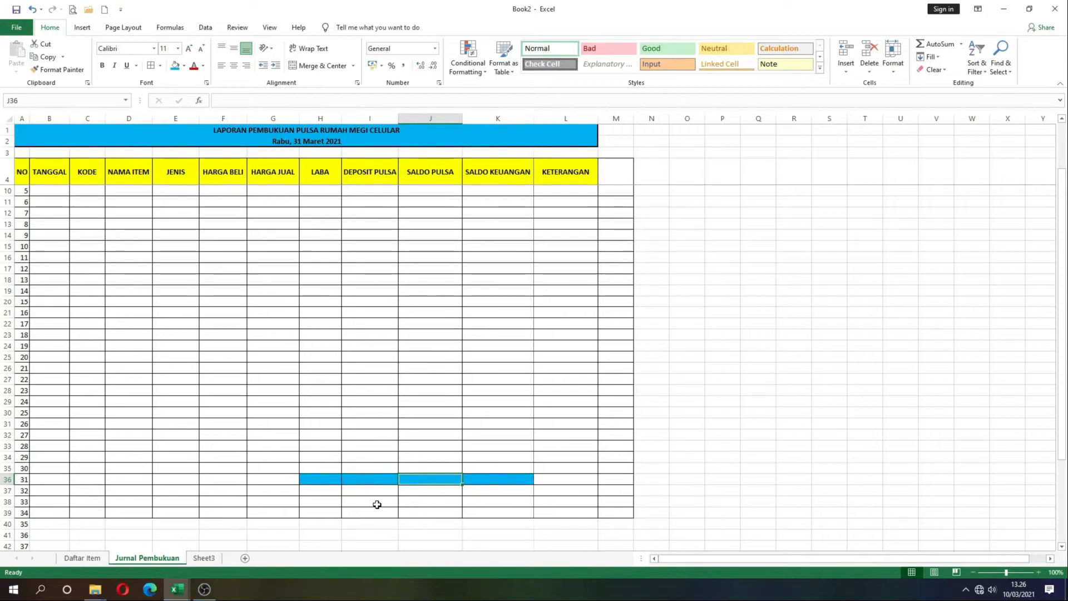
Step: Fill I38:K38 with light blue and enter the label JUMLAH MODAL (SETELAH DI KURANG LABA) in I38
left_click_drag(356, 502, 527, 502)
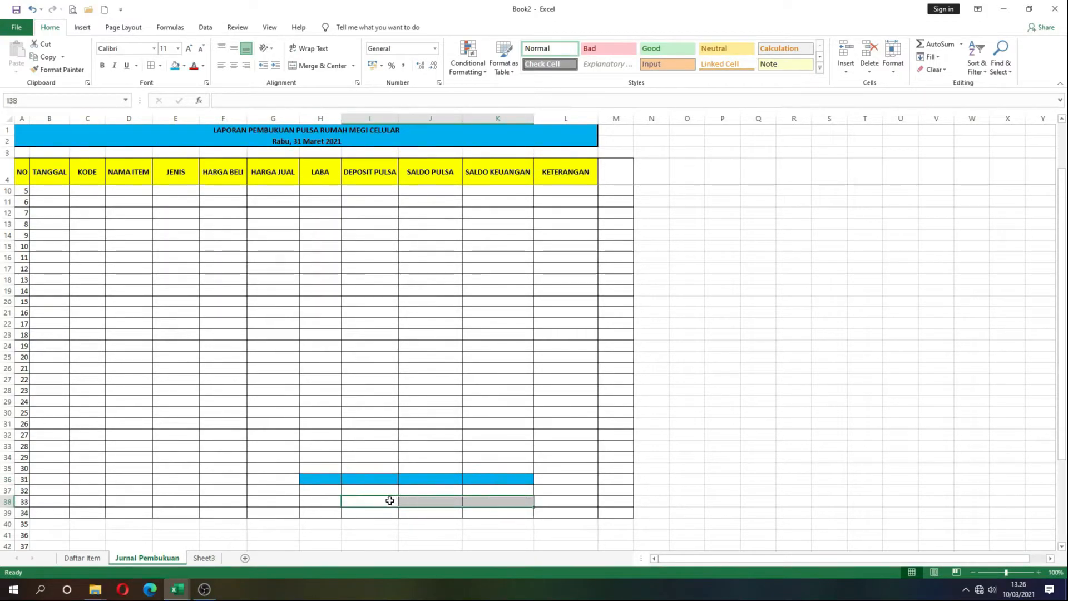
left_click(176, 70)
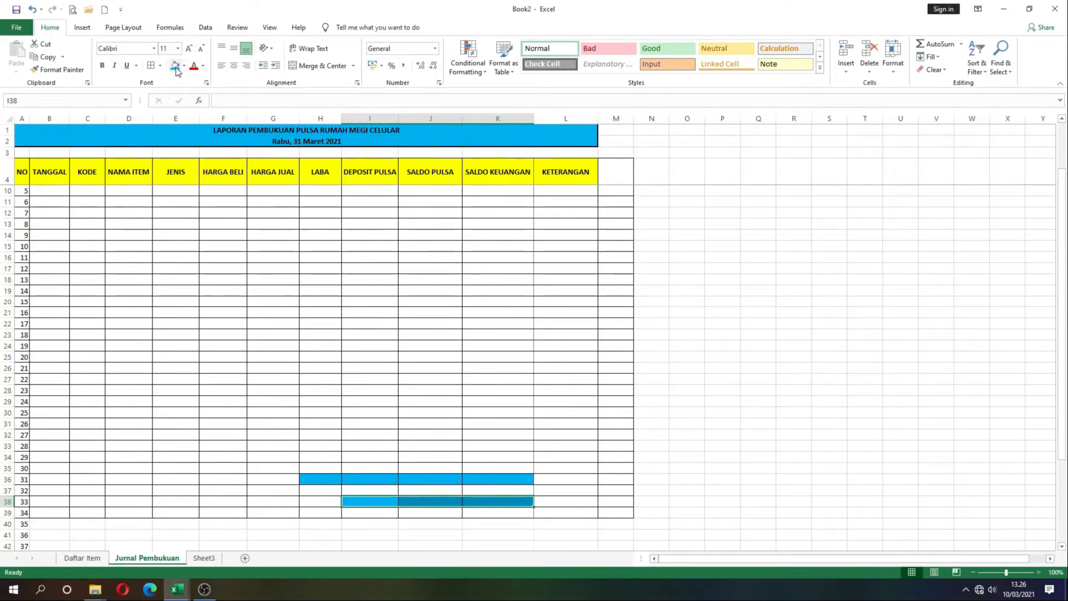
type("J")
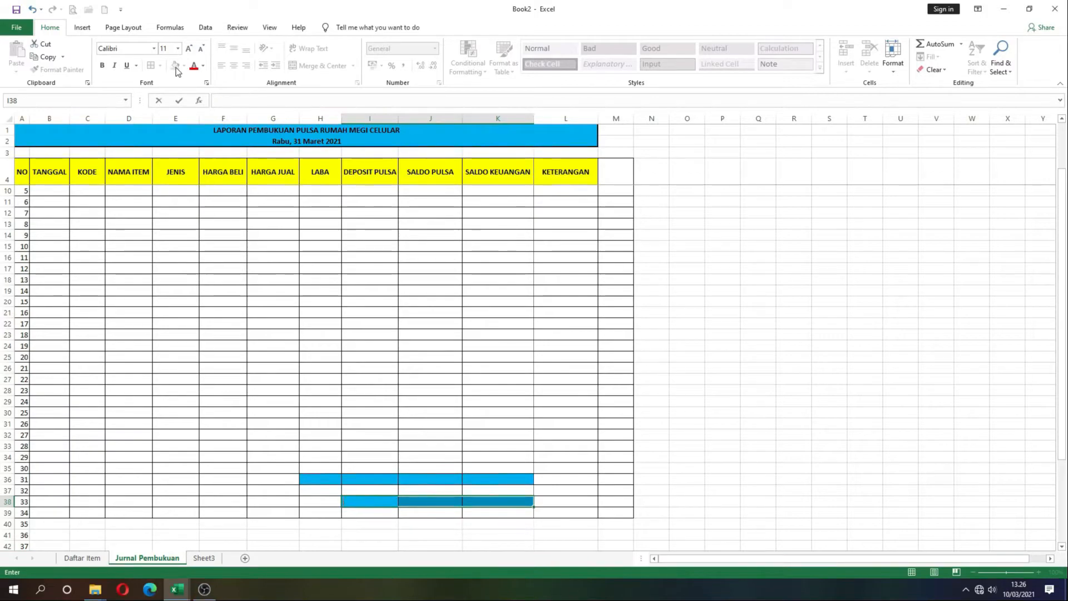
type("UMLAH MODAL")
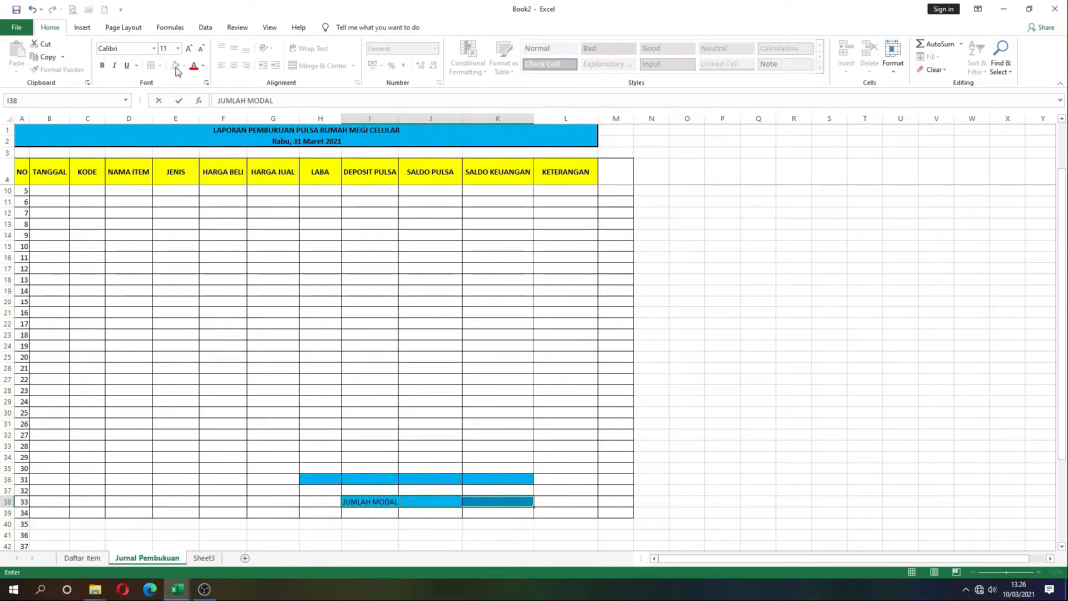
type(" (SETELAH")
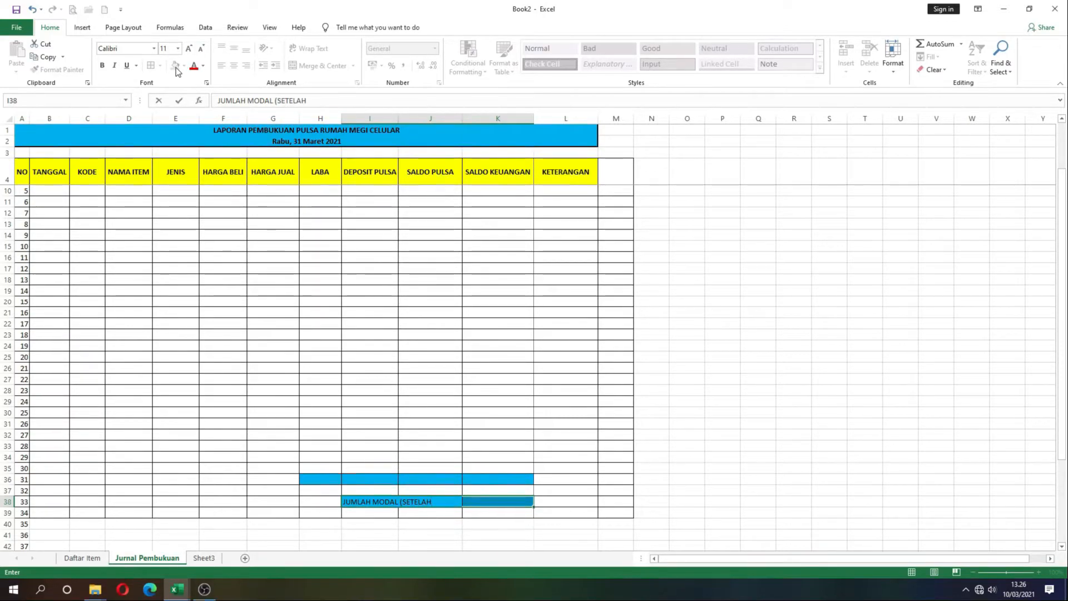
type(" DI KURANG LABA")
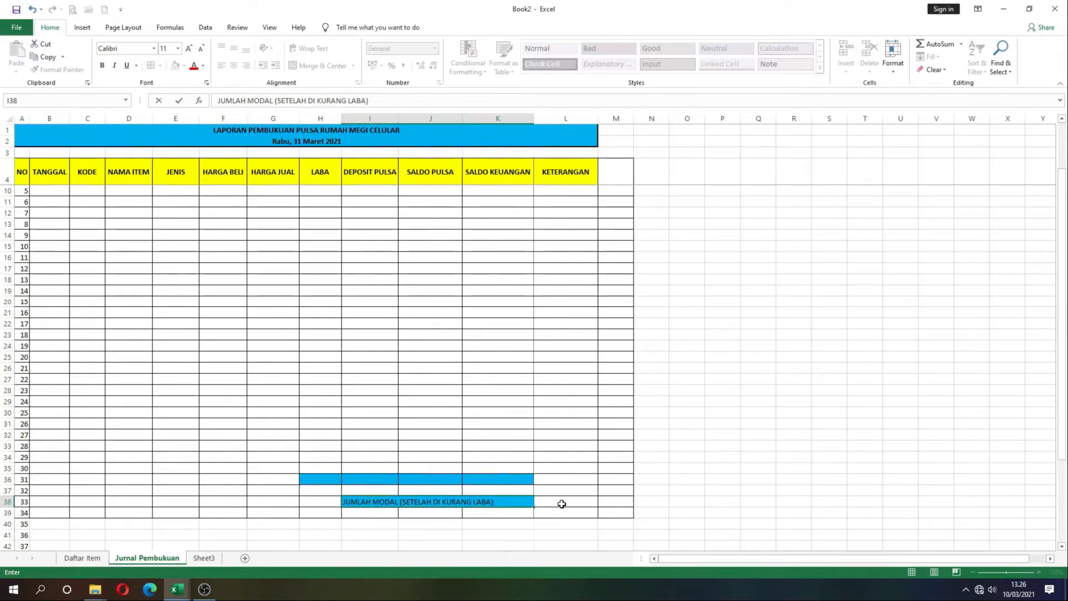
Step: Fill cell L38, beside the JUMLAH MODAL label, with standard orange
left_click(562, 503)
left_click(184, 66)
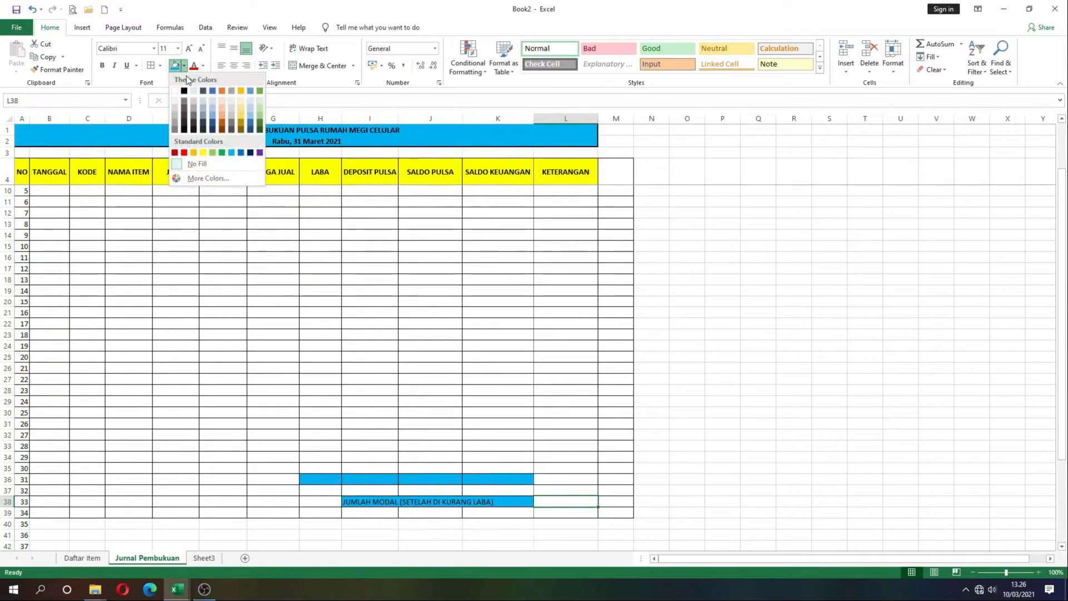
left_click(194, 152)
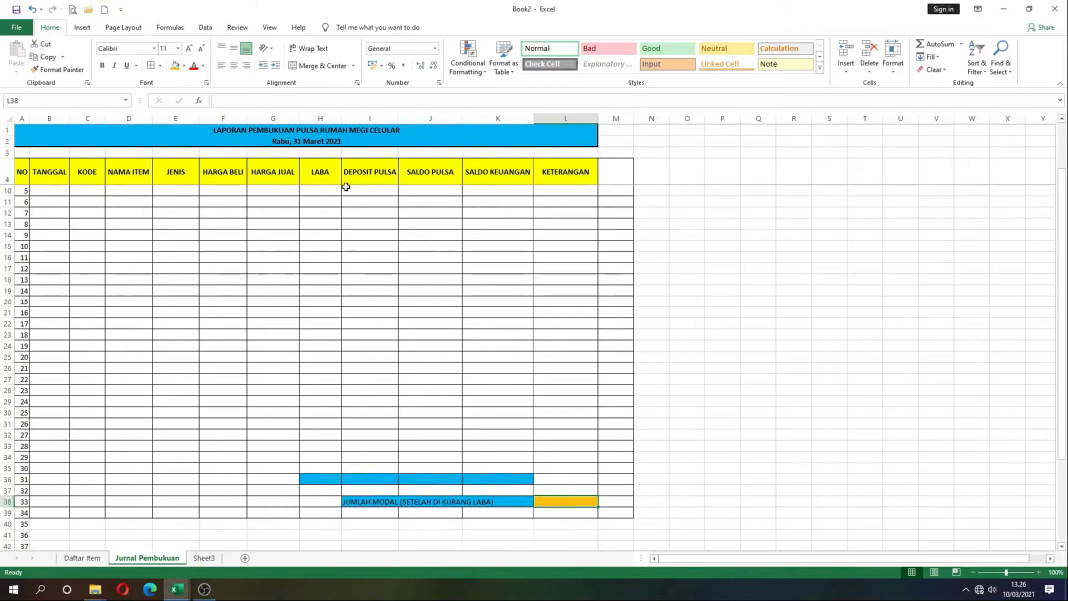
Step: Delete the surplus row numbers 35 to 45 in A40:A50 below the bordered journal table
scroll(393, 274, "up", 2)
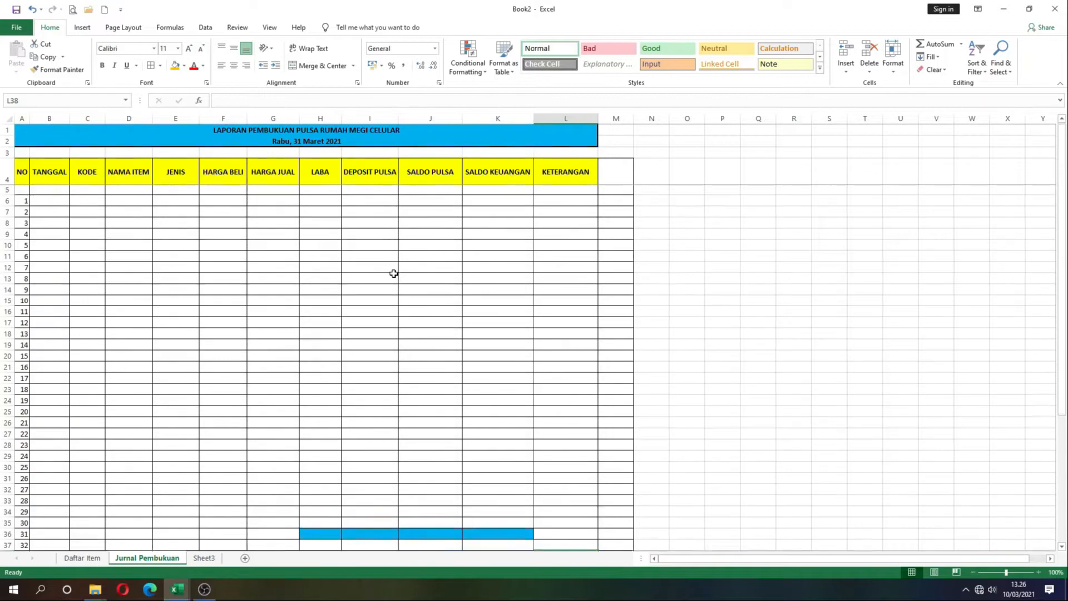
scroll(394, 273, "down", 3)
scroll(393, 273, "down", 2)
scroll(394, 273, "up", 3)
scroll(393, 273, "down", 1)
scroll(84, 443, "down", 2)
left_click_drag(22, 412, 24, 519)
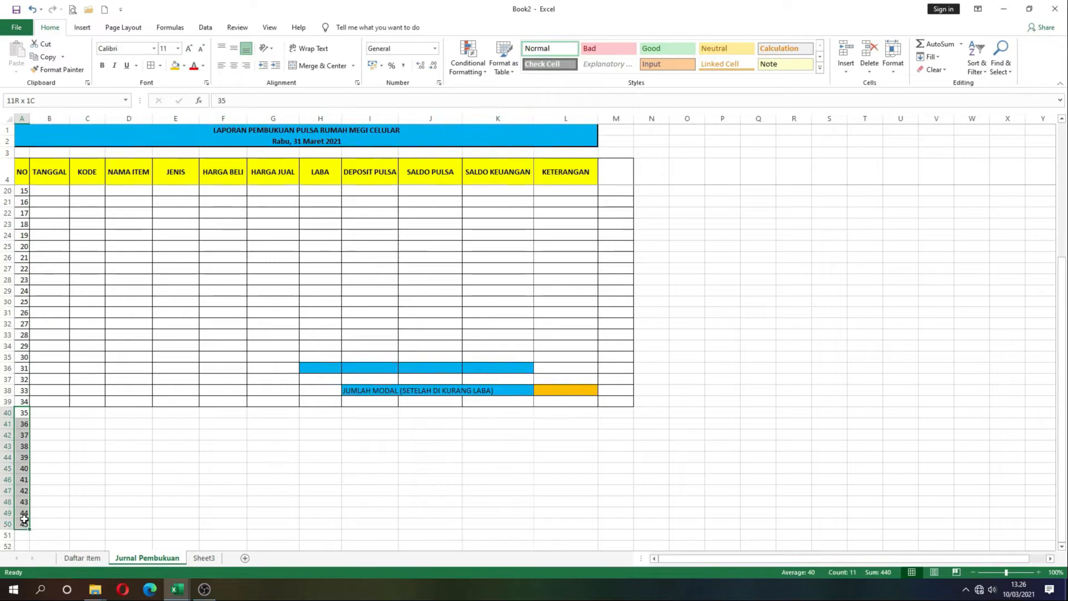
key("Delete")
left_click(239, 453)
scroll(608, 401, "up", 5)
left_click(521, 285)
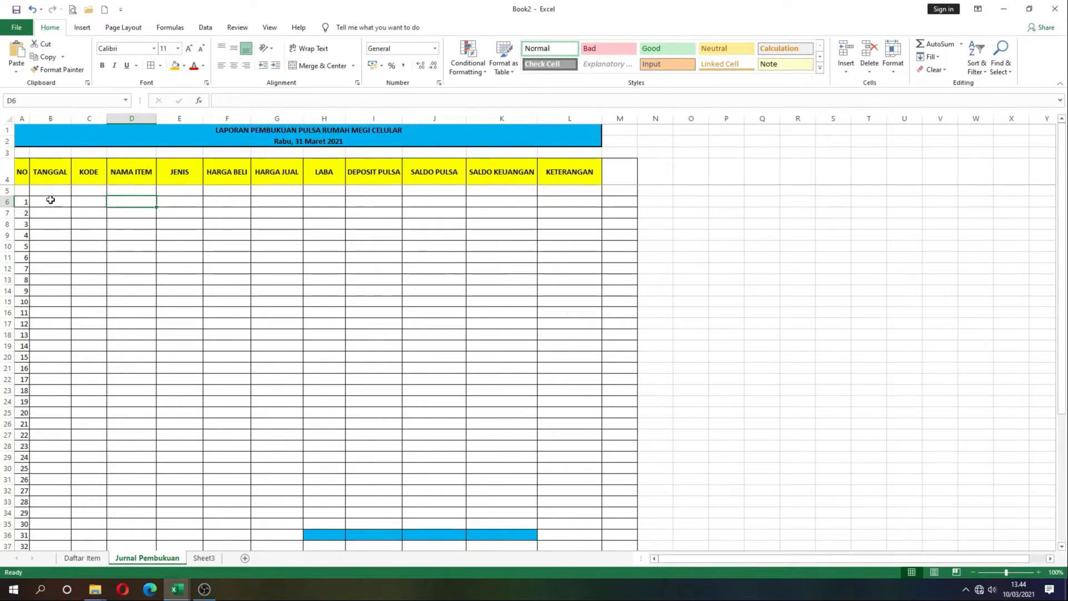
Step: Start the first journal entry in row 6 with the date 1-3-2021 and the code XL5
left_click(52, 199)
type("1")
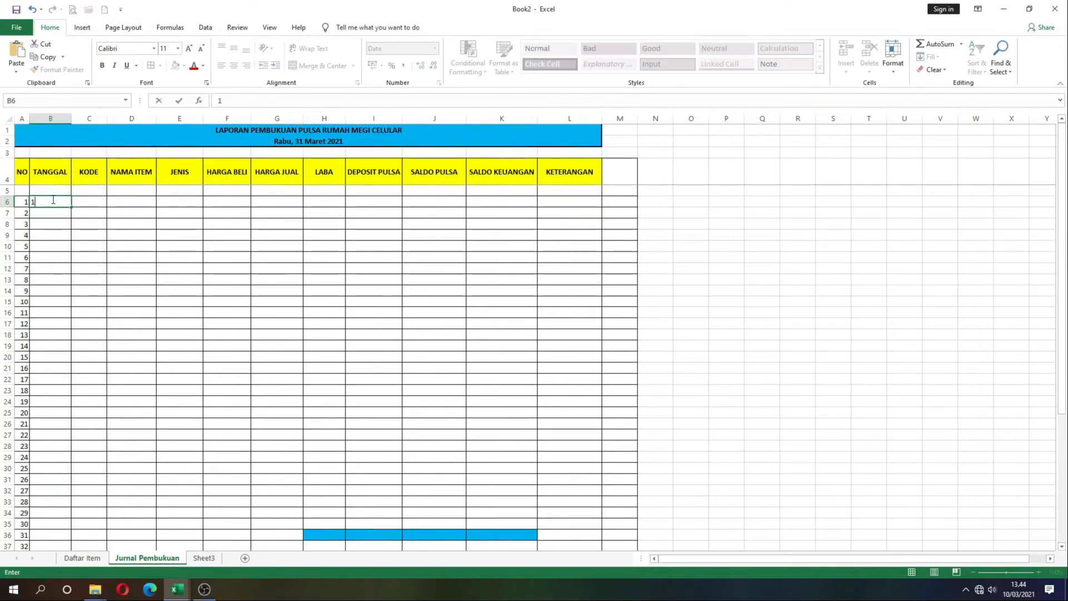
type("-3-2121")
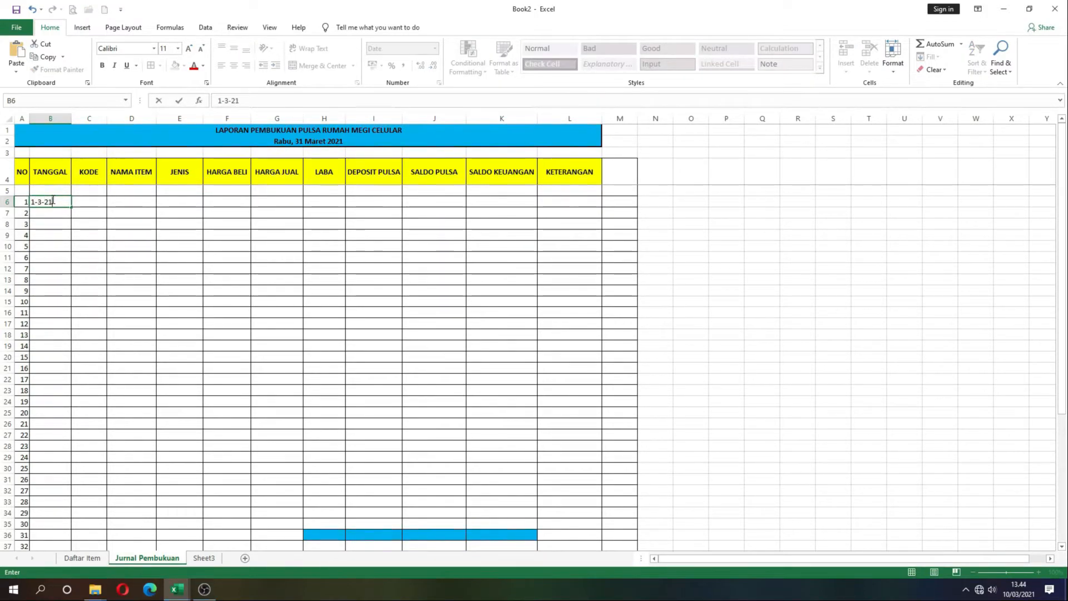
key("BackSpace")
key("BackSpace")
key("BackSpace")
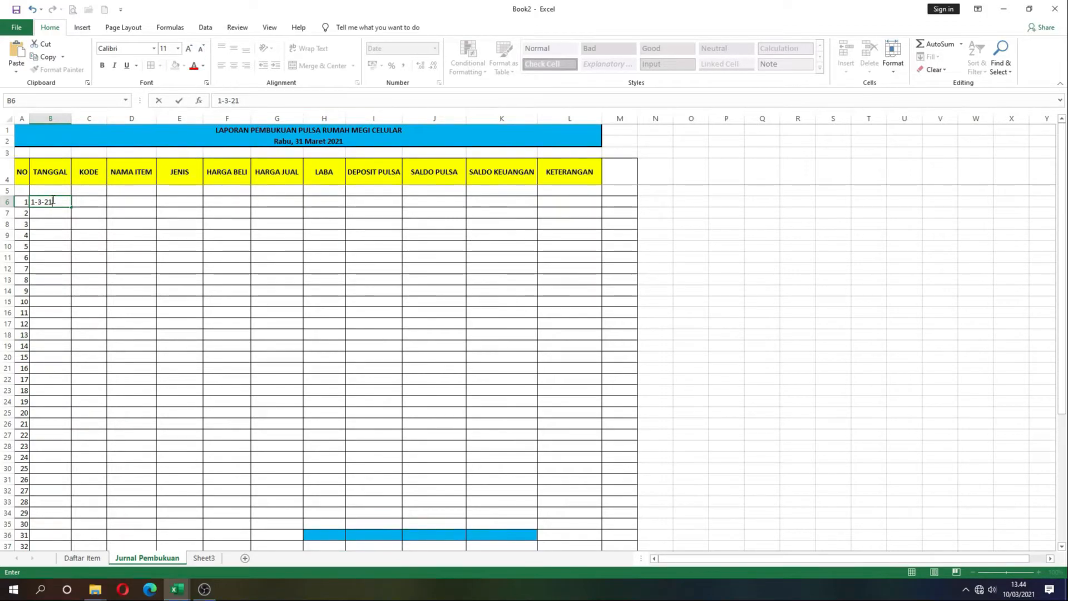
type("021")
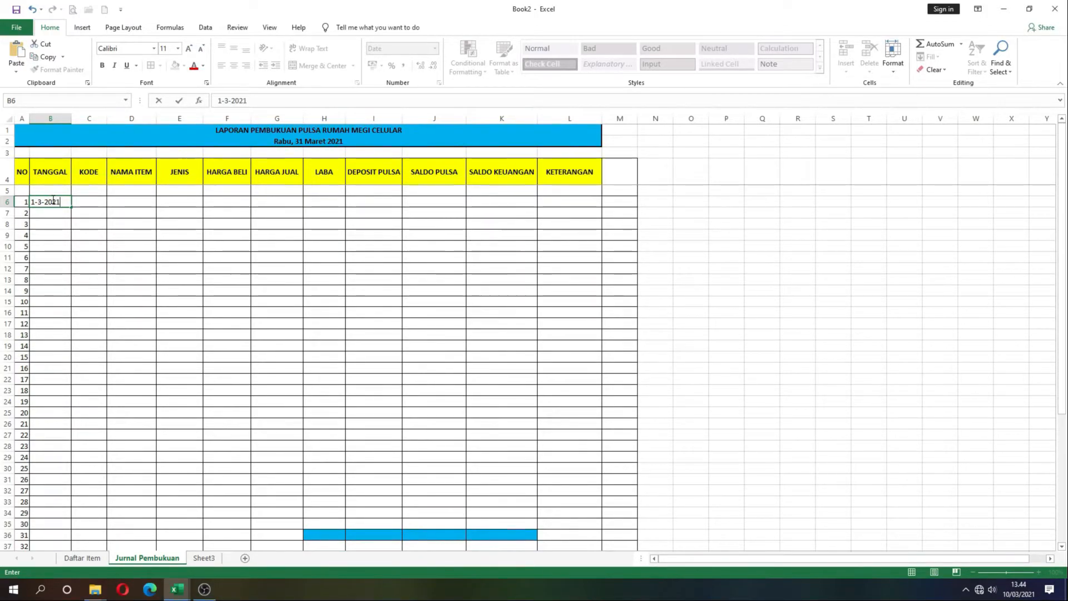
key("Tab")
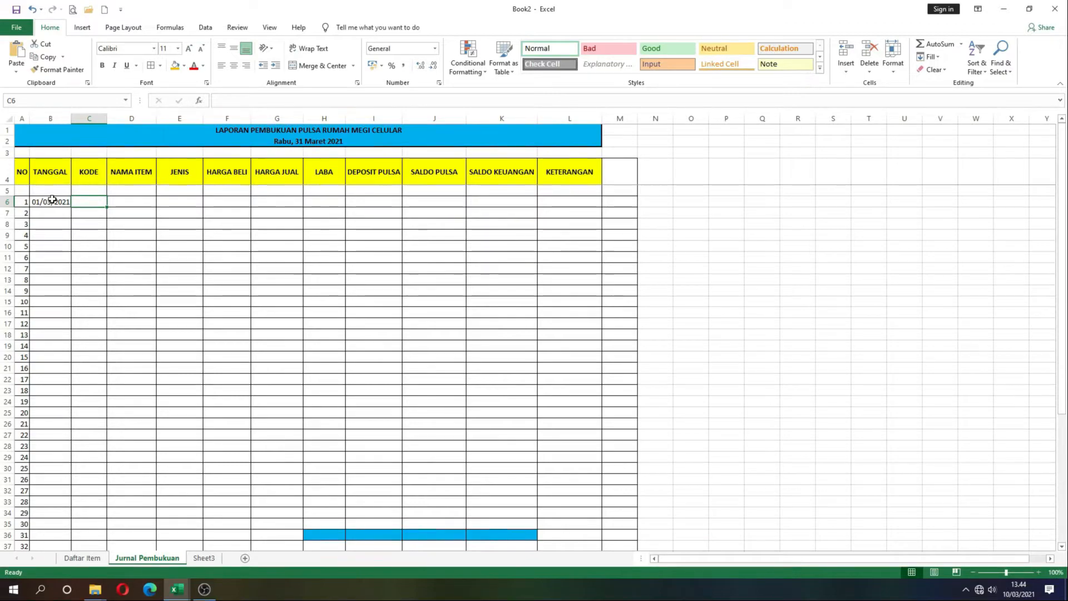
type("XL5")
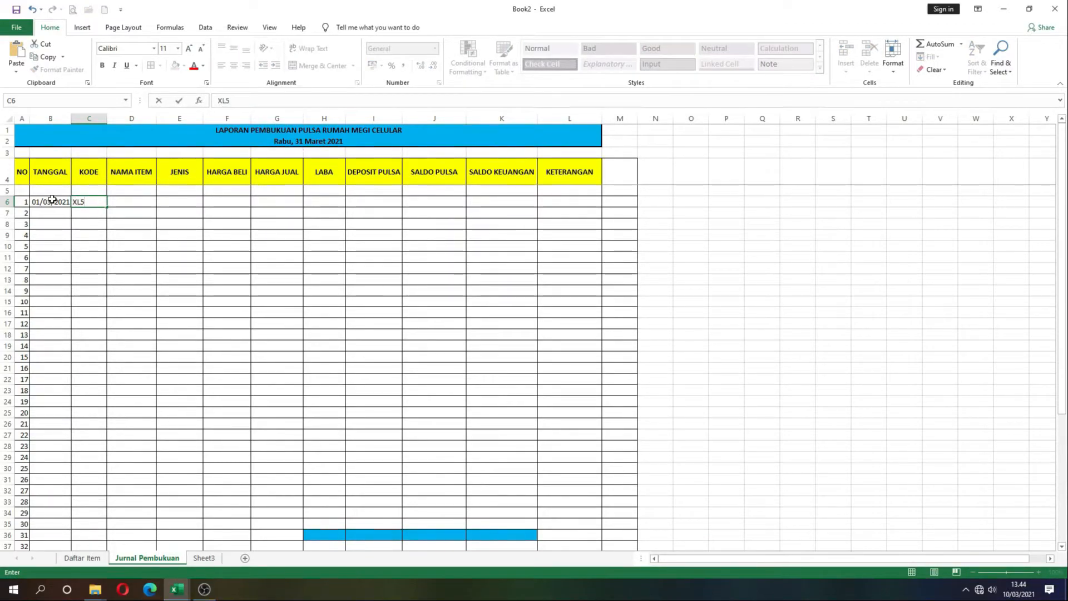
Step: Commit the code XL5 in cell C6 of the first journal row and clear that cell again
key("Tab")
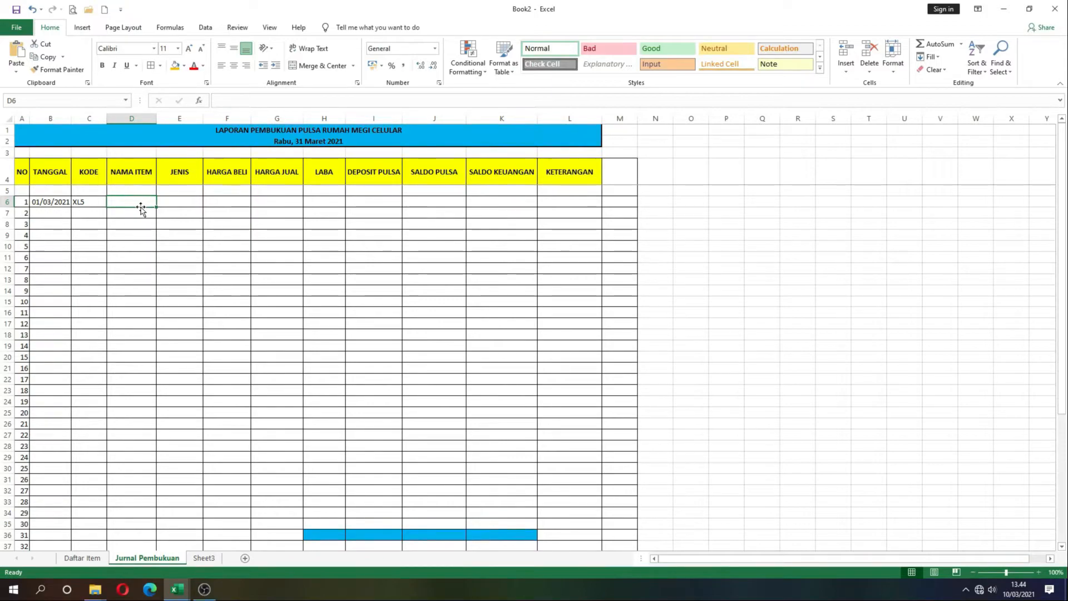
left_click(80, 203)
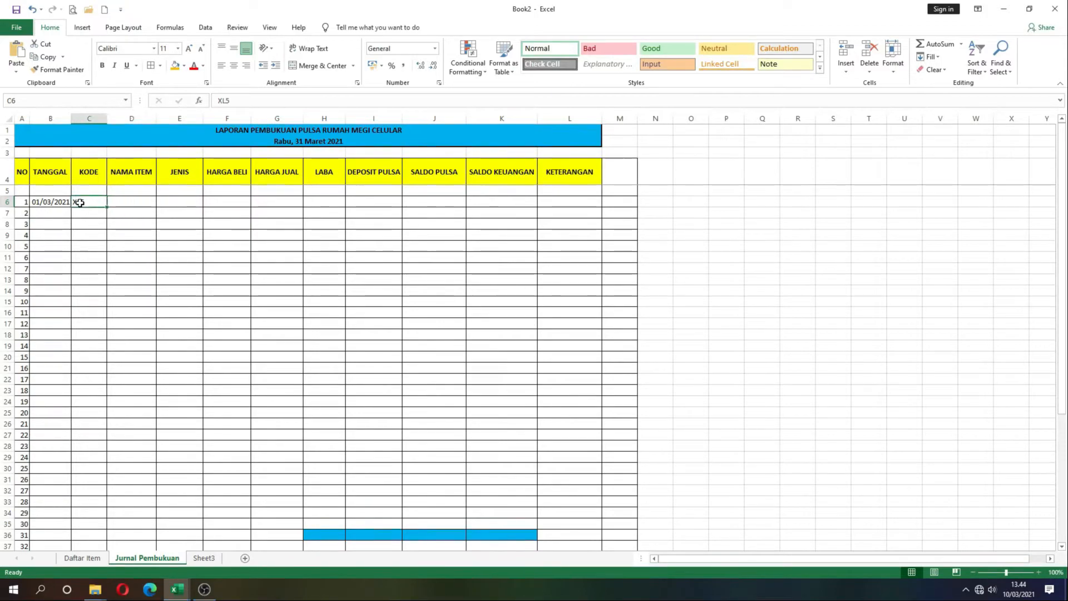
Step: Start a VLOOKUP formula in NAMA ITEM cell D6 with C6 as the lookup value
left_click(149, 205)
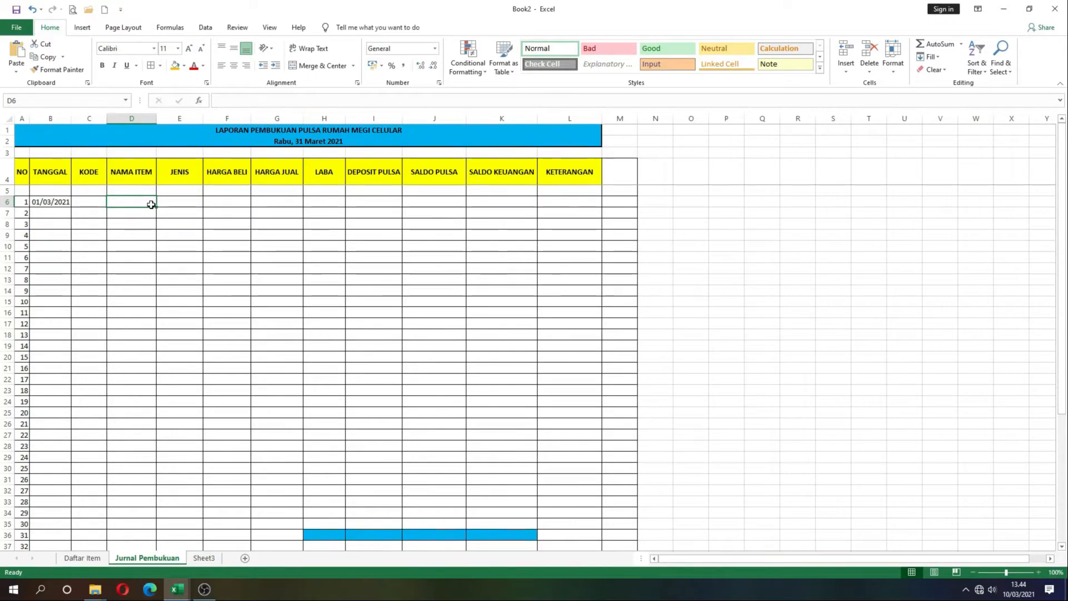
type("=")
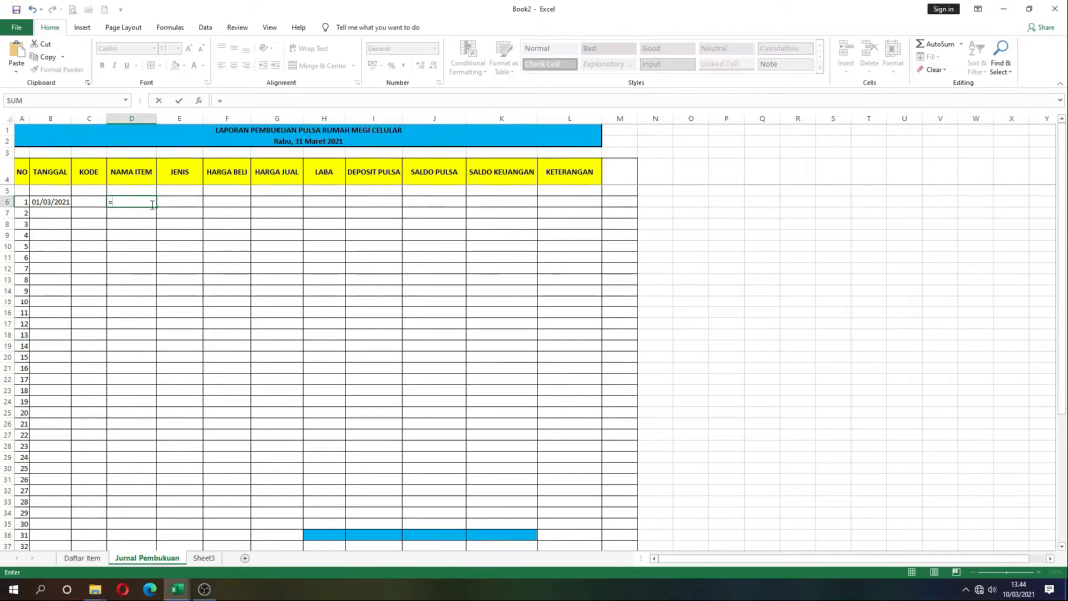
type("VLOOK")
type("UP")
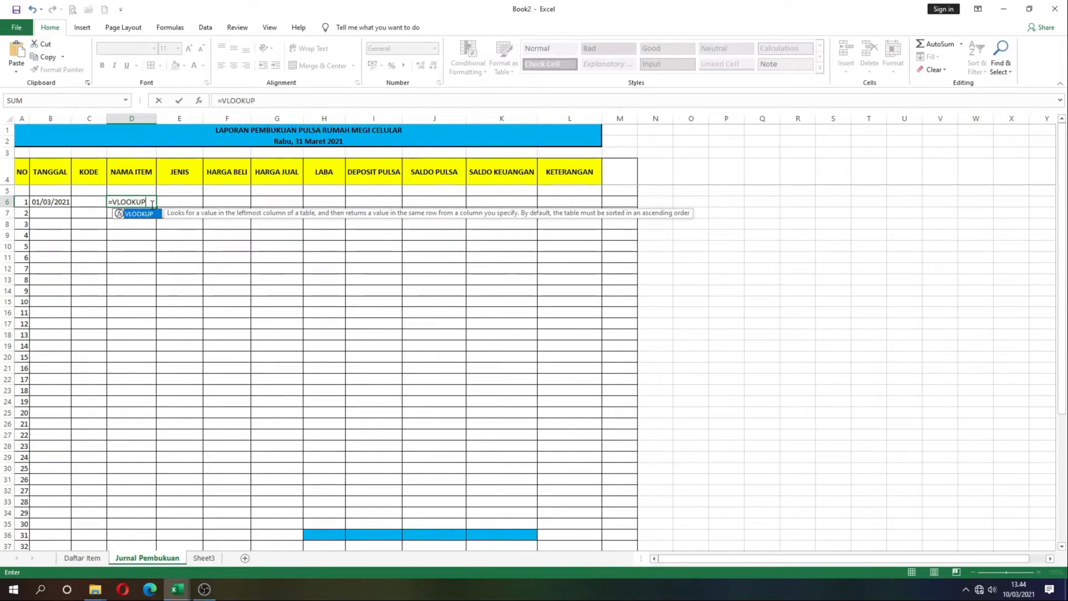
type("(")
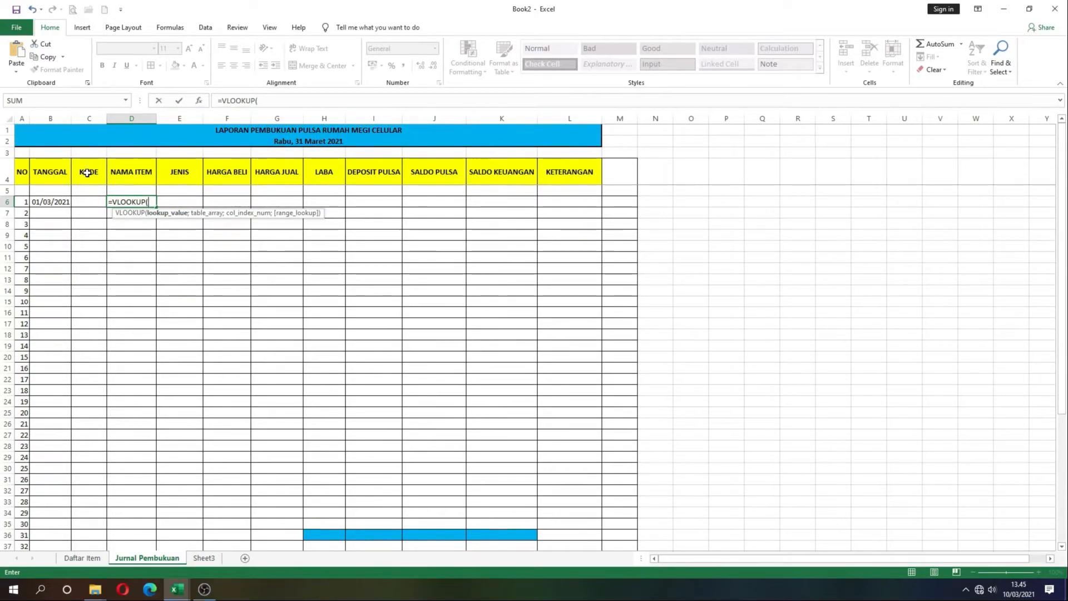
left_click(90, 202)
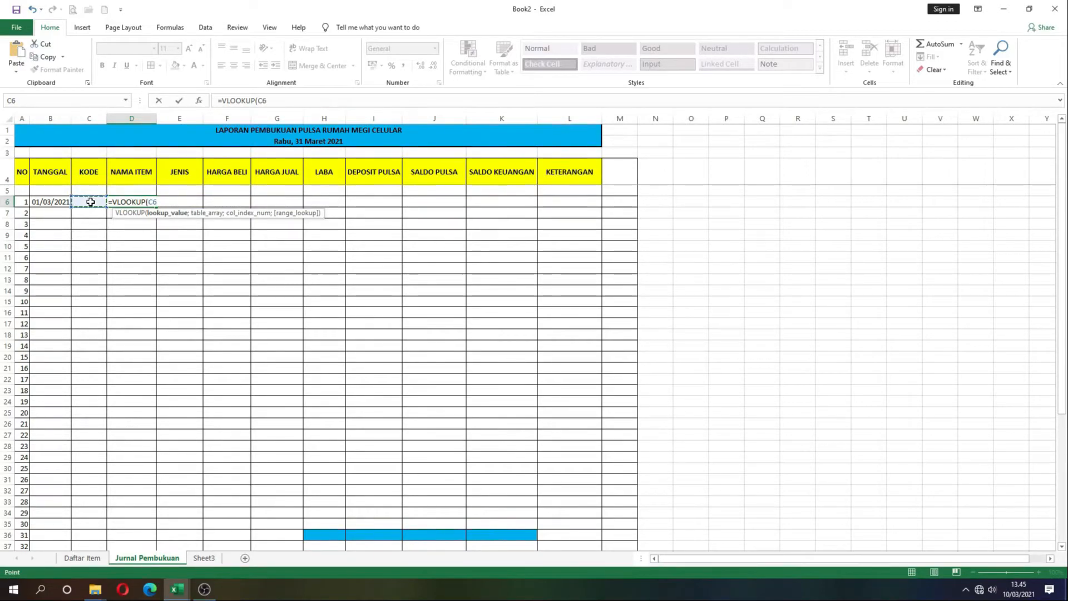
type(";")
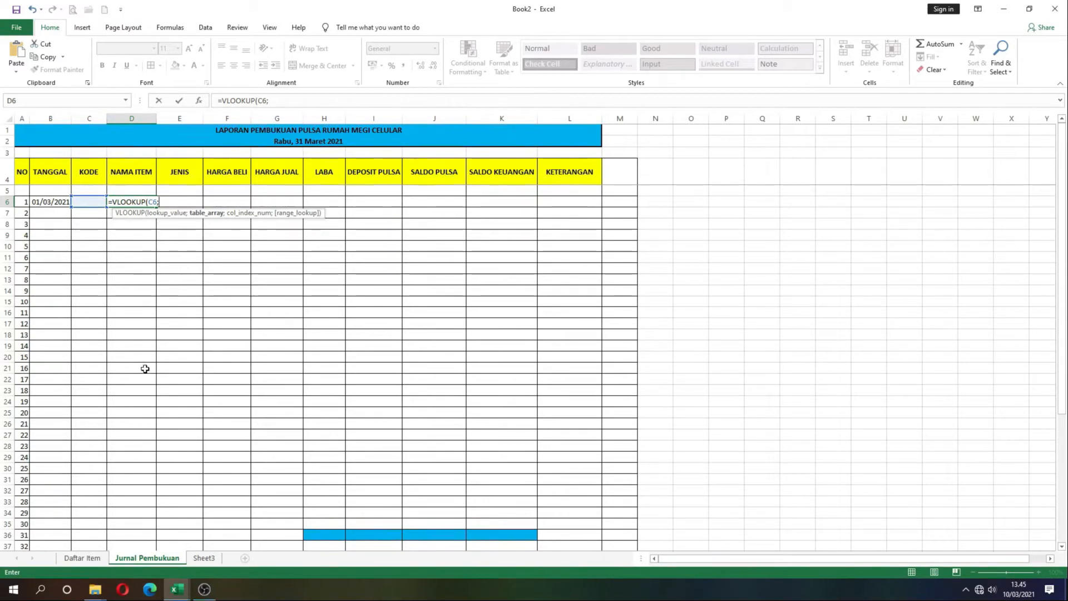
Step: Set the VLOOKUP table array to the Daftar Item range $A$2:$E$47 as an absolute reference
left_click(82, 558)
scroll(105, 238, "up", 3)
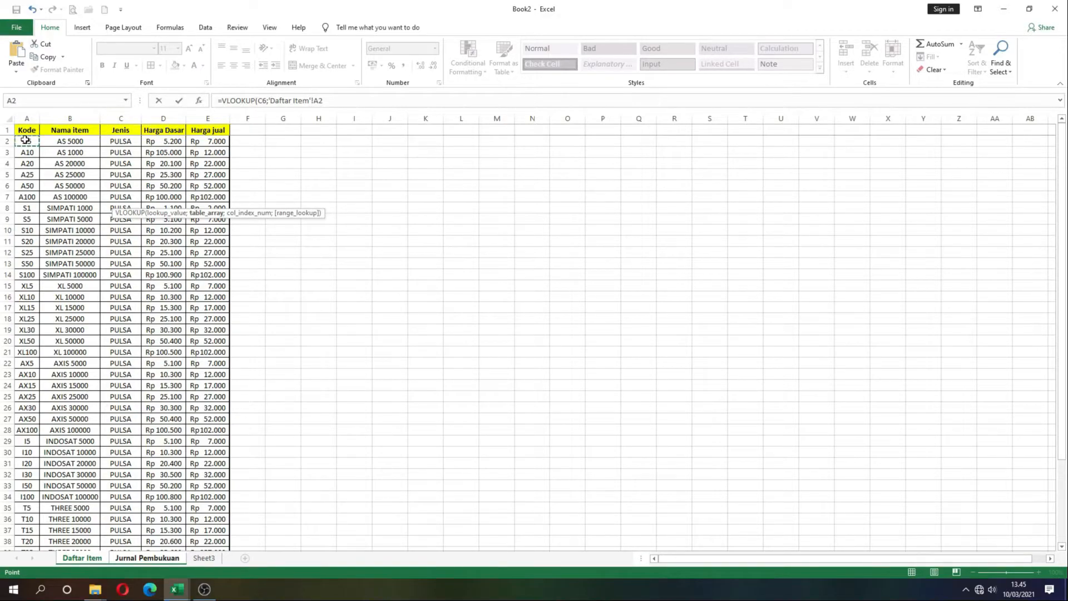
left_click_drag(26, 140, 209, 139)
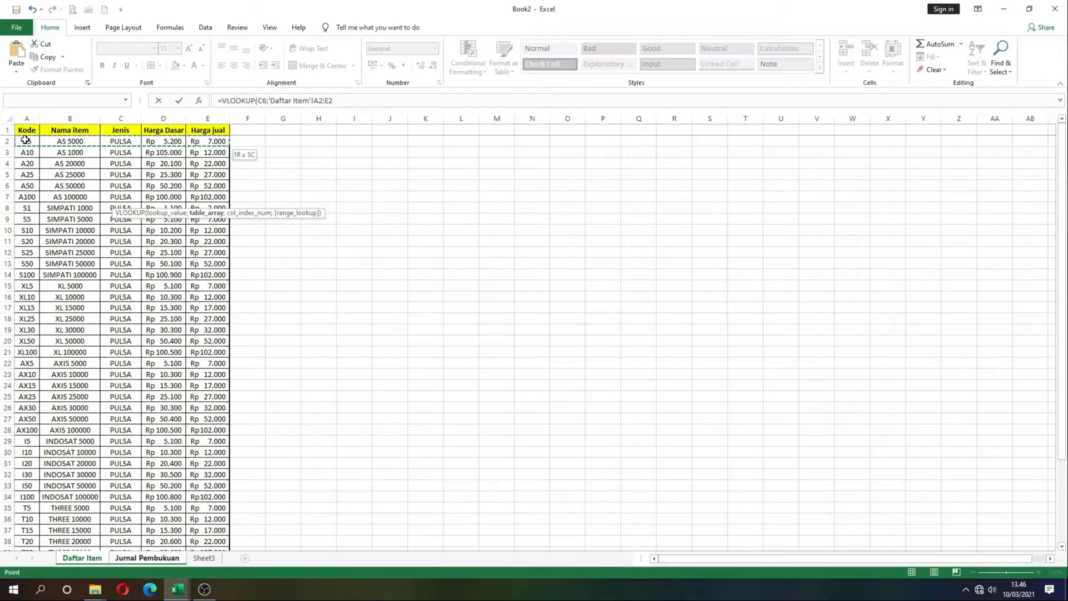
key("shift+Down")
key("shift+Down")
key("shift+Down")
key("shift+Down")
key("shift+Down")
key("shift+Down")
key("shift+Down")
key("shift+Down")
key("shift+Down")
key("shift+Down")
key("shift+Down")
key("shift+Down")
key("shift+Down")
key("shift+Down")
key("shift+Down")
key("shift+Down")
key("shift+Down")
key("shift+Down")
key("shift+Down")
key("shift+Down")
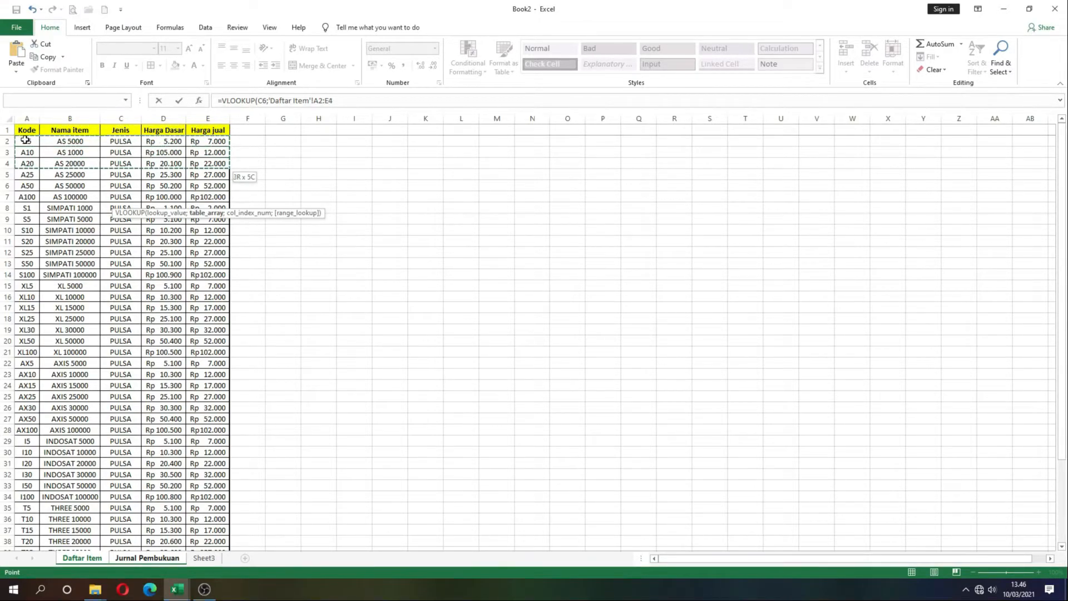
key("shift+Down")
key("shift+Down")
key("shift+Down")
key("shift+Down")
key("shift+Down")
key("shift+Down")
key("shift+Down")
key("shift+Down")
key("shift+Down")
key("shift+Down")
key("shift+Down")
key("shift+Down")
key("shift+Down")
key("shift+Down")
key("shift+Down")
key("shift+Down")
key("shift+Down")
key("shift+Down")
key("shift+Down")
key("shift+Down")
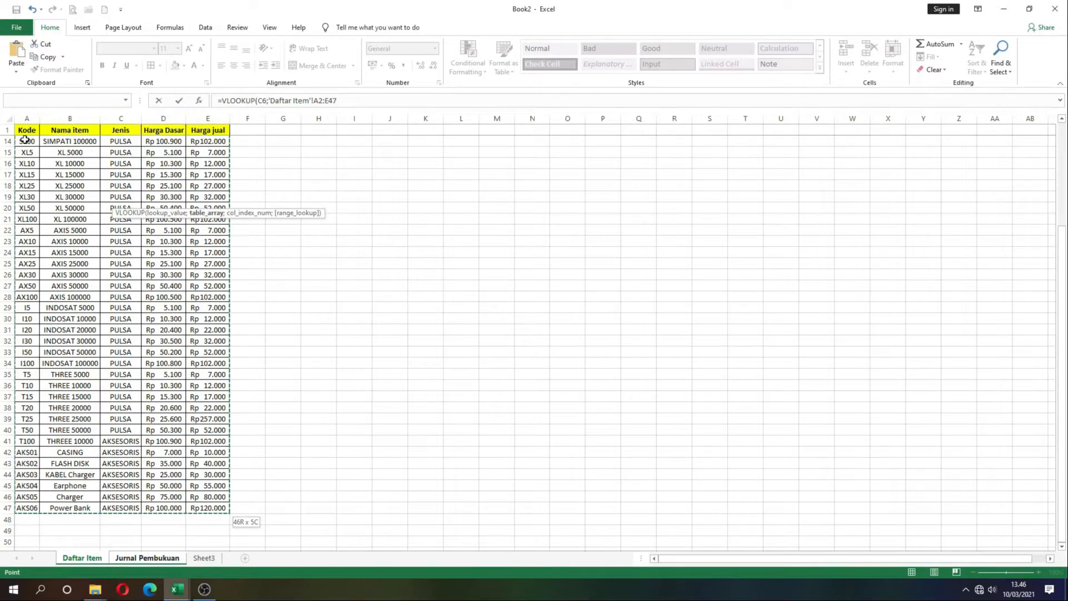
key("F4")
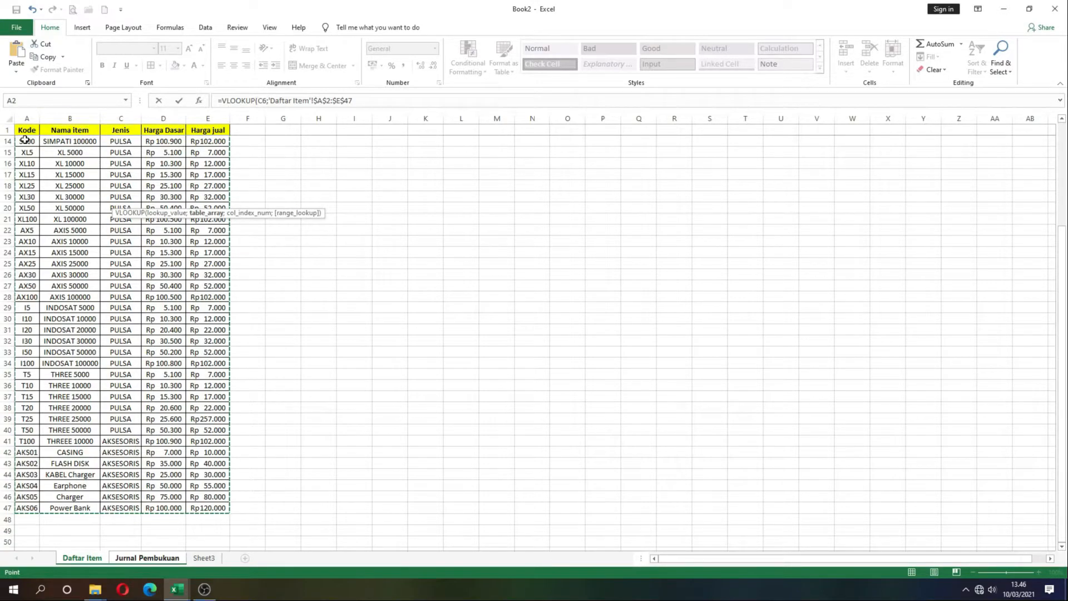
Step: Complete the VLOOKUP formula in D6 with column index 2 and FALSE for an exact match
scroll(109, 213, "up", 1)
scroll(110, 213, "up", 1)
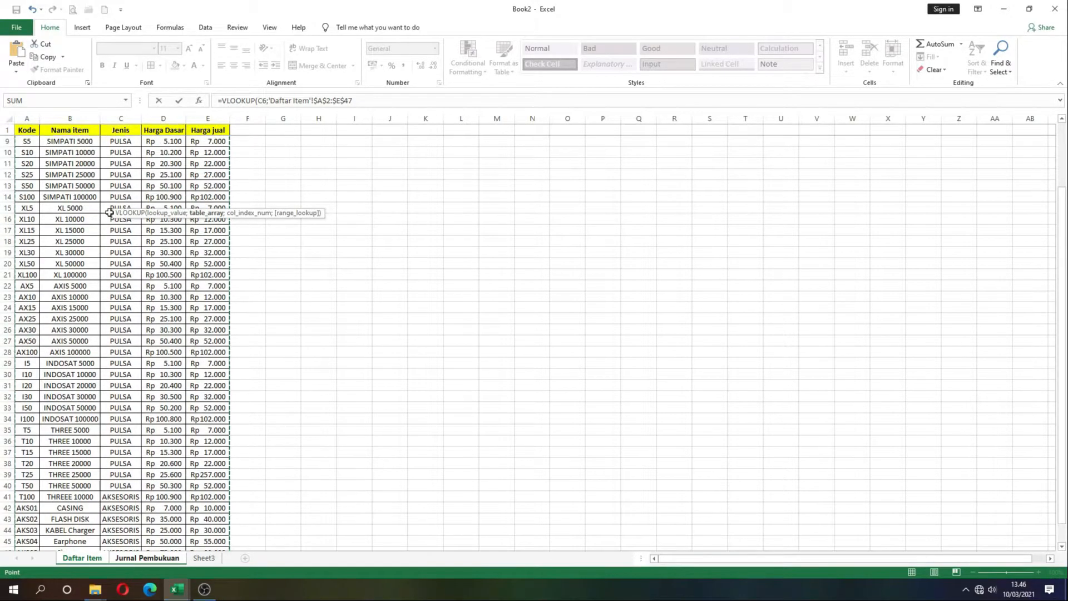
scroll(109, 213, "up", 1)
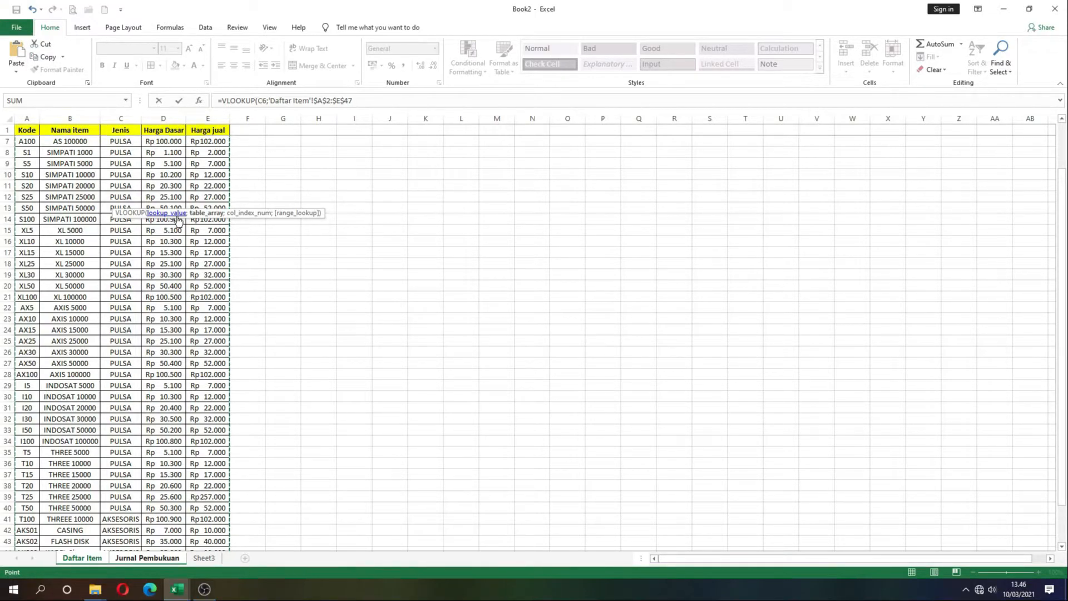
type(";")
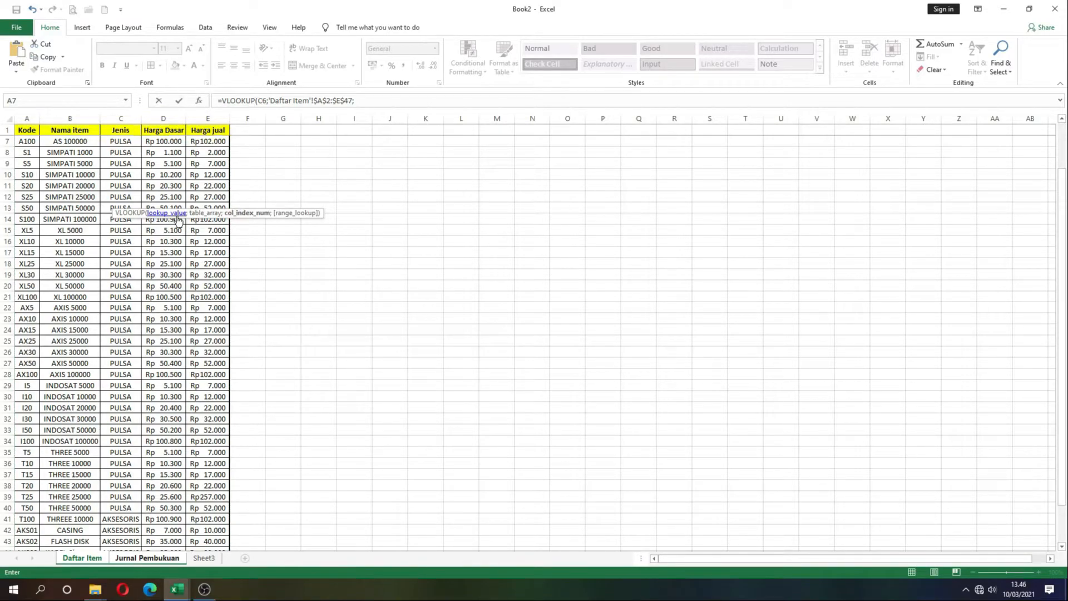
type("2")
type(";FALSE")
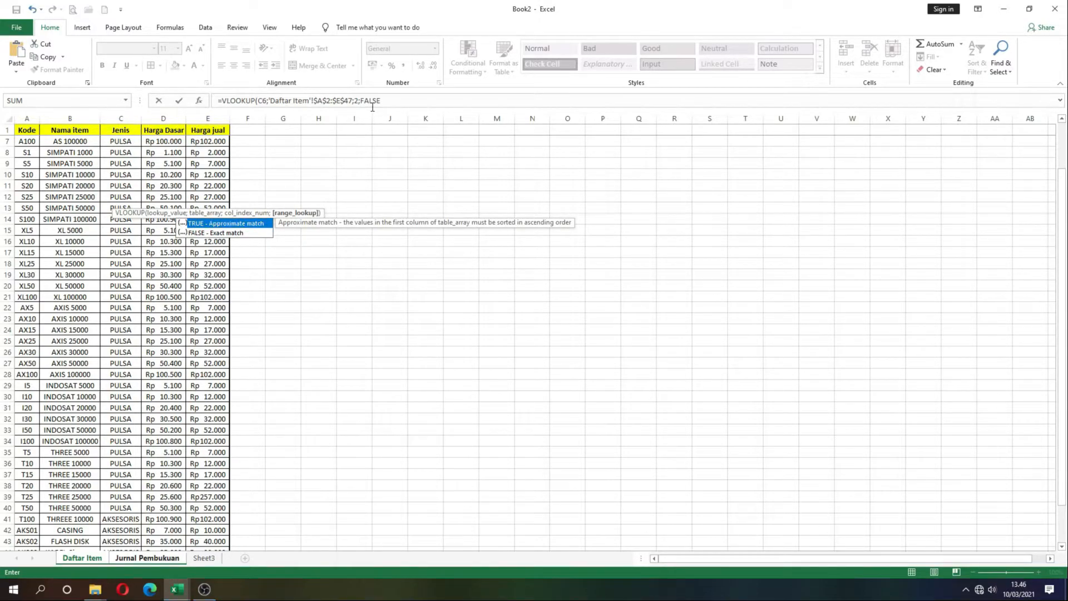
type(")")
key("Return")
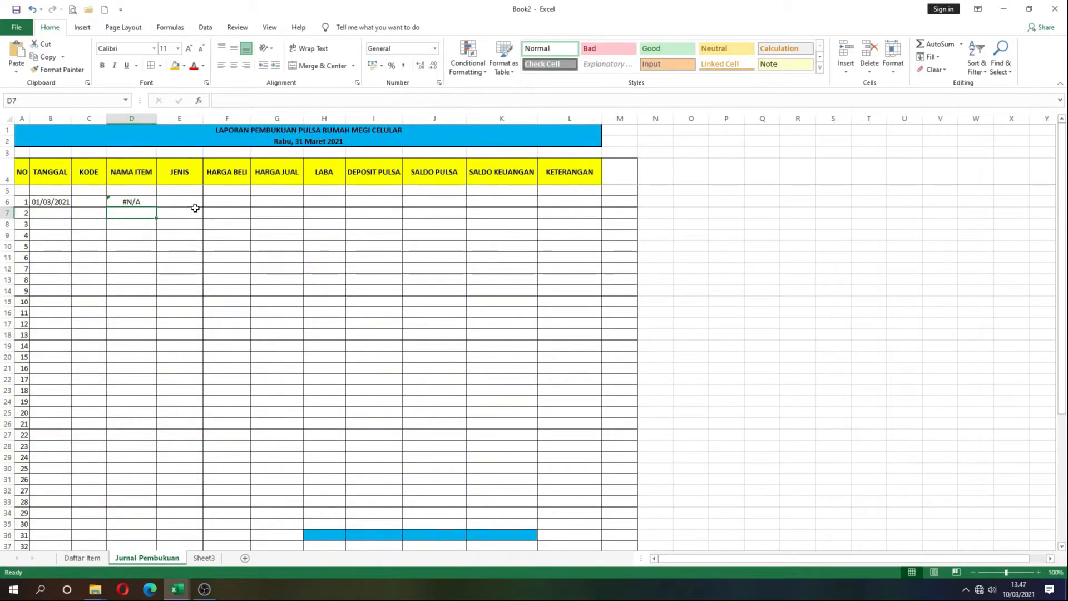
Step: Test the D6 lookup by entering the code S5 in KODE cell C6
left_click(131, 201)
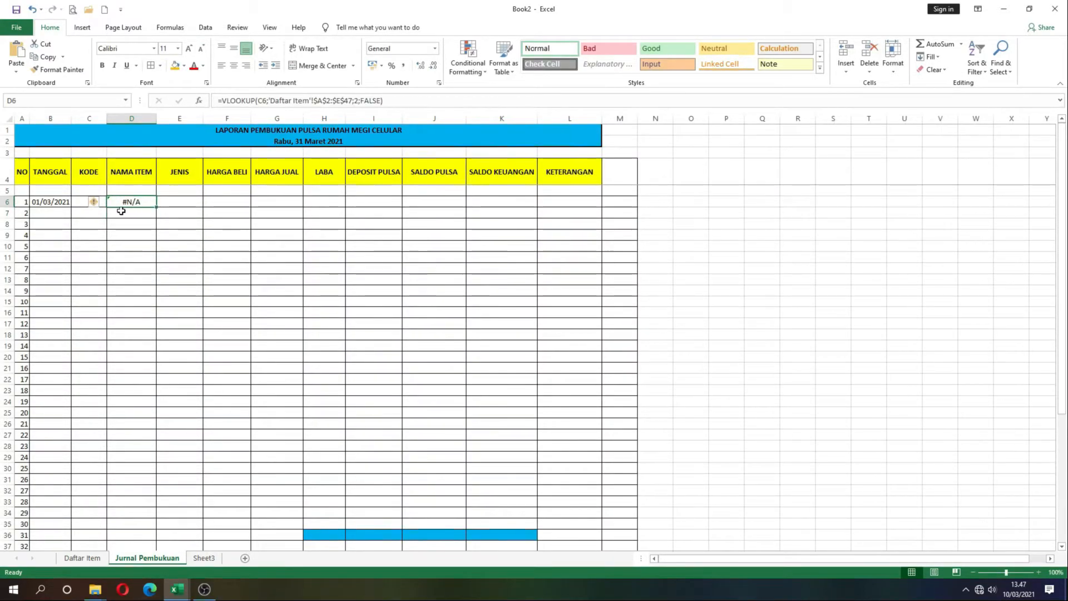
left_click(76, 202)
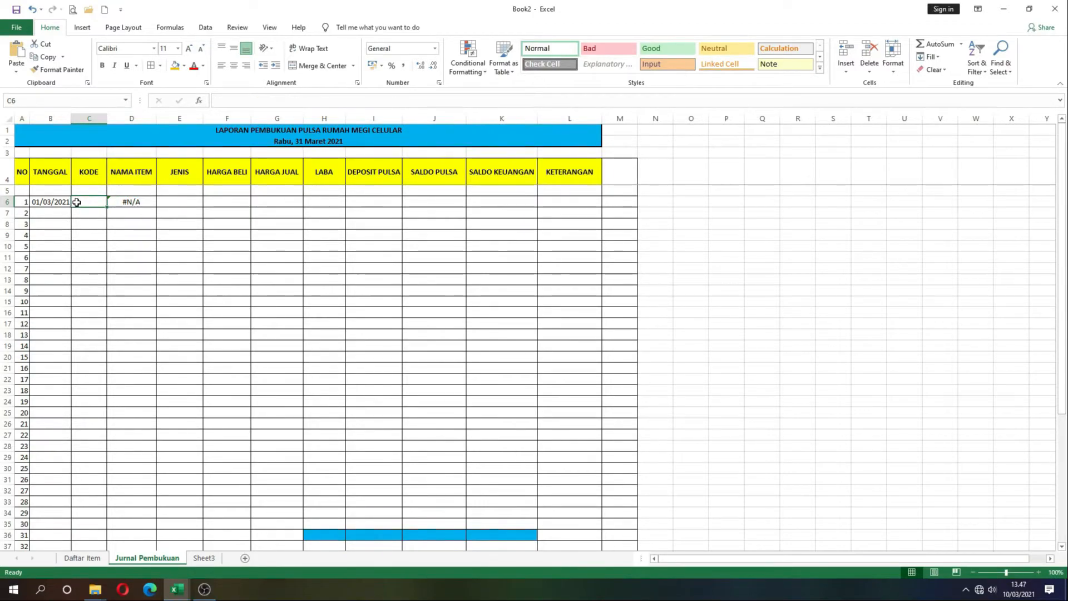
type("S5")
key("Return")
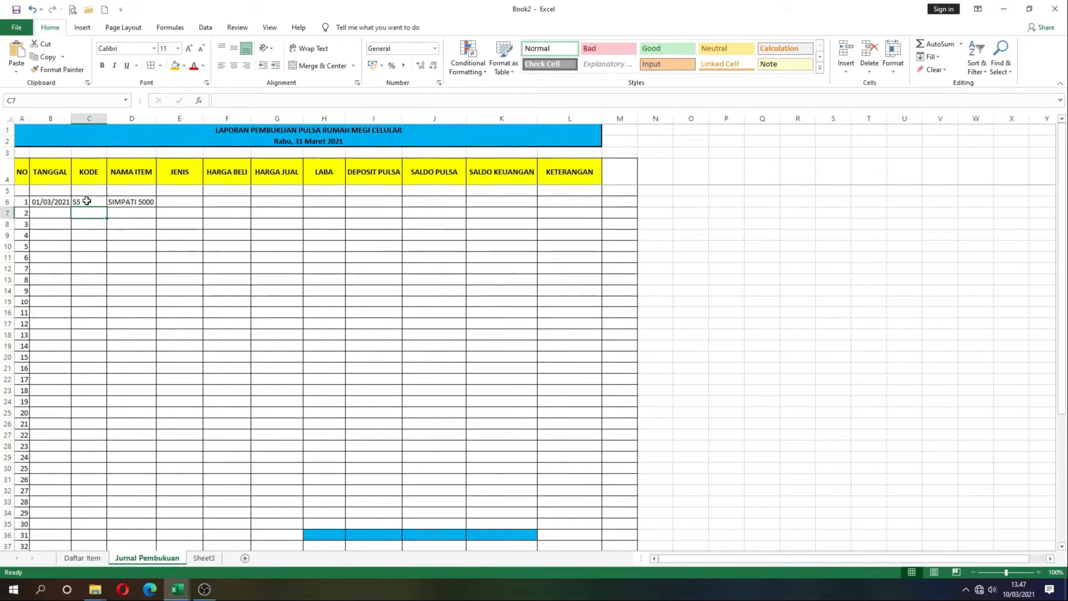
Step: Replace the code in C6 with T5 to test the item name lookup
left_click(93, 201)
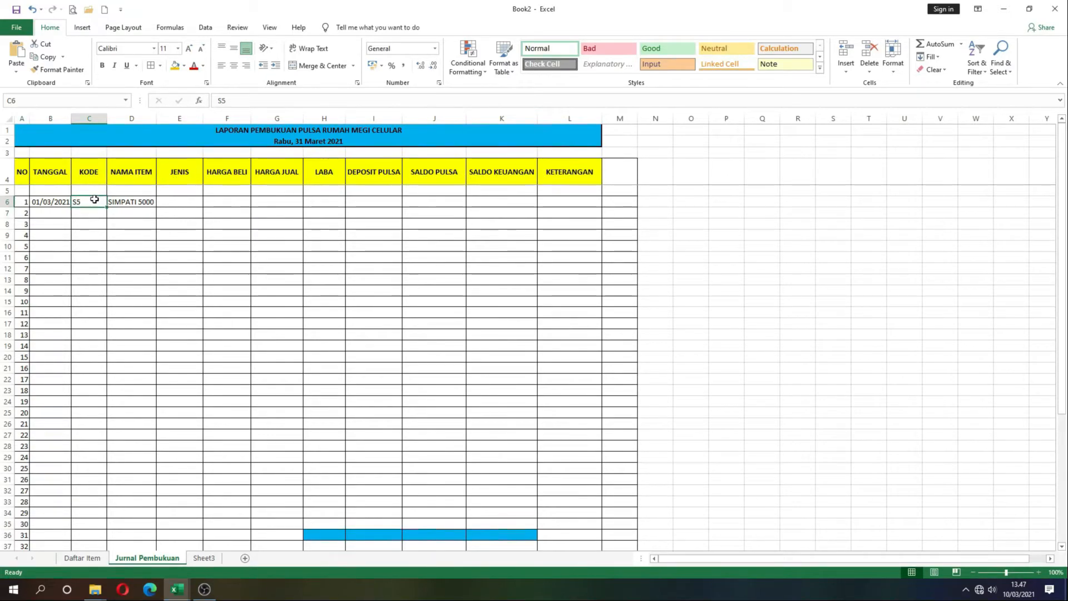
type("T6")
key("BackSpace")
type("5")
key("Return")
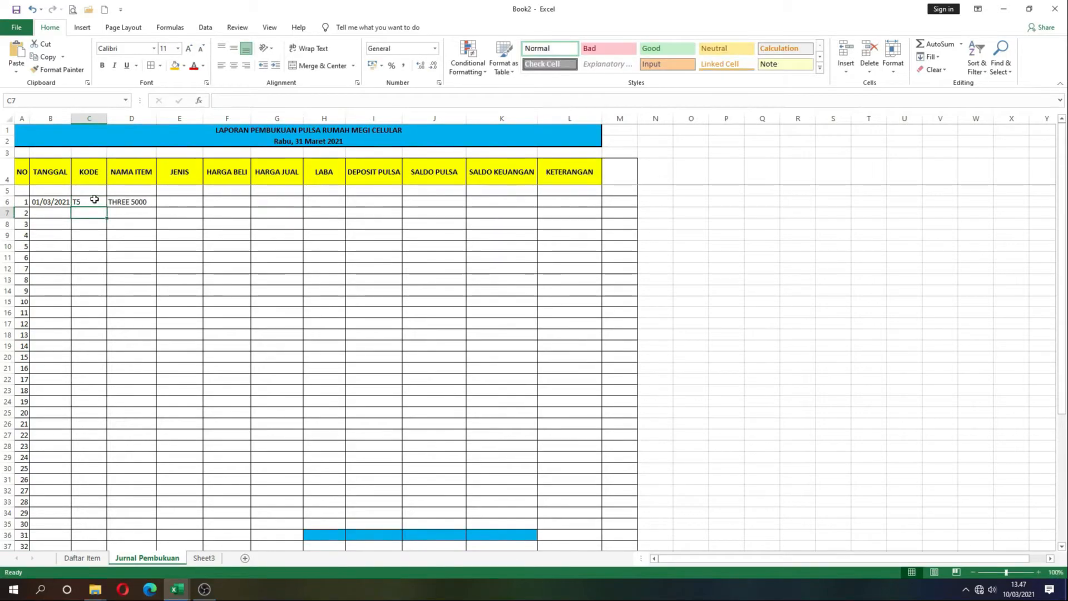
Step: Change the code in C6 to T10 as another lookup test
left_click(95, 199)
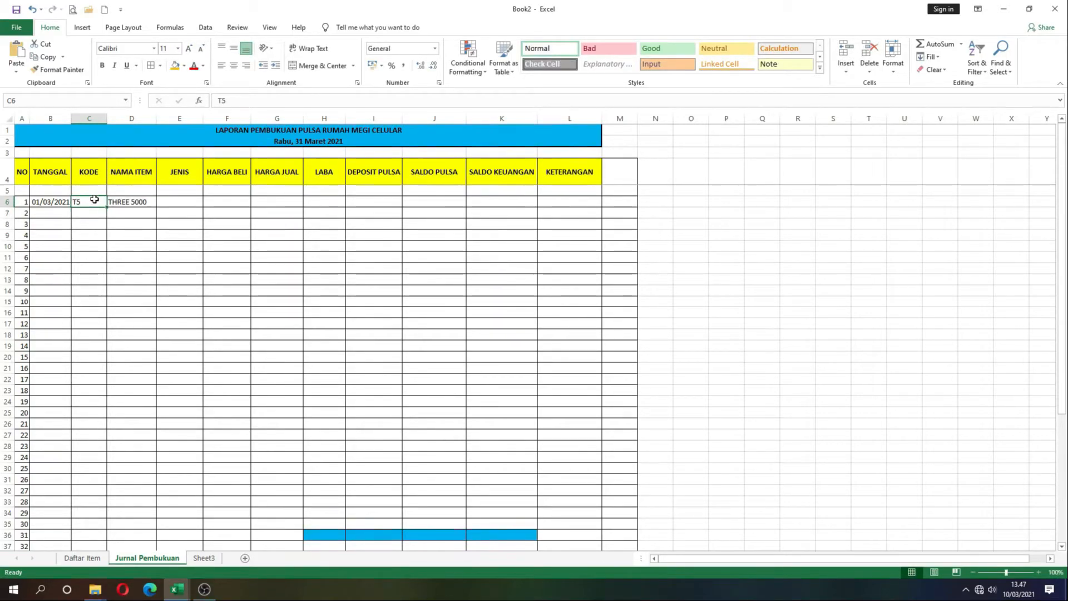
key("BackSpace")
type("10")
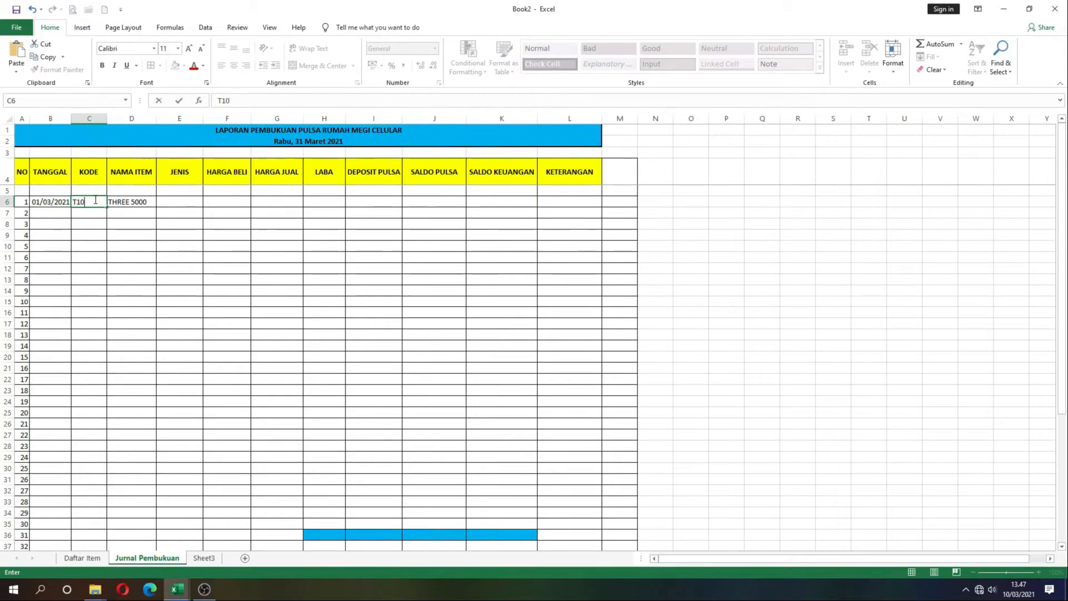
key("Return")
Step: Enter the unlisted code DFG in C6 to test how the lookup handles an invalid code
left_click(95, 199)
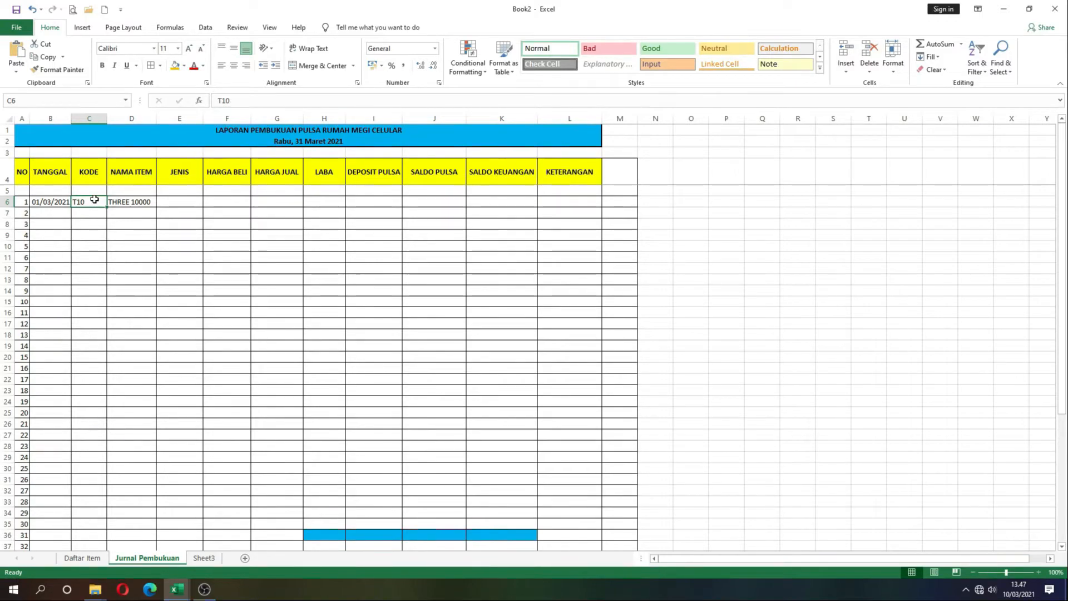
type("DFG")
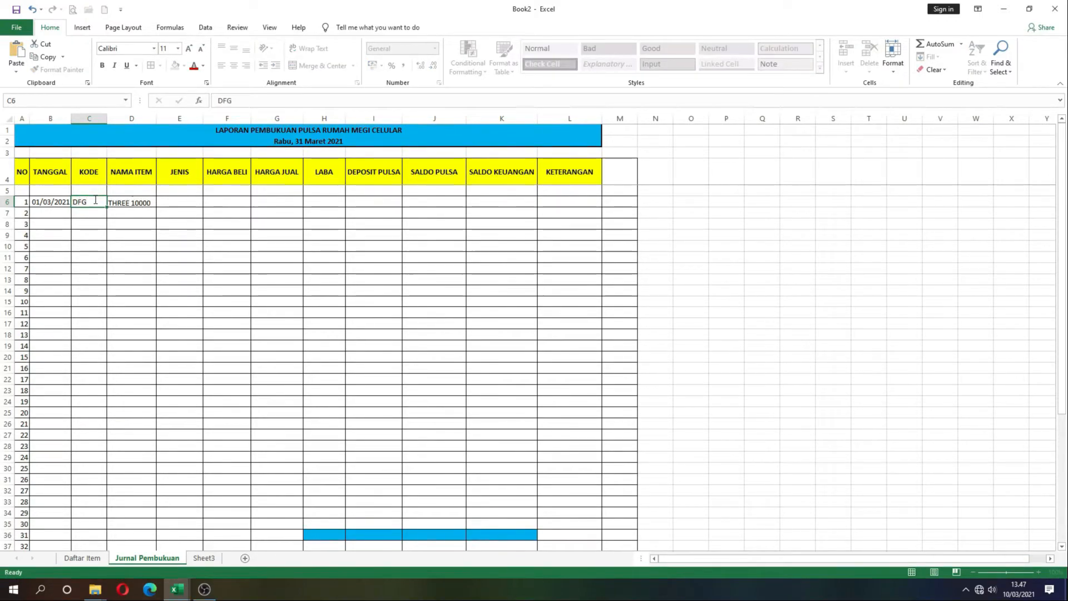
key("Return")
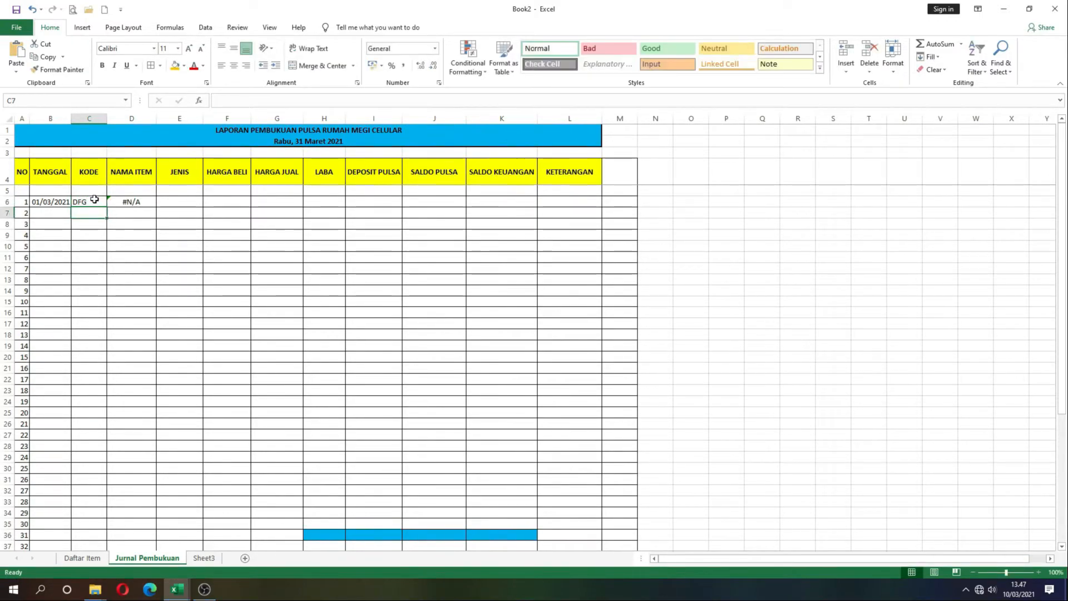
left_click(138, 204)
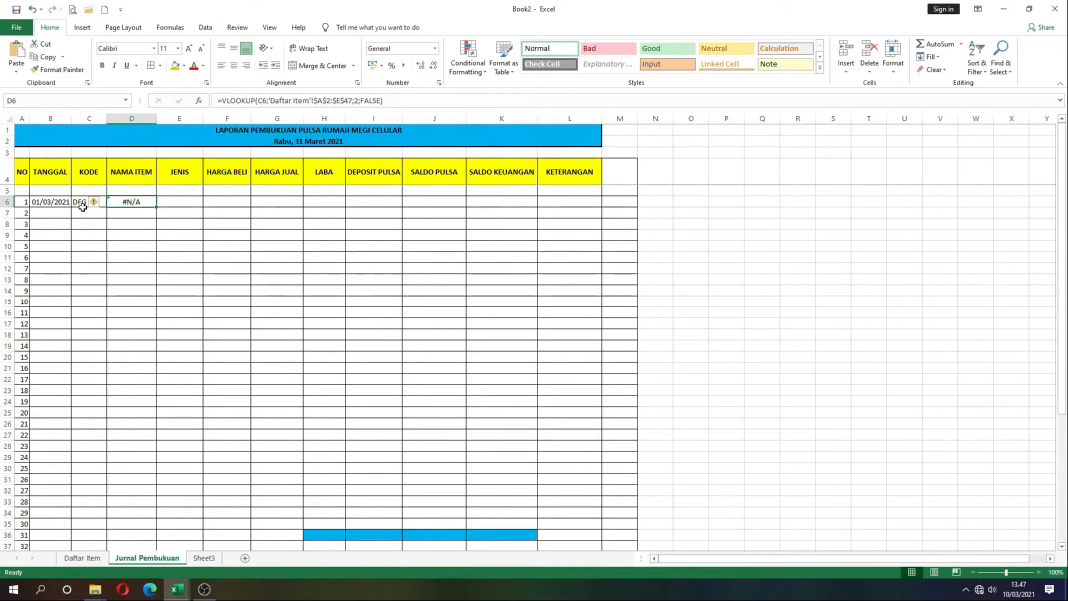
left_click(81, 204)
left_click(133, 202)
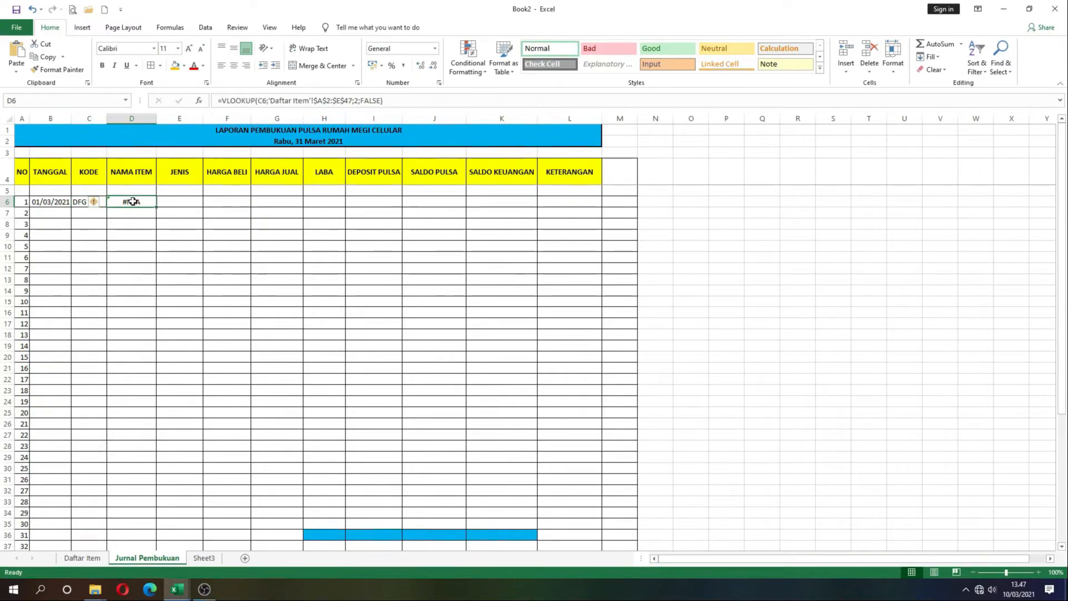
left_click(78, 203)
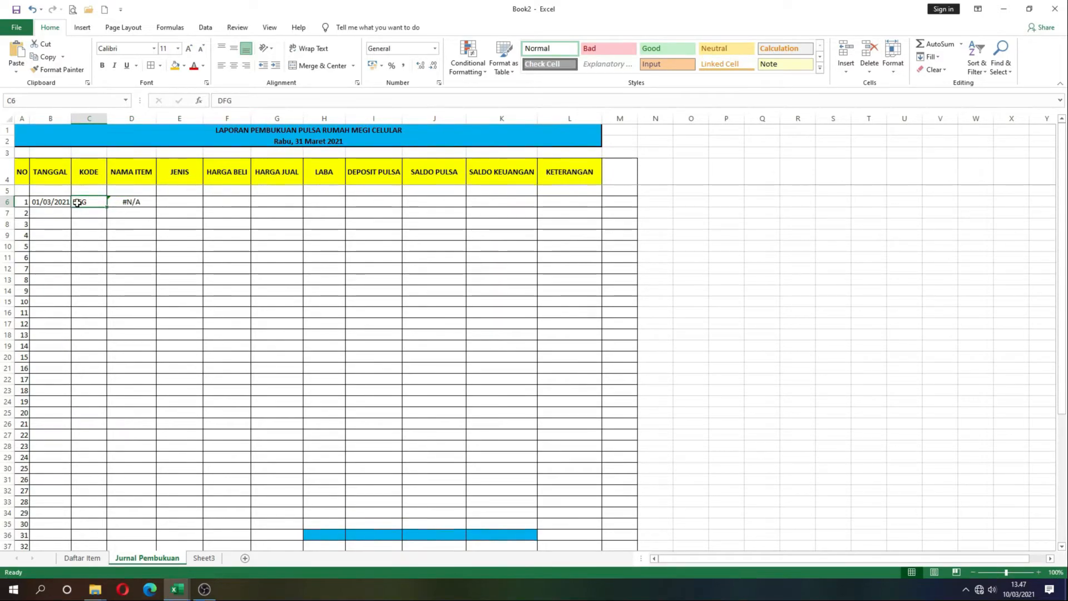
Step: Wrap the VLOOKUP in NAMA ITEM cell D6 in IFERROR, with empty text "" as the value returned on error
left_click(131, 202)
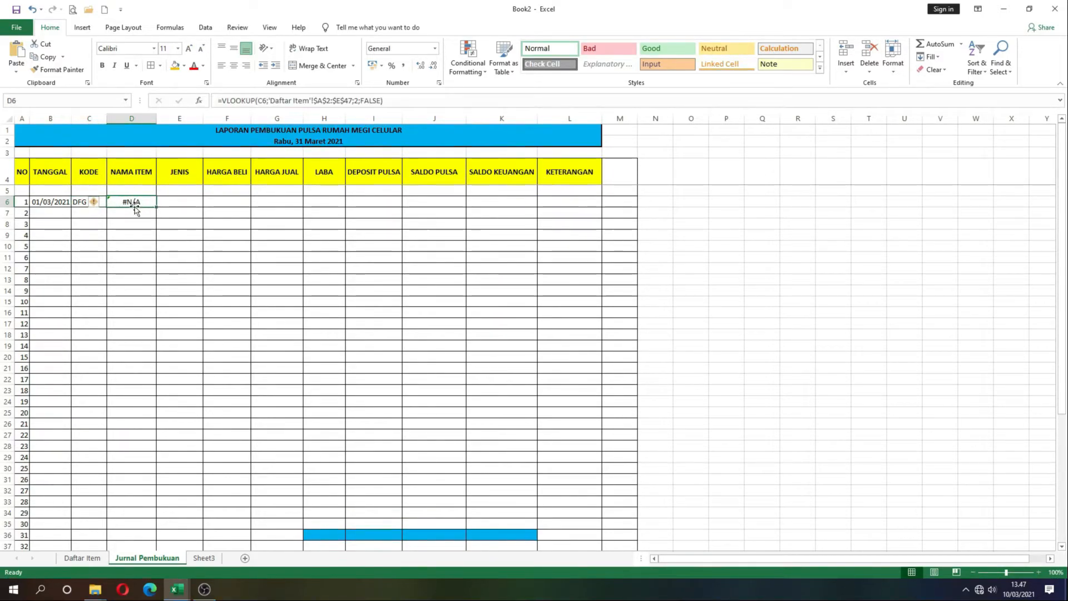
left_click(222, 103)
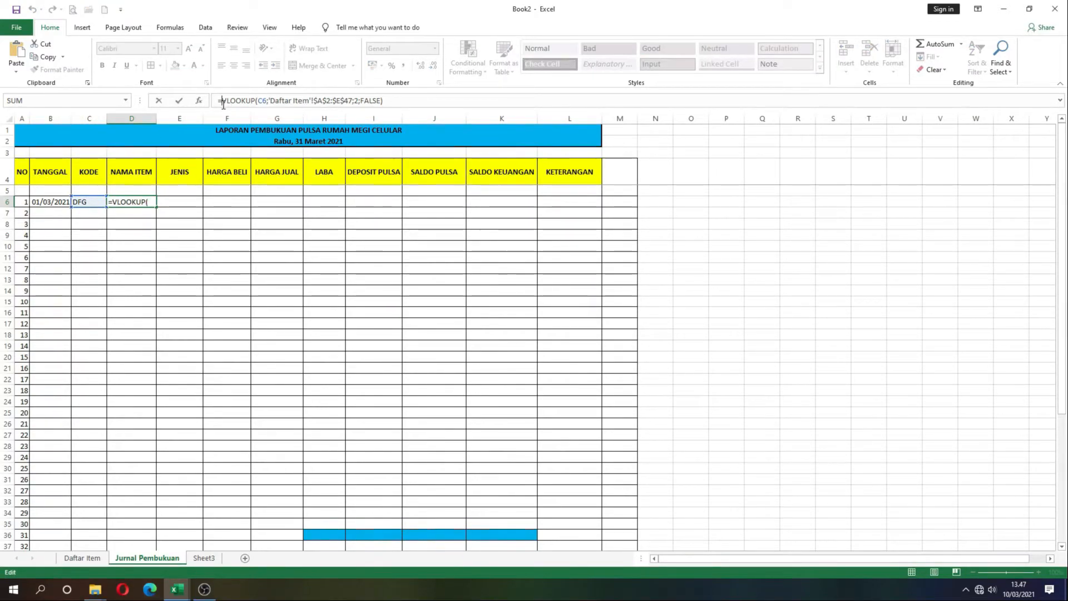
type("IFERRO")
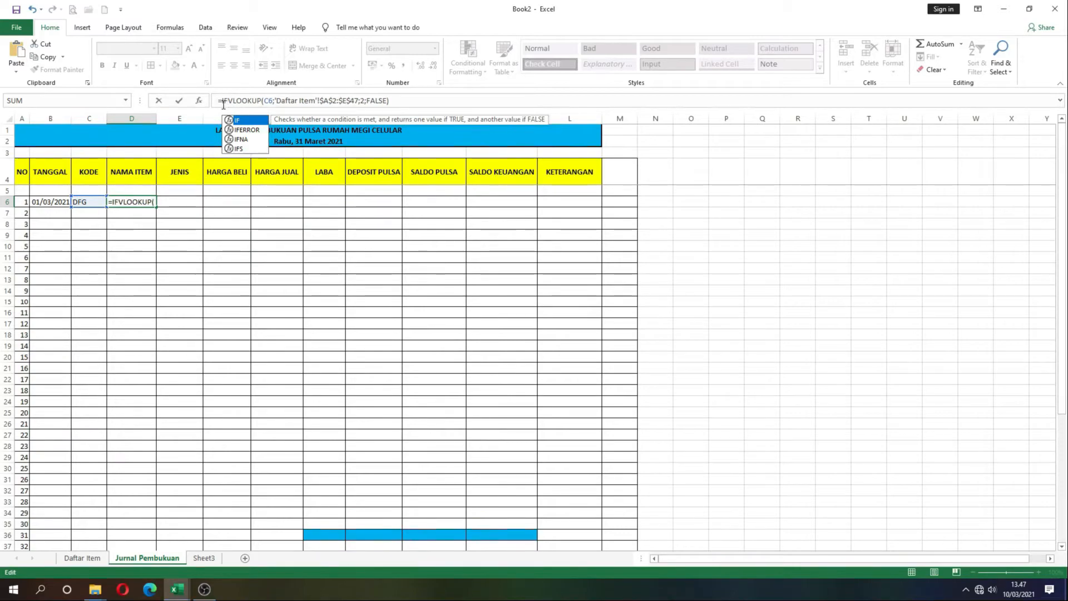
type("R")
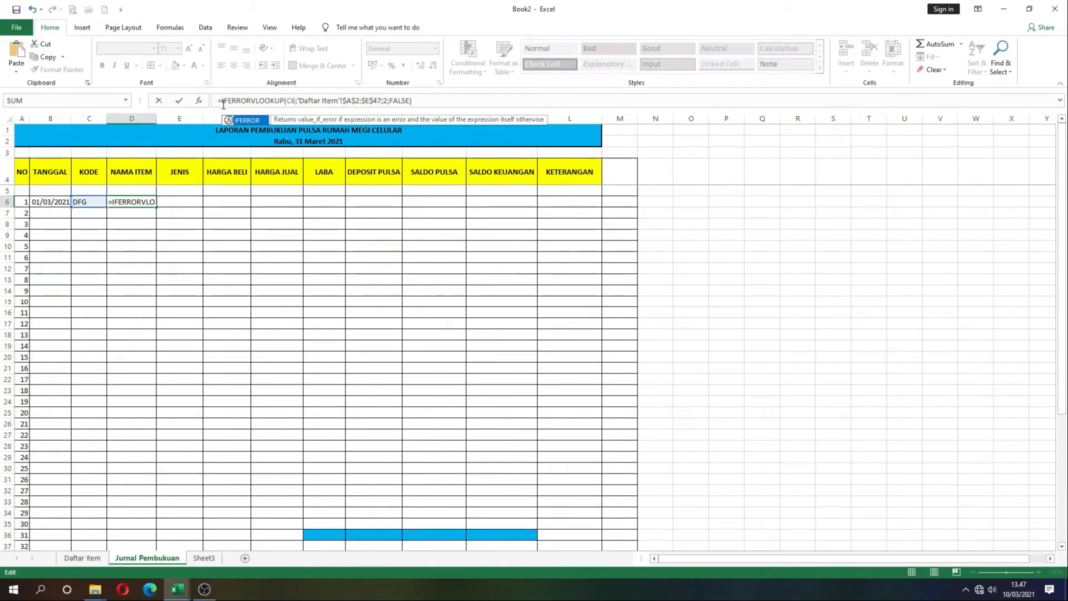
type("(")
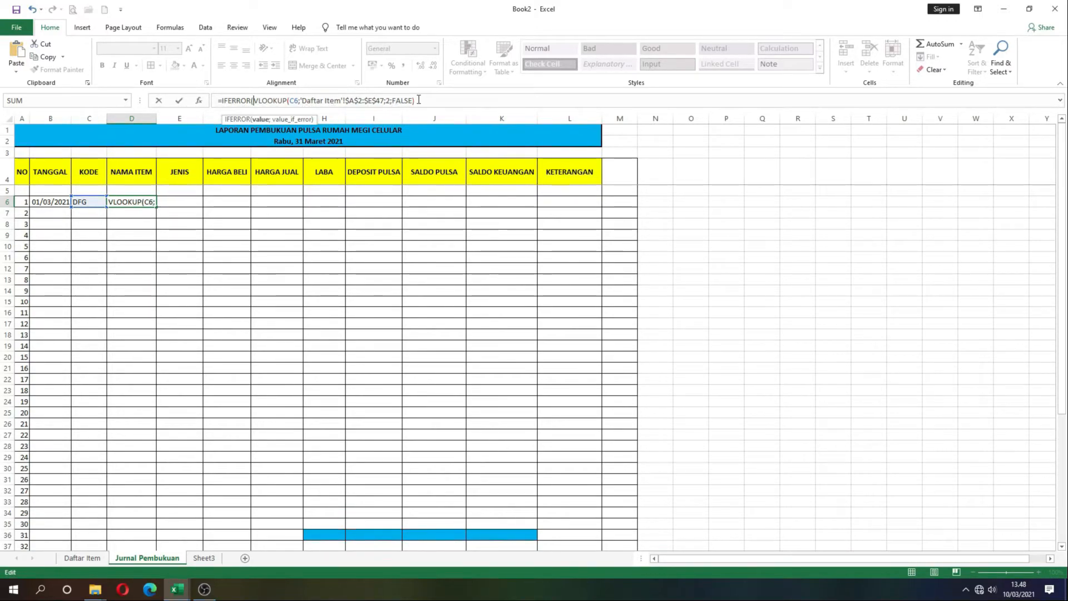
left_click(418, 100)
type(";")
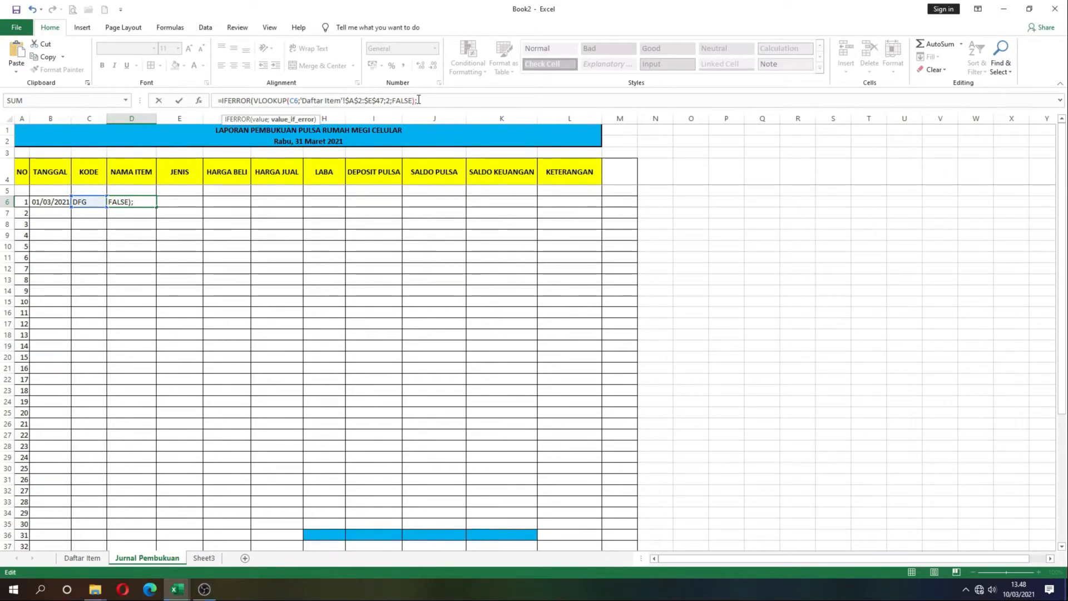
type("\"\"")
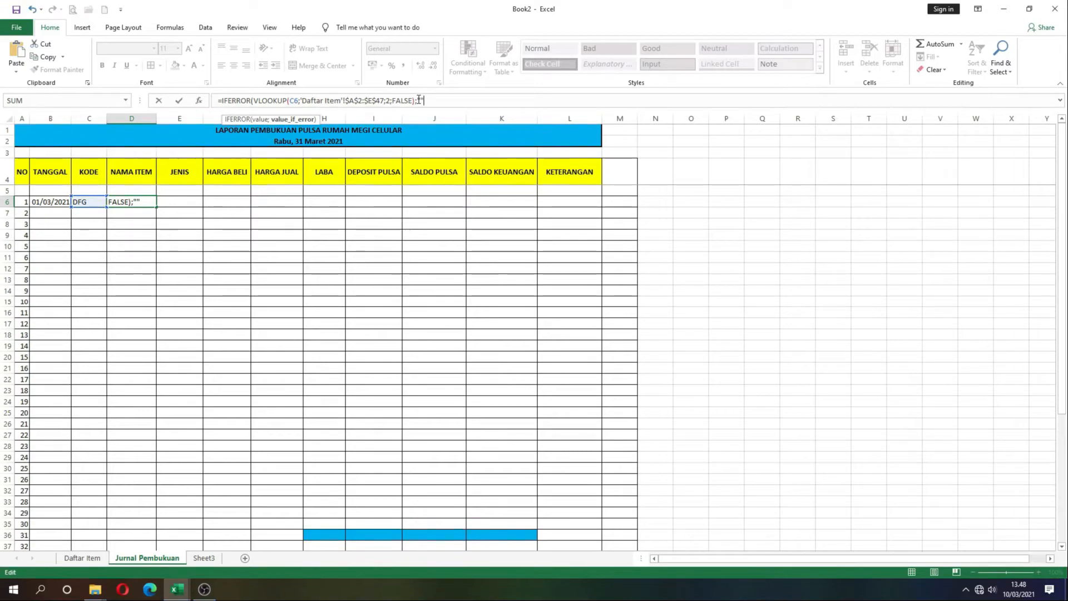
type(")")
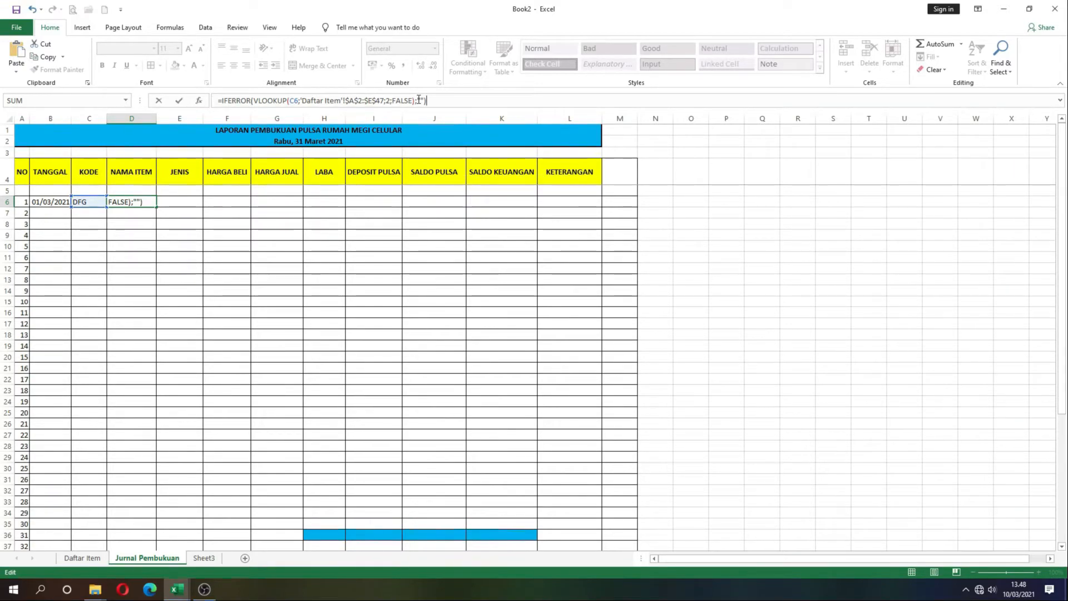
key("Return")
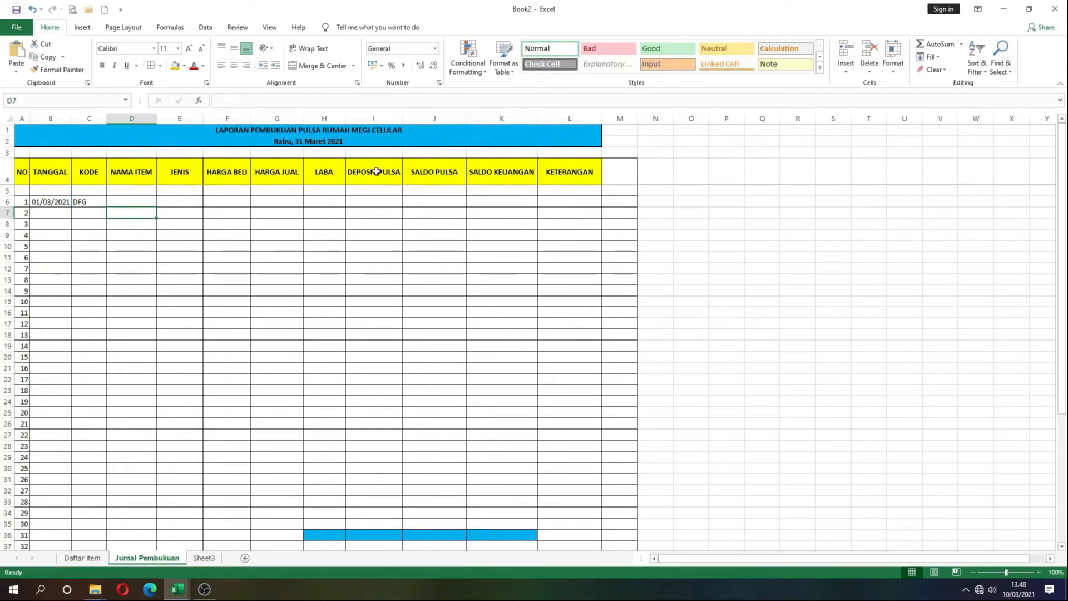
Step: Test the error-handled lookup by entering the code AX10 in KODE cell C6
left_click(121, 200)
left_click(86, 202)
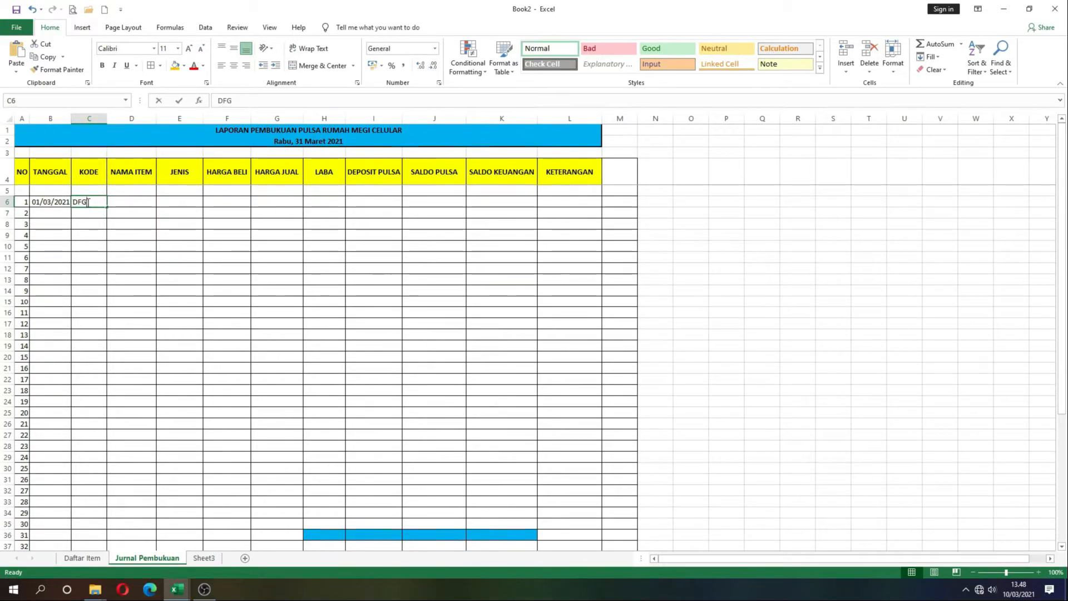
type("AX10")
key("Return")
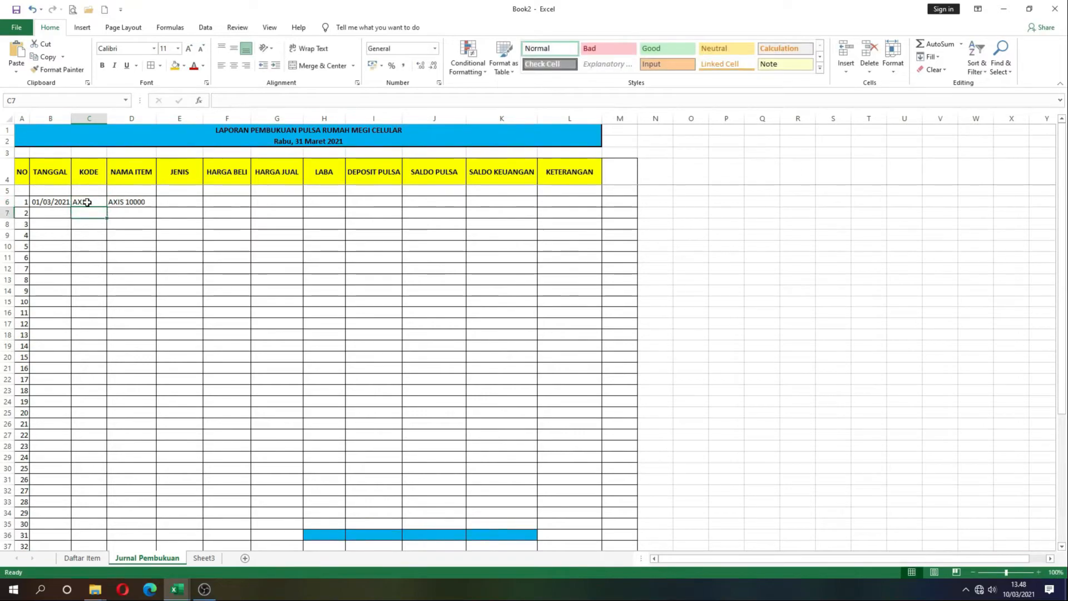
Step: Replace the code in C6 with the unlisted code T000 to test the error handling
left_click(87, 202)
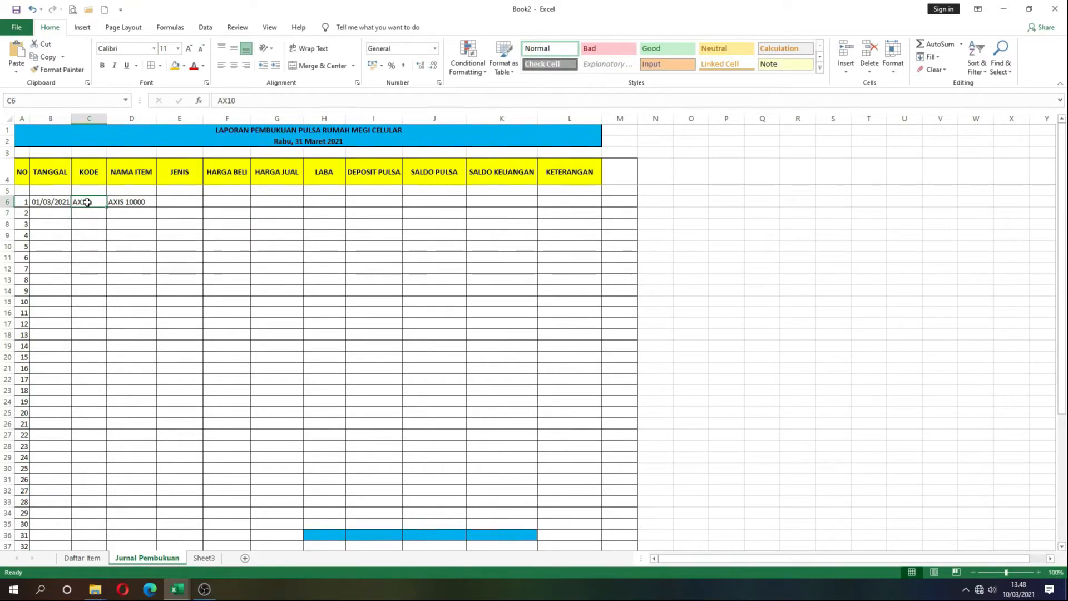
type("T0")
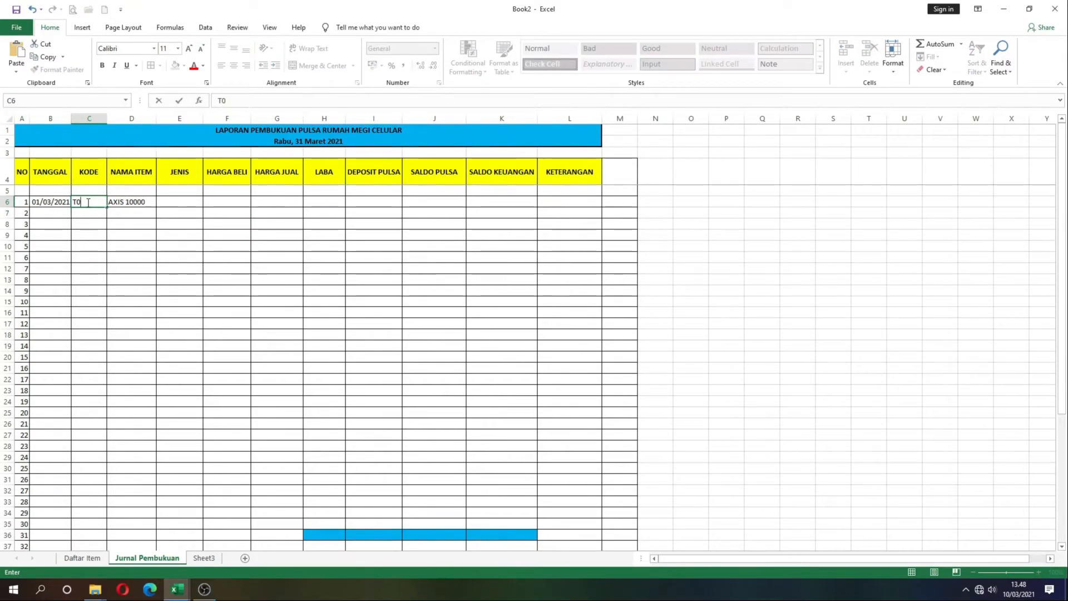
type("00")
key("Return")
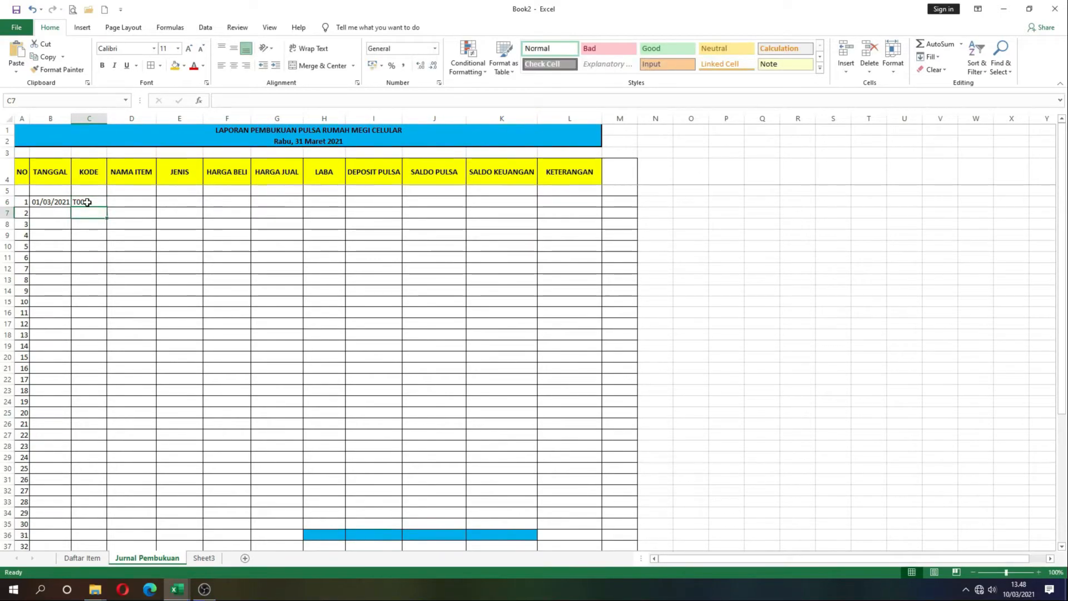
Step: Examine the D6 formula, highlighting its VLOOKUP part and its empty-text error argument
left_click(127, 203)
left_click(90, 205)
left_click(123, 205)
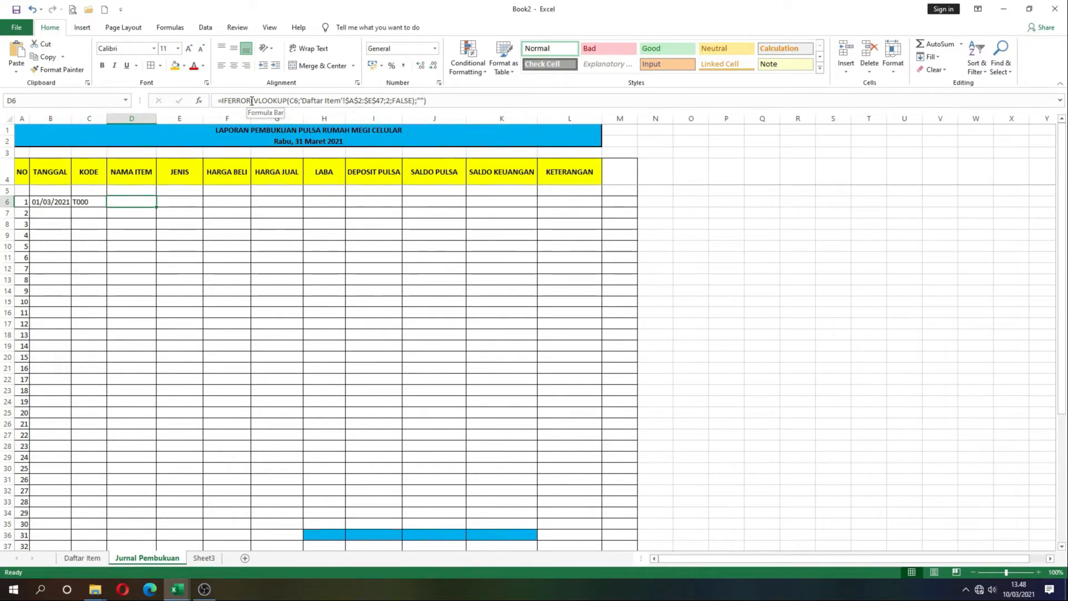
left_click_drag(254, 100, 412, 102)
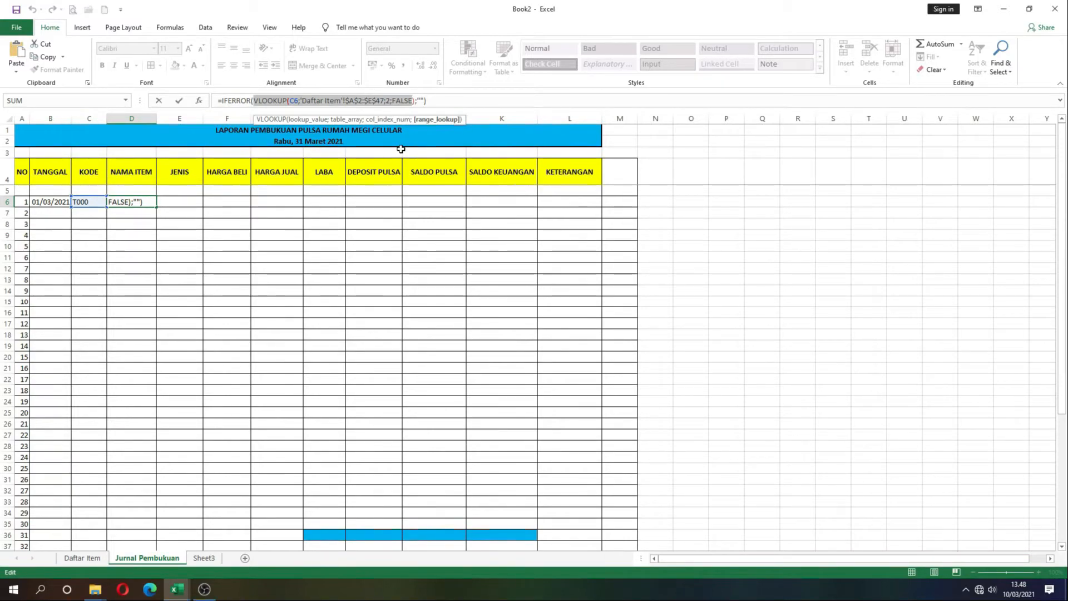
left_click_drag(416, 100, 423, 100)
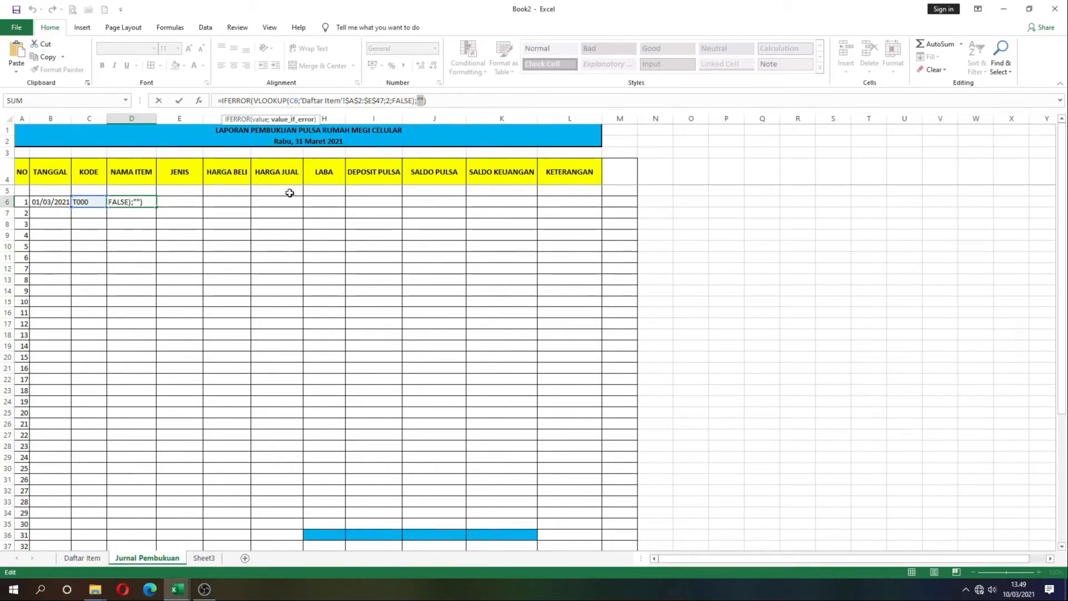
key("ctrl+Return")
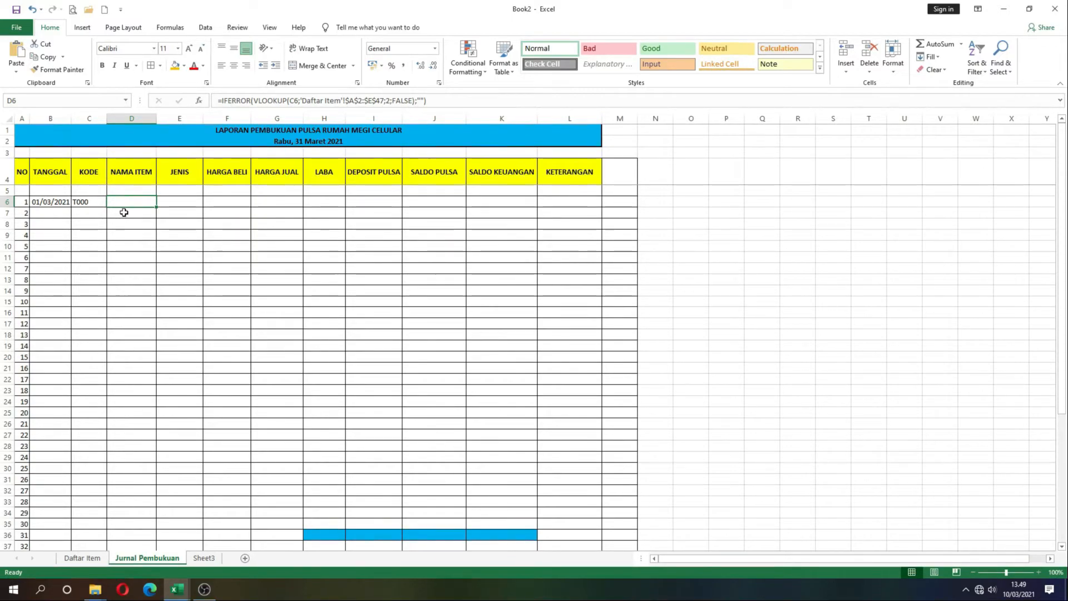
Step: Enter the listed code S5 in C6 so the row has a valid item
left_click(174, 201)
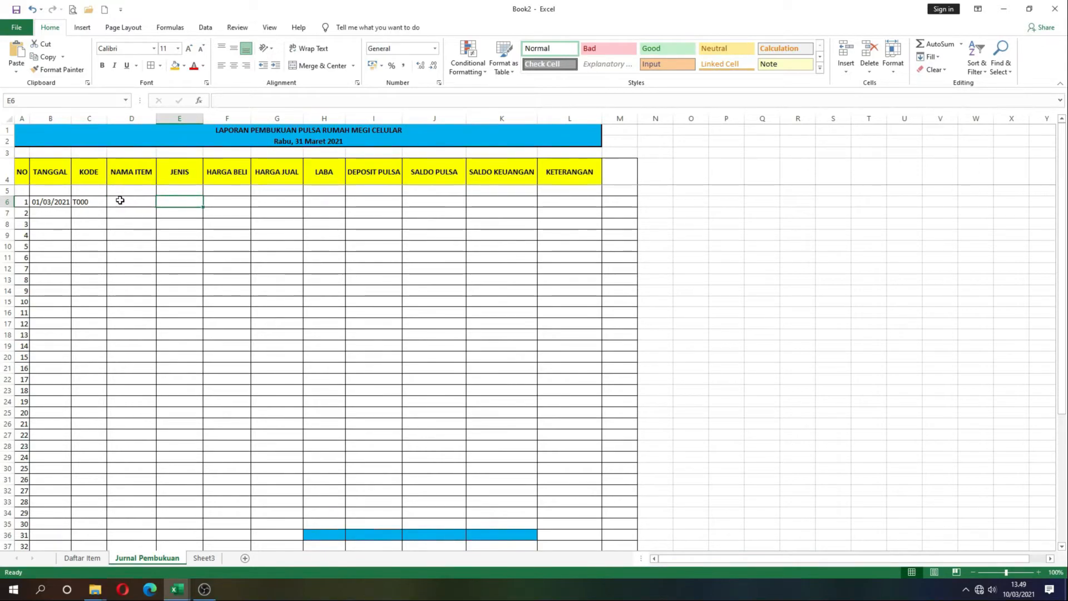
left_click(81, 201)
type("S5")
key("Return")
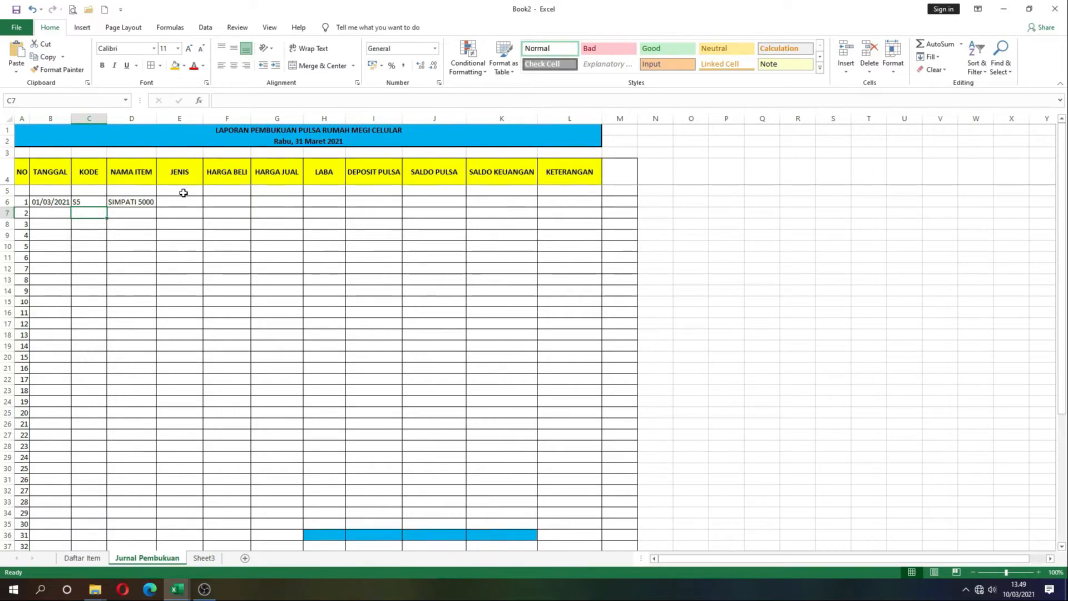
Step: Copy the full IFERROR lookup formula text from D6 into JENIS cell E6
left_click(183, 199)
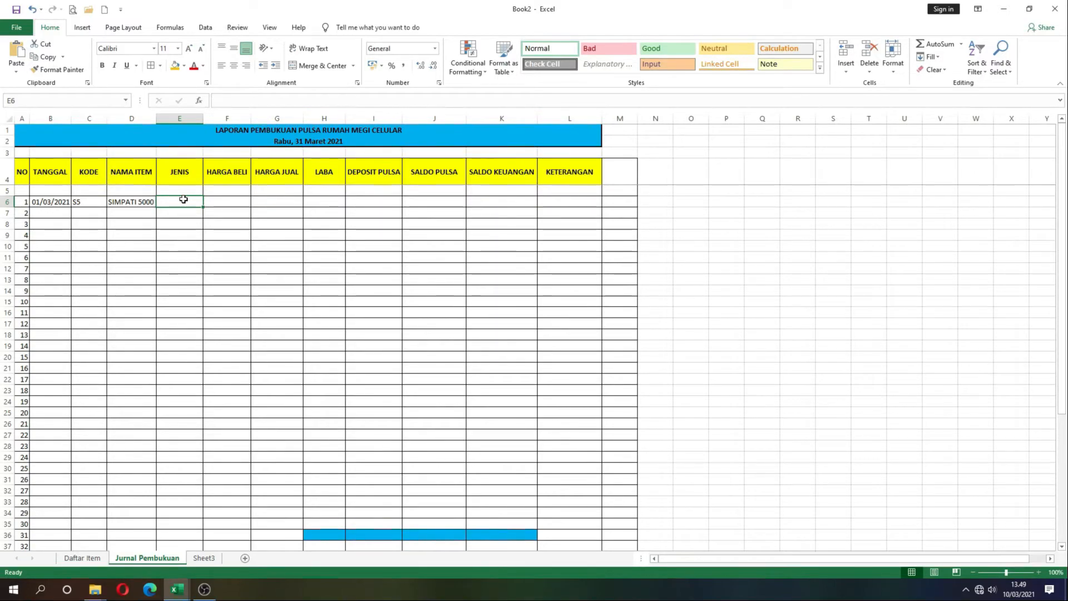
left_click(130, 203)
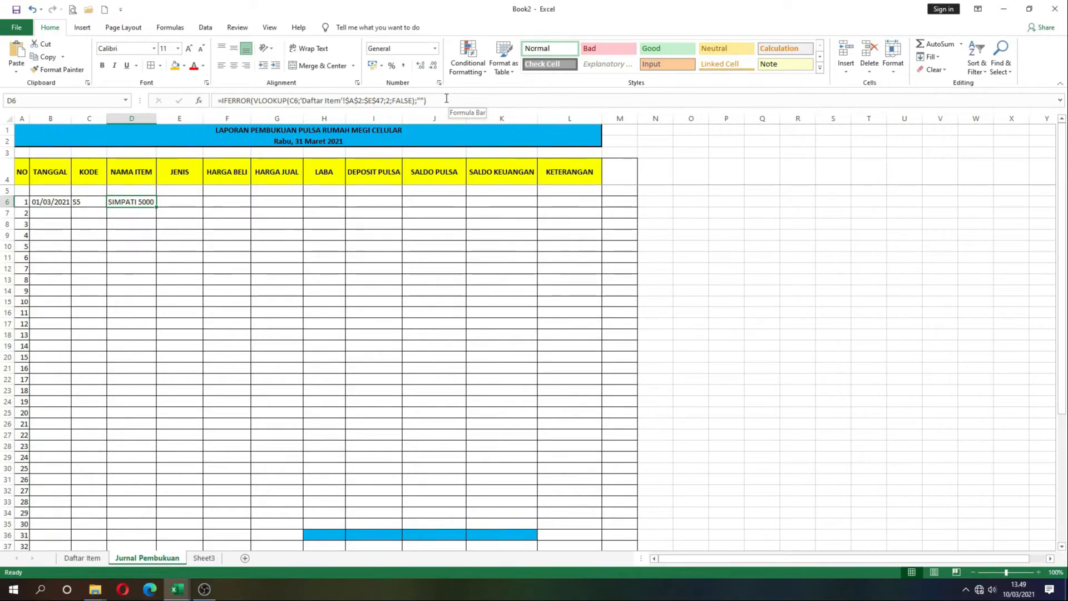
left_click_drag(445, 99, 228, 102)
key("ctrl+c")
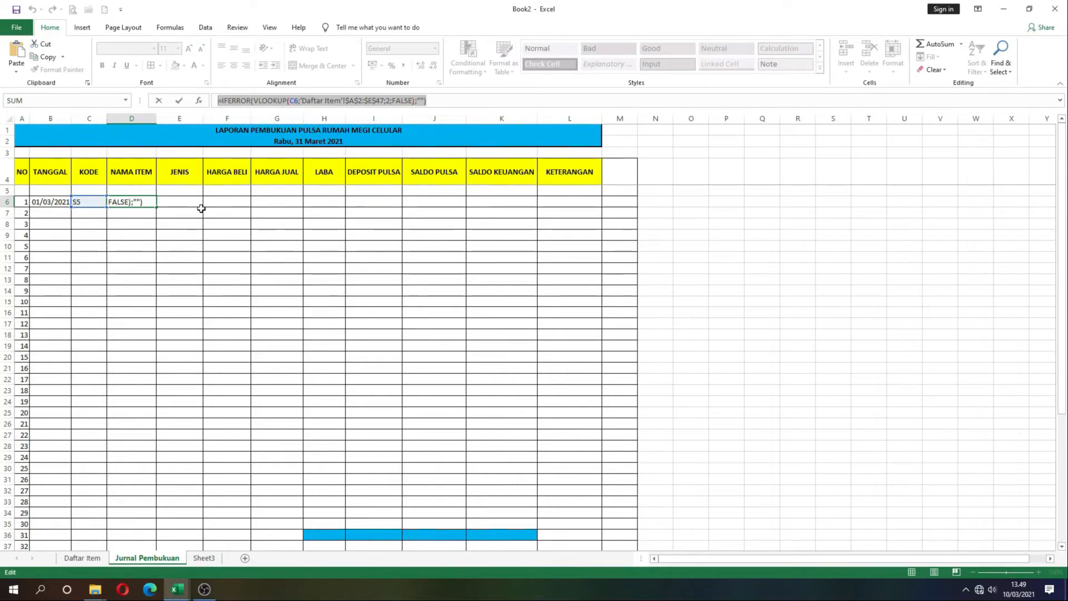
left_click(201, 203)
left_click(236, 101)
key("Escape")
left_click(191, 201)
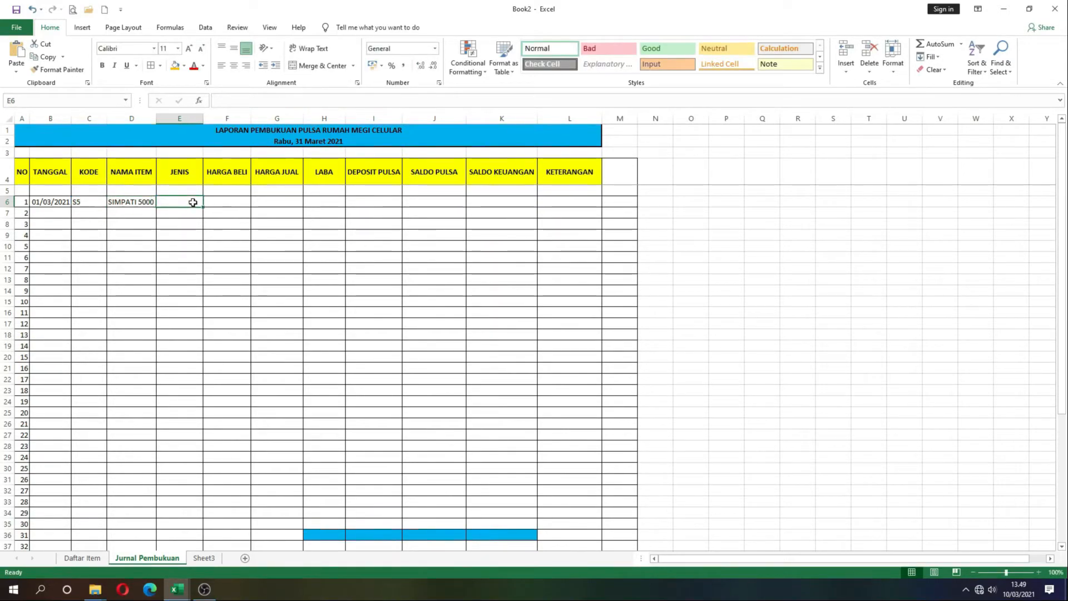
left_click(283, 103)
key("ctrl+v")
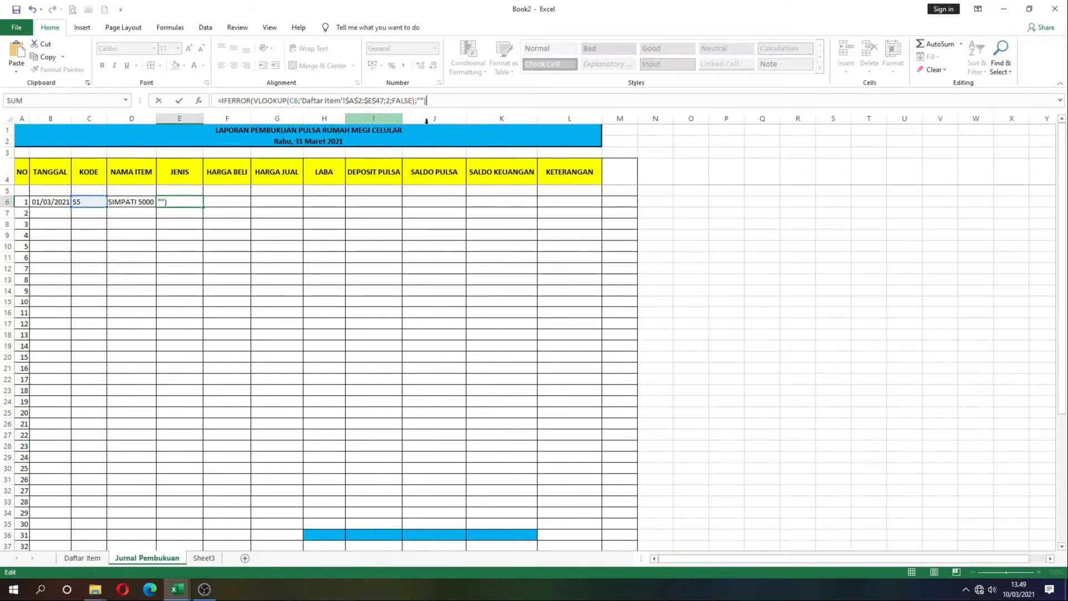
Step: Set the VLOOKUP column index in the E6 formula to 3 and commit the formula
left_click(393, 101)
key("BackSpace")
type("3")
key("Return")
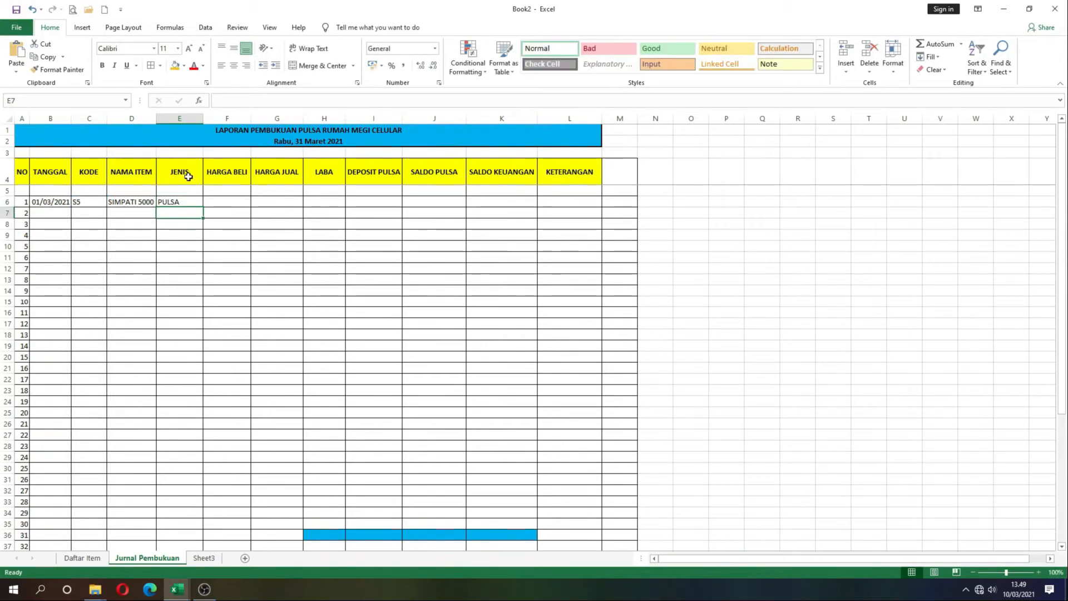
Step: Test the item name and type lookups by entering the code AKS01 in C6
left_click(93, 202)
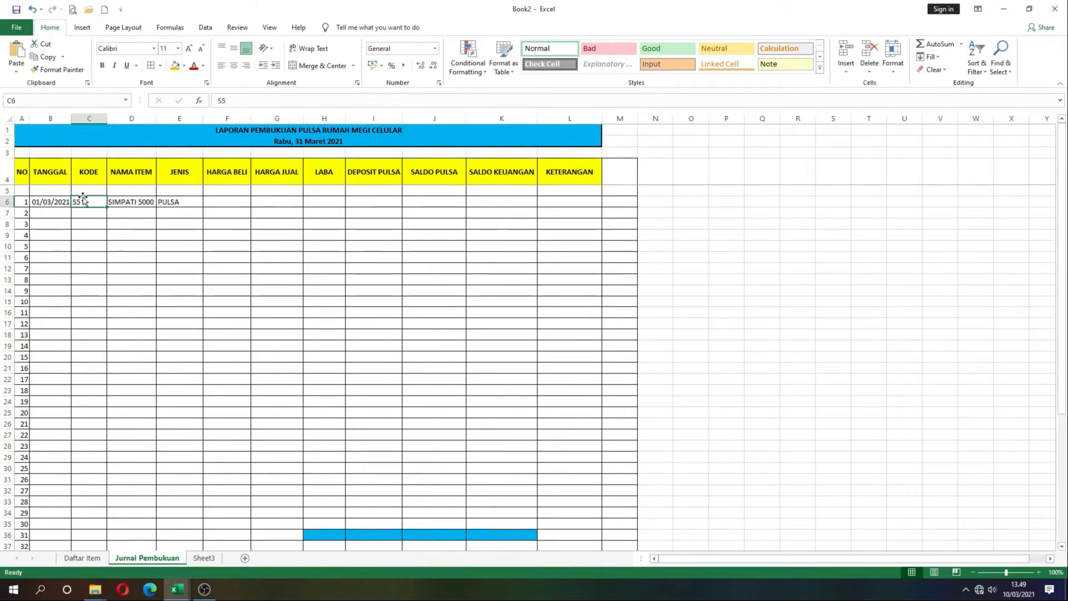
type("AKS01")
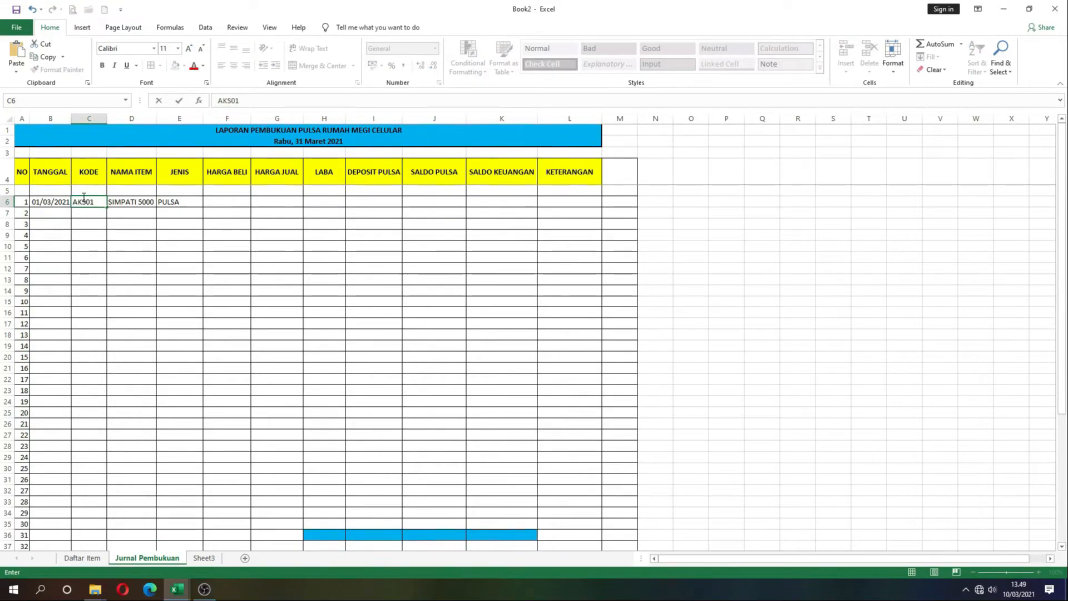
key("Return")
Step: Change the code in C6 to S10 and autofit the NAMA ITEM column width to its contents
left_click(84, 199)
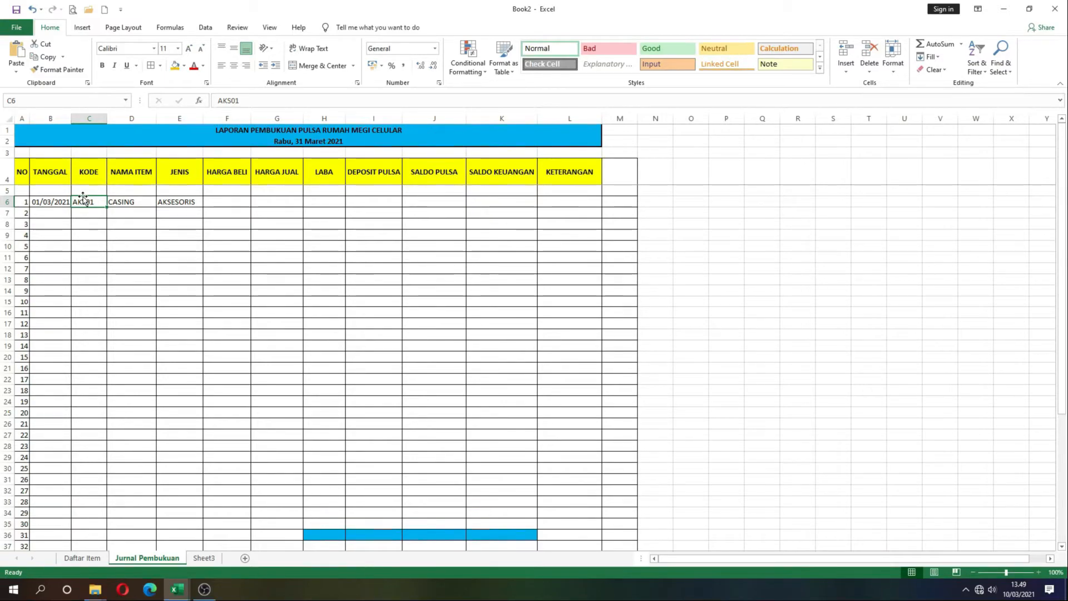
type("S")
type("10")
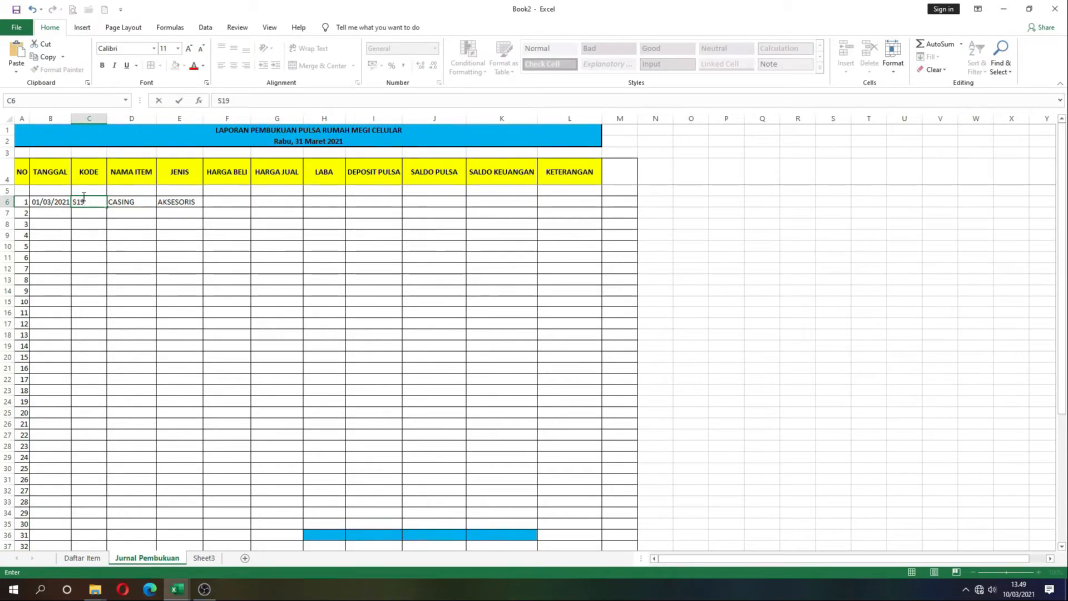
key("Return")
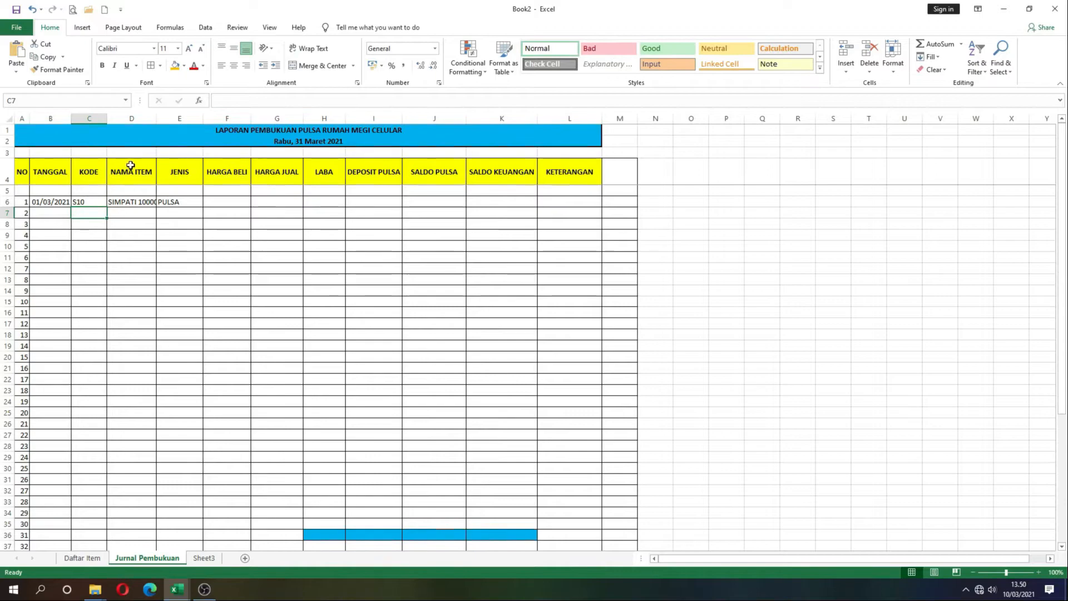
double_click(157, 118)
left_click(97, 204)
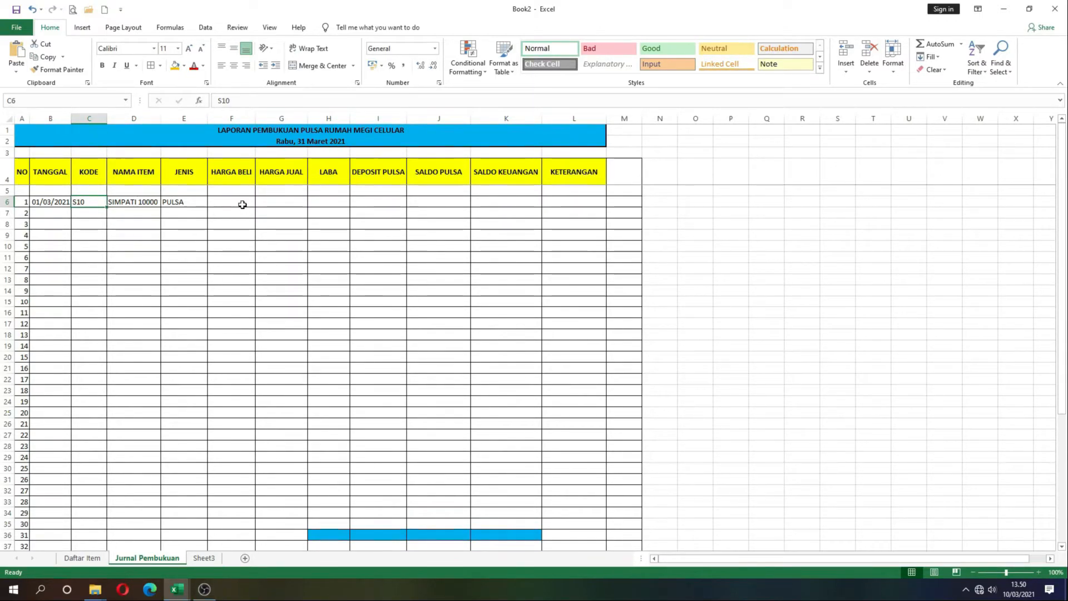
Step: Copy the full IFERROR lookup formula text from JENIS cell E6
left_click(235, 200)
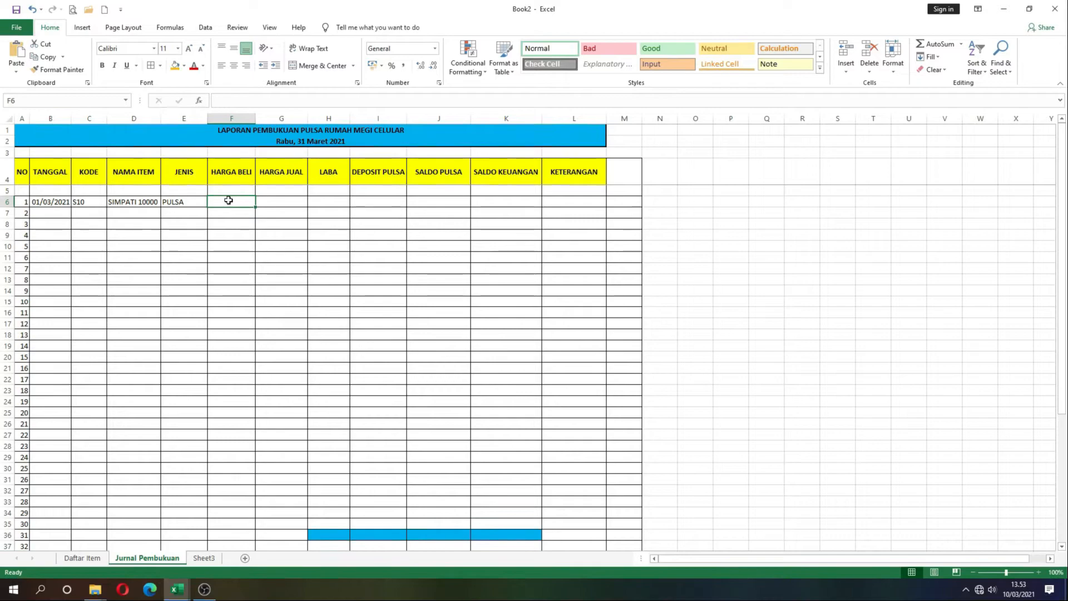
left_click(188, 204)
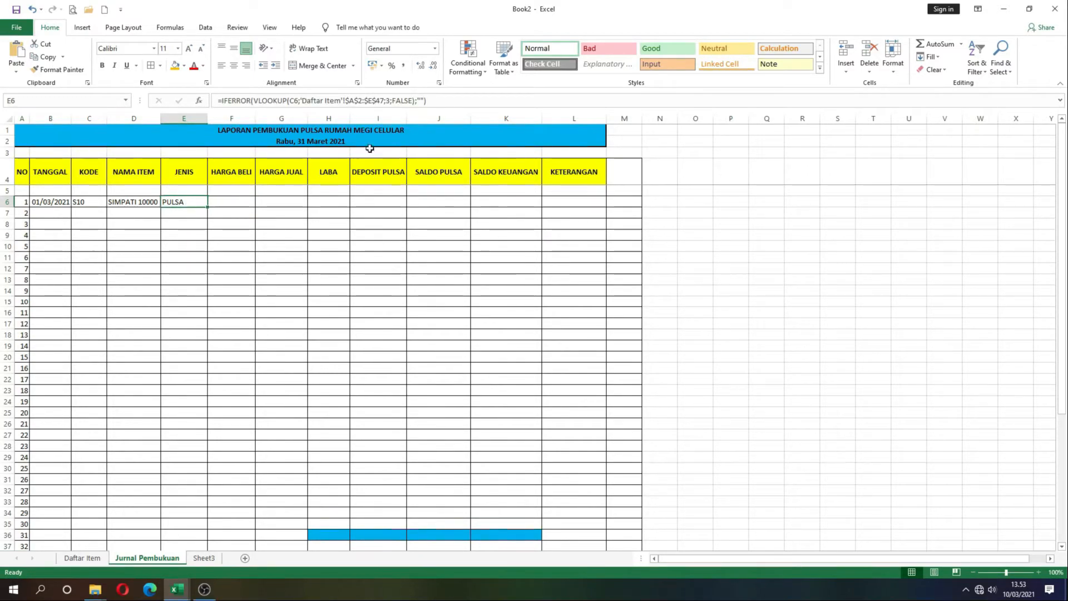
left_click_drag(445, 101, 209, 107)
key("ctrl+c")
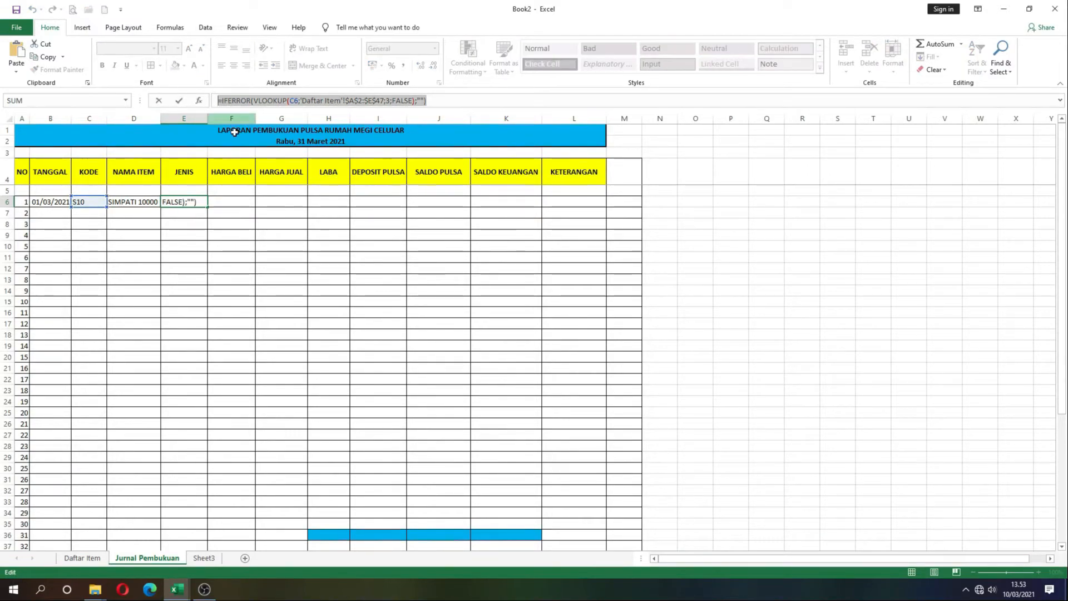
type("=")
left_click(231, 202)
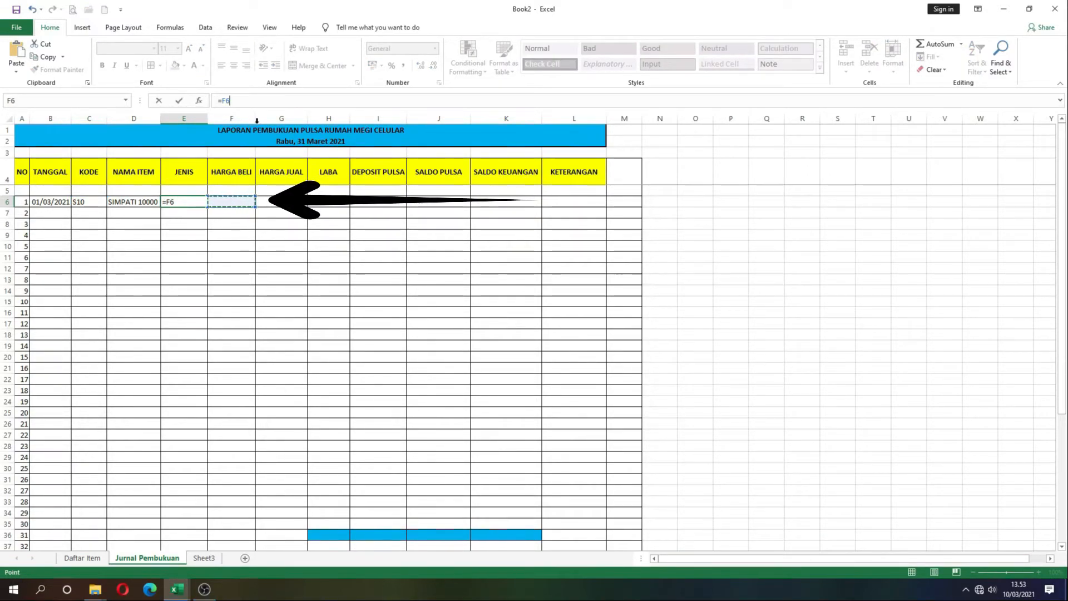
left_click_drag(221, 101, 257, 104)
key("Escape")
left_click(257, 103)
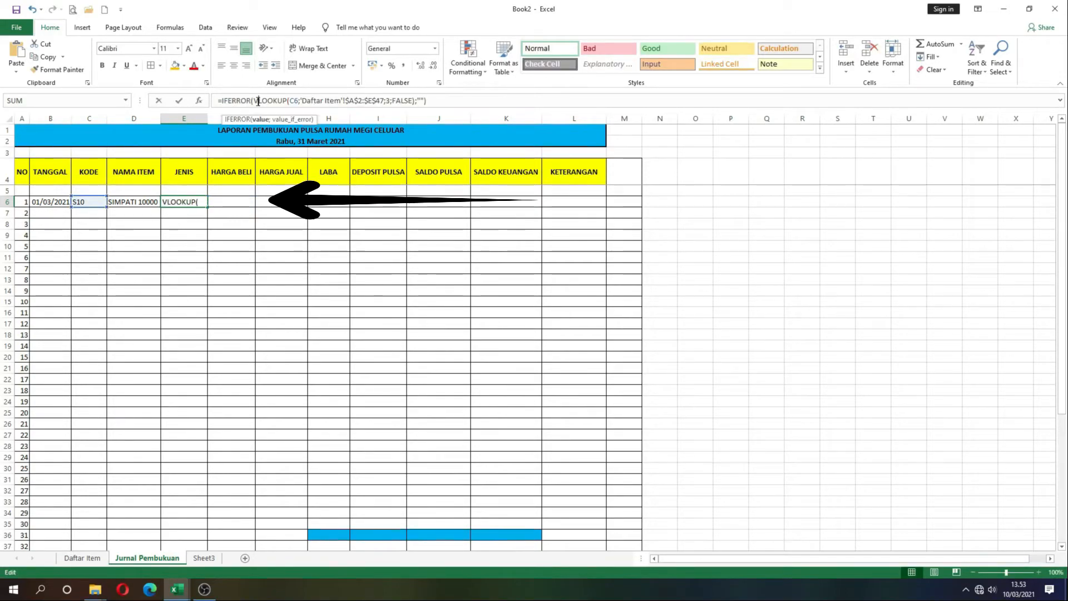
Step: Check the price columns on the Daftar Item sheet and paste the copied lookup formula into HARGA BELI cell F6
left_click(239, 199)
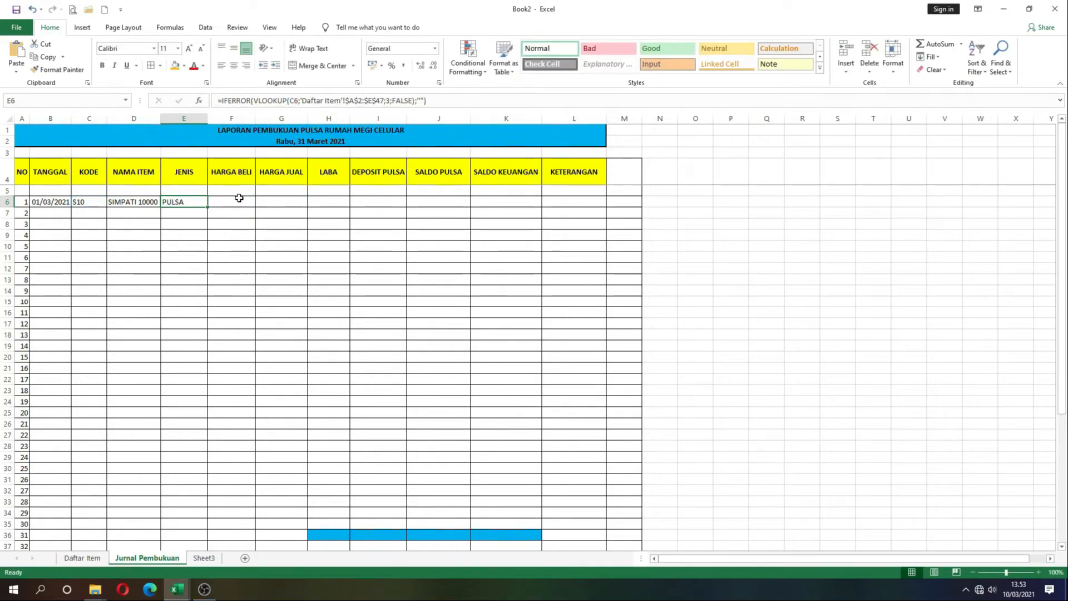
left_click(266, 100)
key("ctrl+v")
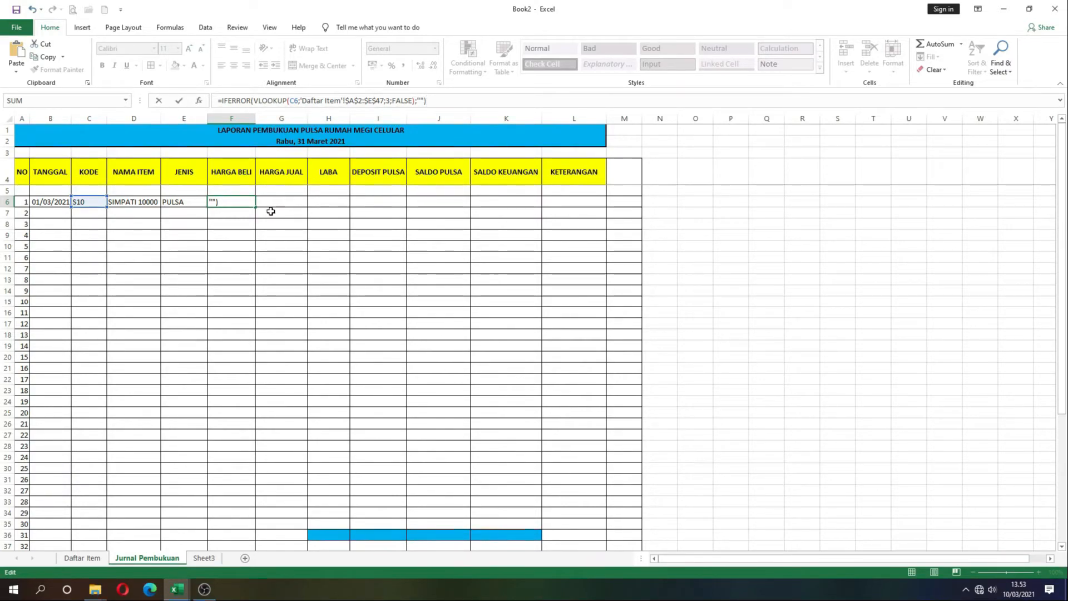
key("Escape")
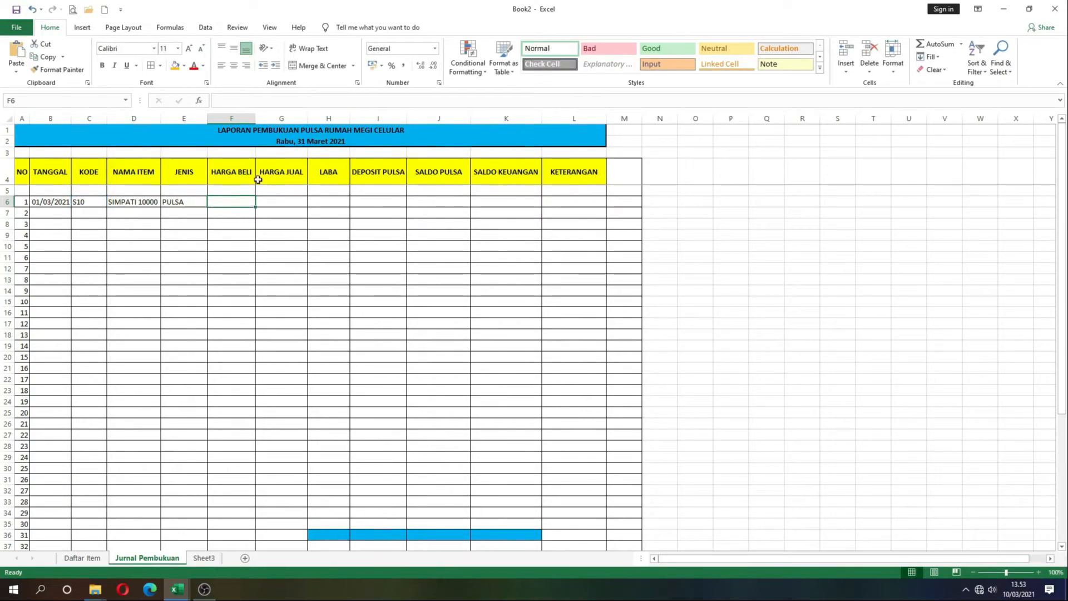
left_click(94, 559)
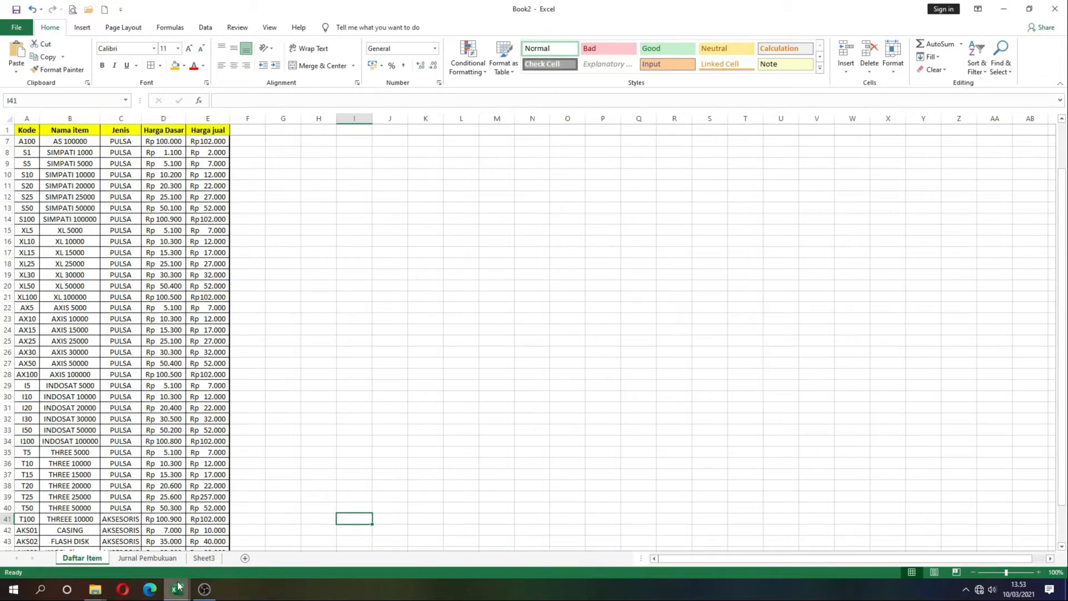
left_click(147, 558)
left_click(307, 101)
key("ctrl+v")
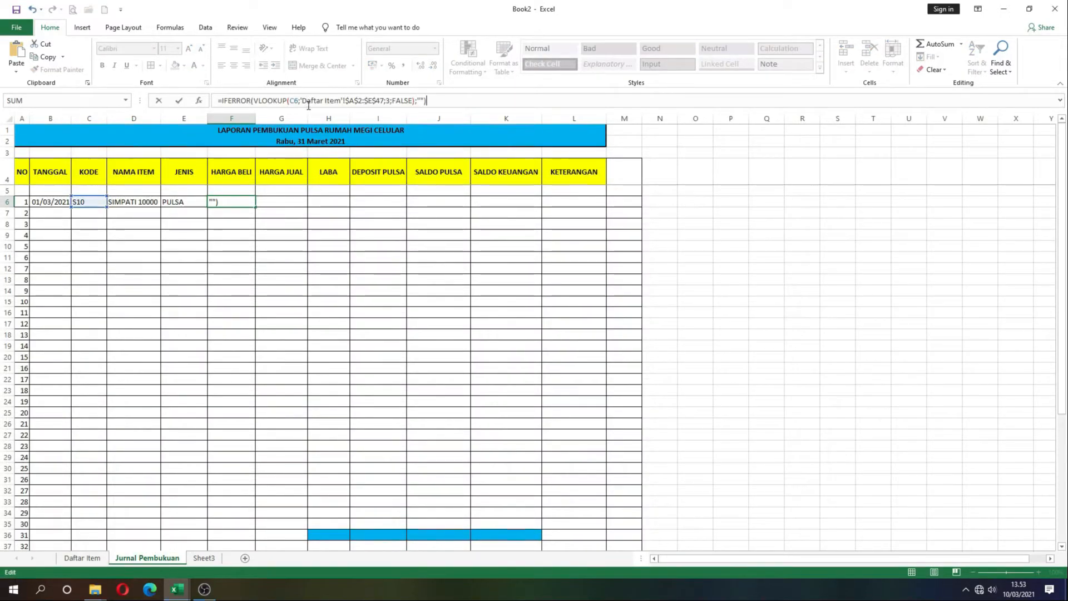
Step: Set the VLOOKUP column index in F6 to 4 and the IFERROR fallback to "0", and commit the formula
left_click(389, 101)
key("BackSpace")
type("4")
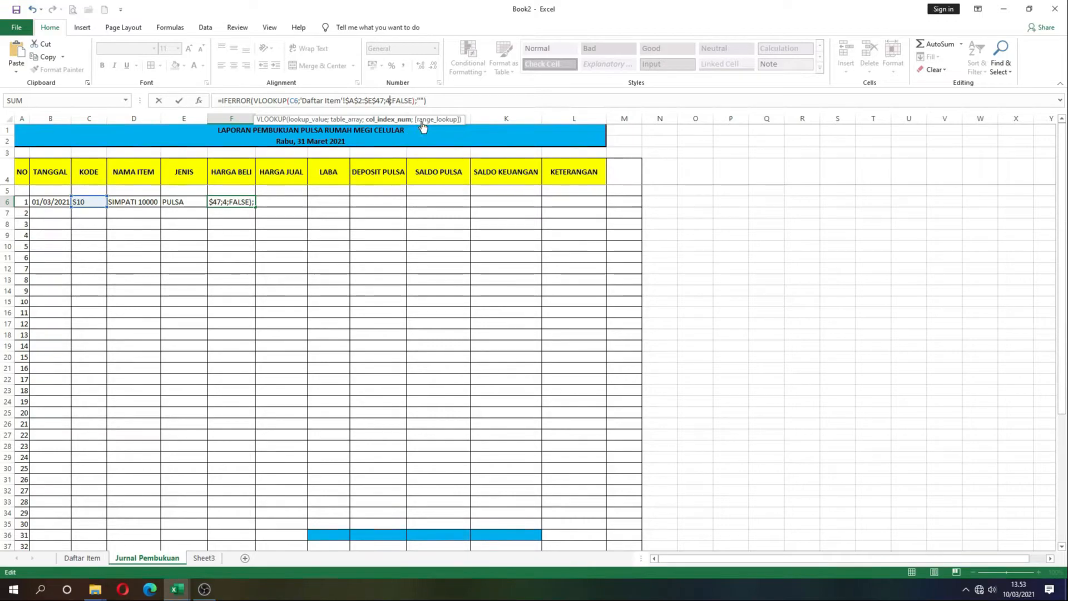
left_click(422, 101)
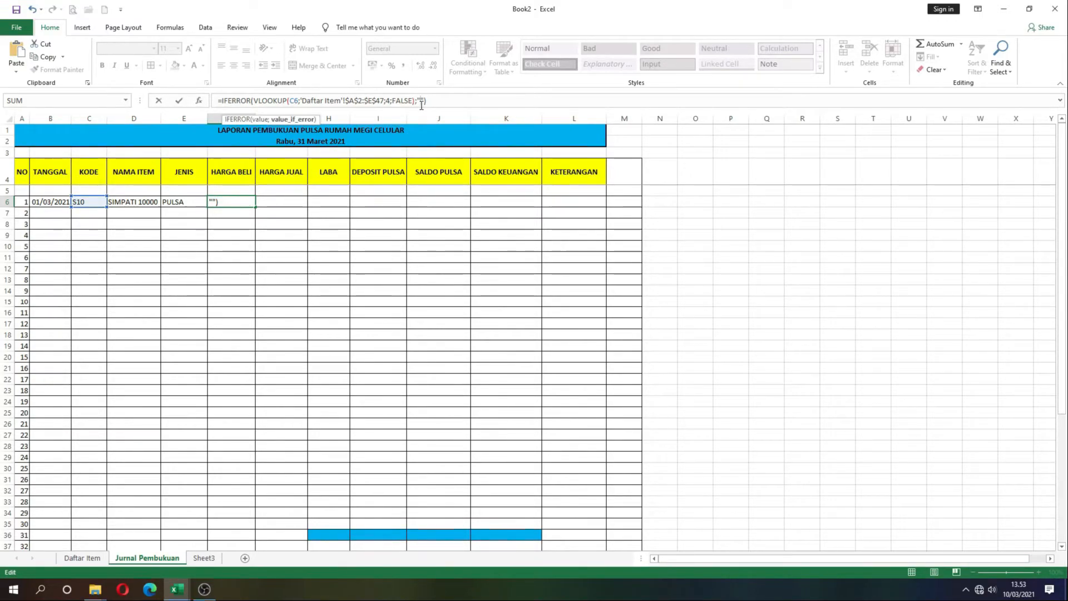
type("0")
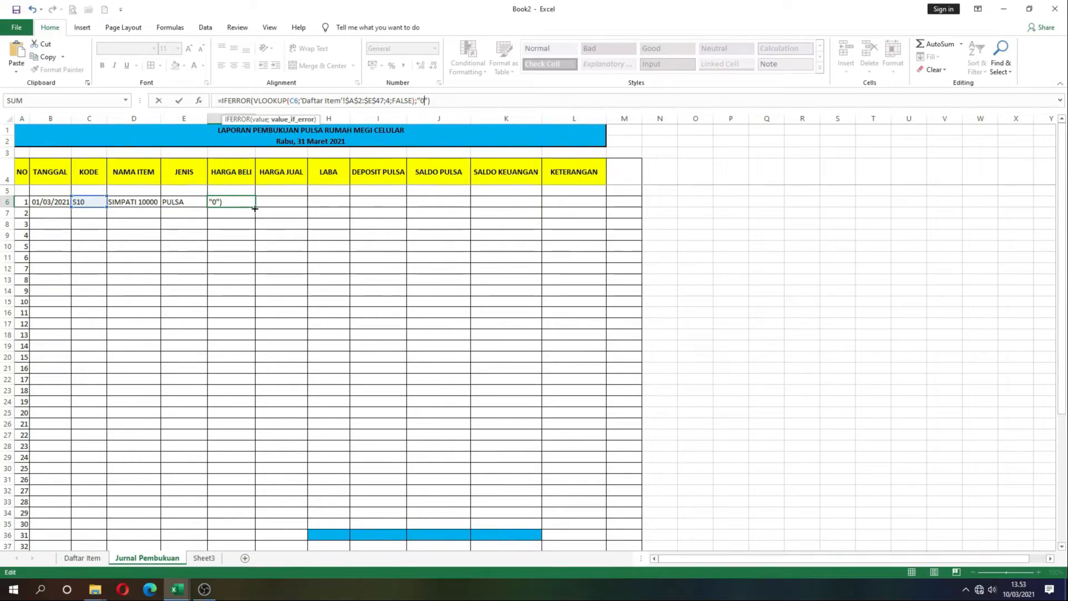
key("Return")
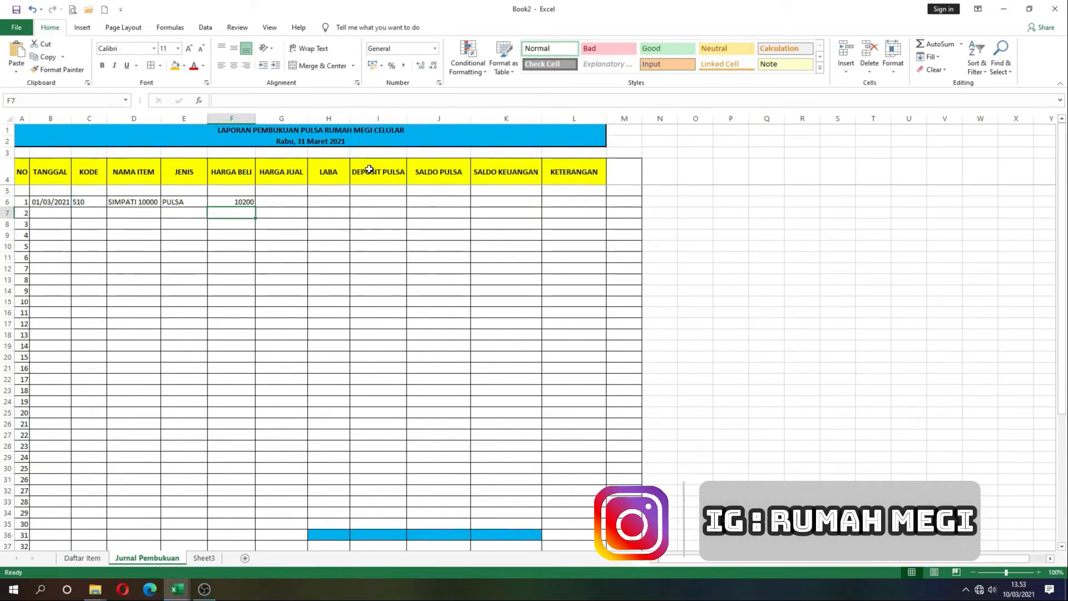
left_click(236, 203)
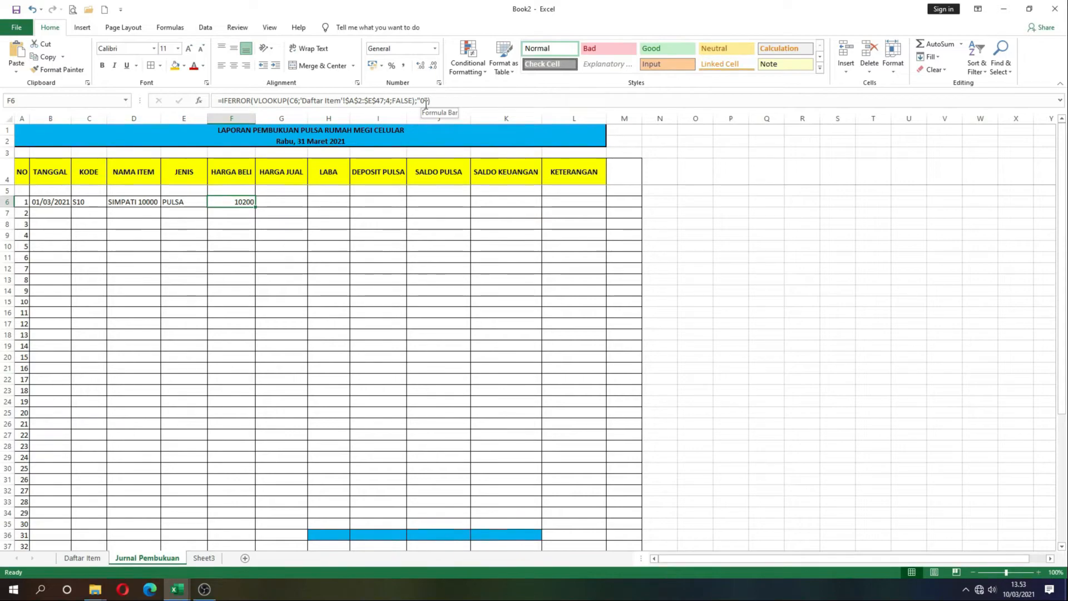
Step: Test the error handling of the lookups by entering the nonexistent code FKGDG in C6
left_click(86, 200)
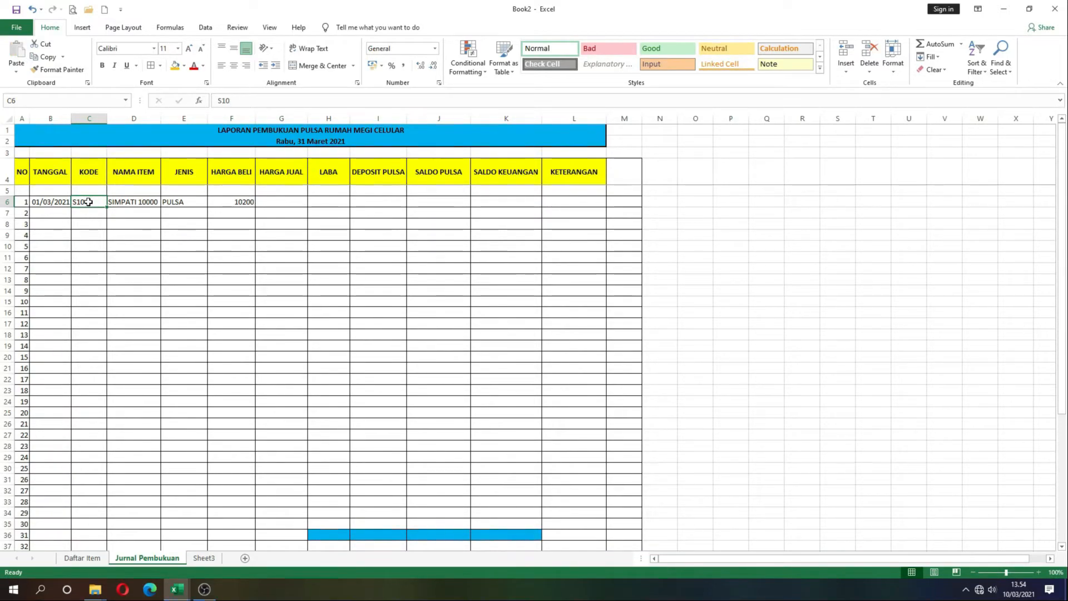
type("FKGDG")
key("Return")
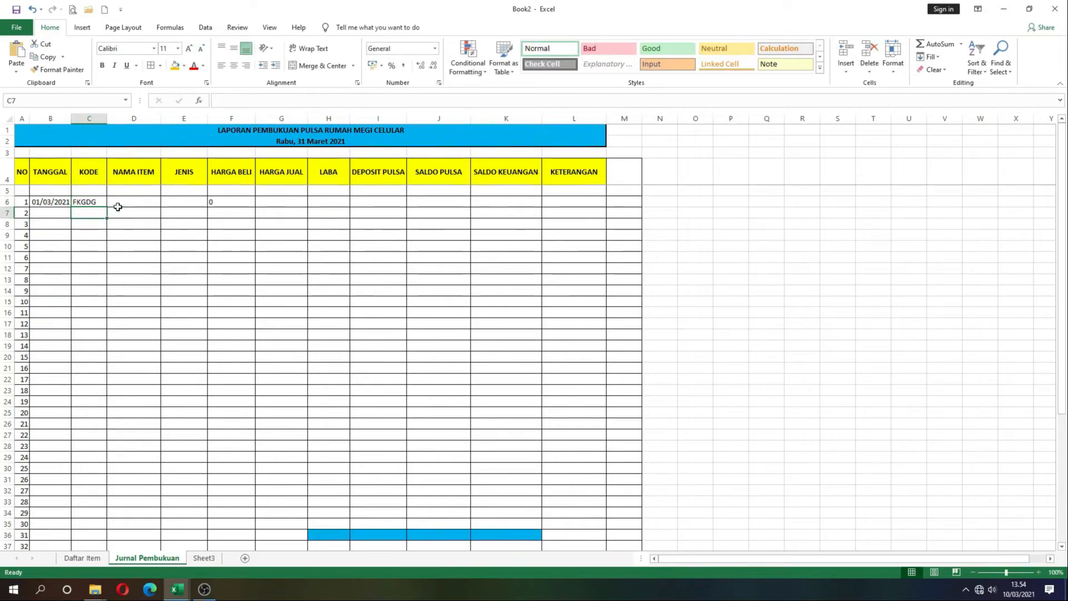
left_click(216, 204)
left_click(204, 204)
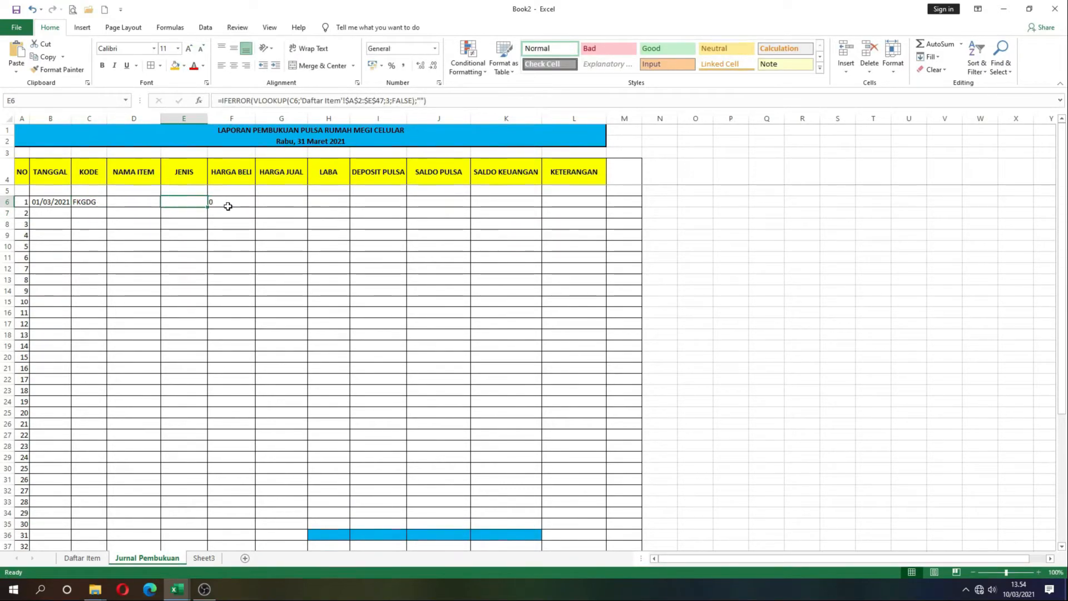
Step: Change the code in C6 to XL5 and check the HARGA BELI lookup in F6
left_click(96, 207)
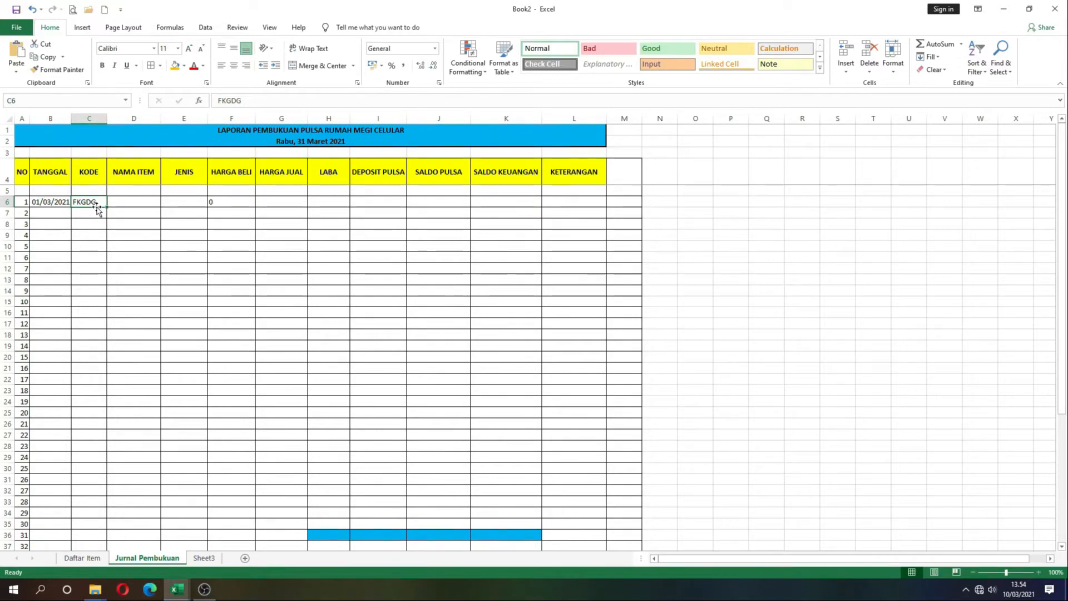
type("XL5")
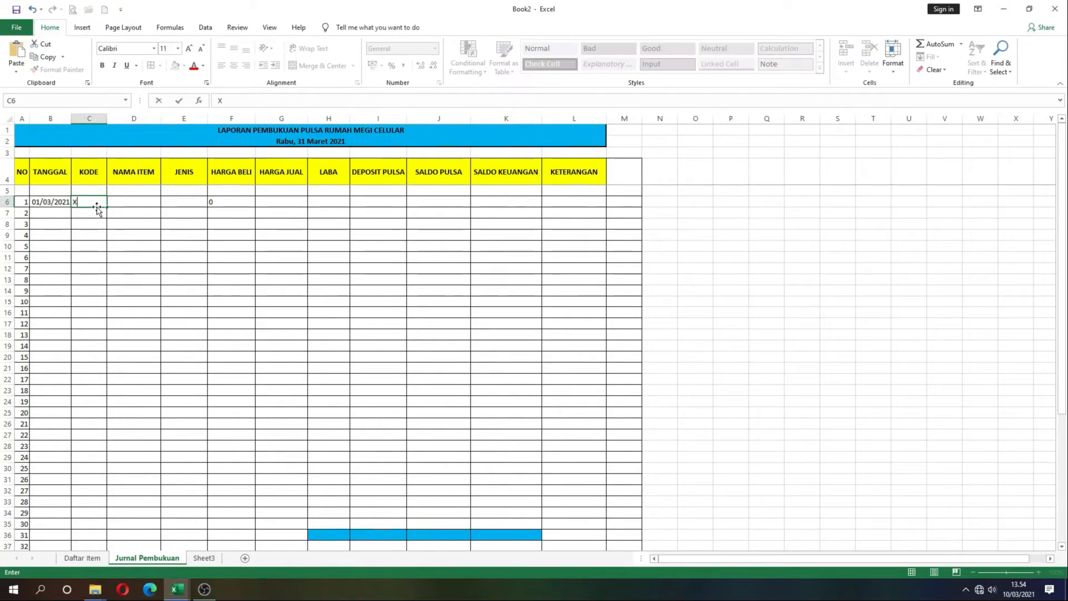
key("Return")
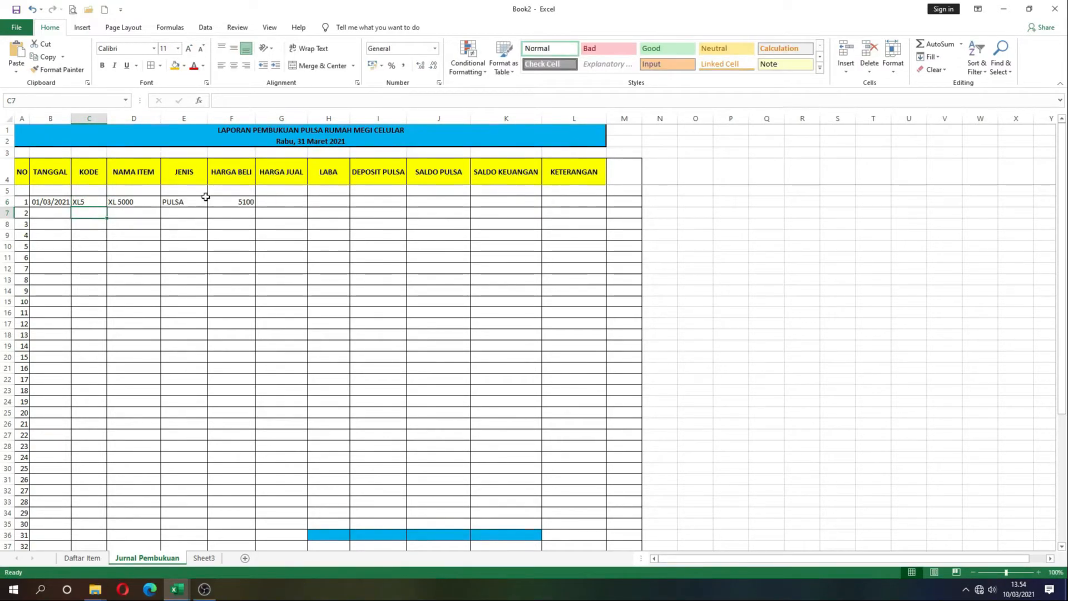
left_click(239, 201)
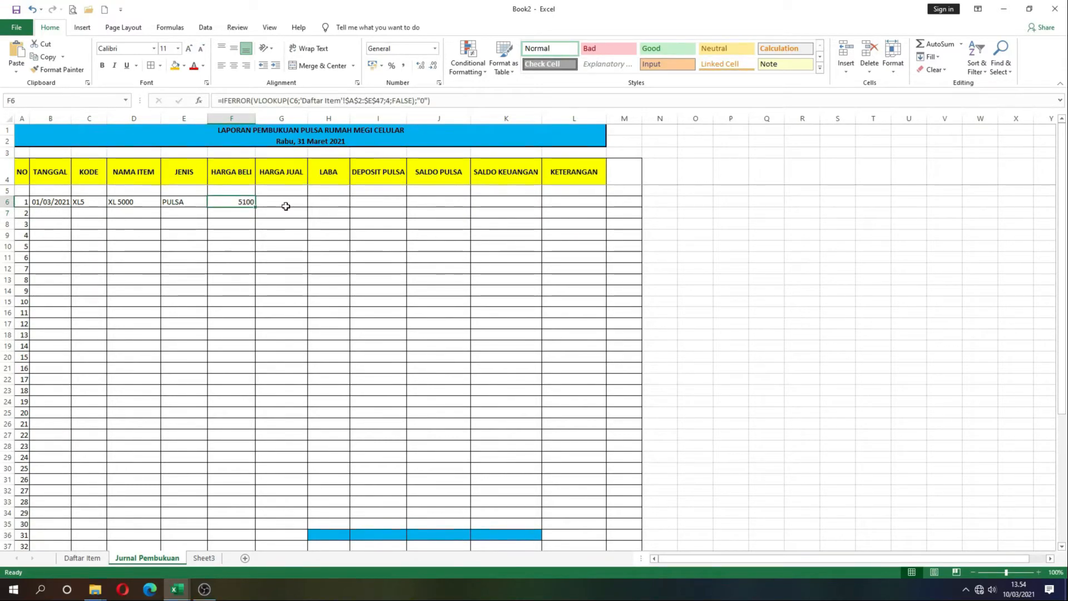
Step: Copy the full IFERROR lookup formula text from F6 into HARGA JUAL cell G6
left_click(287, 205)
left_click(245, 202)
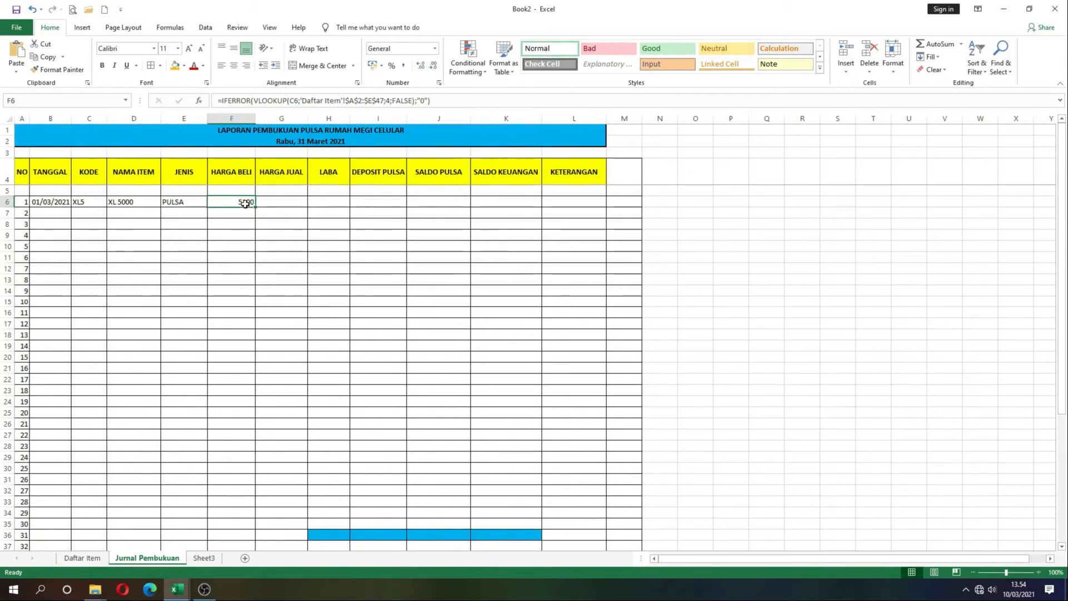
left_click_drag(431, 101, 211, 99)
key("ctrl+c")
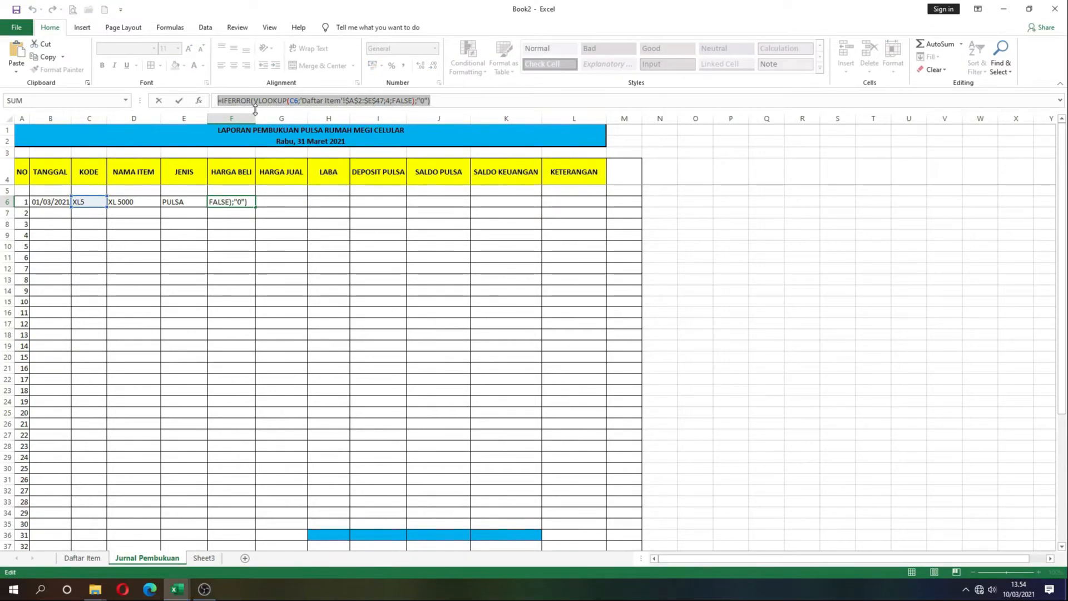
key("Escape")
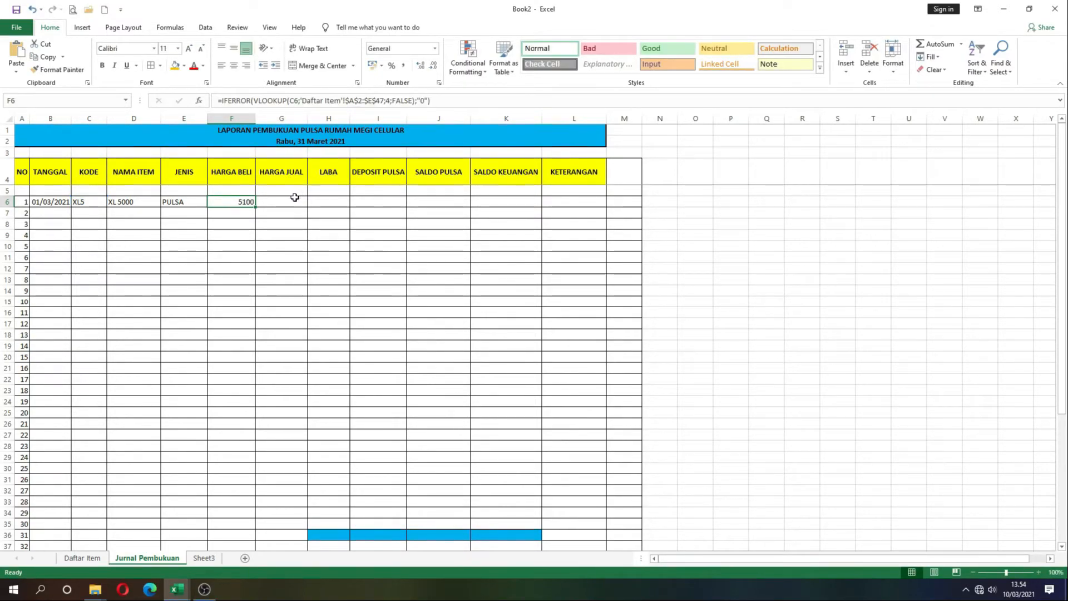
left_click(294, 199)
left_click(312, 104)
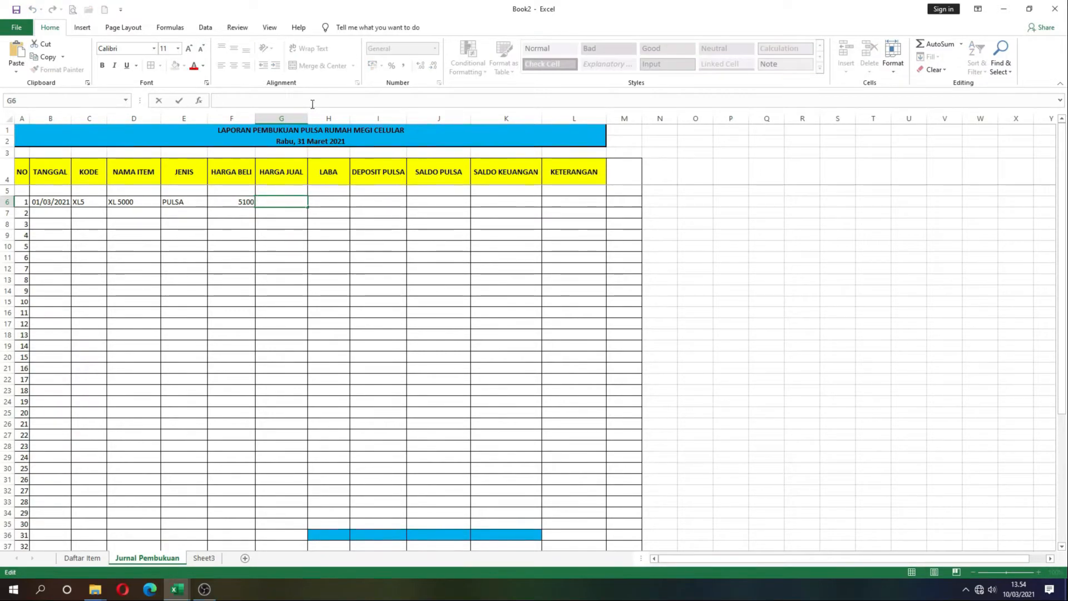
key("ctrl+v")
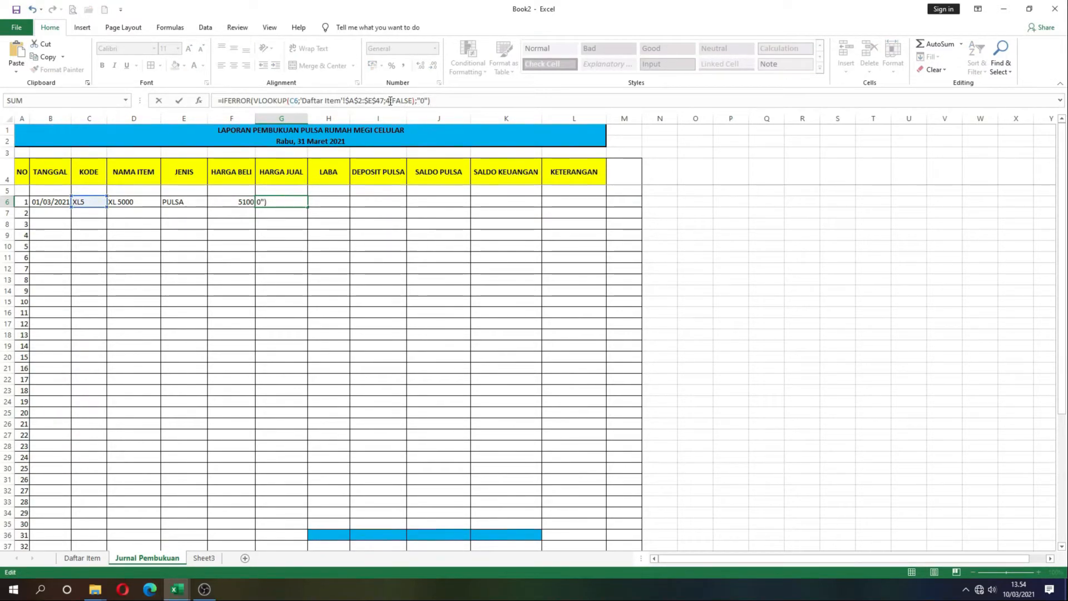
Step: Set the VLOOKUP column index in the G6 formula to 5 and commit the formula
left_click(390, 101)
key("BackSpace")
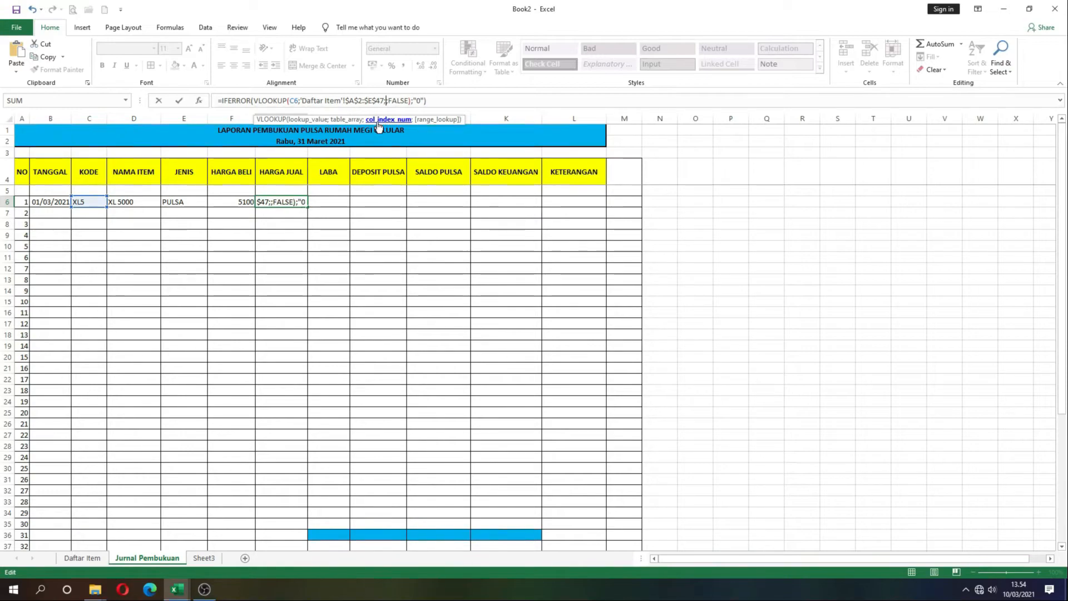
type("5")
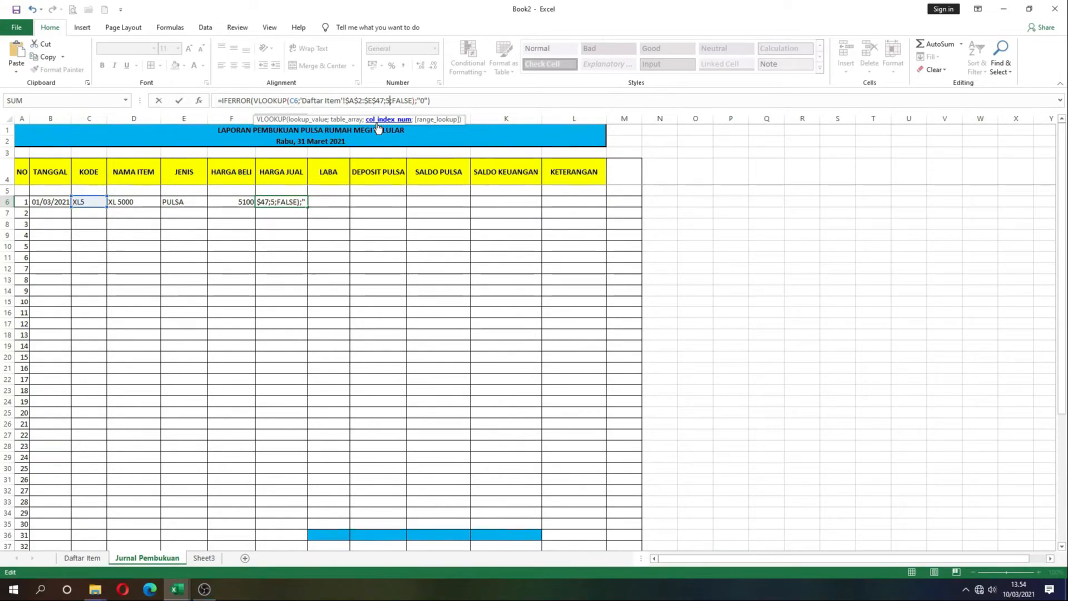
key("Return")
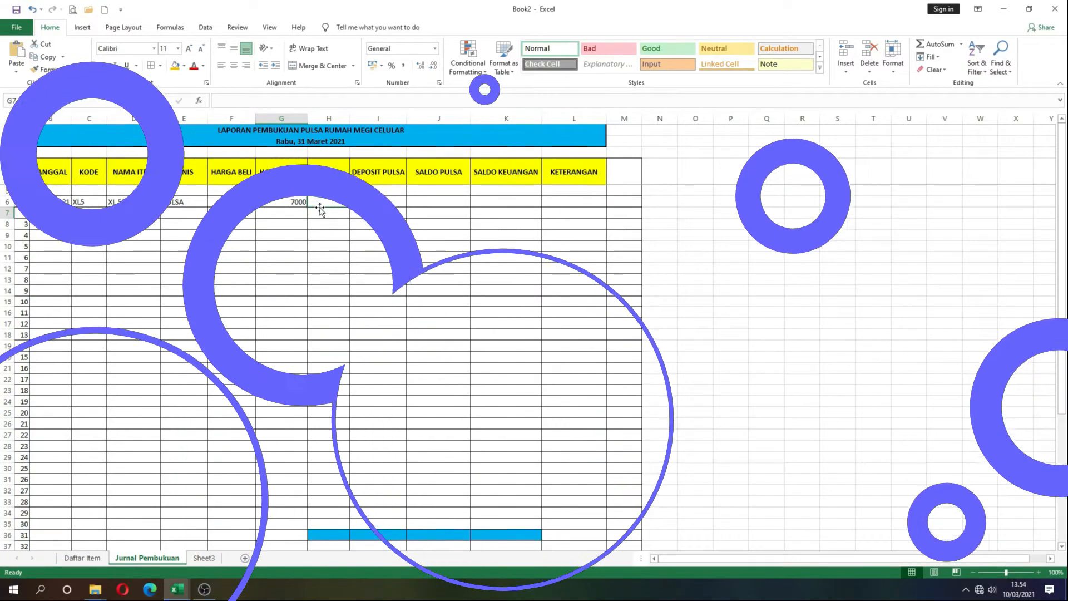
Step: Calculate the profit in LABA cell H6 as selling price minus purchase price with =G6-F6
left_click(320, 208)
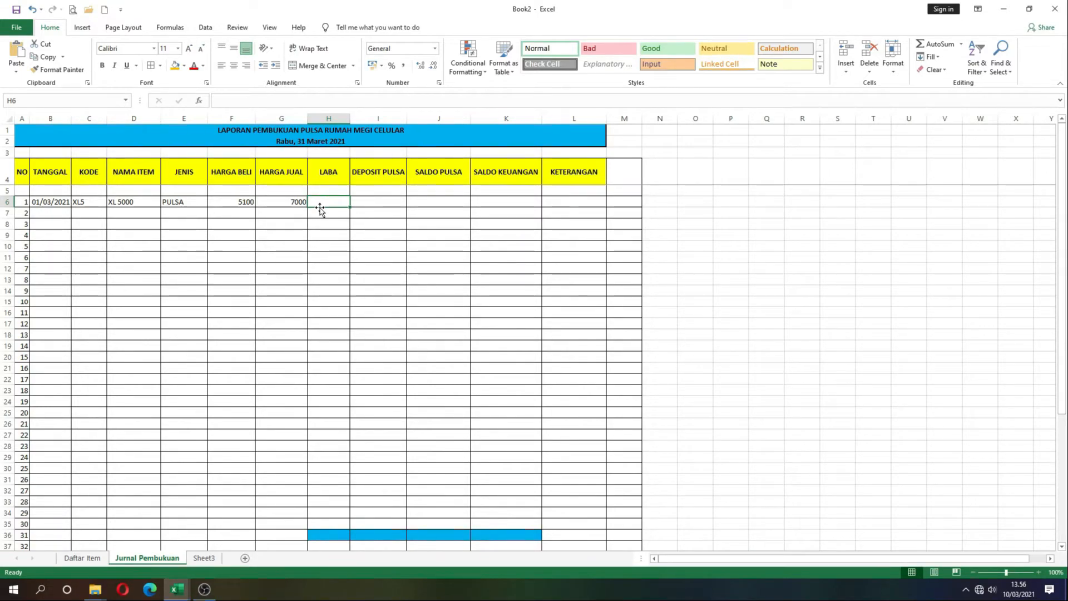
type("=")
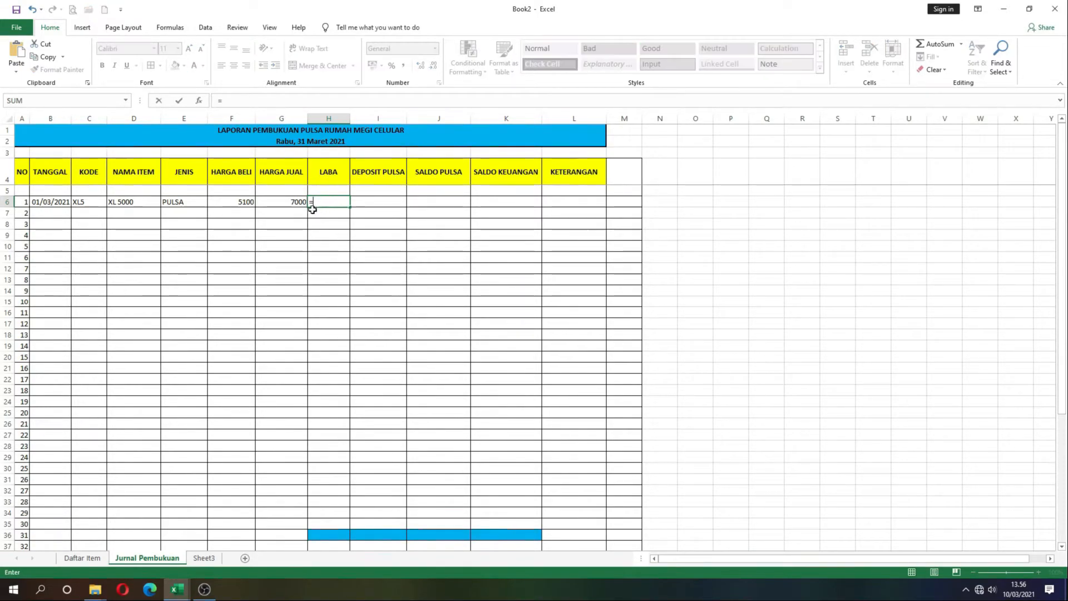
left_click(283, 204)
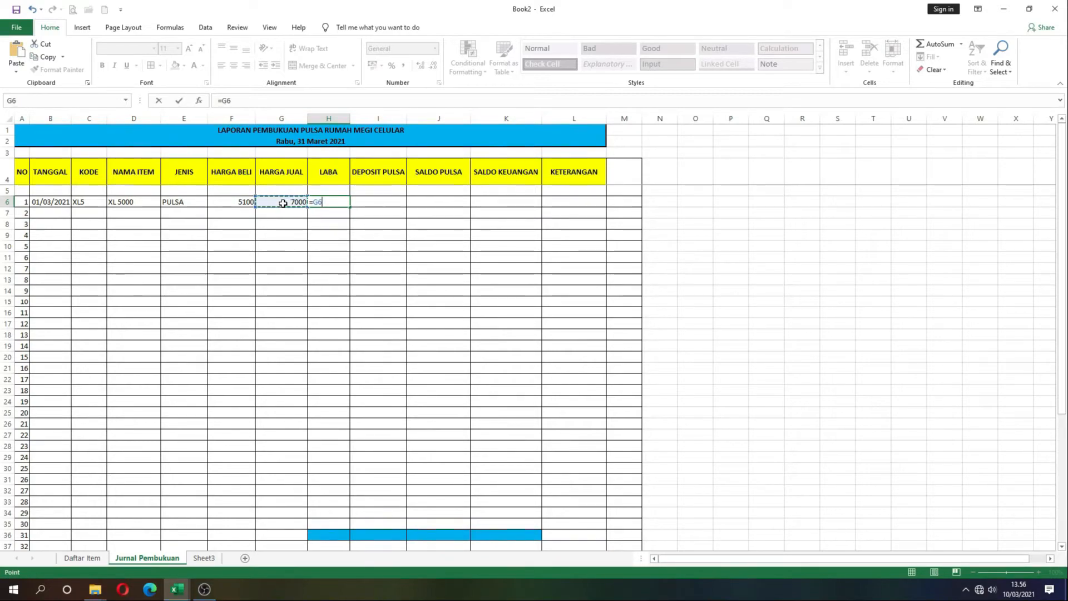
type("-")
left_click(234, 202)
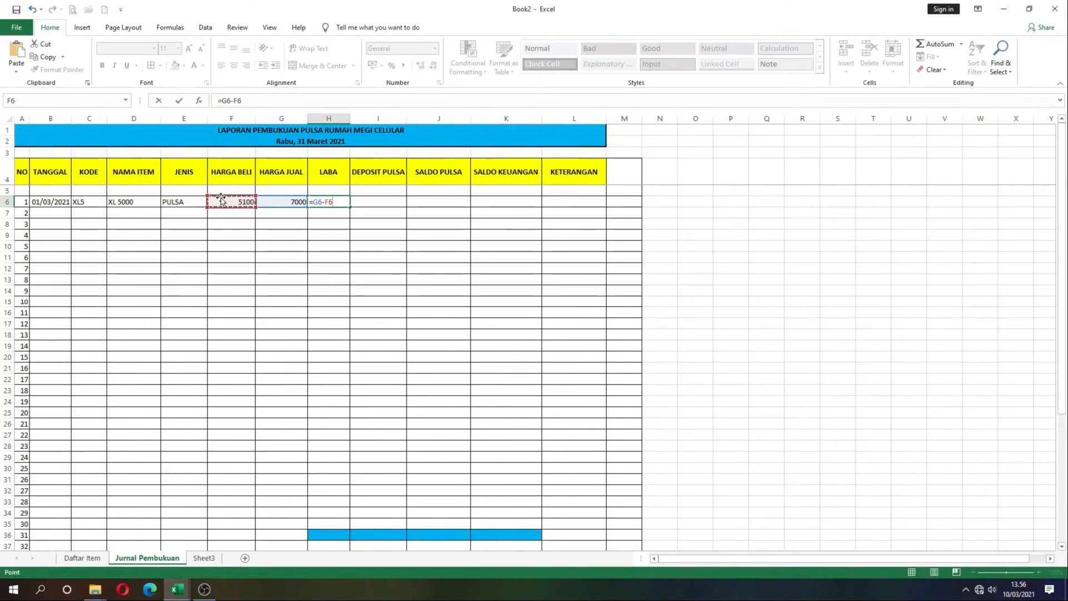
key("Return")
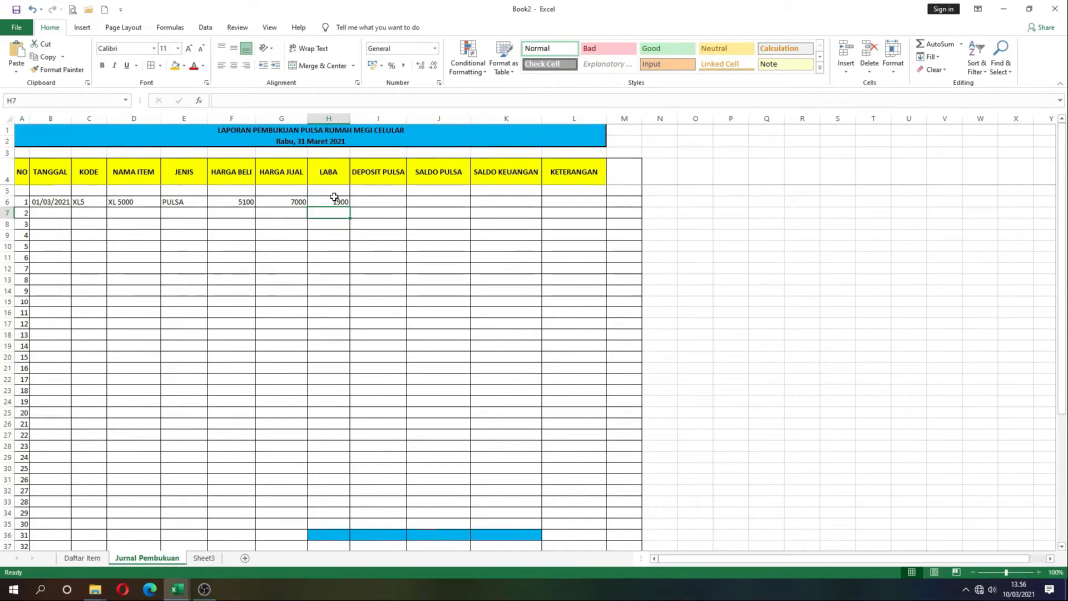
Step: Review the formulas in HARGA JUAL G6, HARGA BELI F6 and LABA H6
left_click(295, 202)
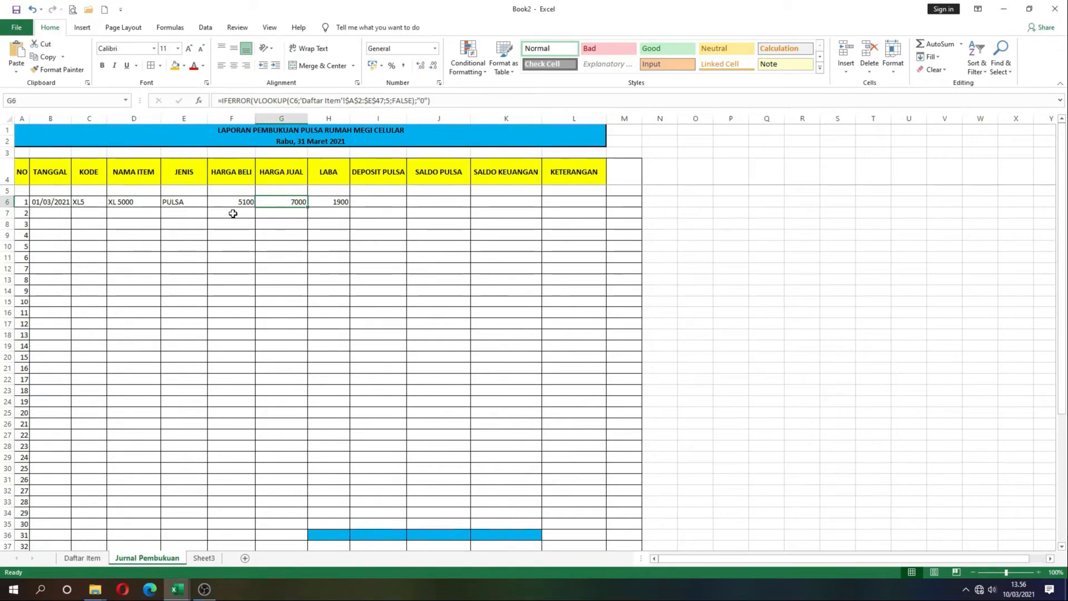
left_click(234, 201)
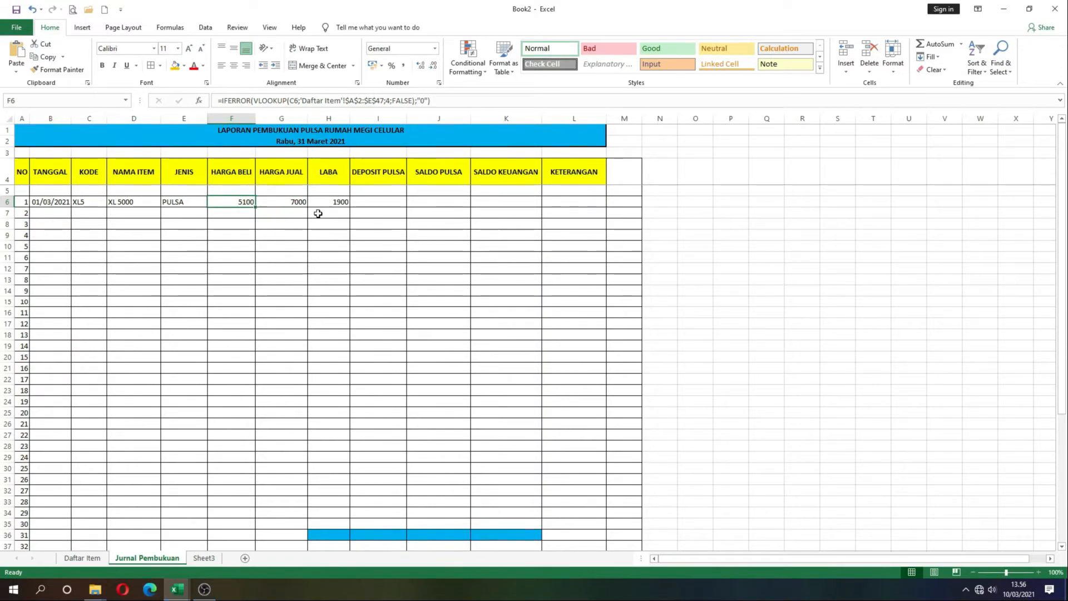
left_click(331, 203)
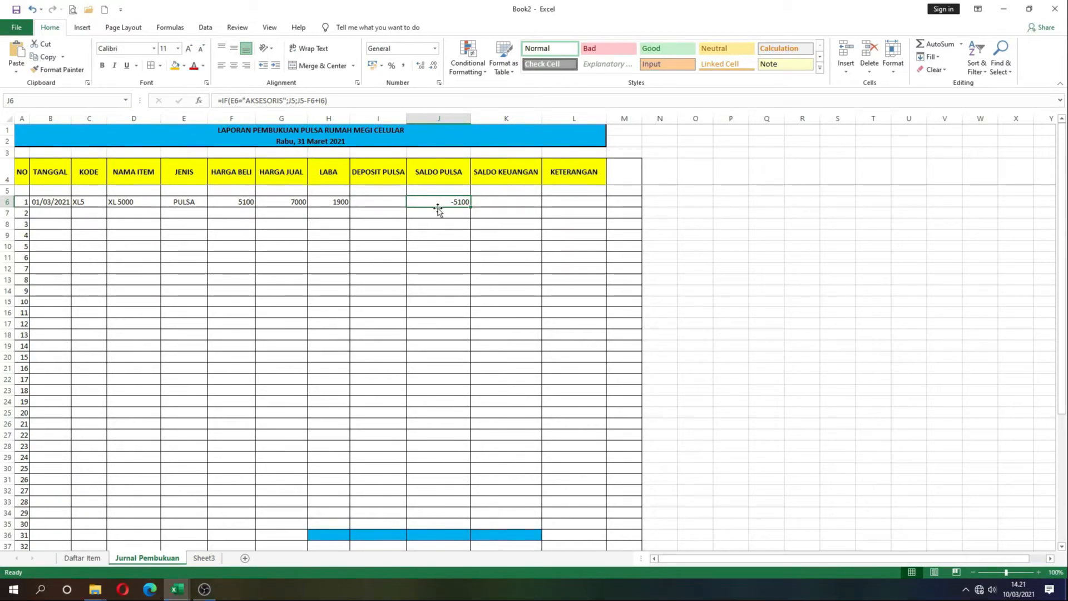
Step: Enter a sample deposit in row 7 with the date 2-3-2021 in B7 and 50000 under DEPOSIT PULSA in I7
left_click(381, 204)
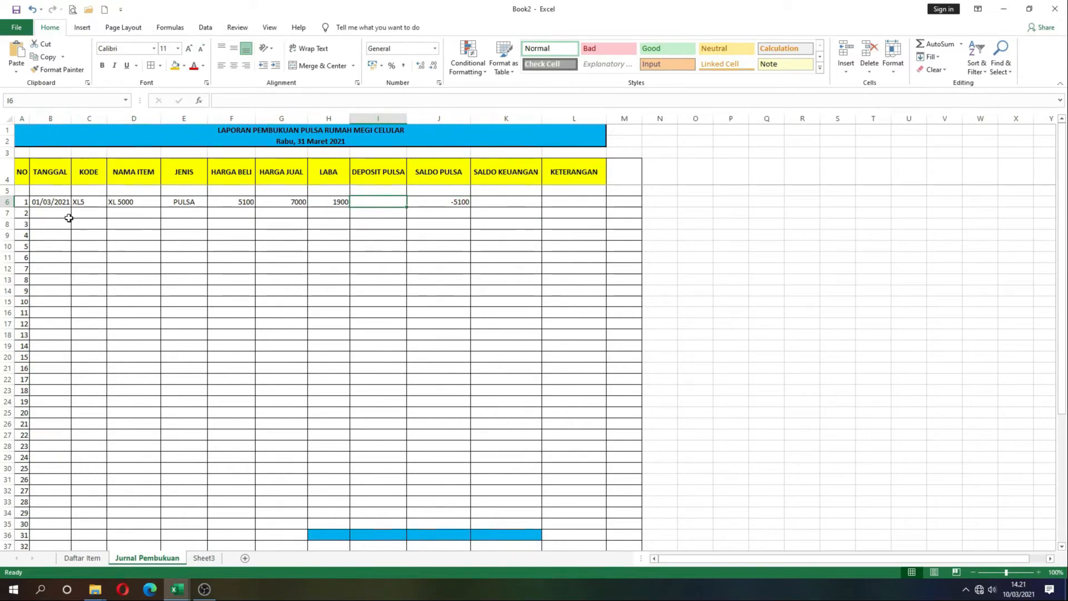
left_click(87, 216)
left_click(67, 216)
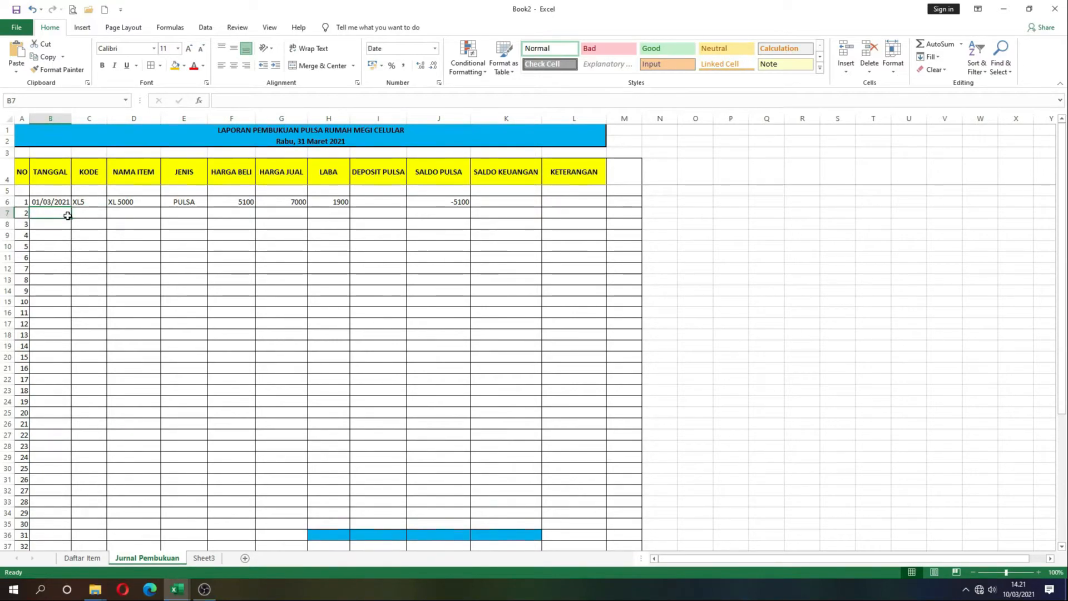
type("2-")
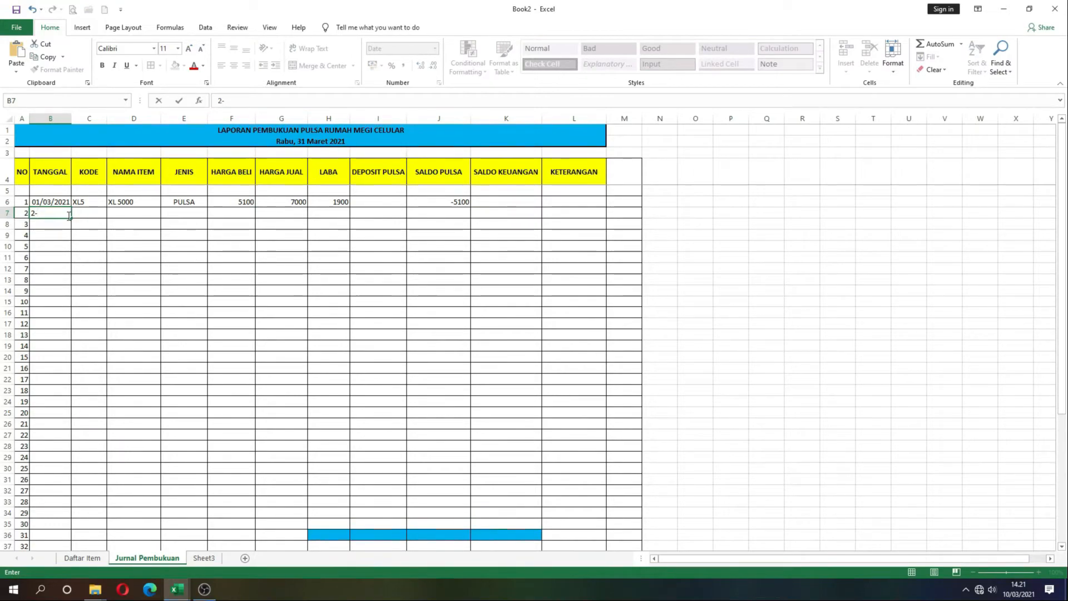
type("3-2021")
key("Tab")
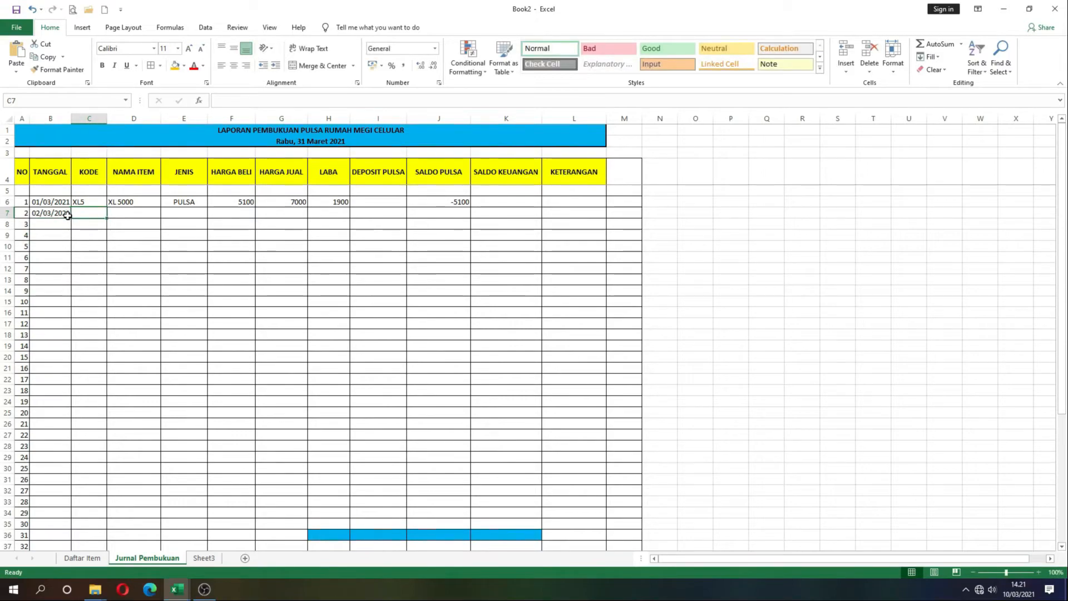
left_click(379, 216)
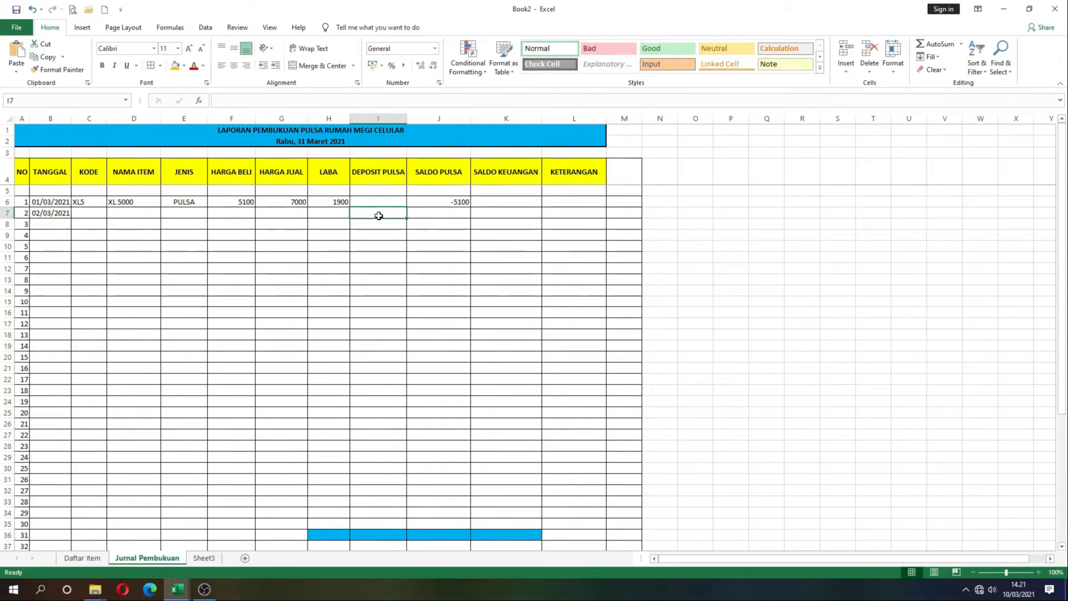
type("50000")
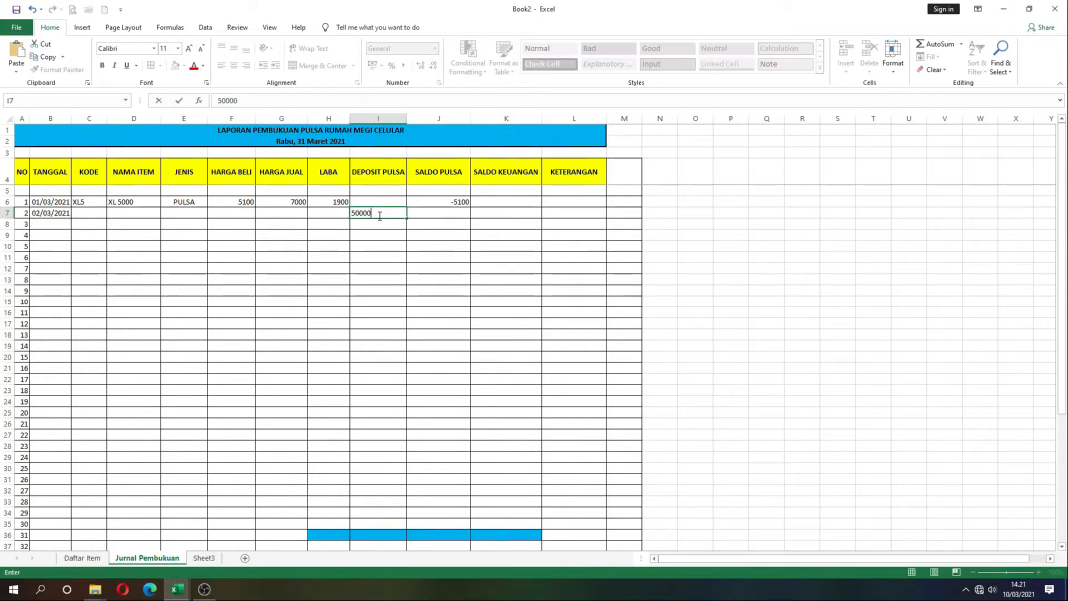
Step: Clear the sample deposit amount from I7 and the sample date from B7
key("BackSpace")
key("BackSpace")
key("BackSpace")
key("BackSpace")
key("BackSpace")
left_click(47, 215)
key("Delete")
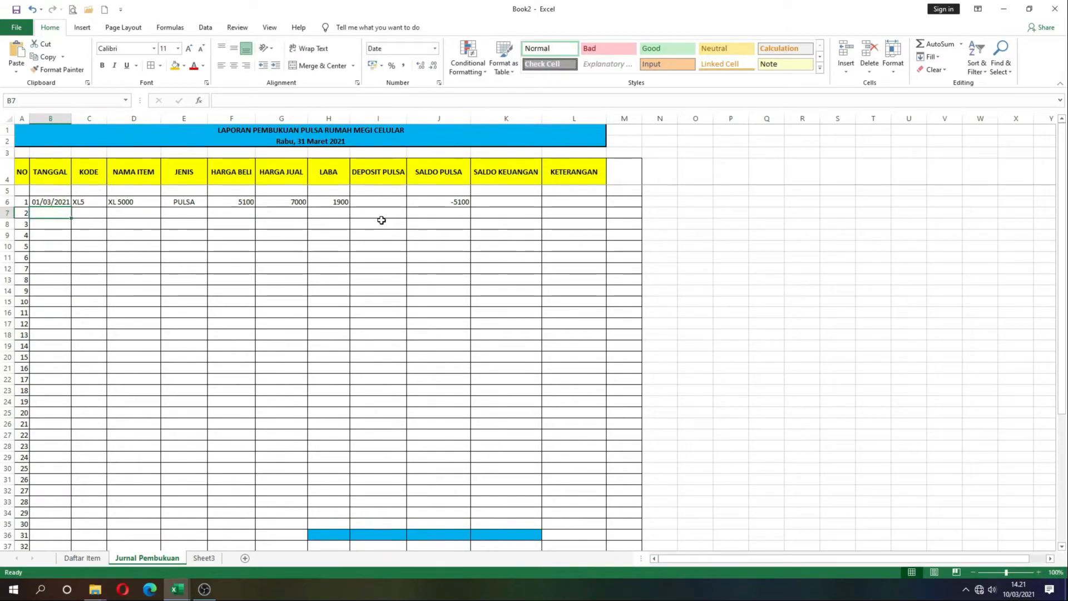
Step: Start an IF formula in SALDO PULSA cell J6 that returns J5 when E6="AKSESORIS"
left_click(439, 203)
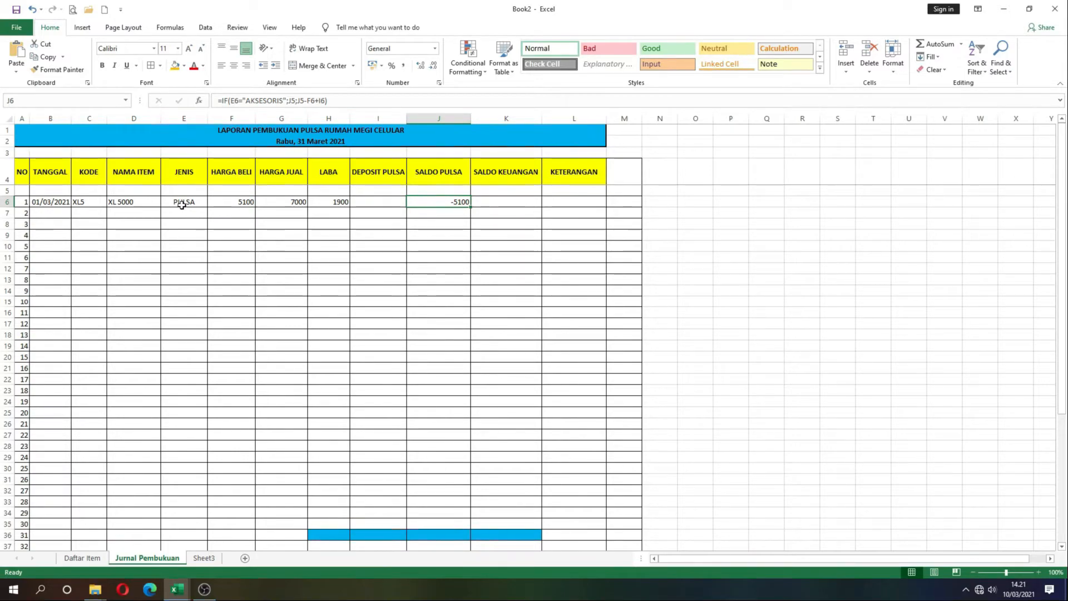
left_click(433, 189)
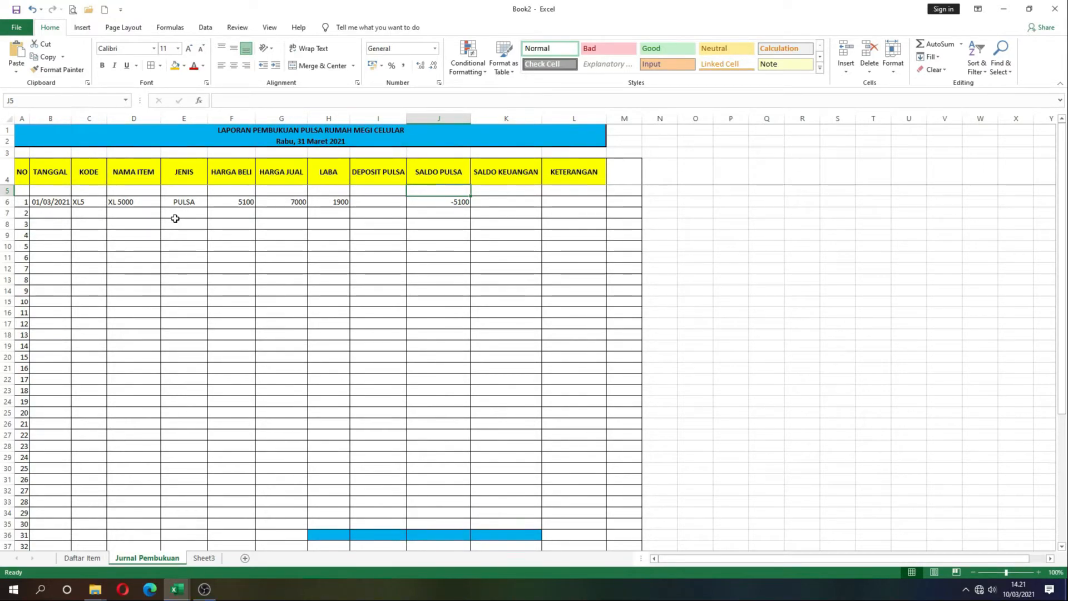
left_click(436, 203)
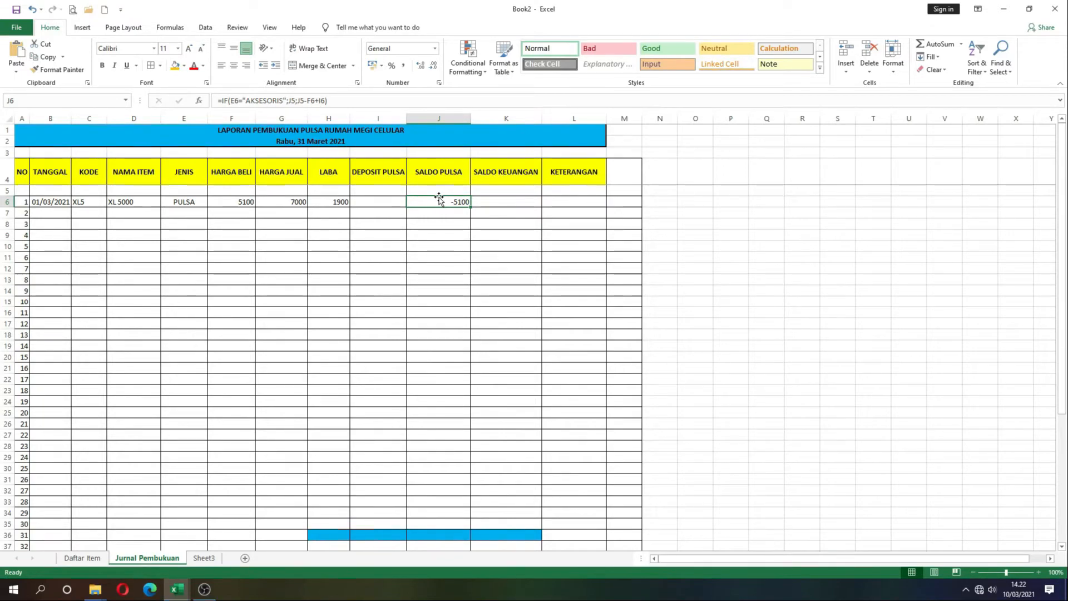
type("=")
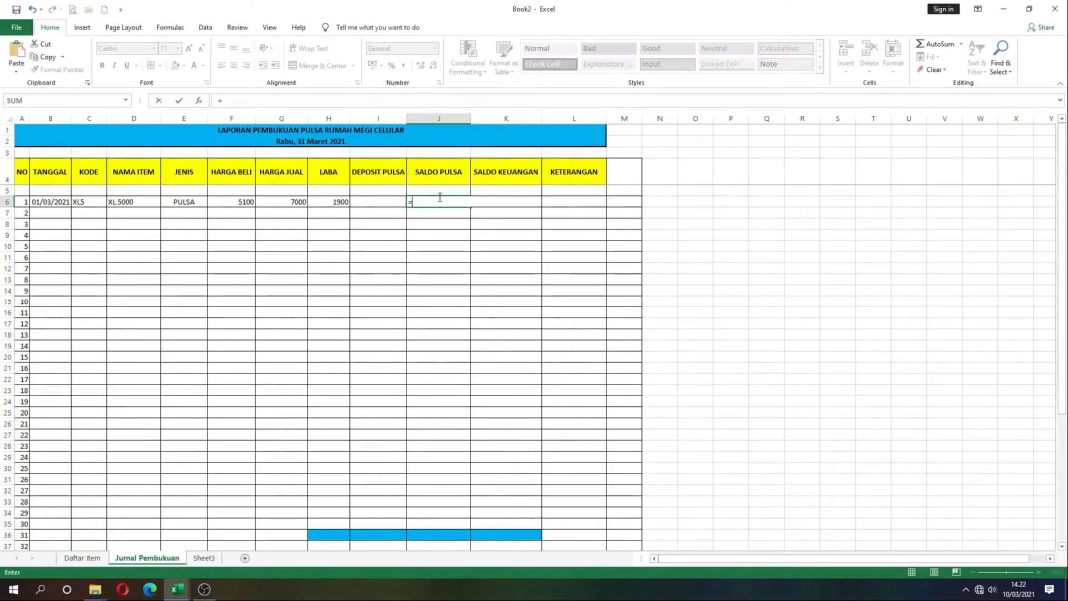
type("IF")
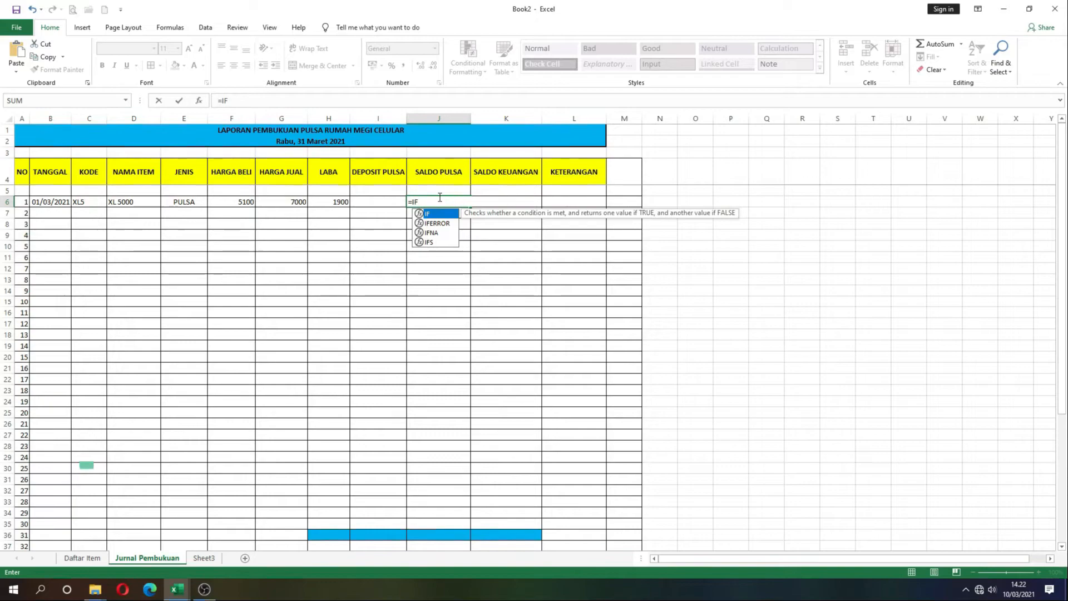
type("(")
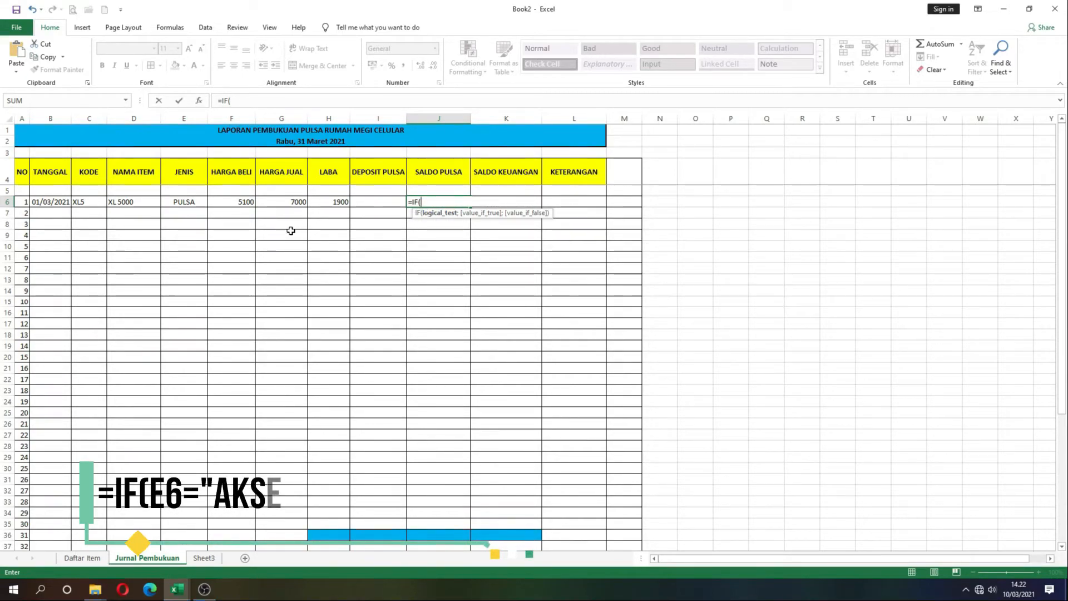
left_click(183, 204)
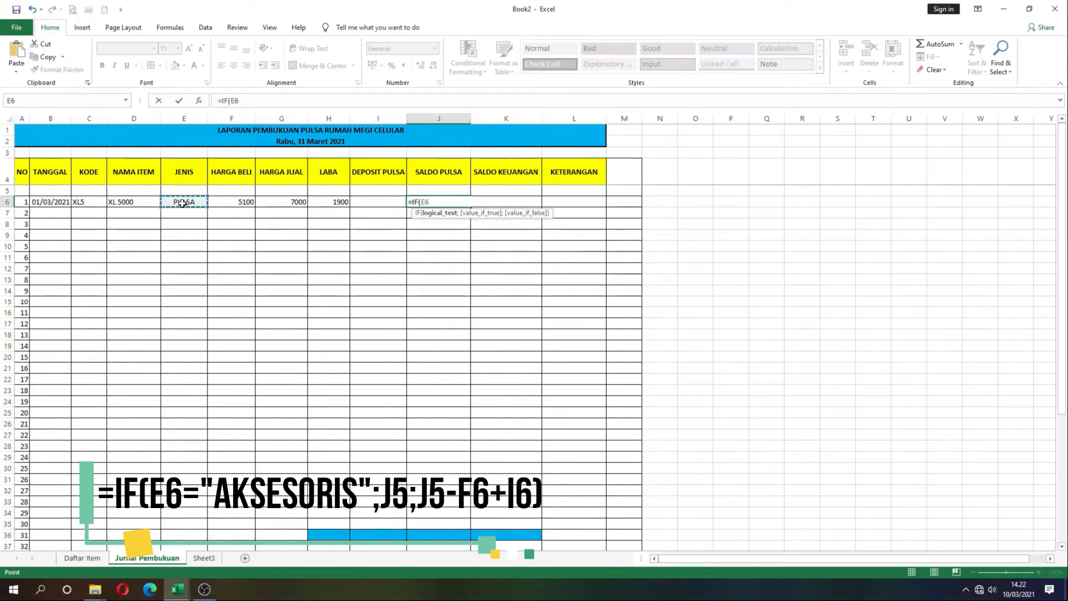
type("=")
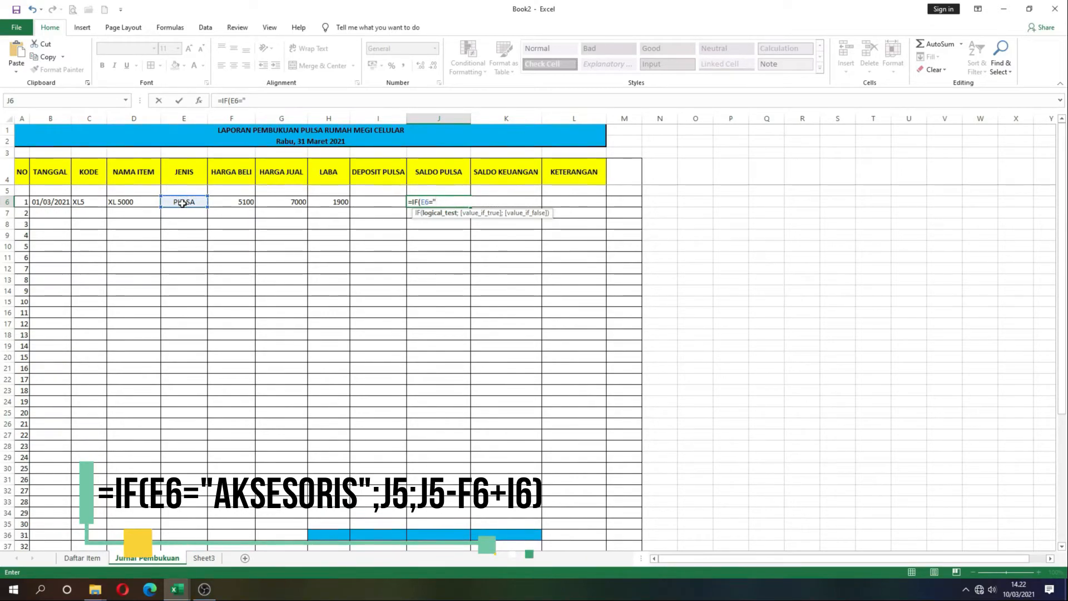
type("AKSESOR")
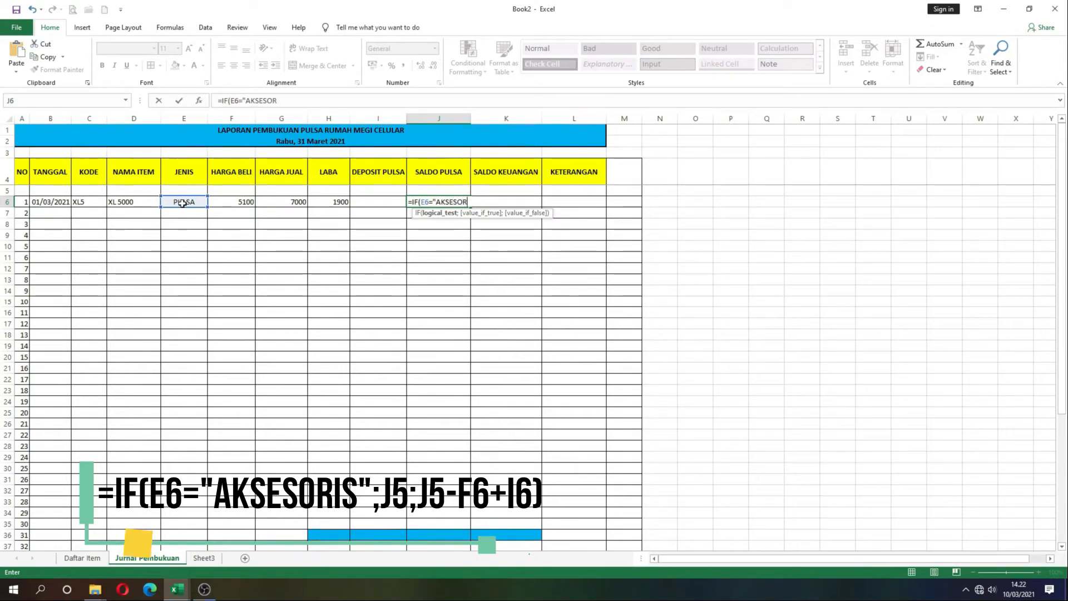
type("ISD")
key("BackSpace")
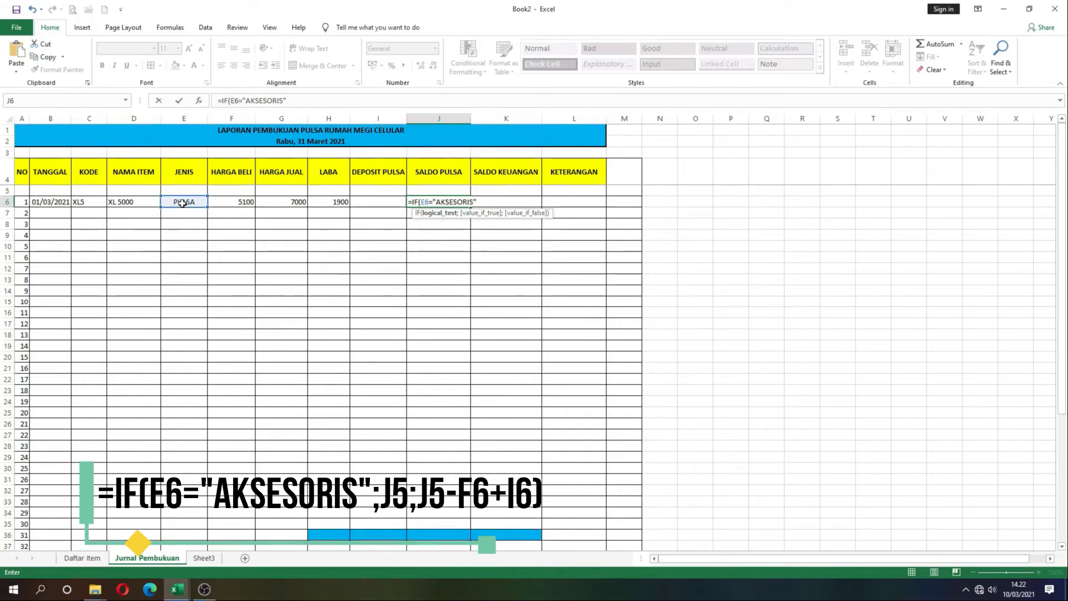
type(";")
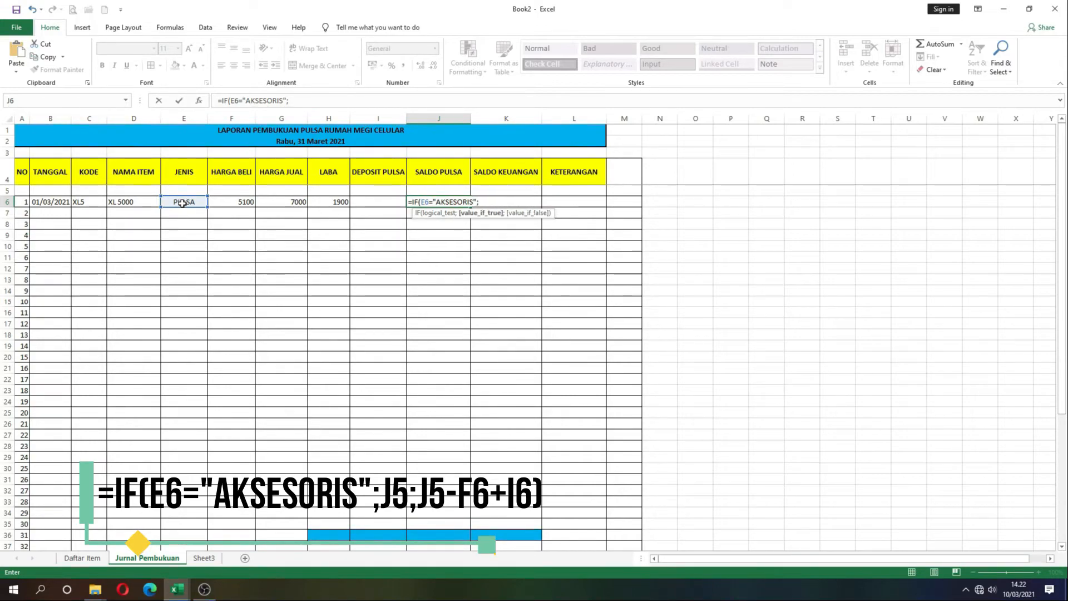
left_click(428, 191)
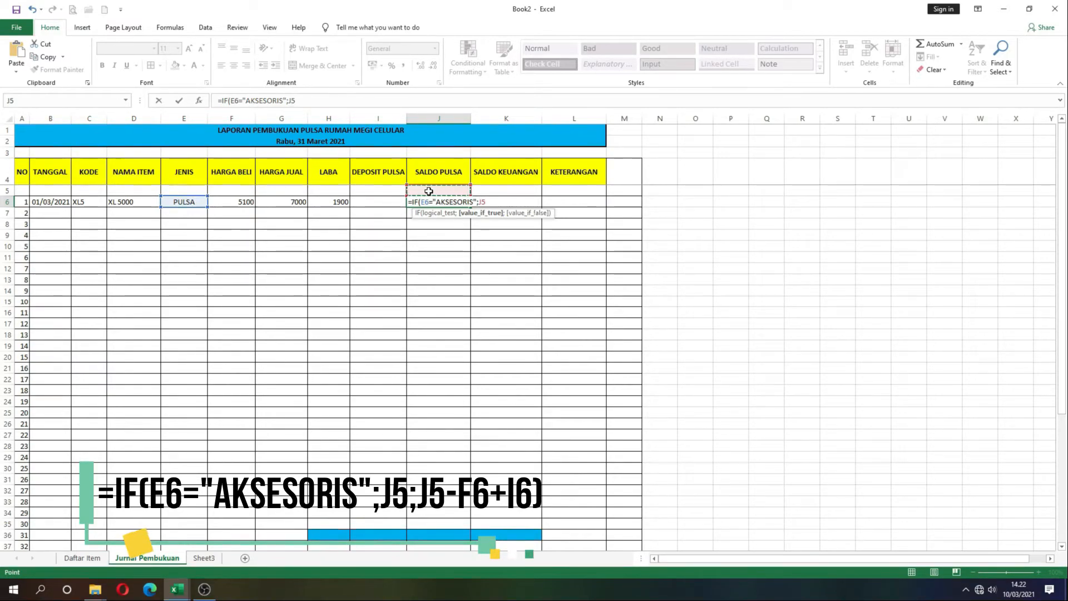
type(";")
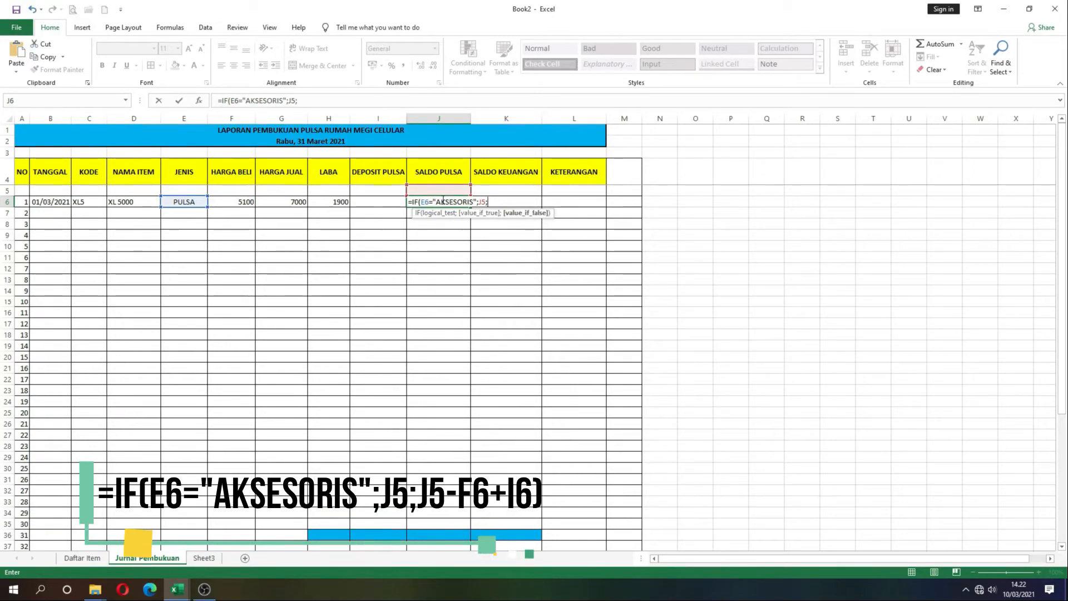
Step: Complete the J6 formula with J5-F6+I6 as the value if false and commit it
left_click(444, 190)
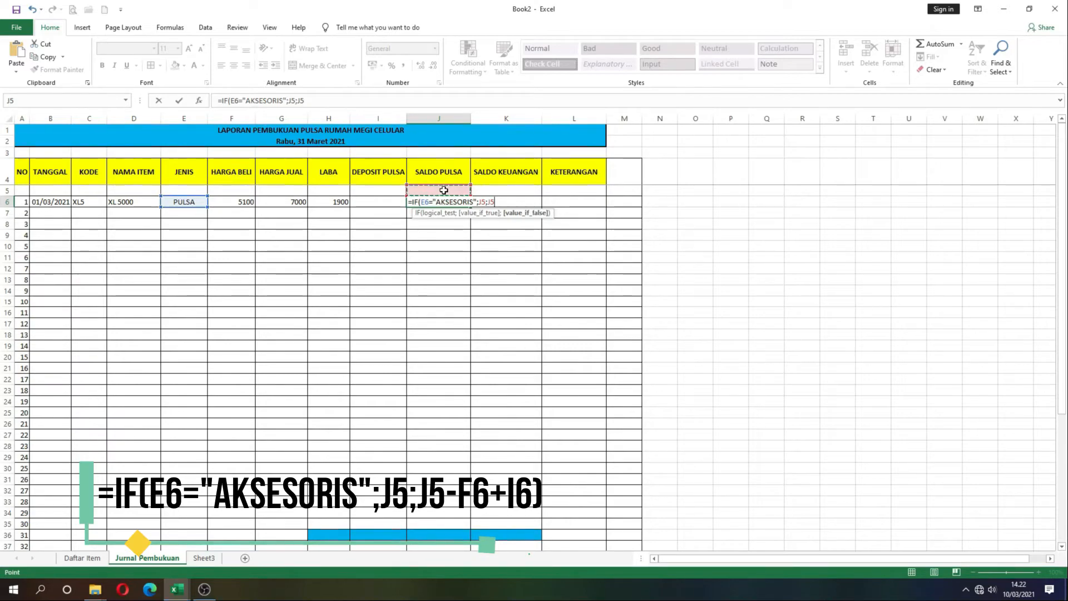
type("-")
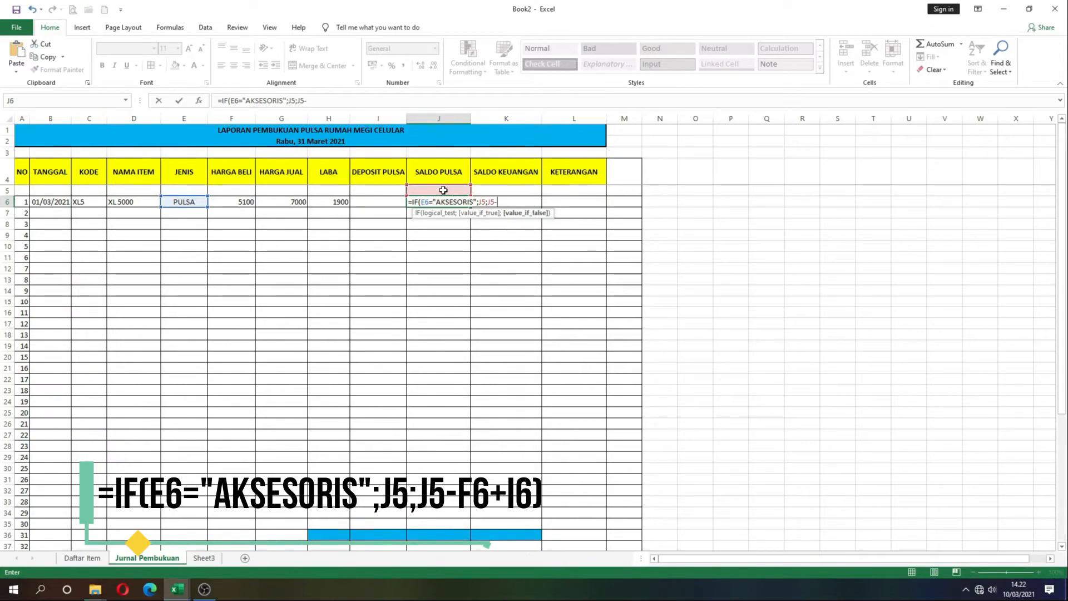
left_click(243, 205)
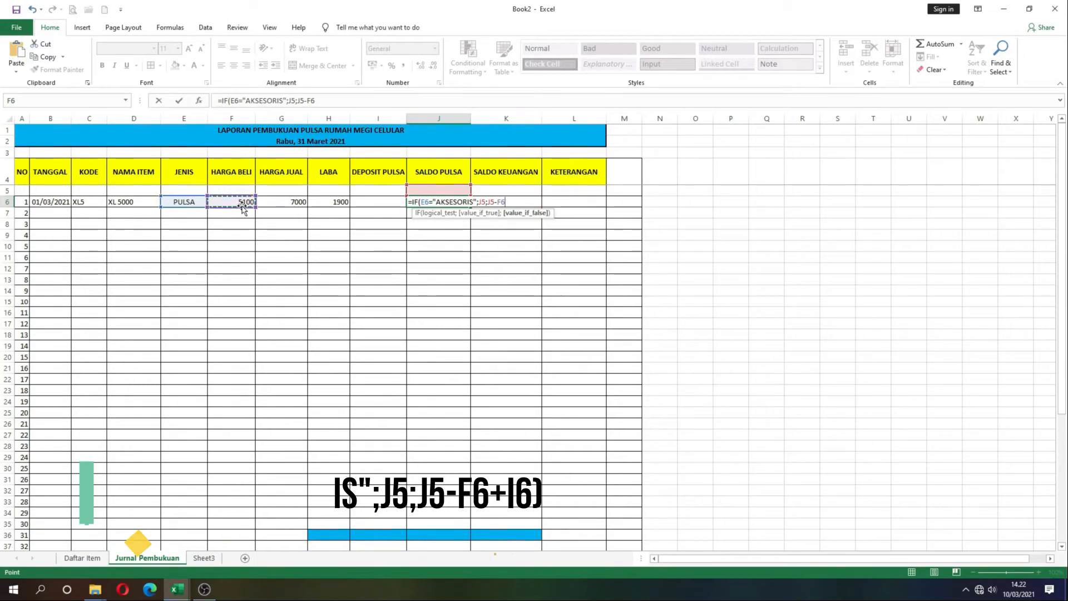
type("+")
left_click(356, 201)
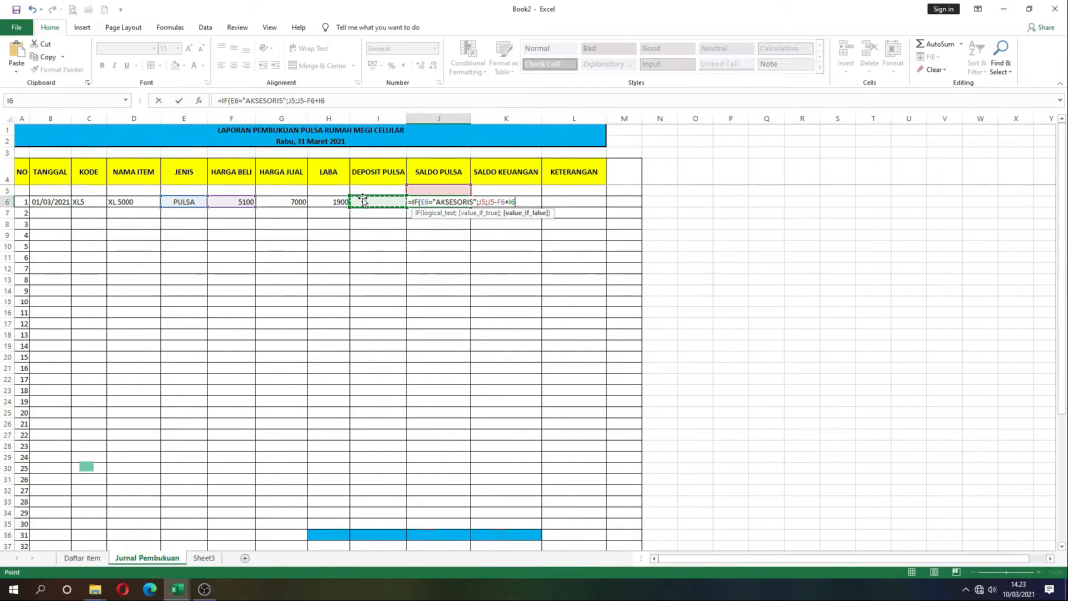
type(")")
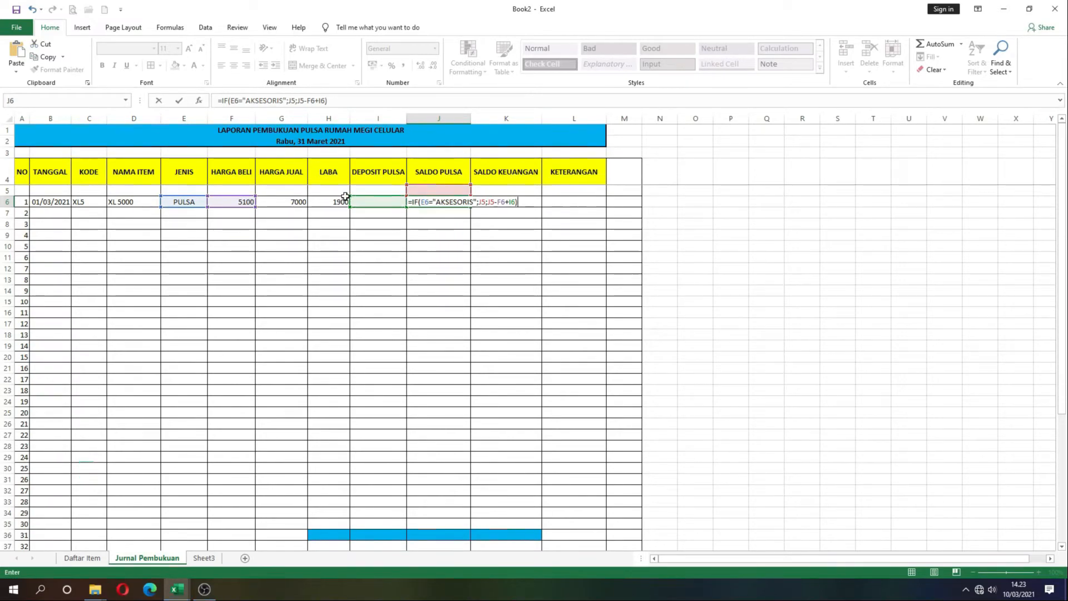
key("Return")
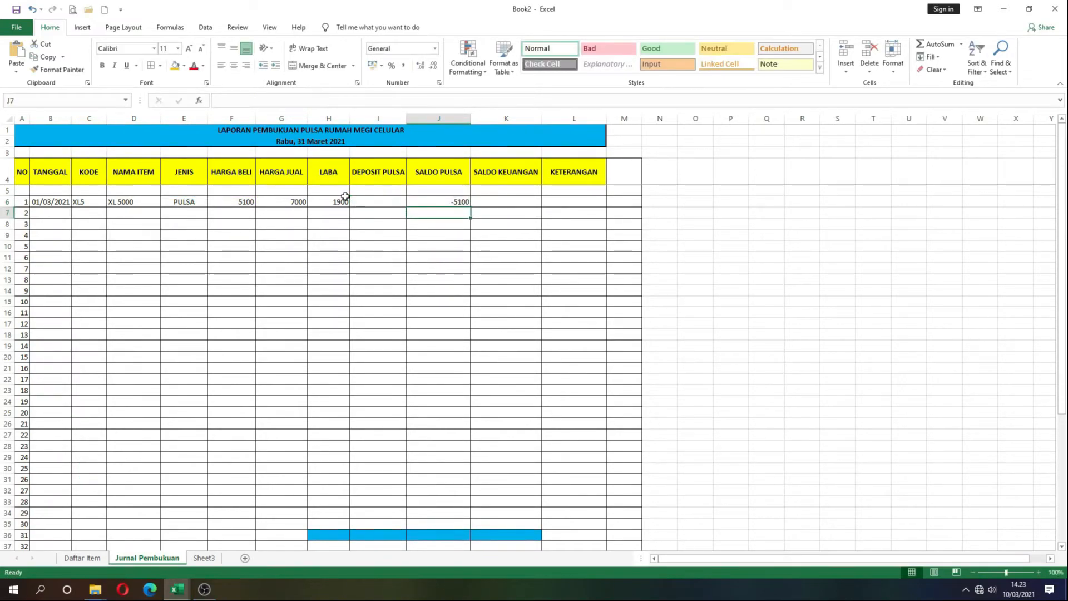
Step: Enter 50000 as the opening SALDO PULSA balance in J5, above the J6 formula
left_click(449, 202)
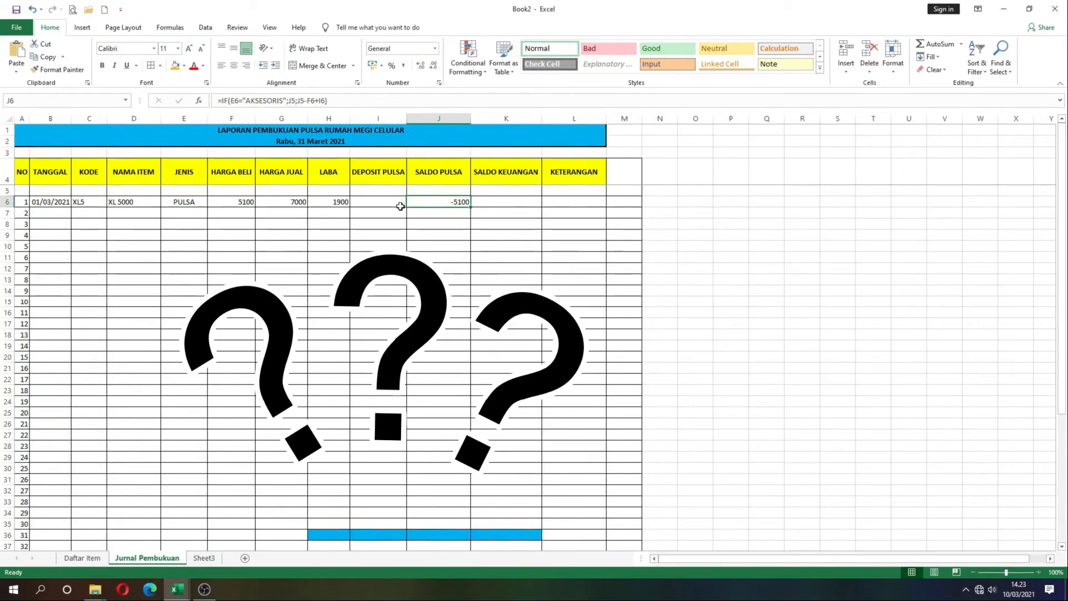
left_click(439, 191)
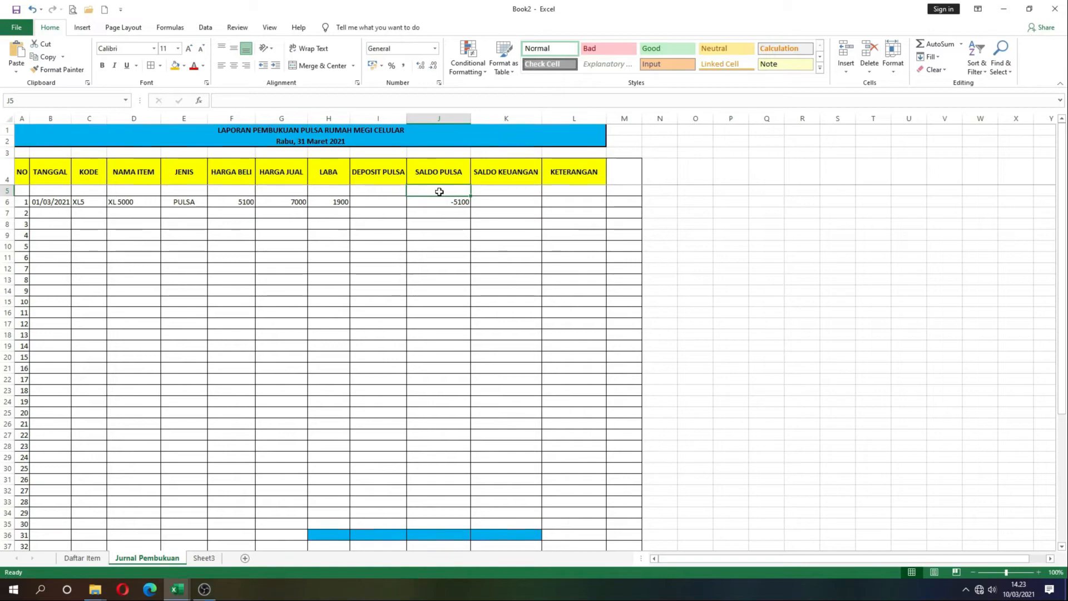
type("50000")
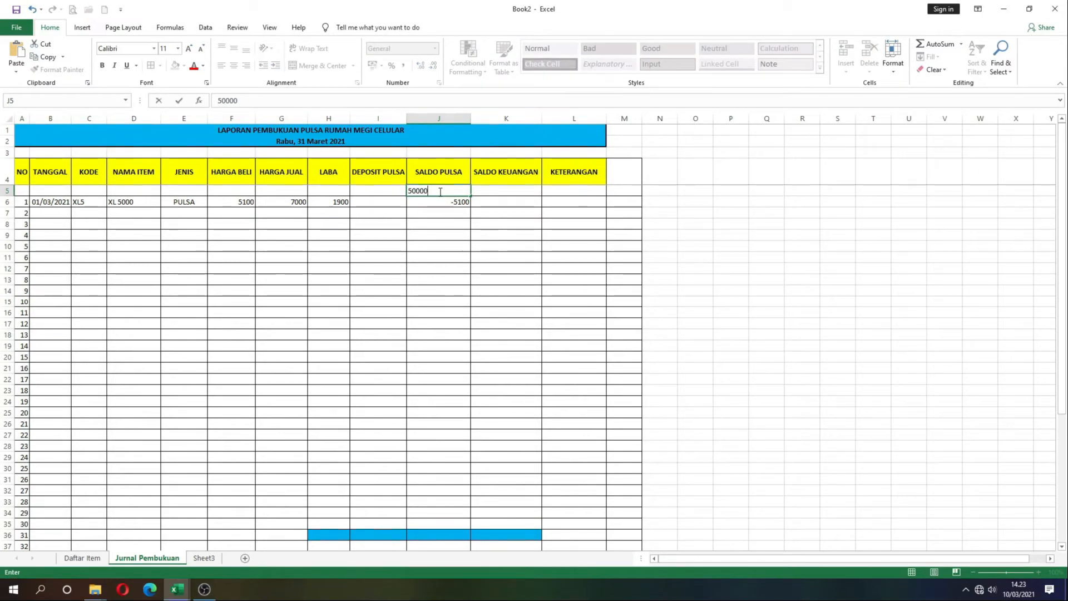
key("Return")
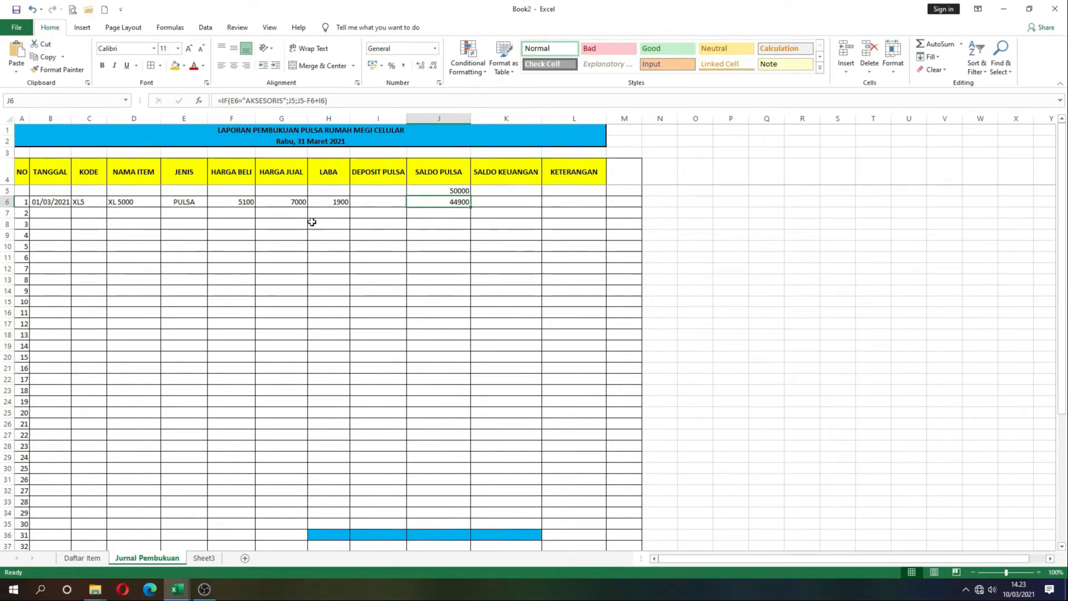
Step: Compare the opening balance in J5 with the SALDO PULSA result in J6 and examine the item code in C6
left_click(439, 190)
left_click(439, 202)
left_click(442, 191)
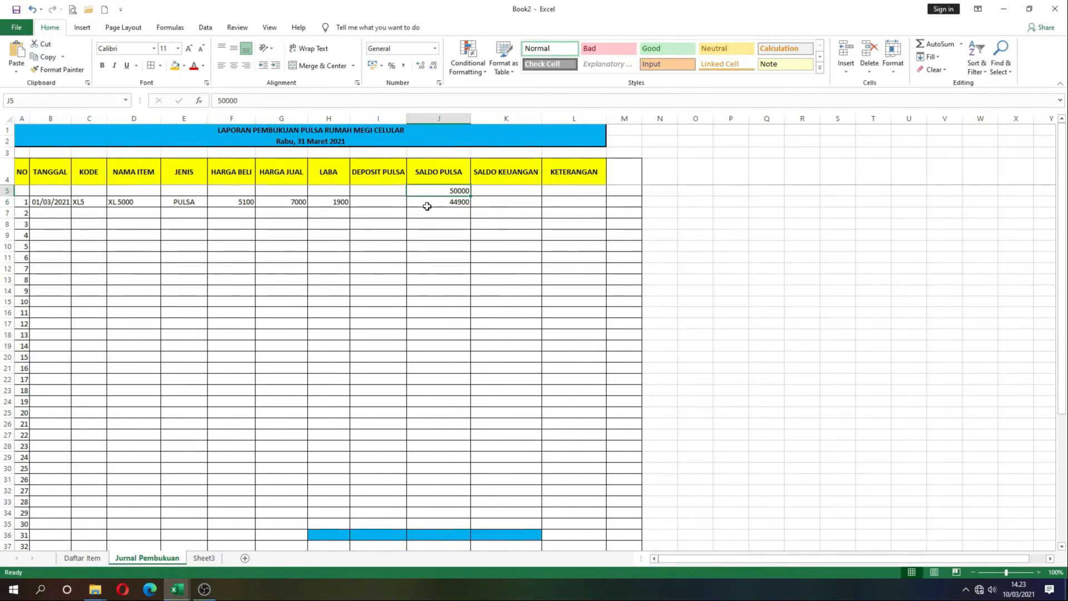
left_click(95, 206)
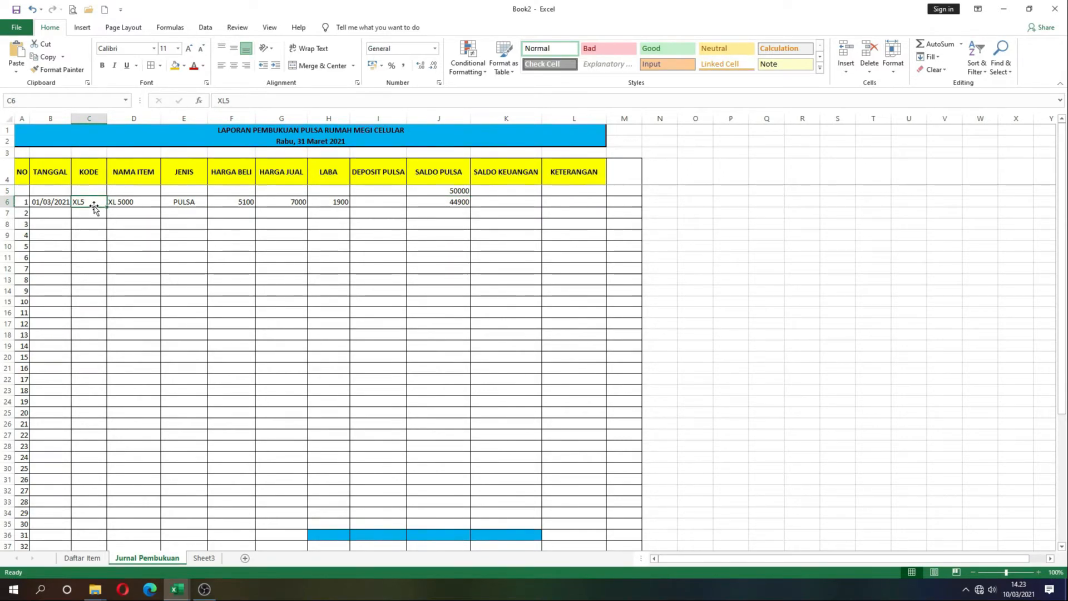
Step: Change the item code in C6 to AKS01 and check the SALDO PULSA result in J6 against the opening balance
type("AKS01")
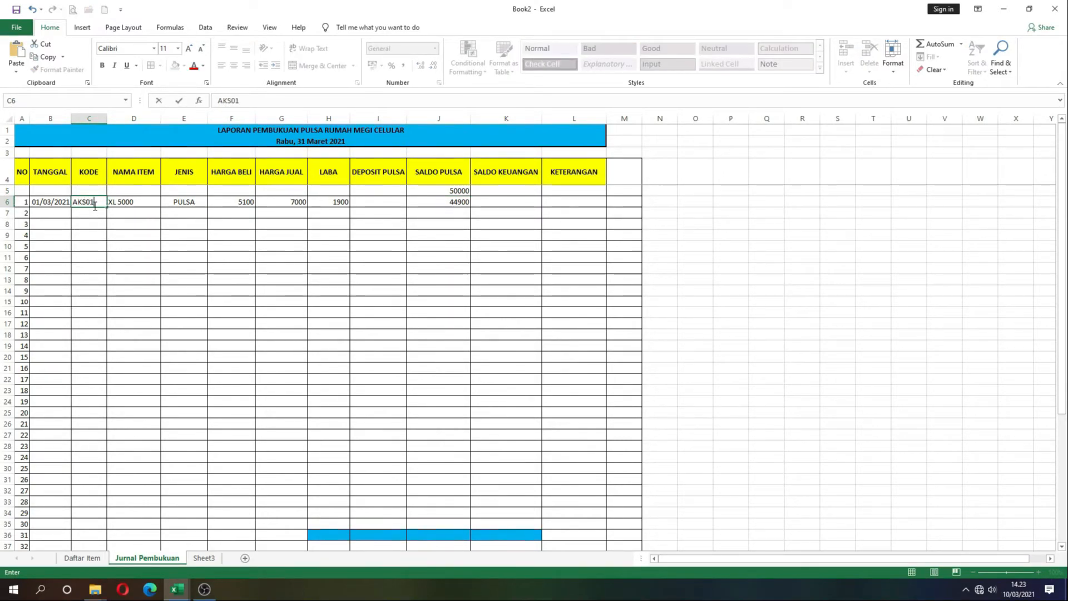
key("Return")
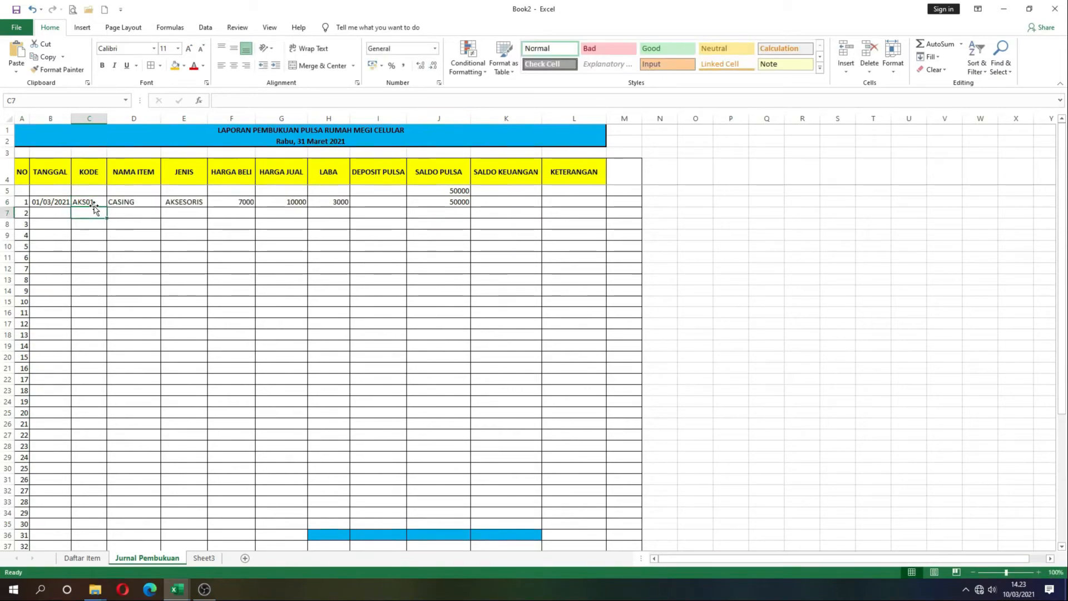
left_click(458, 191)
left_click(436, 203)
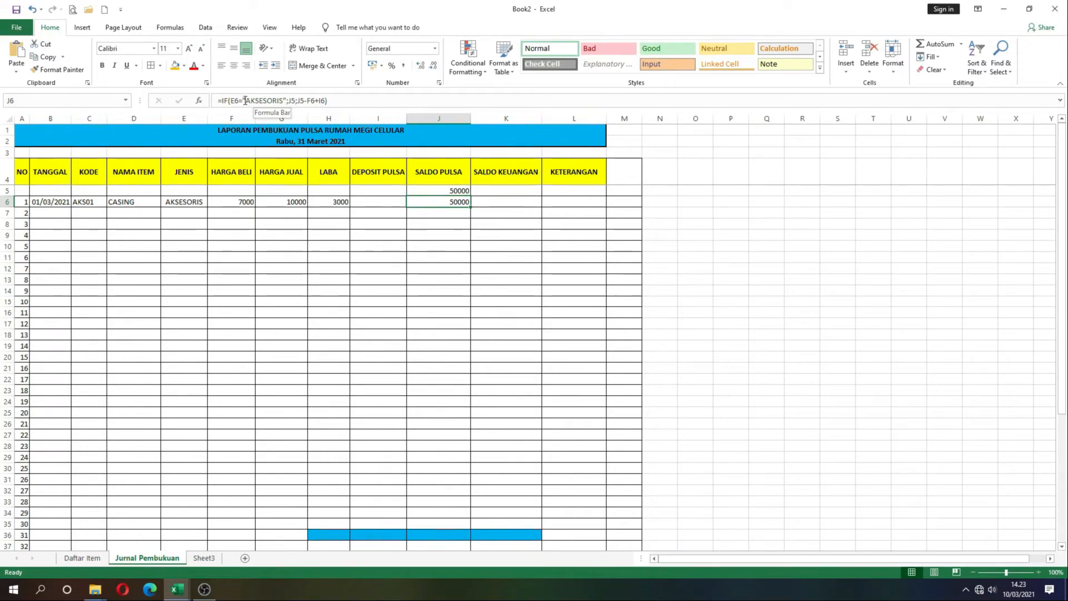
Step: Review the "AKSESORIS" condition and the J5-F6+I6 argument in the J6 formula, keeping the formula as it is
left_click_drag(246, 100, 283, 97)
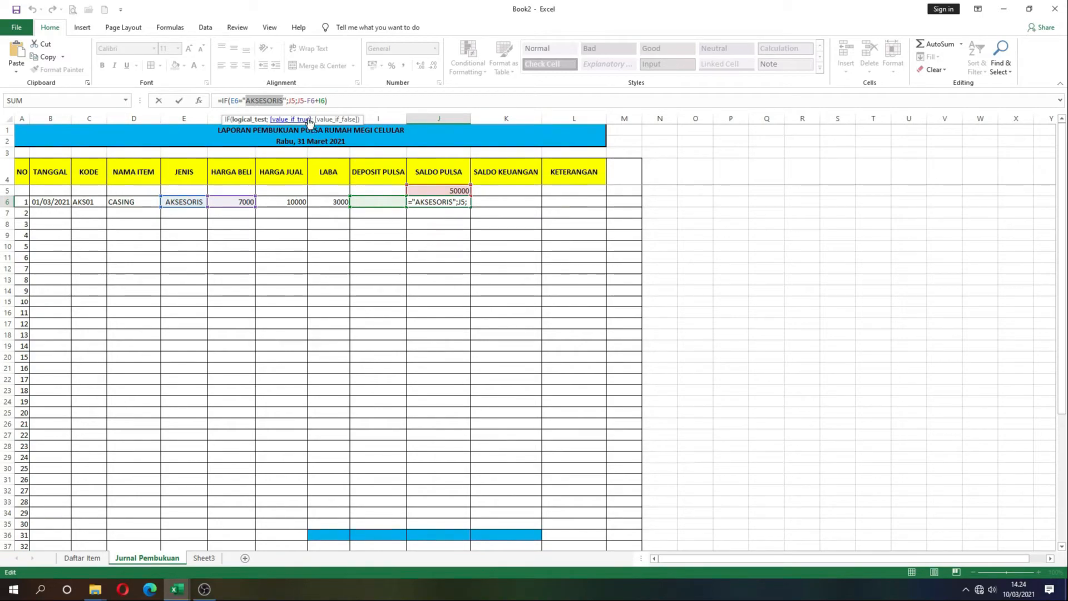
left_click_drag(297, 101, 327, 101)
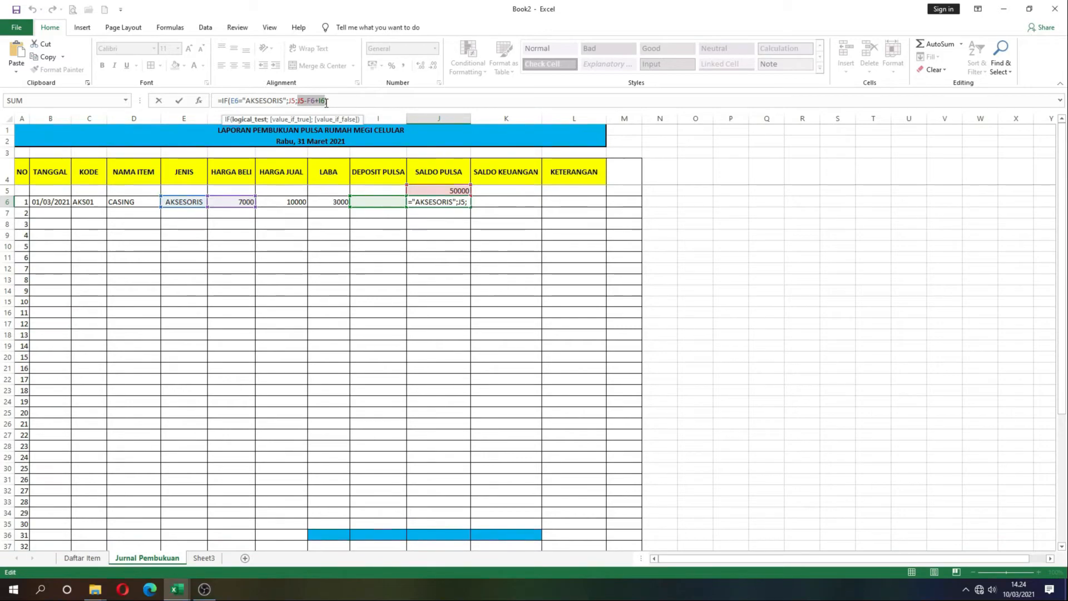
type(")")
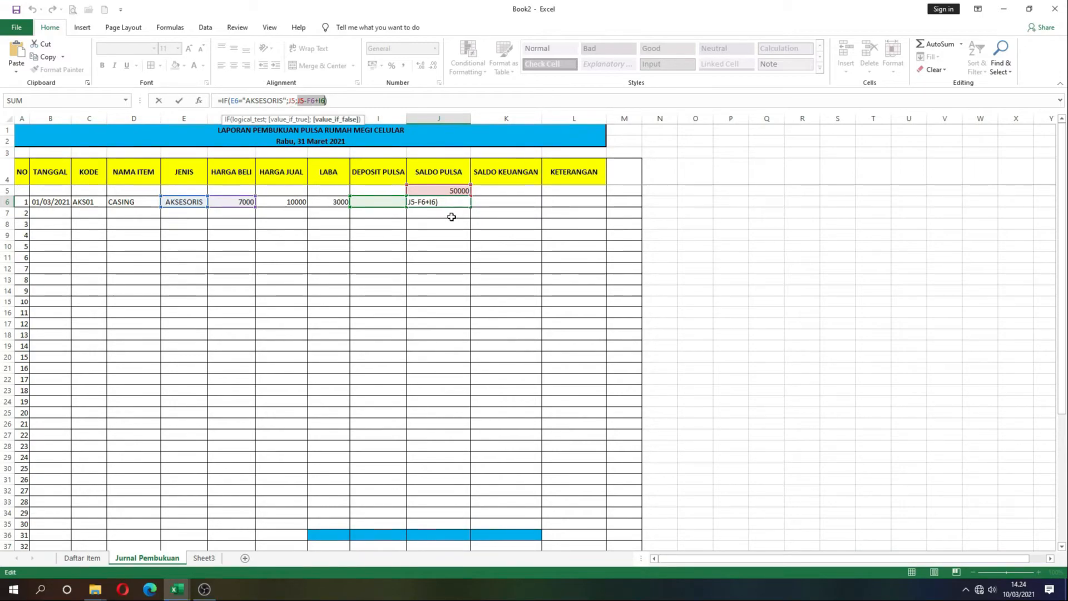
key("ctrl+Return")
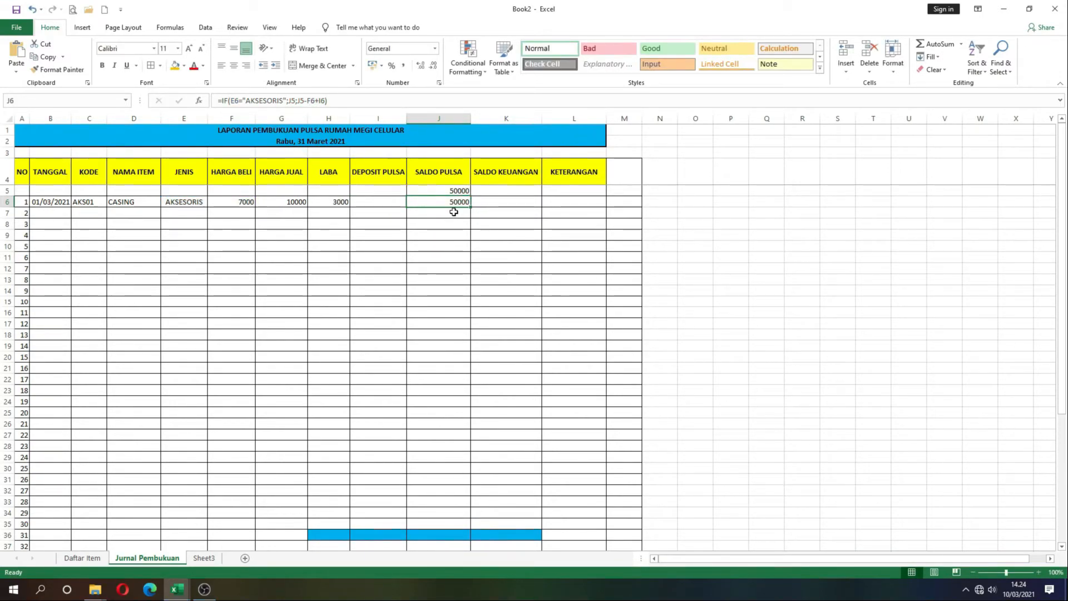
Step: Set the item code in C6 back to XL5
left_click(100, 203)
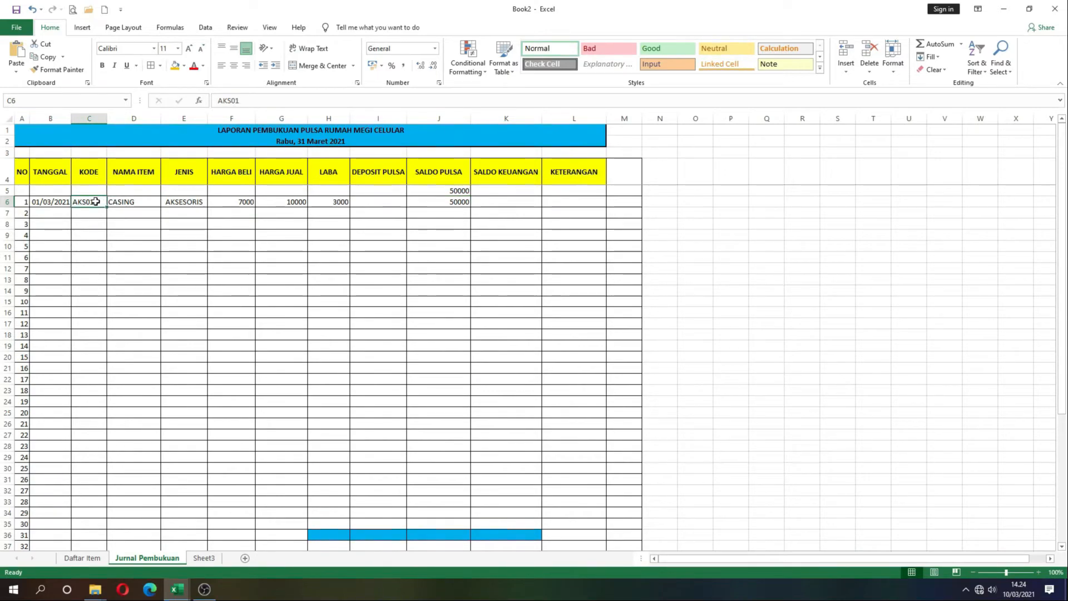
type("XL5")
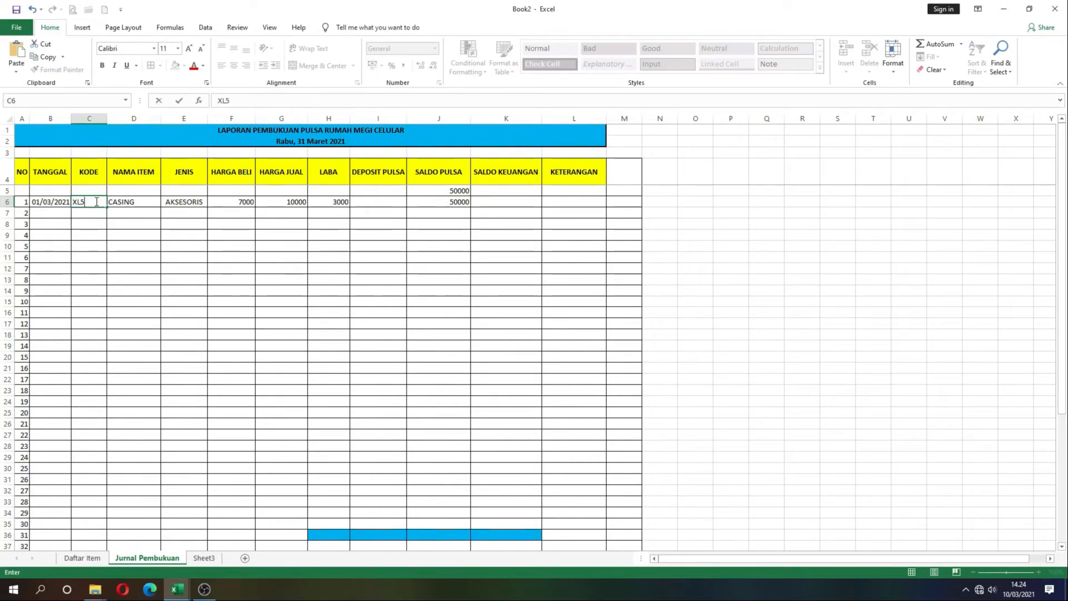
key("Return")
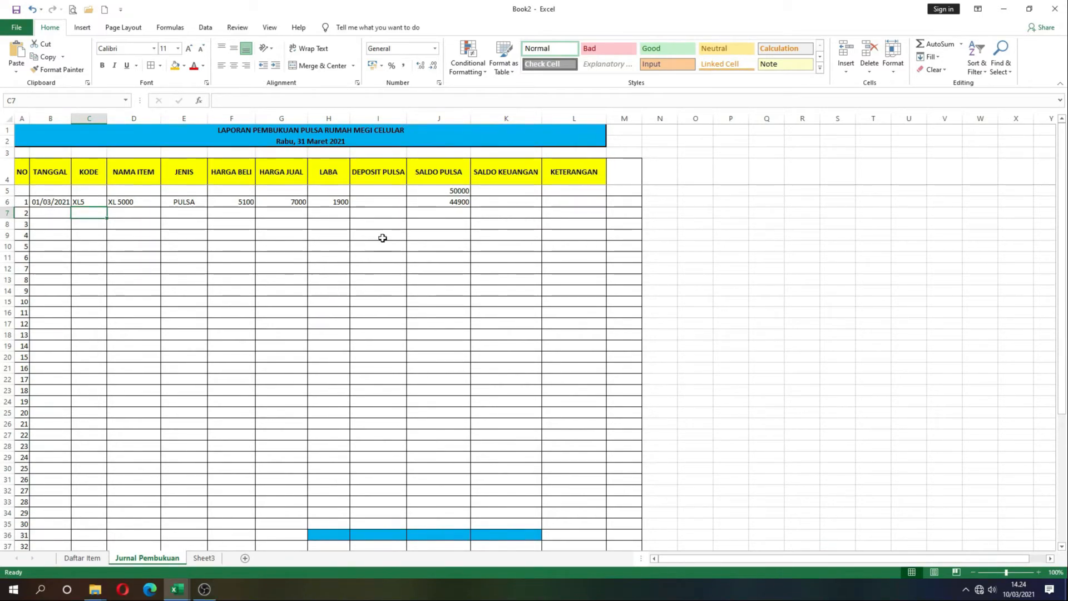
Step: Enter 200000 as the opening SALDO KEUANGAN balance in K5
left_click(493, 204)
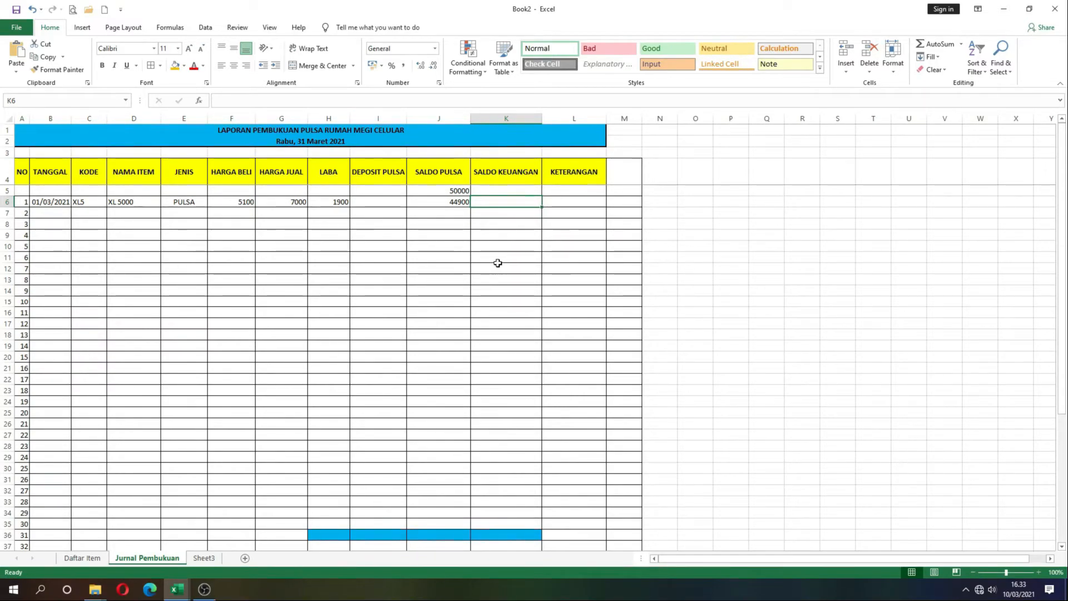
left_click(494, 187)
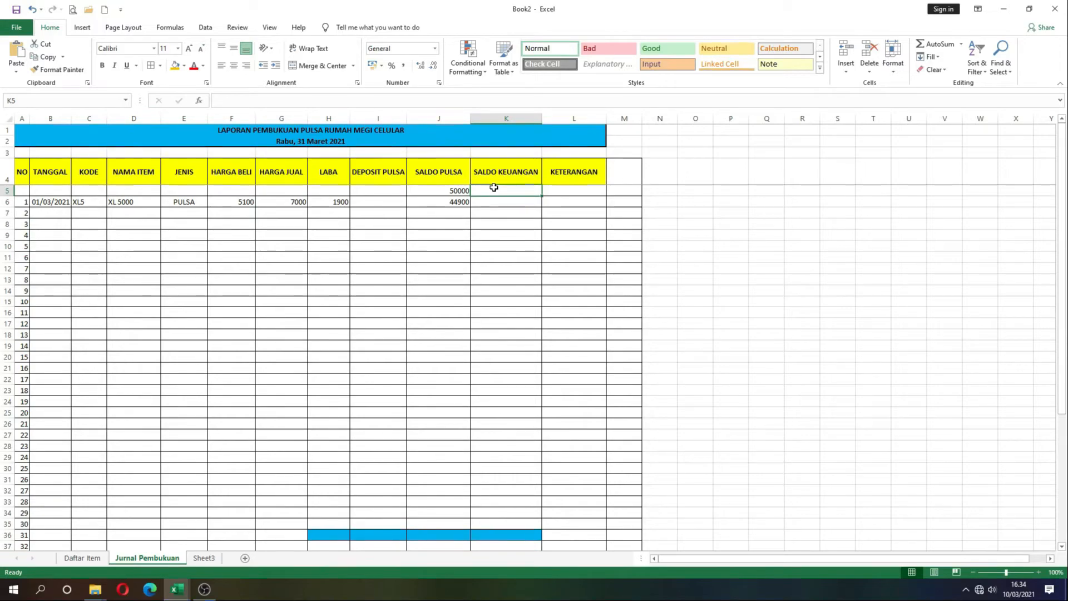
type("2")
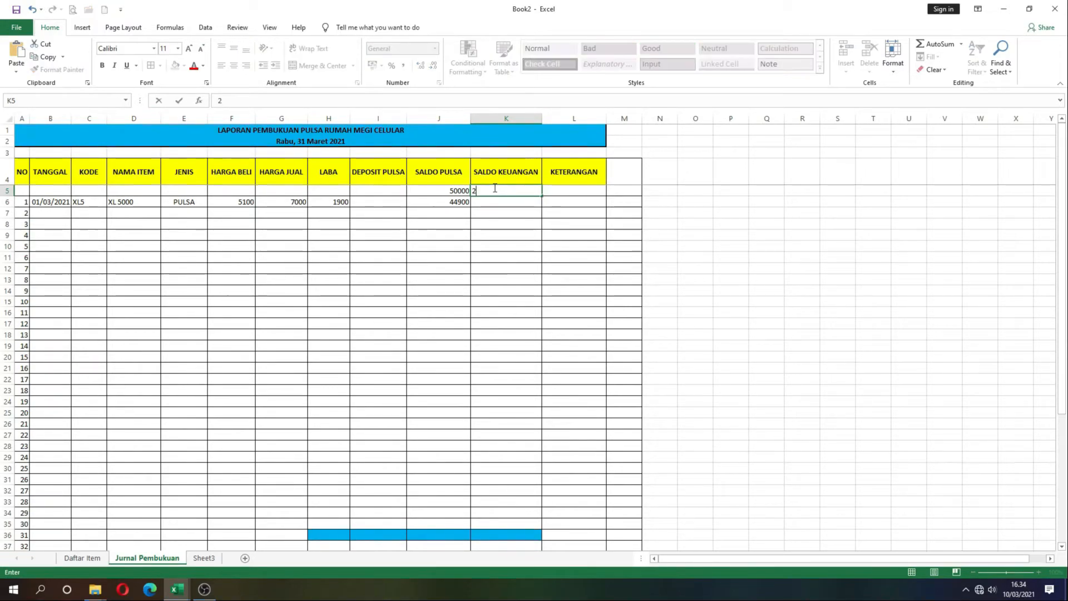
type("00000")
key("Return")
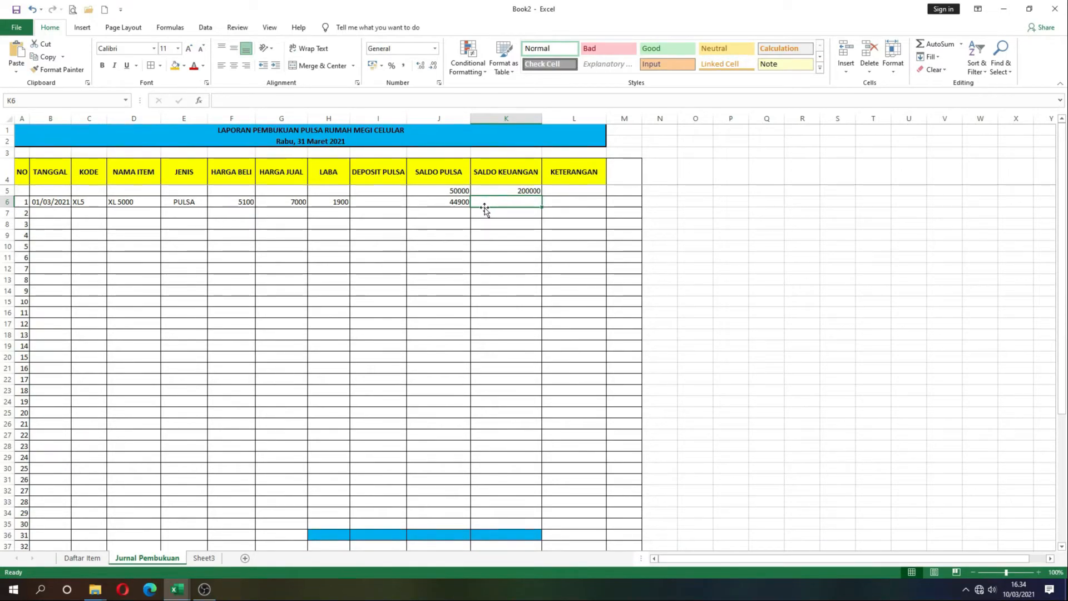
Step: Enter the SALDO KEUANGAN formula =K5+G6-I6 in K6
type("=")
left_click(494, 192)
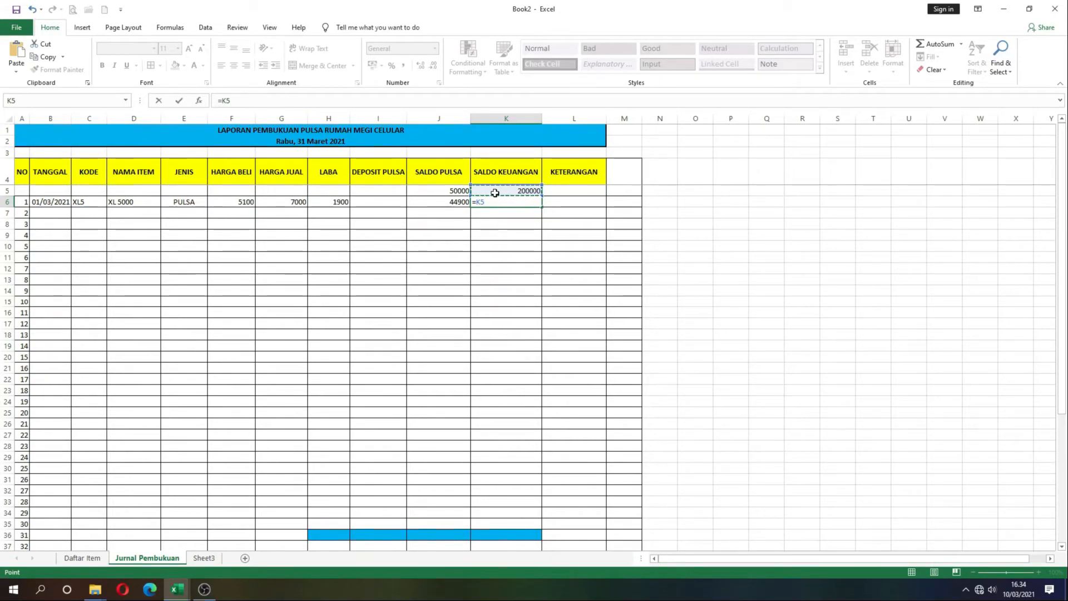
type("+")
left_click(281, 202)
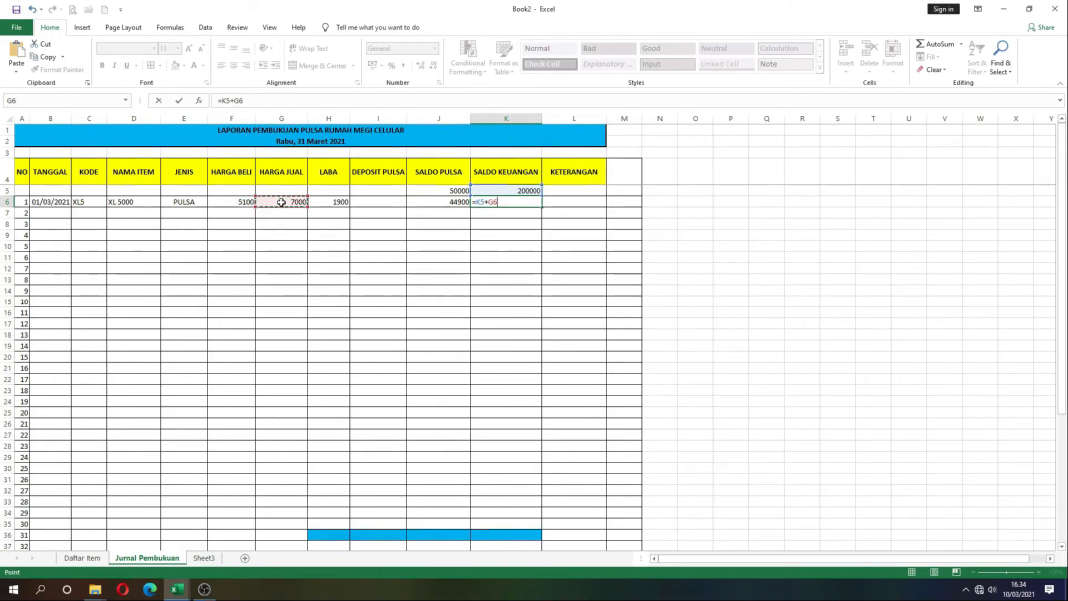
type("-")
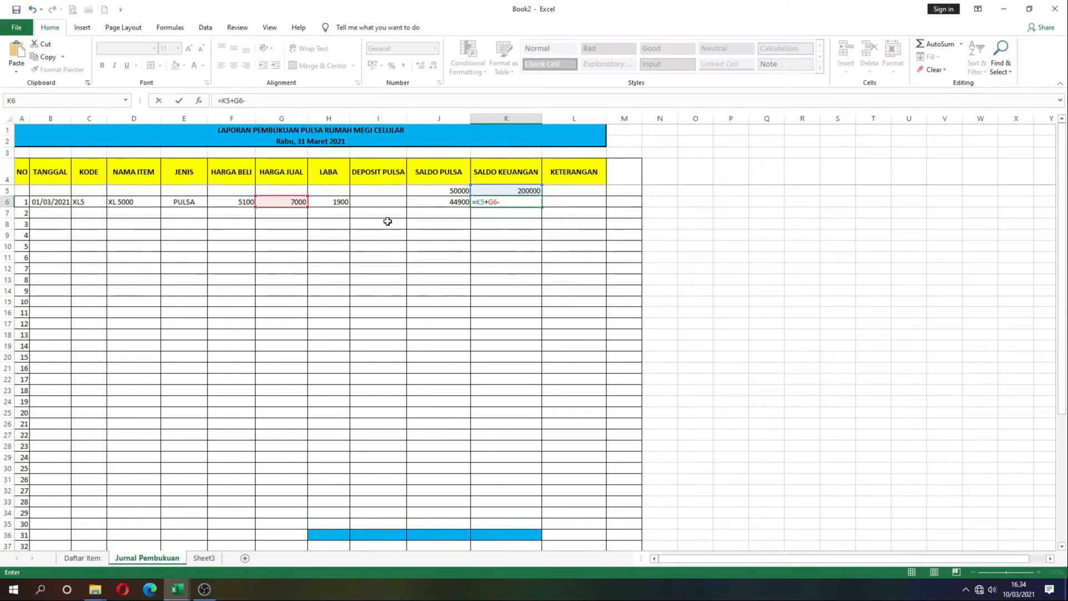
left_click(389, 202)
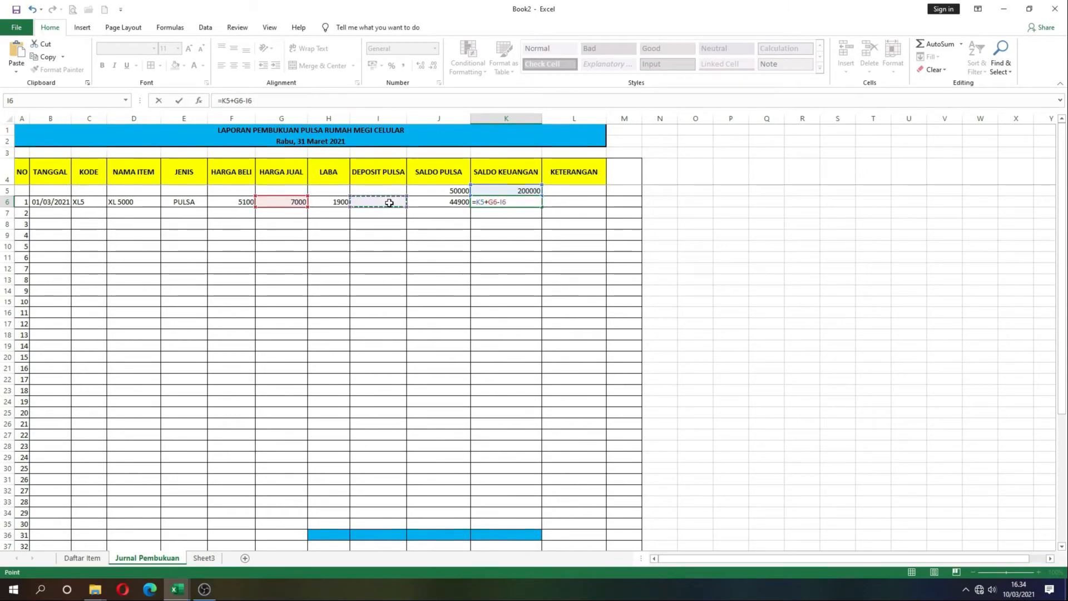
key("Return")
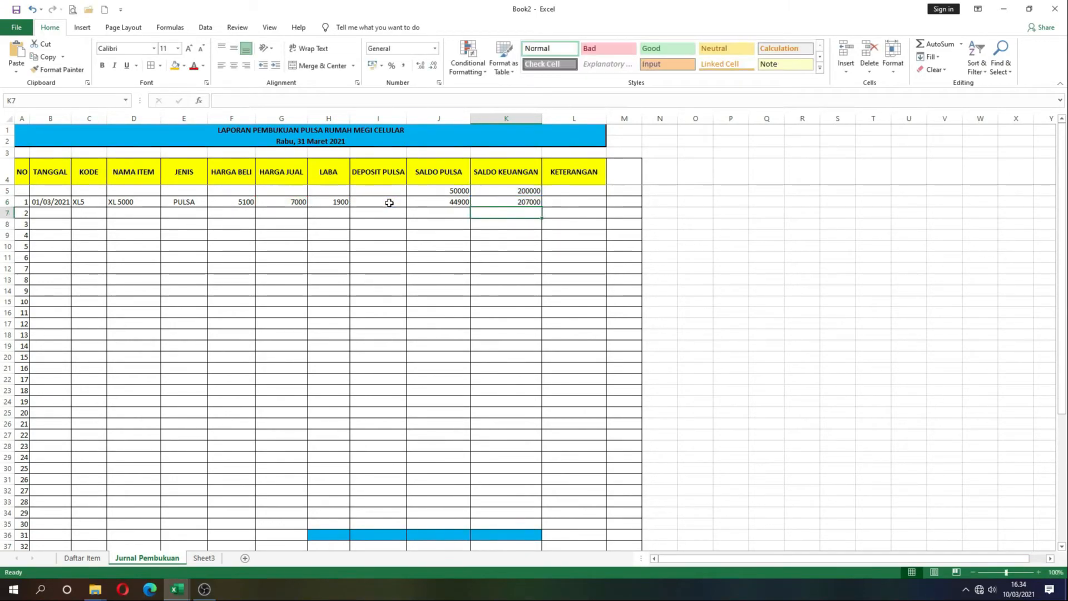
Step: Change the item code in C6 to S25 and check the SALDO KEUANGAN and SALDO PULSA results in row 6
left_click(526, 191)
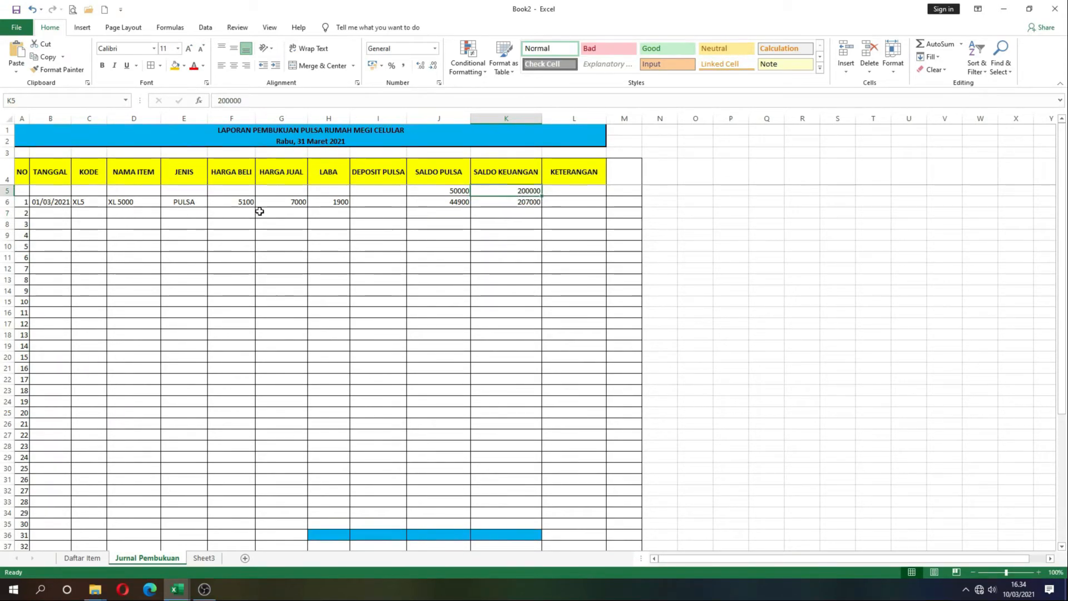
left_click(277, 205)
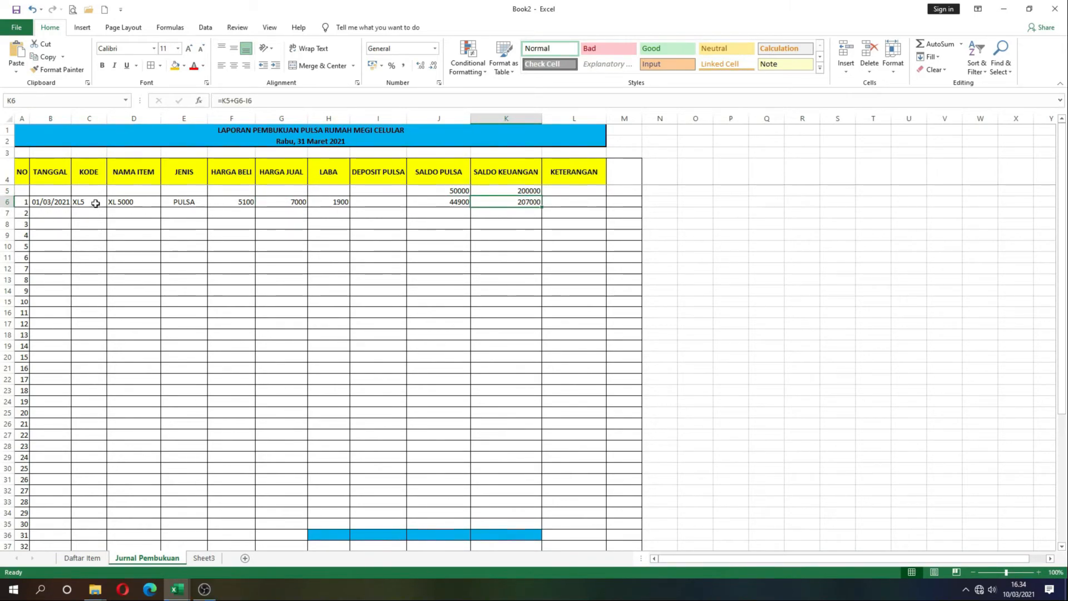
left_click(87, 202)
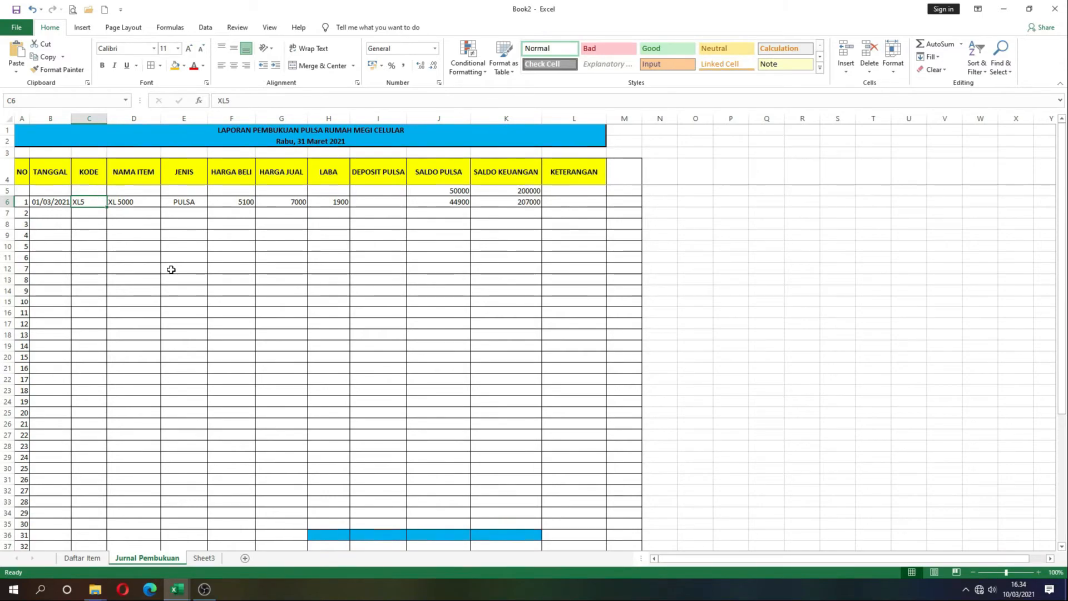
type("S25")
key("Return")
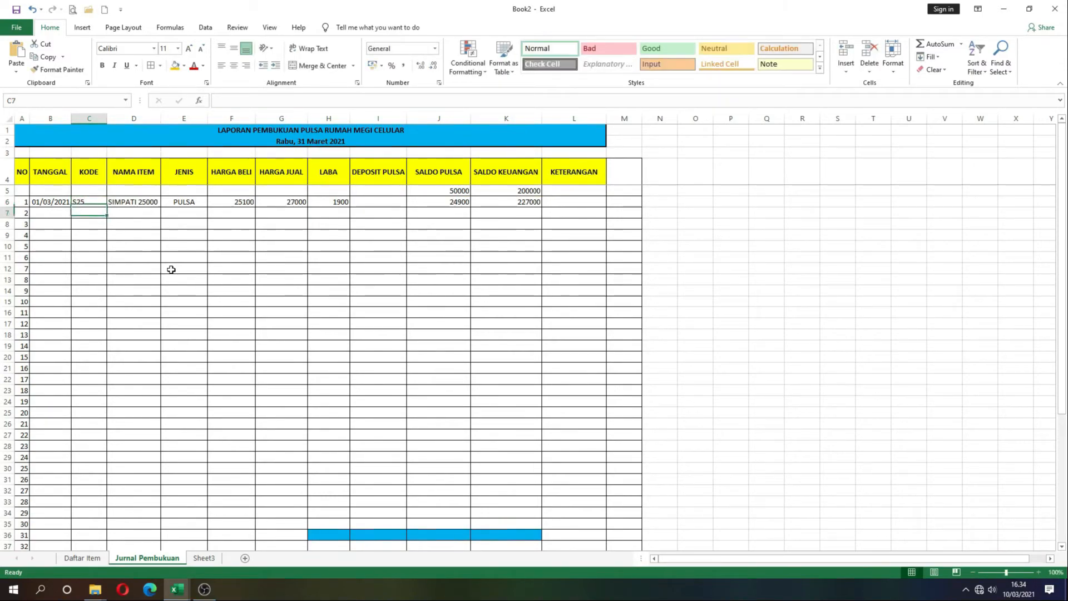
left_click(513, 204)
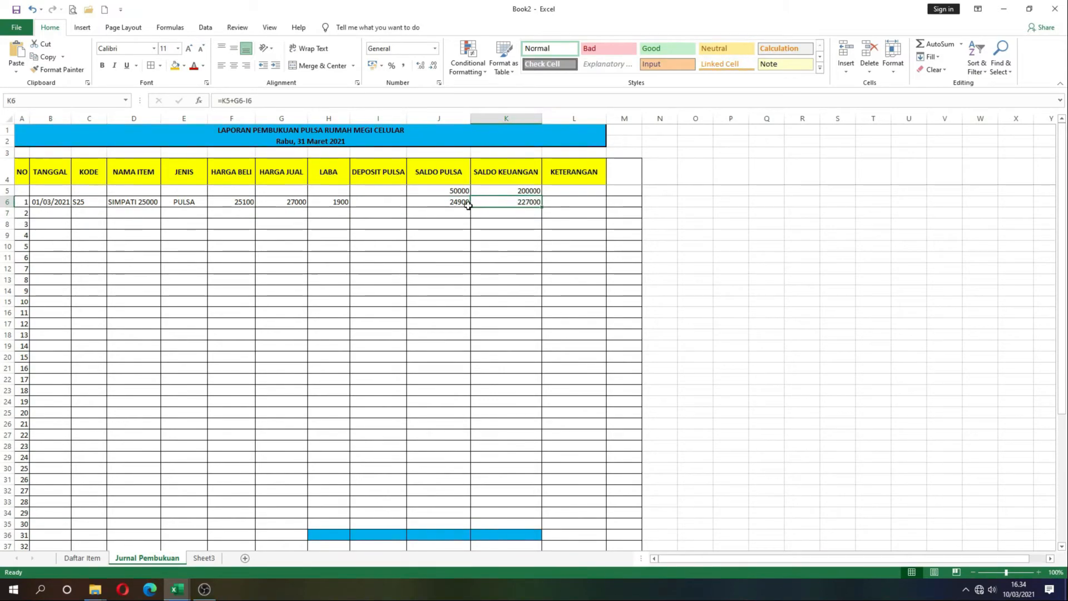
left_click(419, 208)
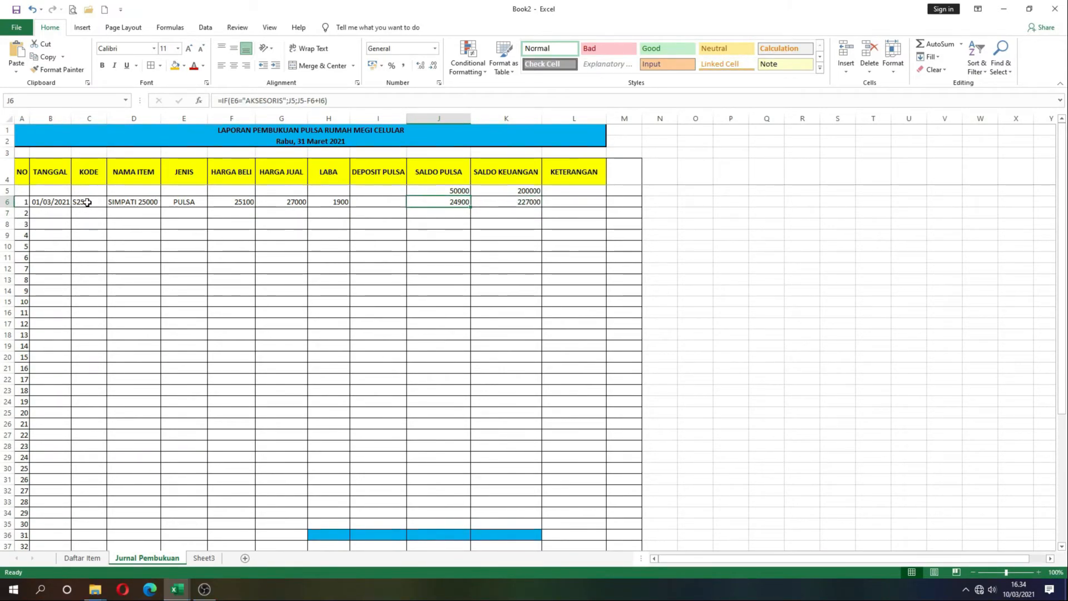
Step: Fill the NAMA ITEM lookup formula from D6 down through the last numbered row of the journal
left_click(53, 202)
left_click(87, 204)
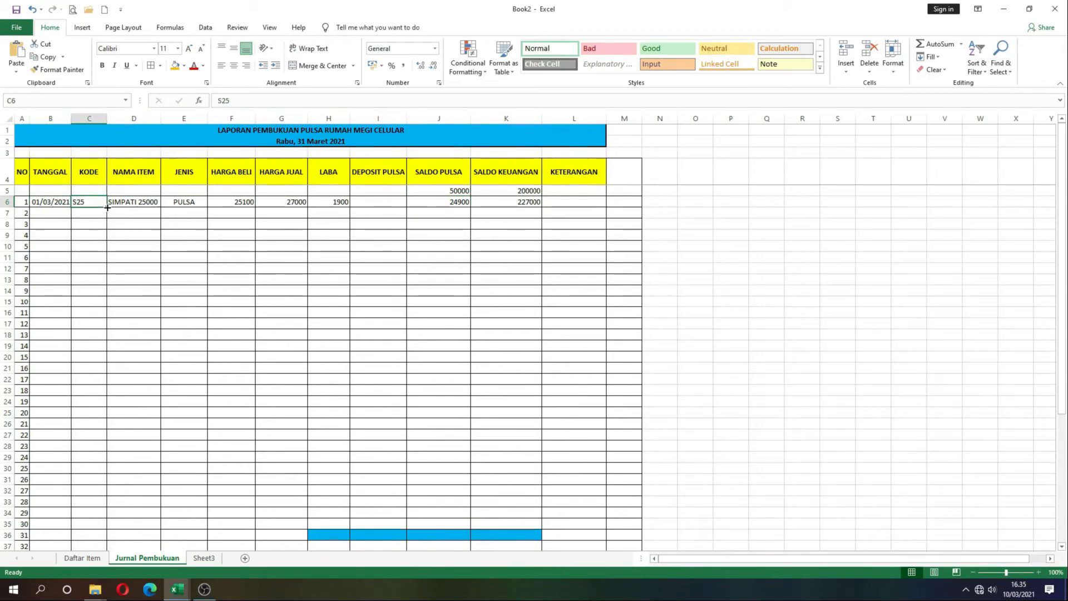
left_click(132, 211)
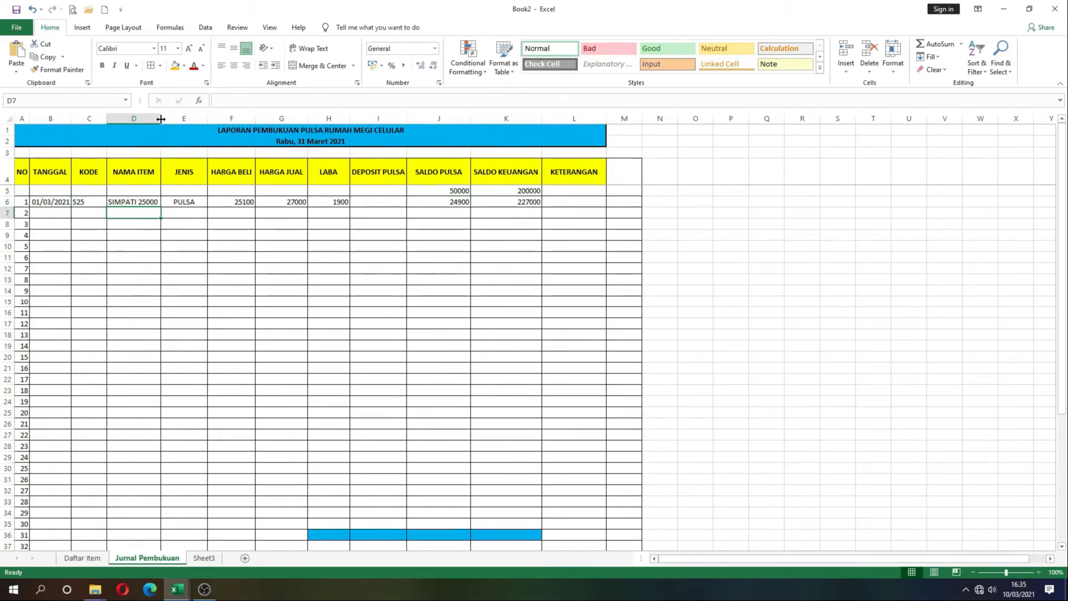
left_click(146, 203)
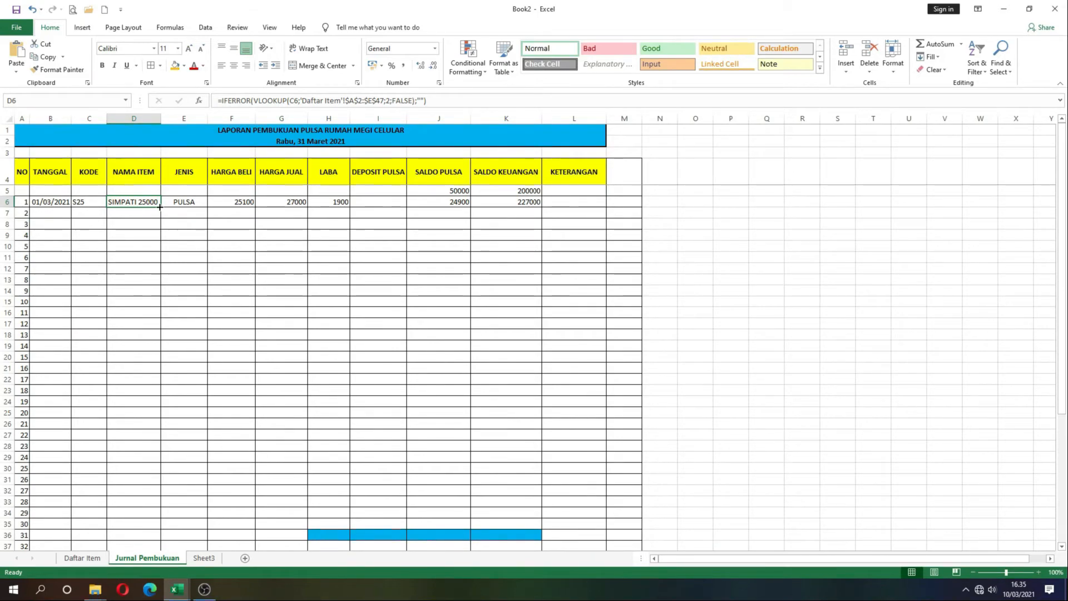
left_click(89, 212)
scroll(142, 221, "down", 1)
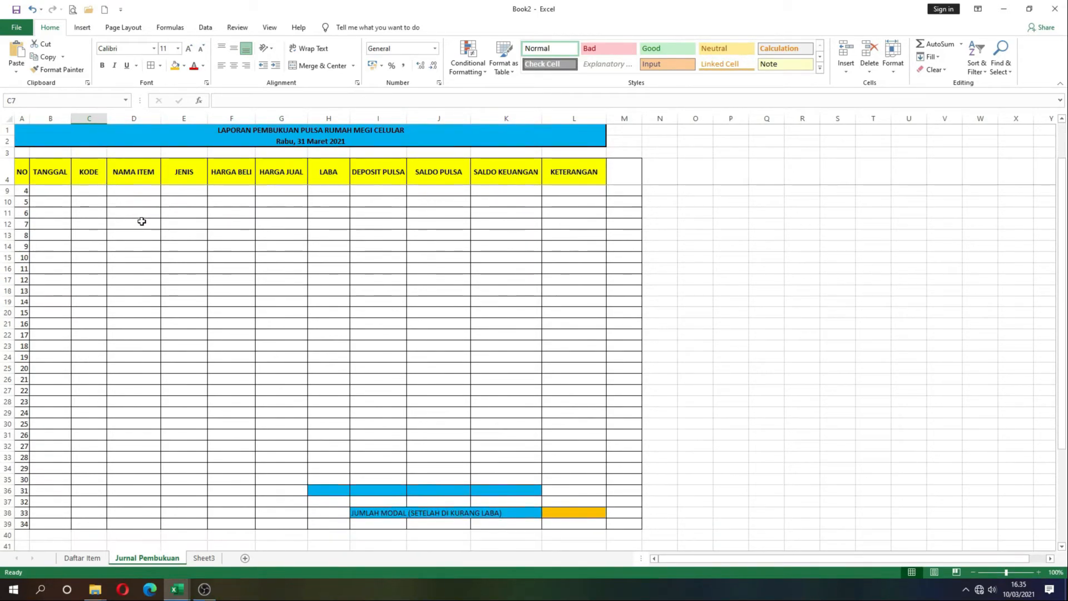
scroll(140, 219, "up", 1)
left_click(142, 193)
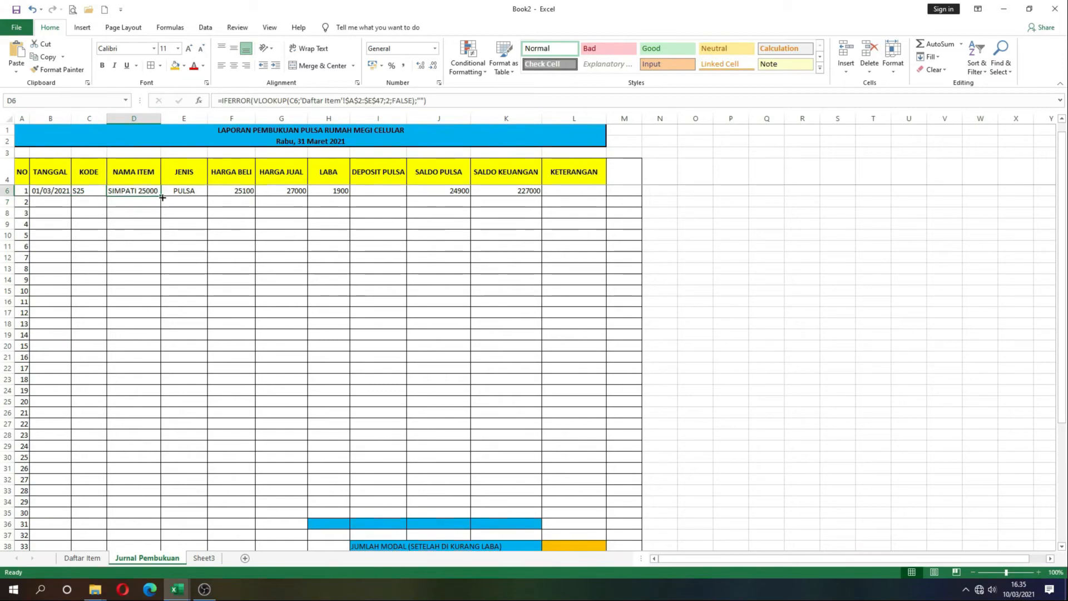
double_click(162, 196)
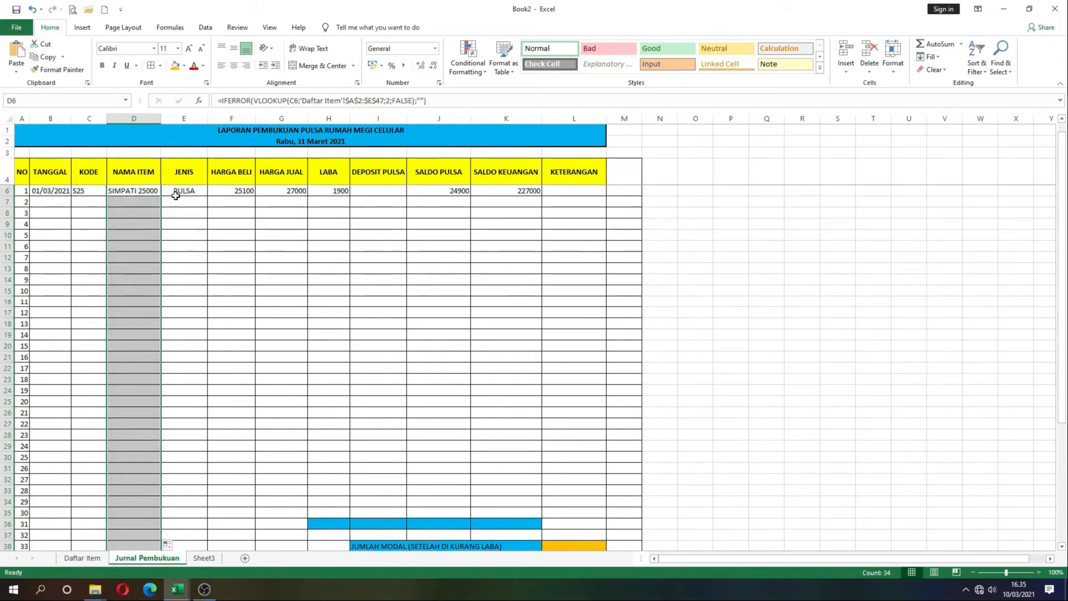
Step: Fill the JENIS formula in E6 and the HARGA BELI formula in F6 down through the last numbered row
left_click(178, 191)
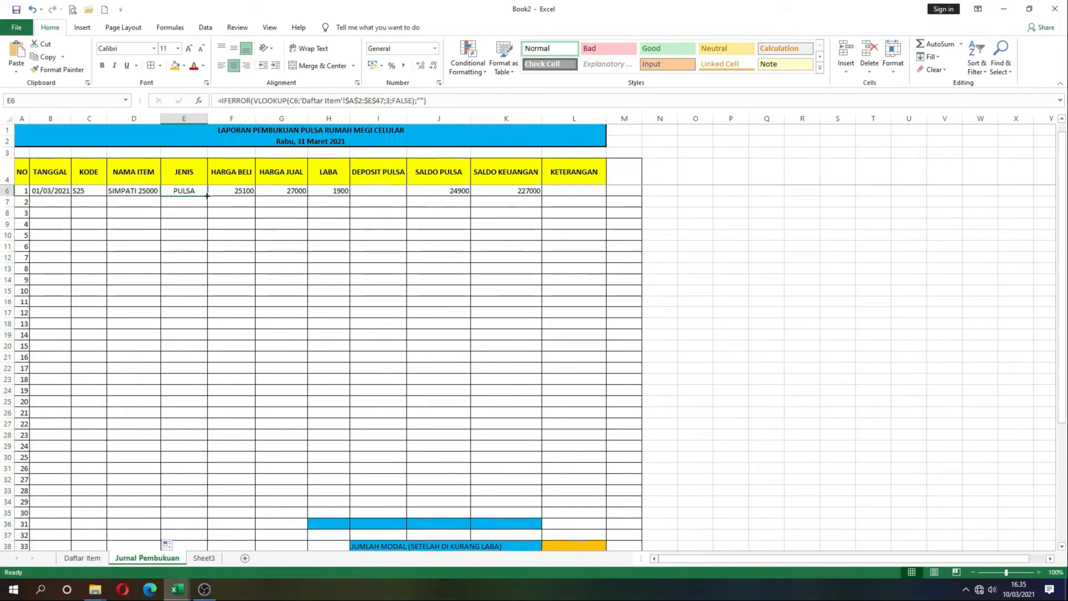
double_click(207, 196)
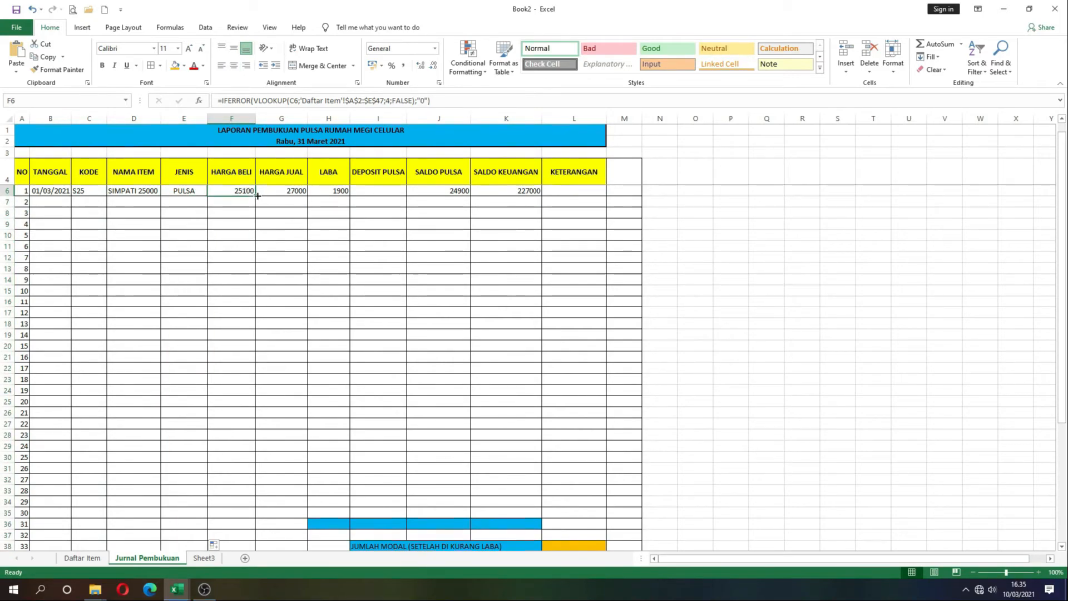
double_click(255, 196)
Step: Fill the HARGA JUAL lookup formula from G6 down through the last numbered row of the journal
left_click(304, 198)
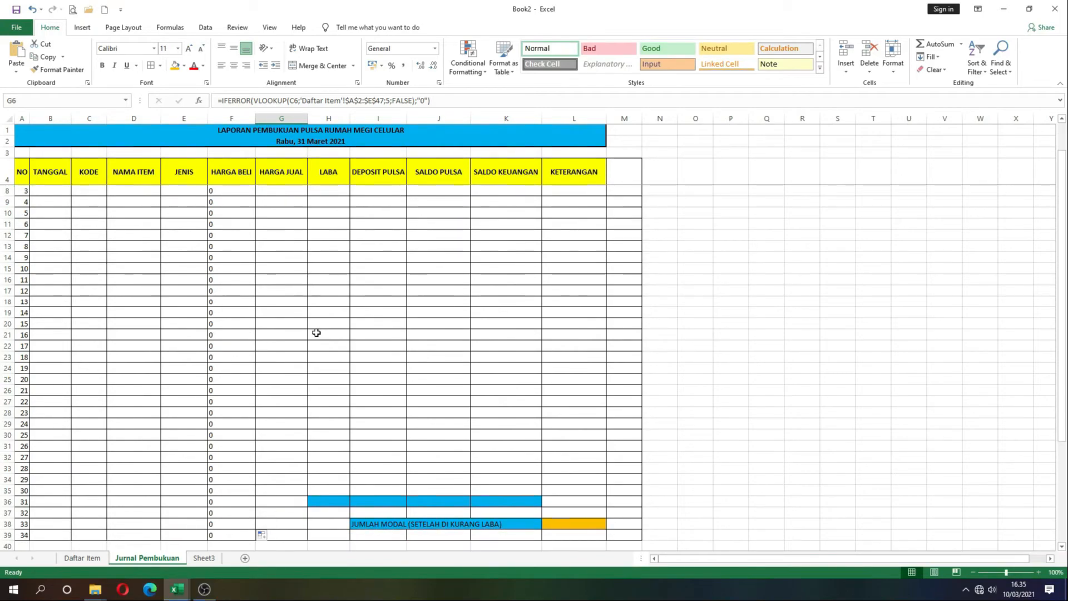
left_click_drag(282, 206, 287, 506)
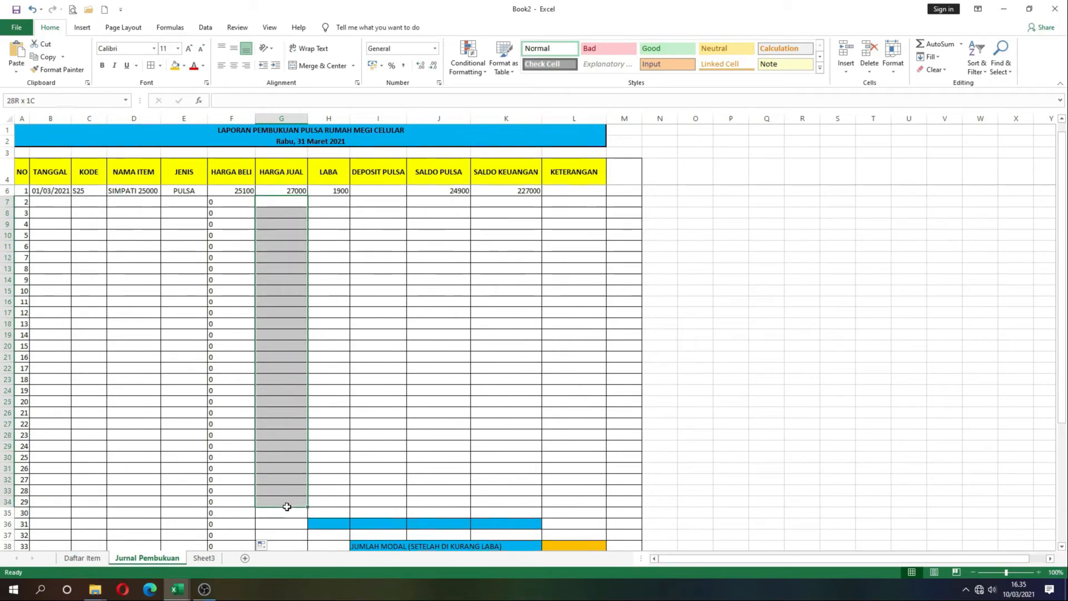
left_click(286, 190)
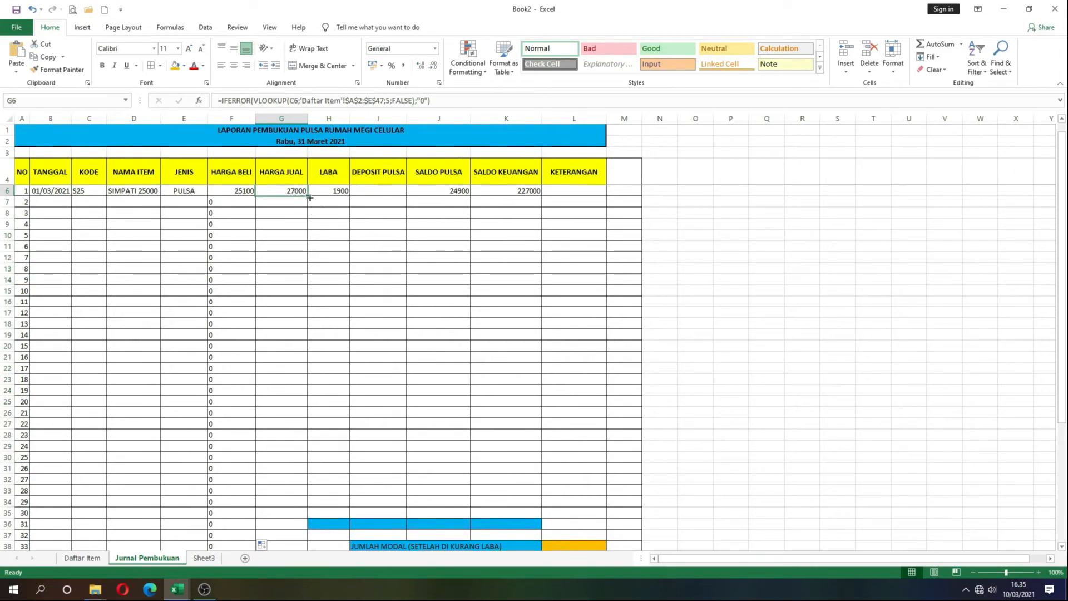
double_click(308, 196)
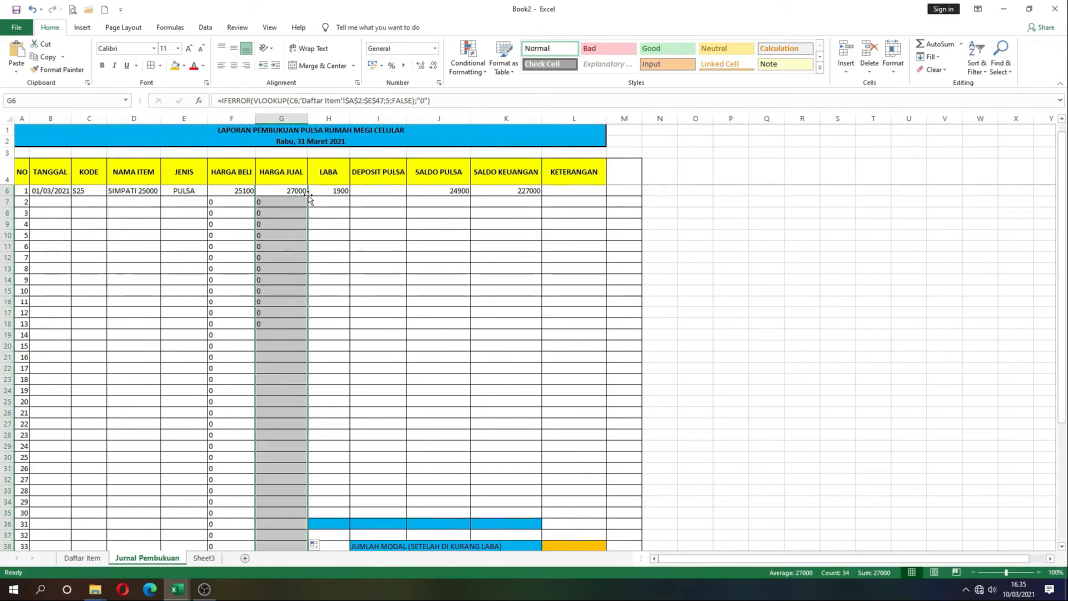
Step: Clear the surplus price formulas in F36:G39, and merge and center B36:G39 into one blank cell
scroll(326, 326, "down", 2)
left_click_drag(216, 479, 263, 506)
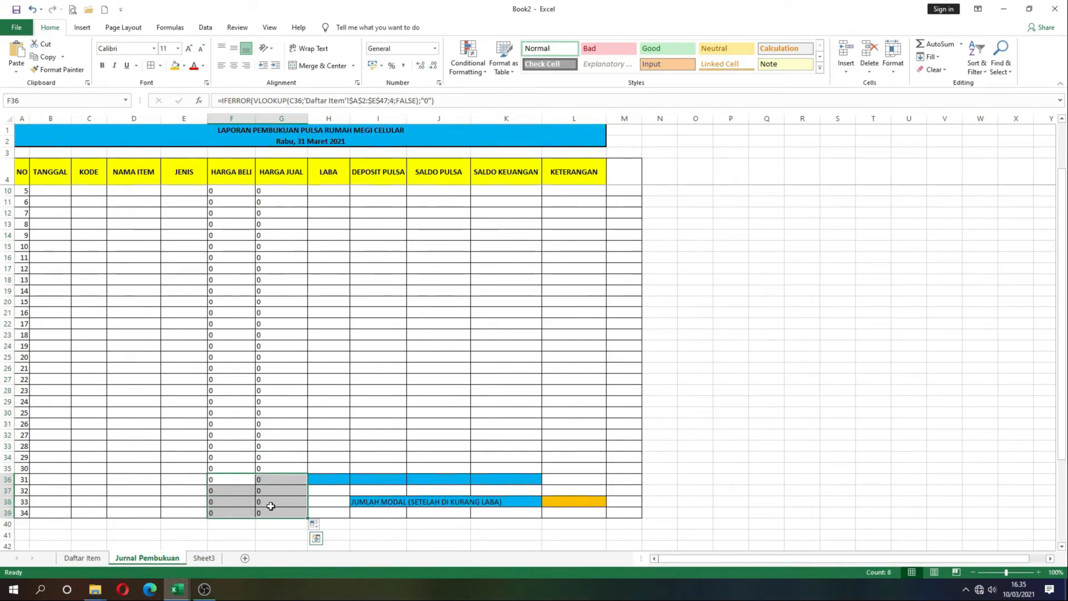
key("Delete")
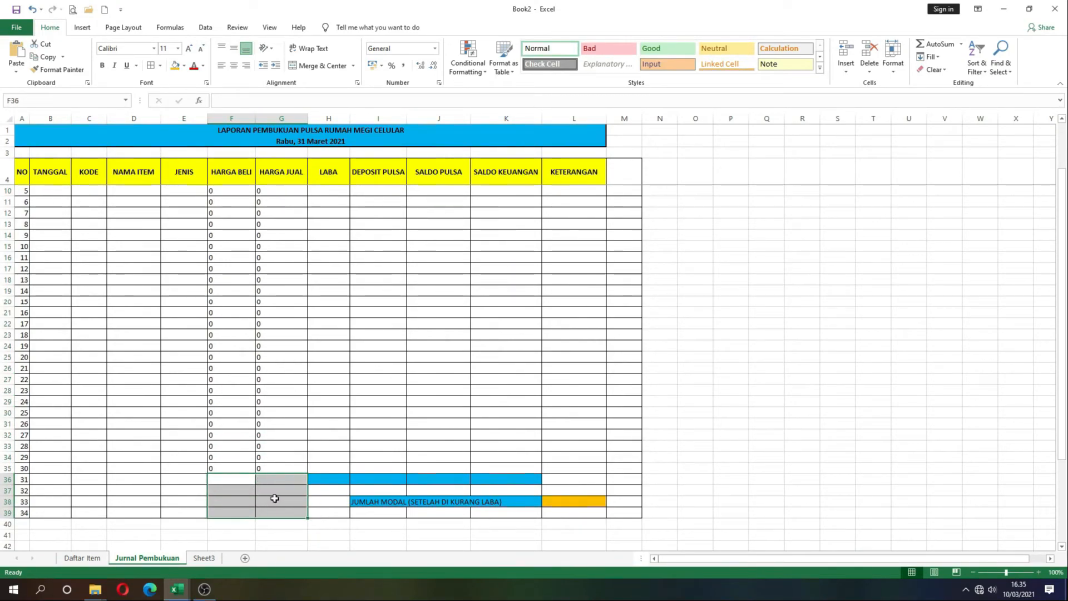
left_click_drag(50, 479, 293, 508)
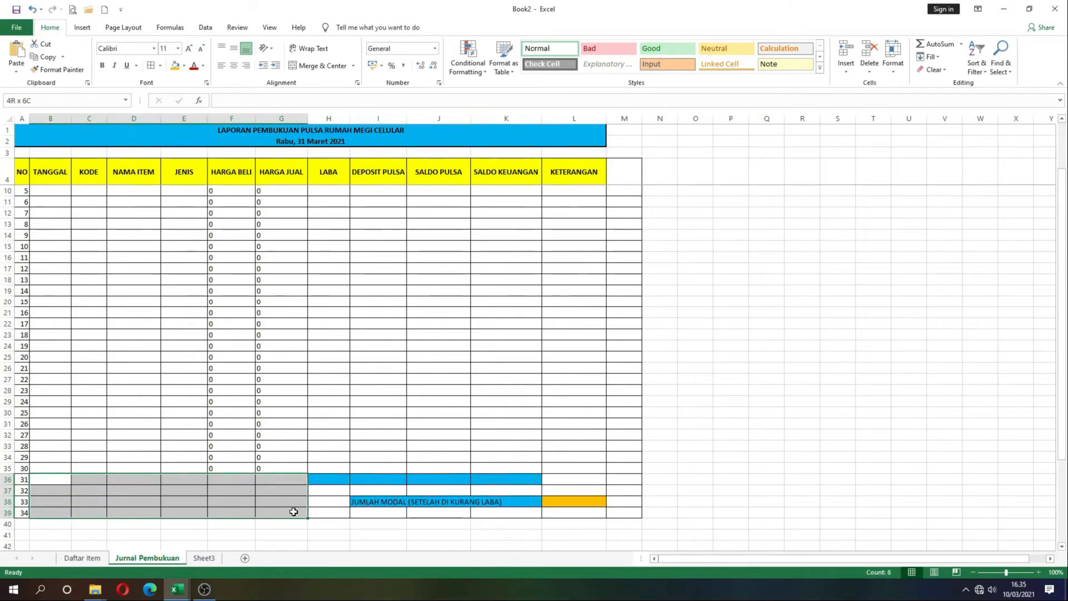
left_click(333, 66)
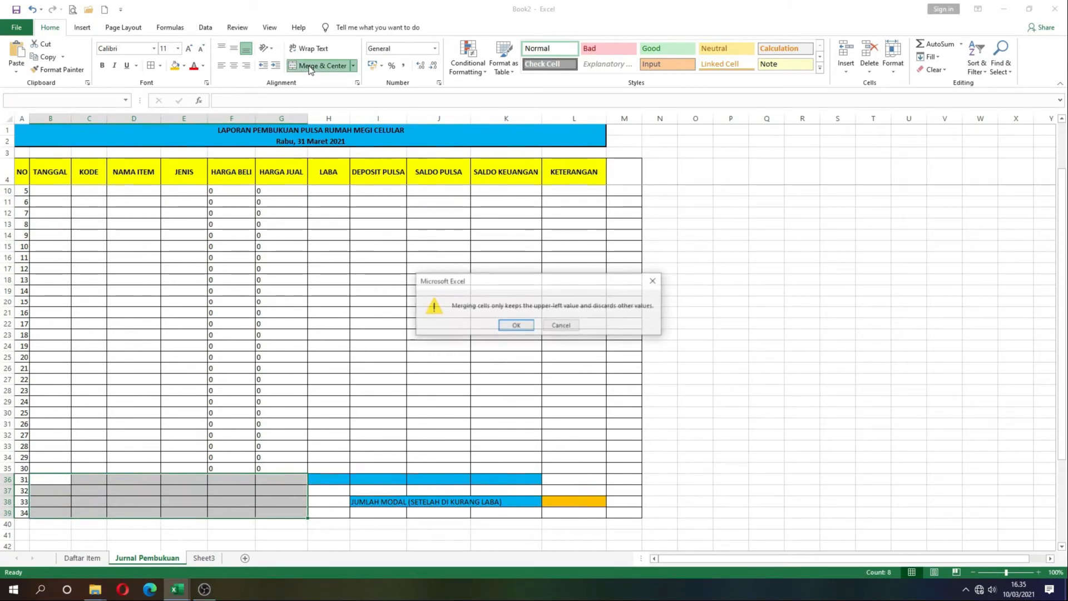
left_click(527, 328)
left_click(390, 359)
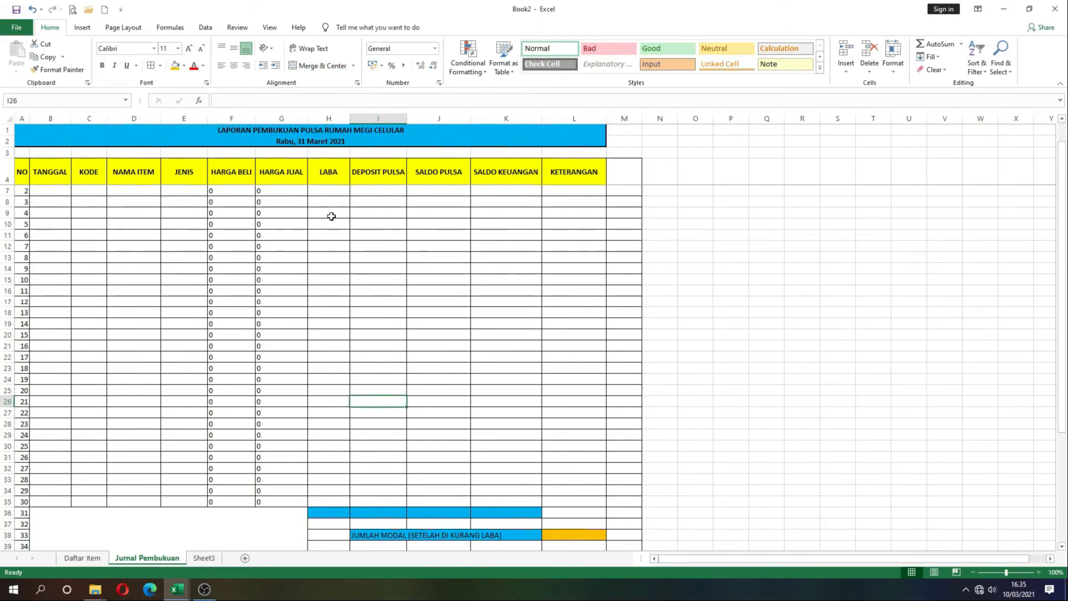
scroll(331, 217, "up", 2)
left_click(332, 216)
left_click(339, 205)
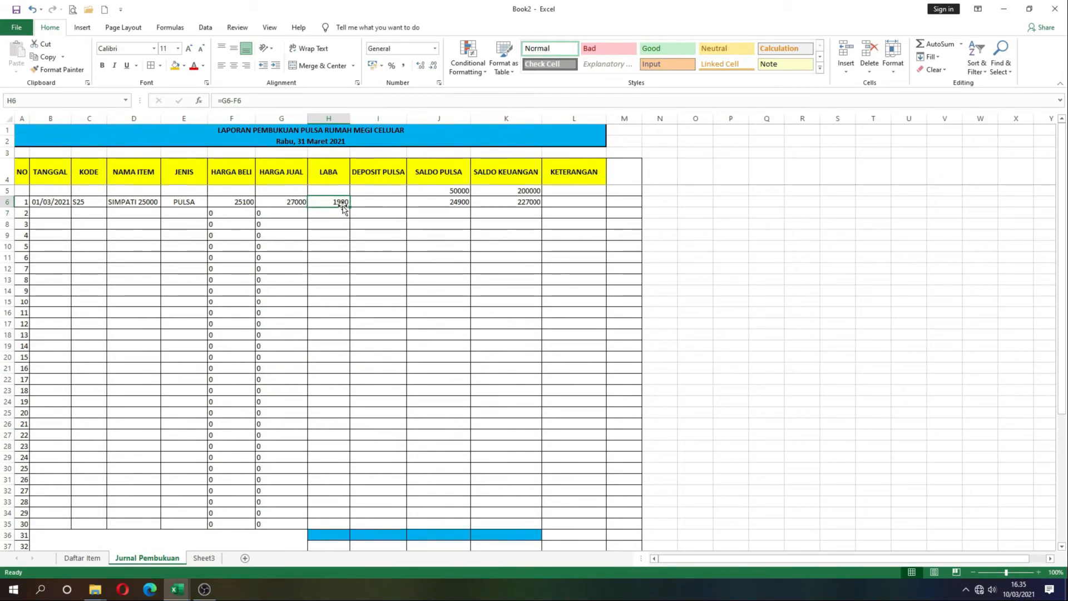
double_click(350, 207)
scroll(417, 343, "down", 1)
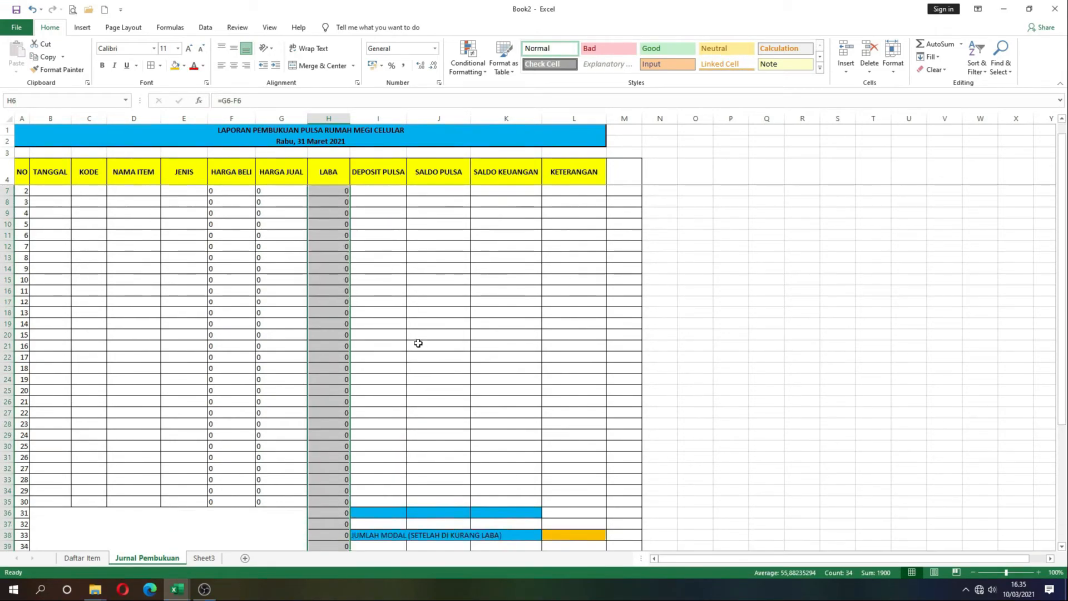
scroll(334, 501, "up", 1)
key("ctrl+z")
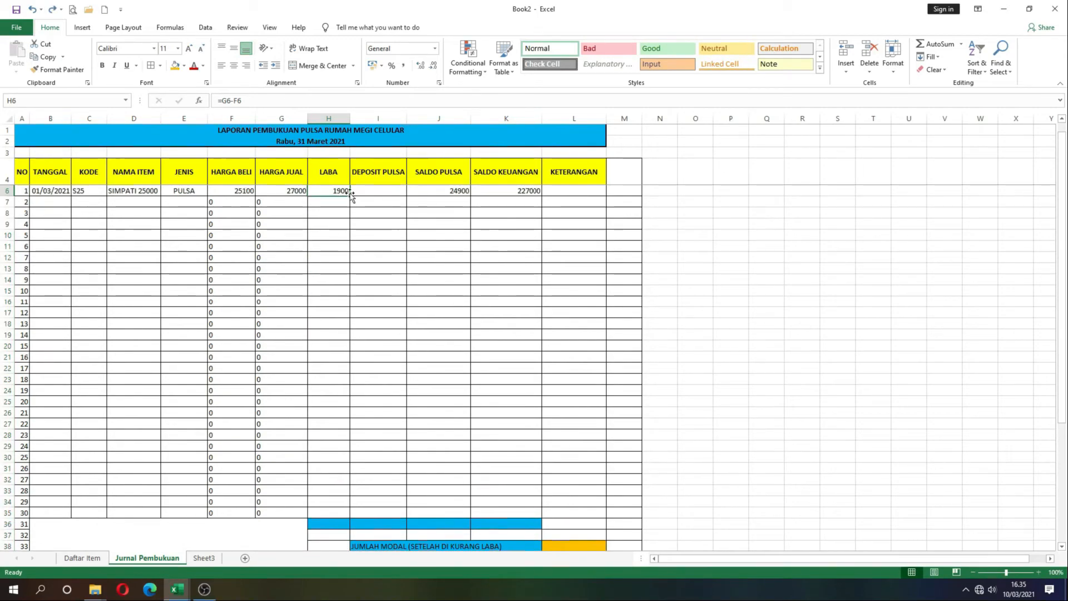
Step: Fill the LABA, SALDO PULSA and SALDO KEUANGAN formulas from row 6 down through row 35, journal number 30
left_click_drag(350, 202, 347, 512)
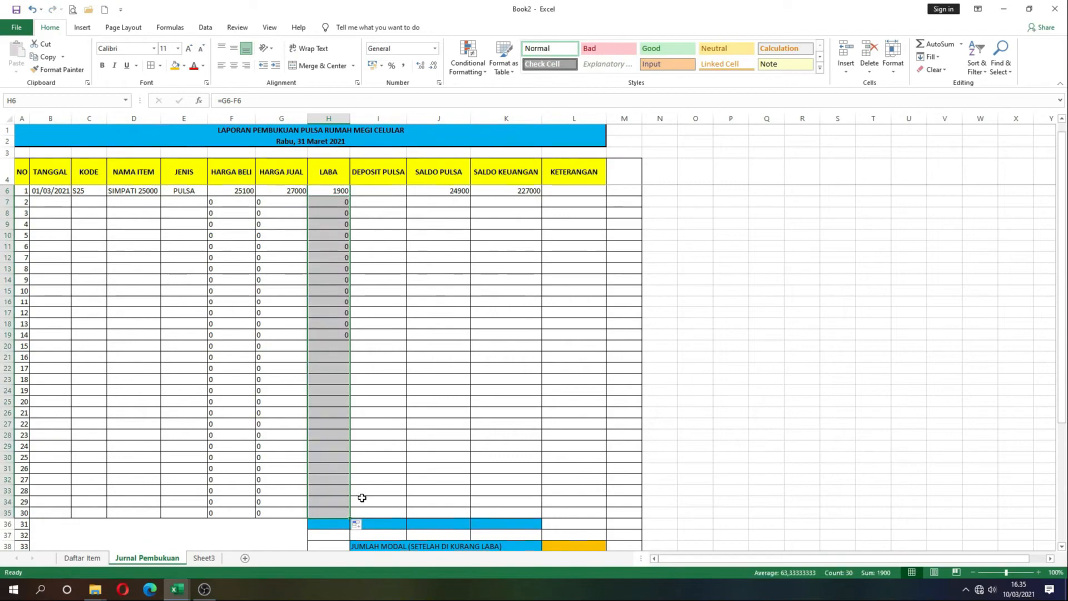
left_click(449, 192)
scroll(470, 203, "up", 1)
left_click_drag(467, 208, 468, 525)
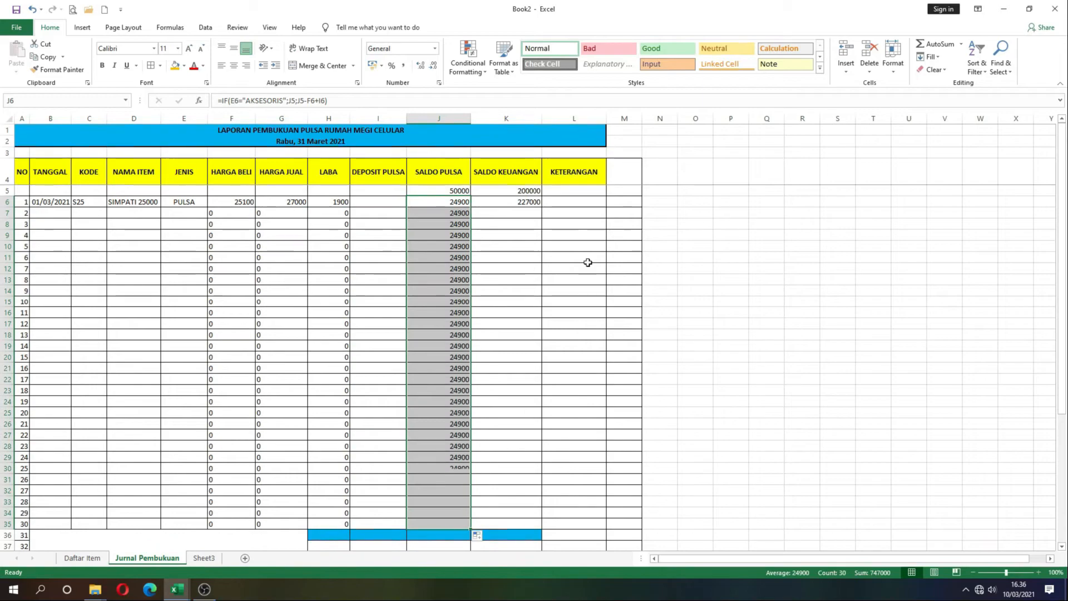
left_click(537, 202)
left_click_drag(542, 207, 520, 526)
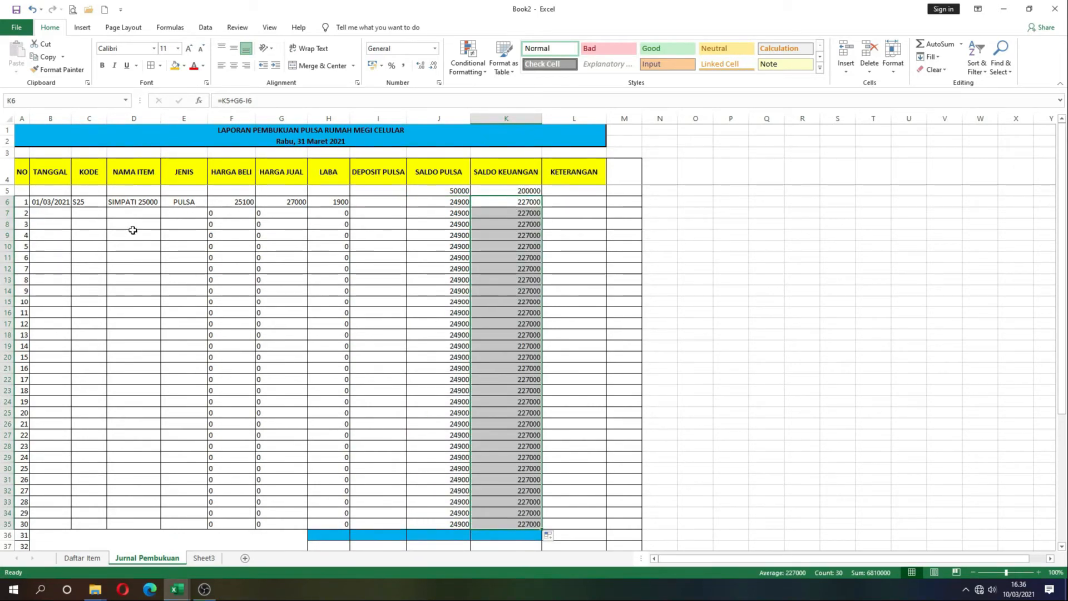
Step: Apply the Accounting number format to the price, profit, deposit and balance cells F6:K35
left_click_drag(234, 202, 518, 522)
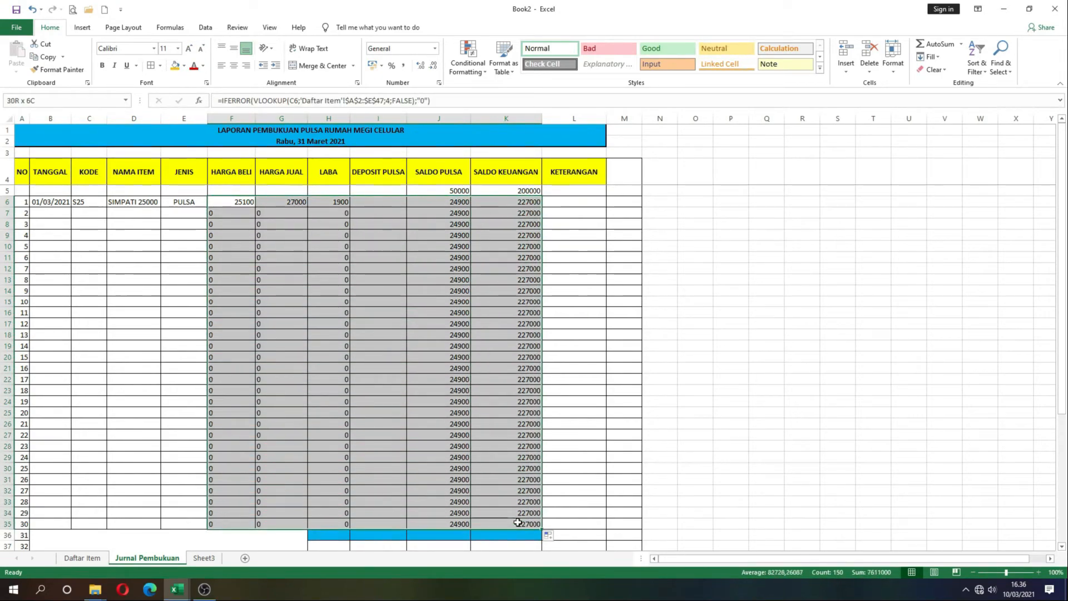
left_click(435, 49)
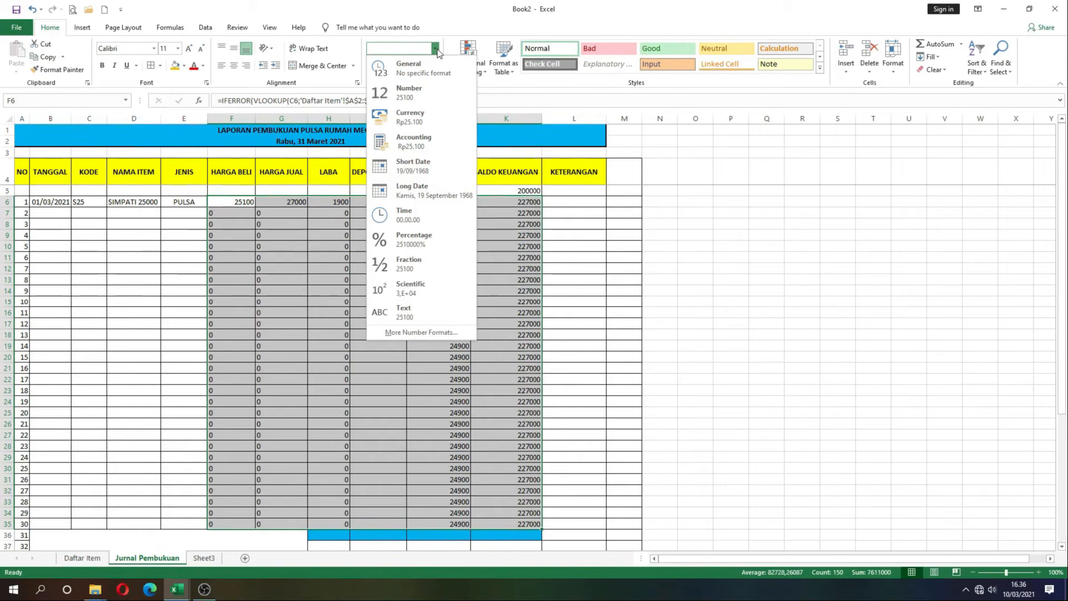
left_click(414, 142)
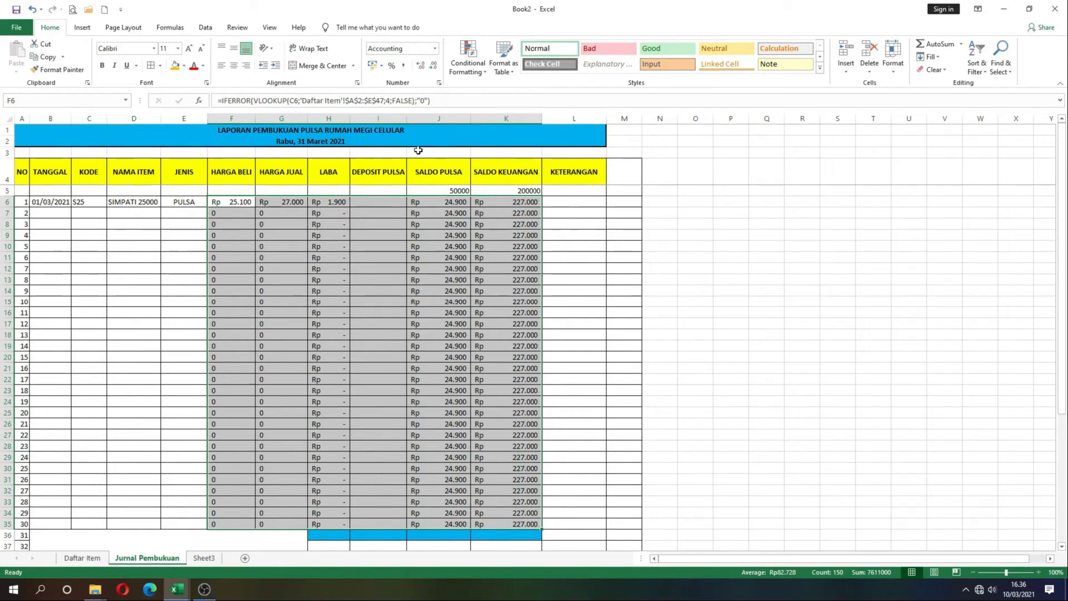
Step: Format the opening balances in J5:K5 as Accounting, with bold text and an orange fill
left_click_drag(462, 191, 503, 190)
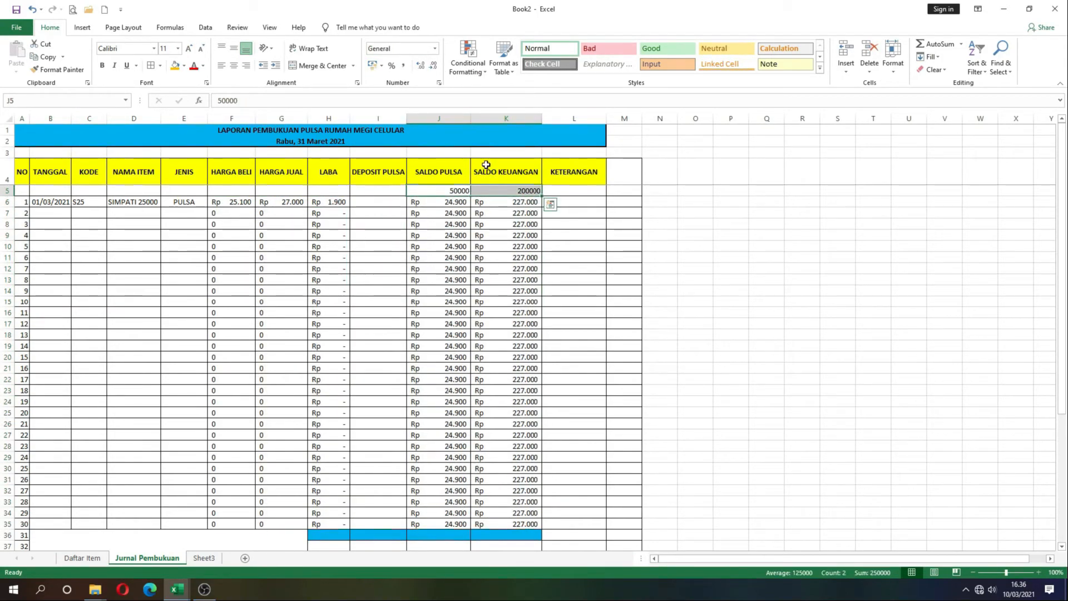
left_click(436, 50)
left_click(414, 142)
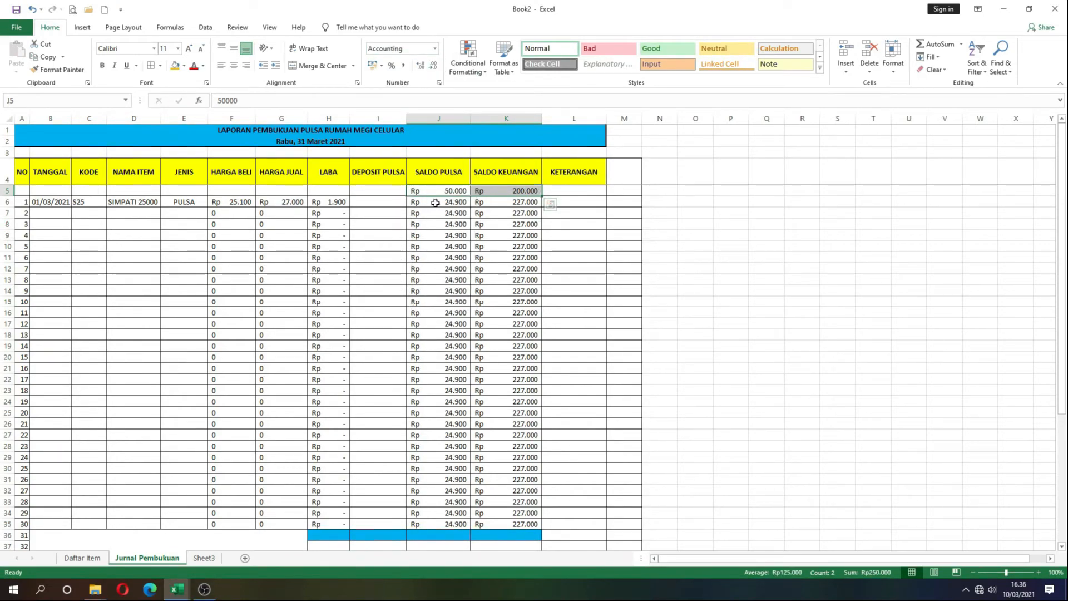
left_click(175, 67)
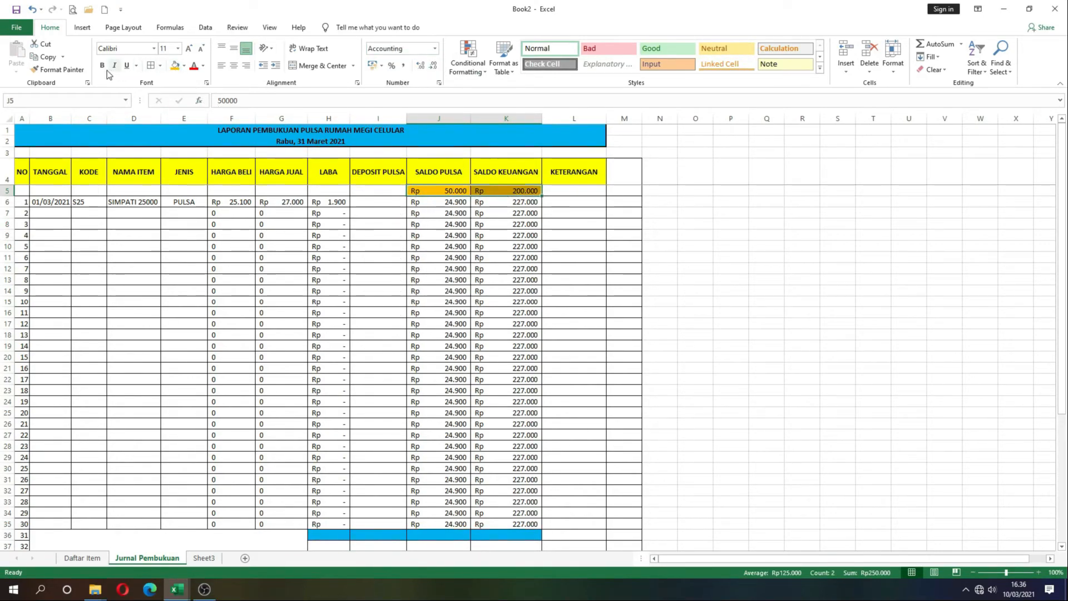
left_click(284, 269)
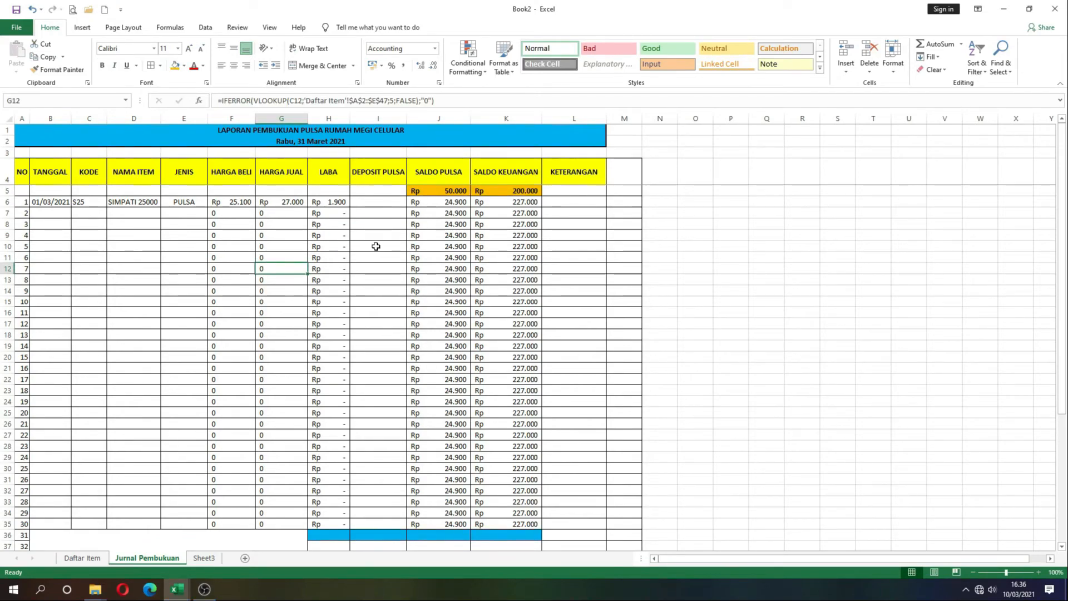
Step: Extend the date series to 02/03/2021 in B7 and enter the item code XL10 in C7
left_click(63, 214)
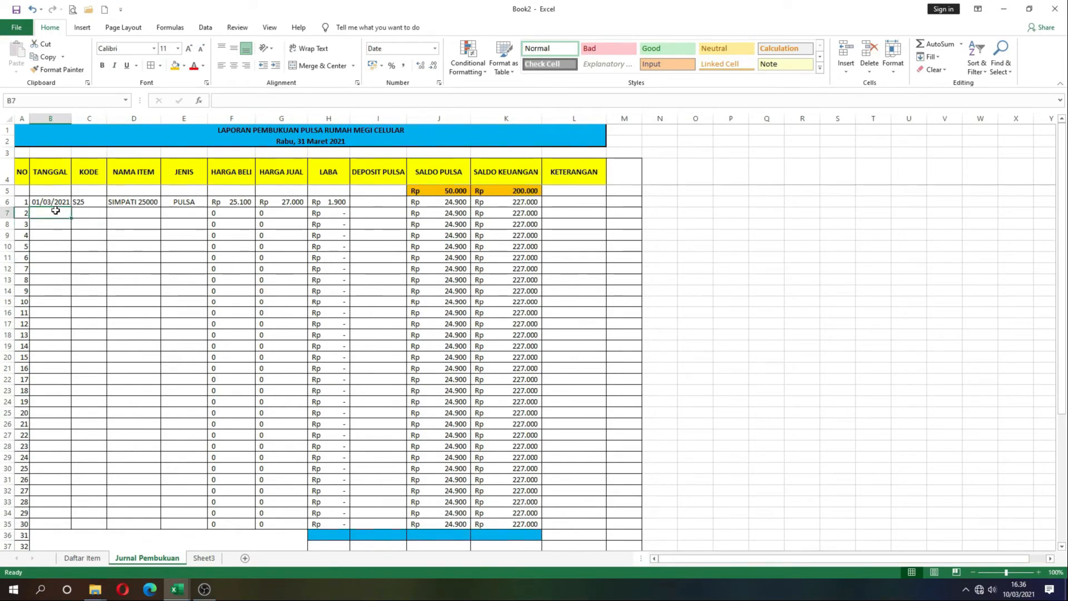
left_click(60, 199)
left_click_drag(71, 207, 75, 217)
left_click(96, 217)
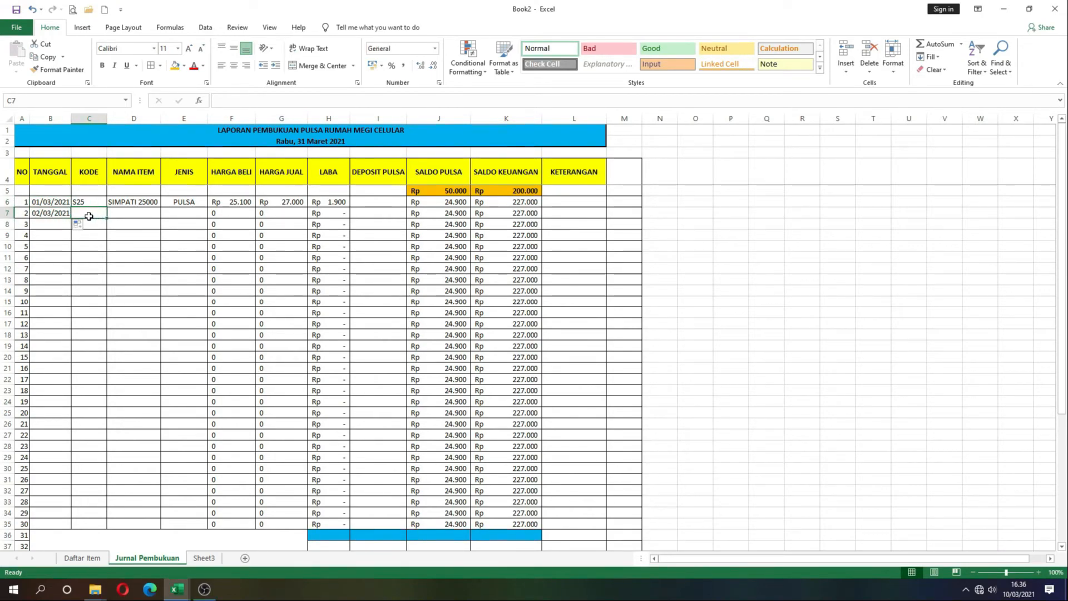
type("X")
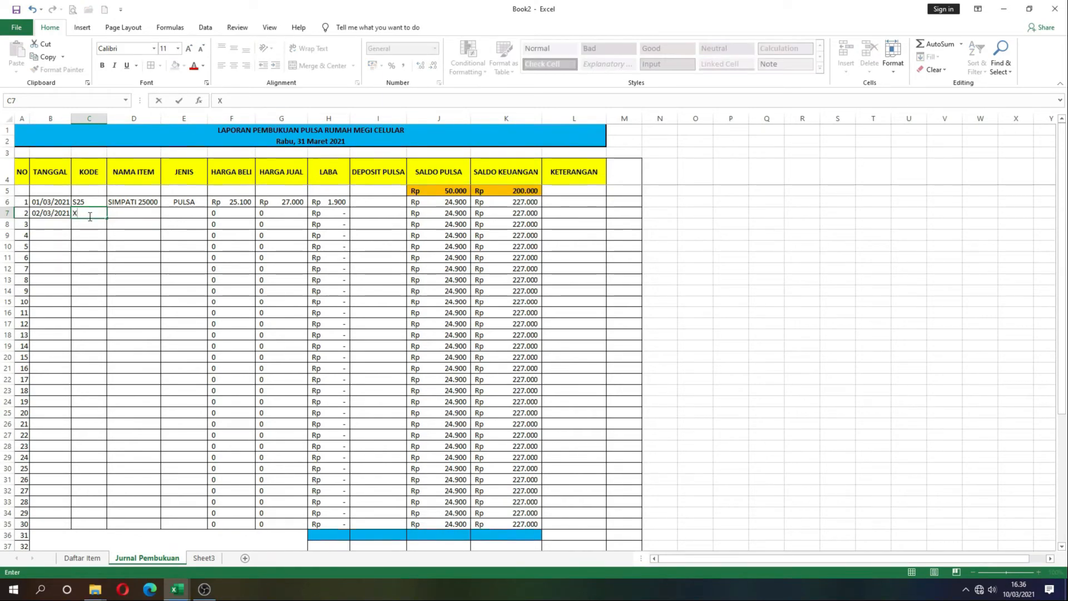
type("C")
key("BackSpace")
type("L10")
key("Return")
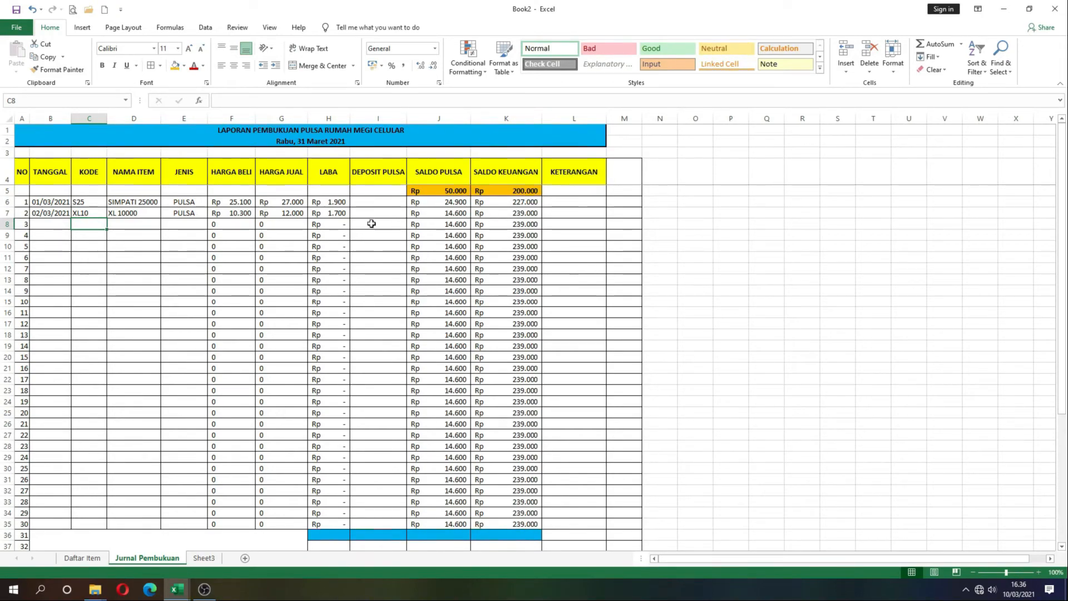
Step: Extend the date series to 03/03/2021 in B8 and enter a DEPOSIT PULSA of 200000 in I8
left_click(53, 214)
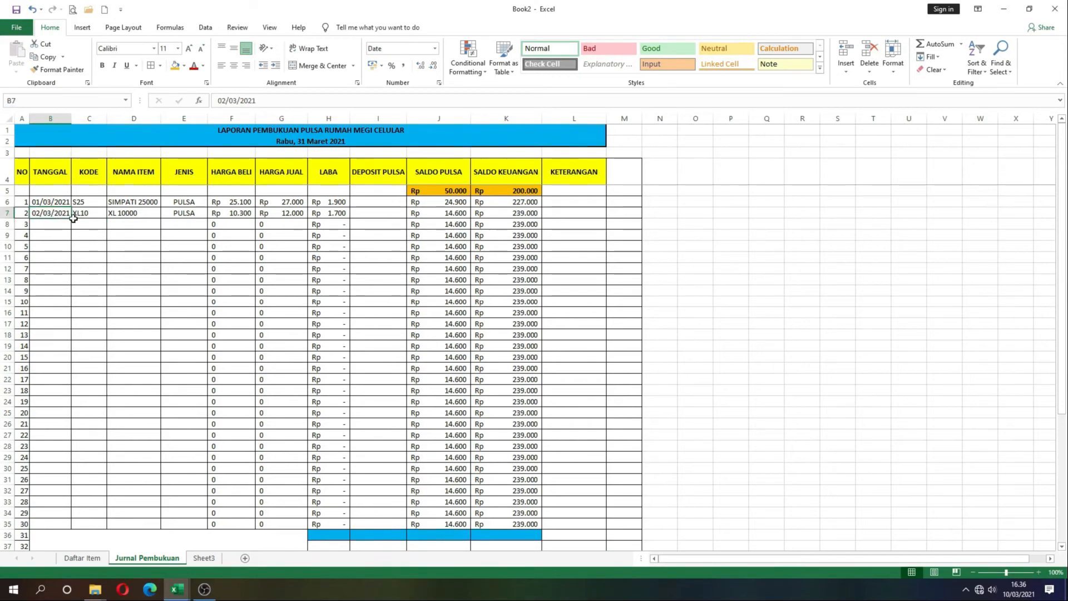
left_click_drag(73, 218, 70, 230)
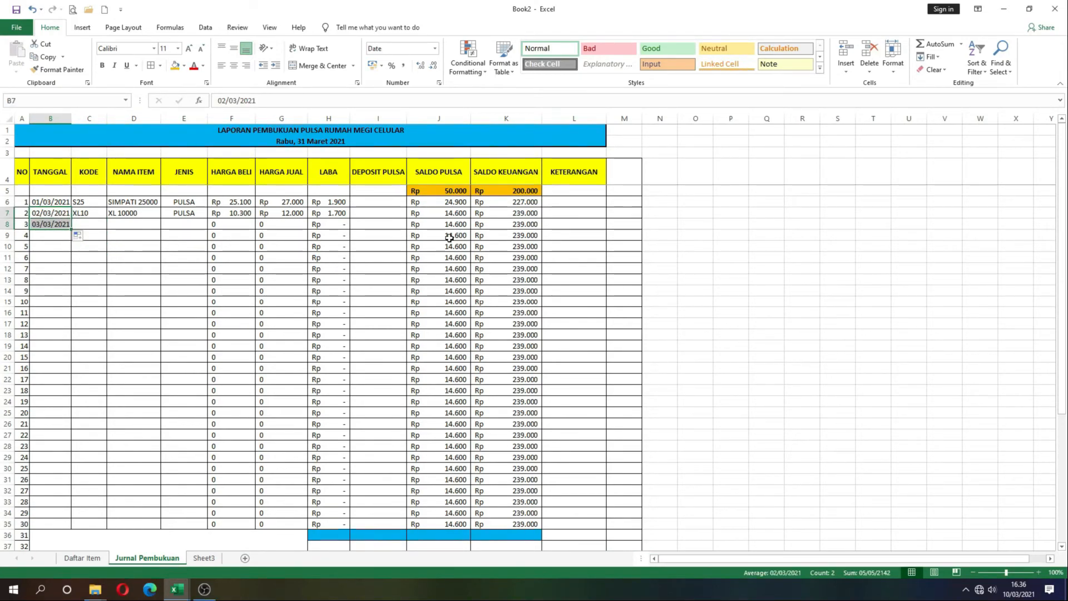
left_click(376, 227)
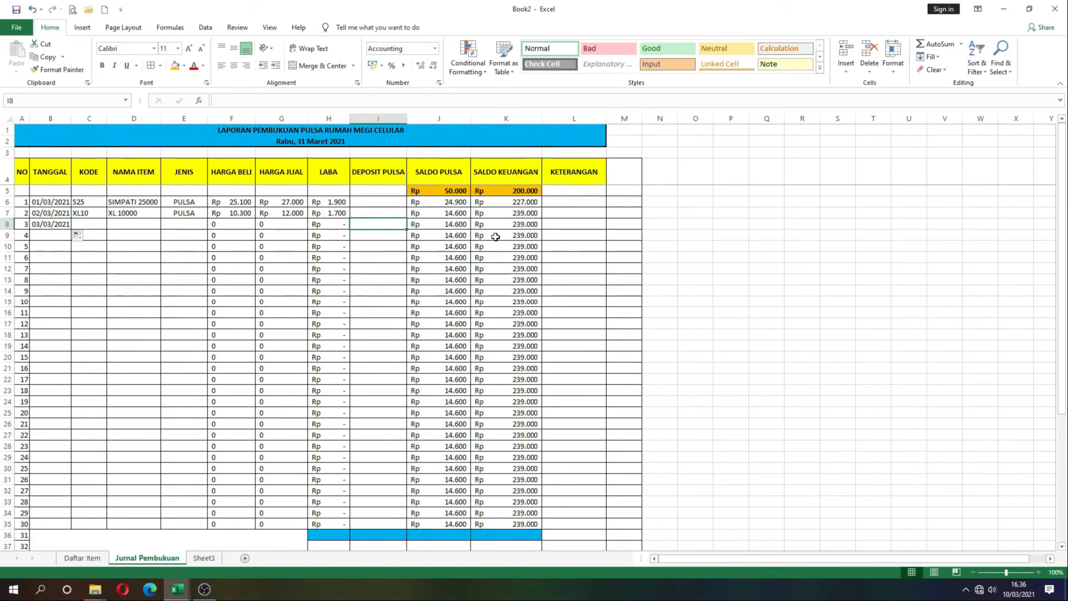
type("200000")
key("Return")
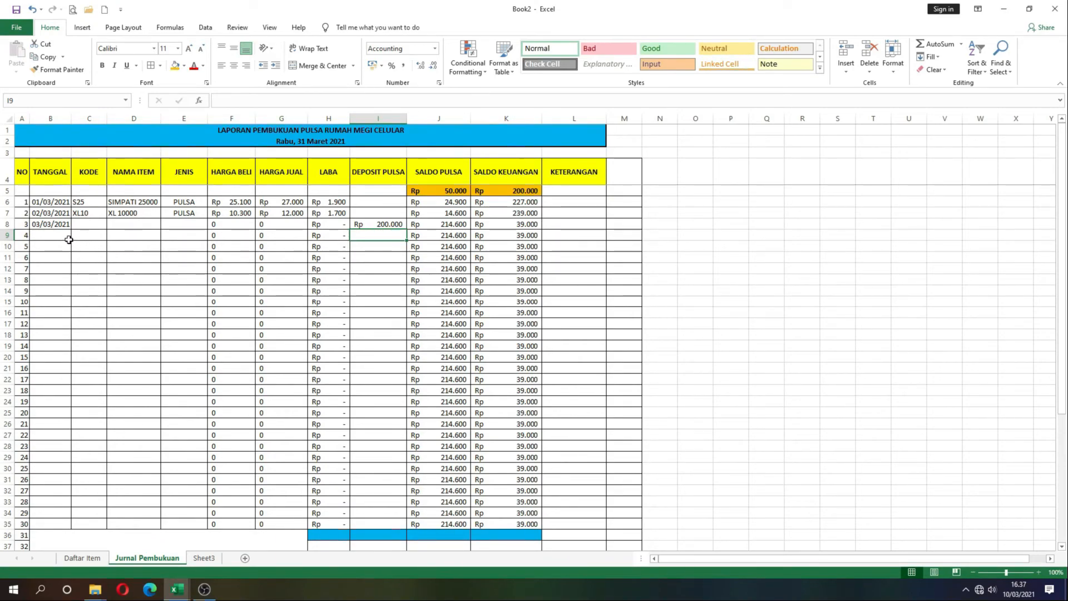
Step: Extend the date series to 04/03/2021 in B9 and enter the charger cable's code AKS03 from the Daftar Item sheet in C9
left_click(51, 224)
left_click_drag(71, 229, 70, 242)
left_click(150, 395)
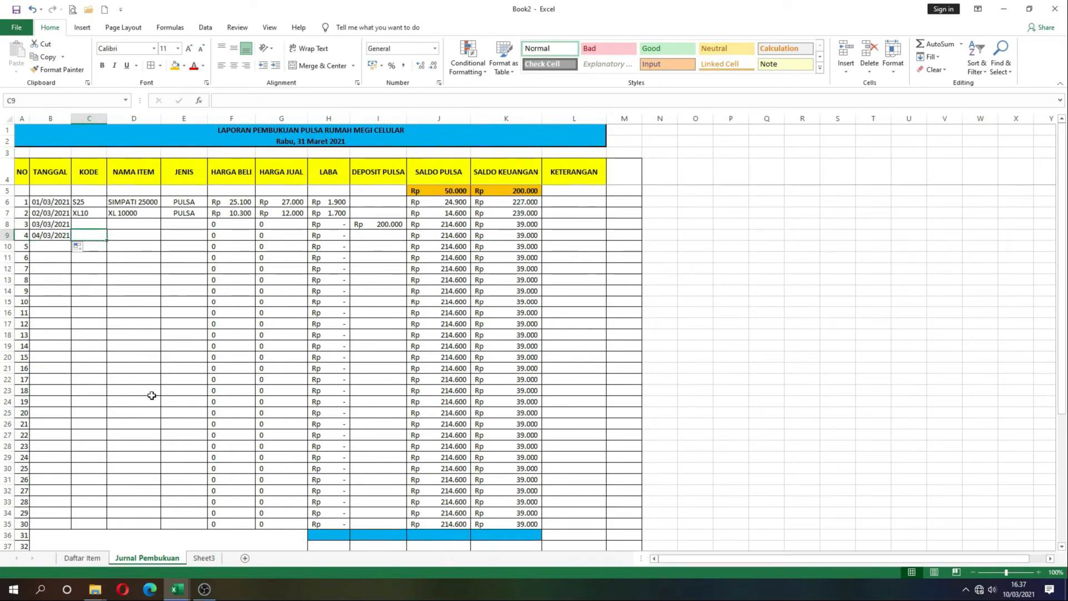
left_click(82, 558)
scroll(84, 540, "down", 3)
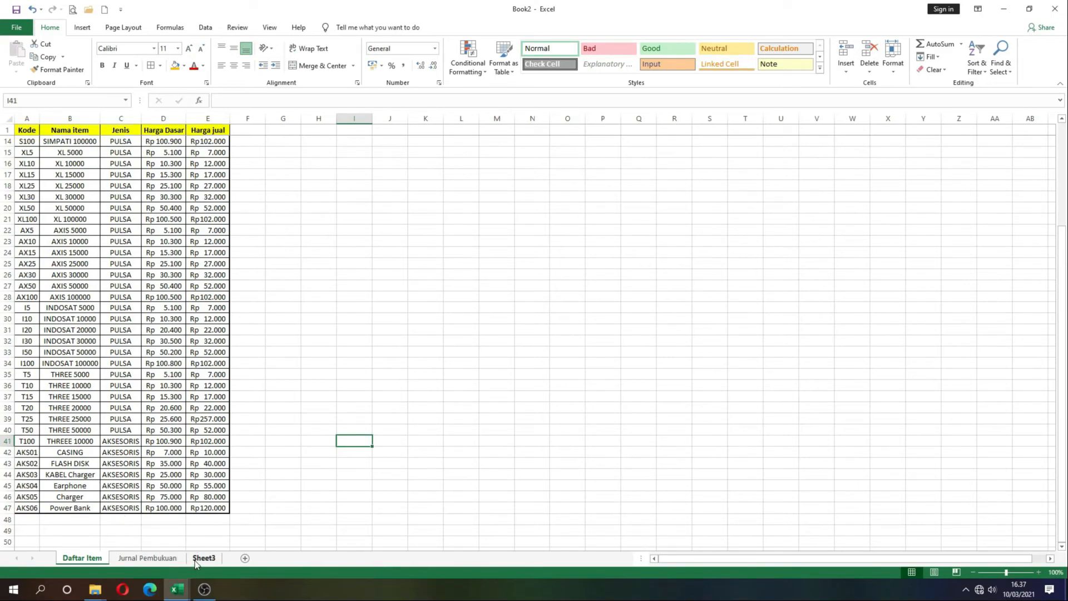
left_click(147, 558)
left_click(90, 235)
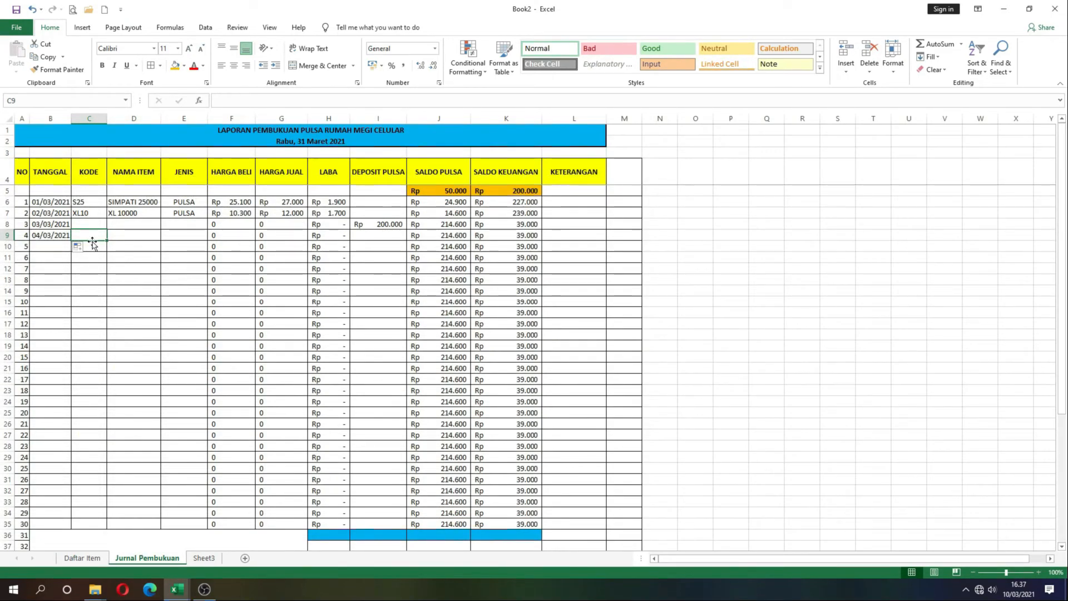
type("AKS03")
key("Return")
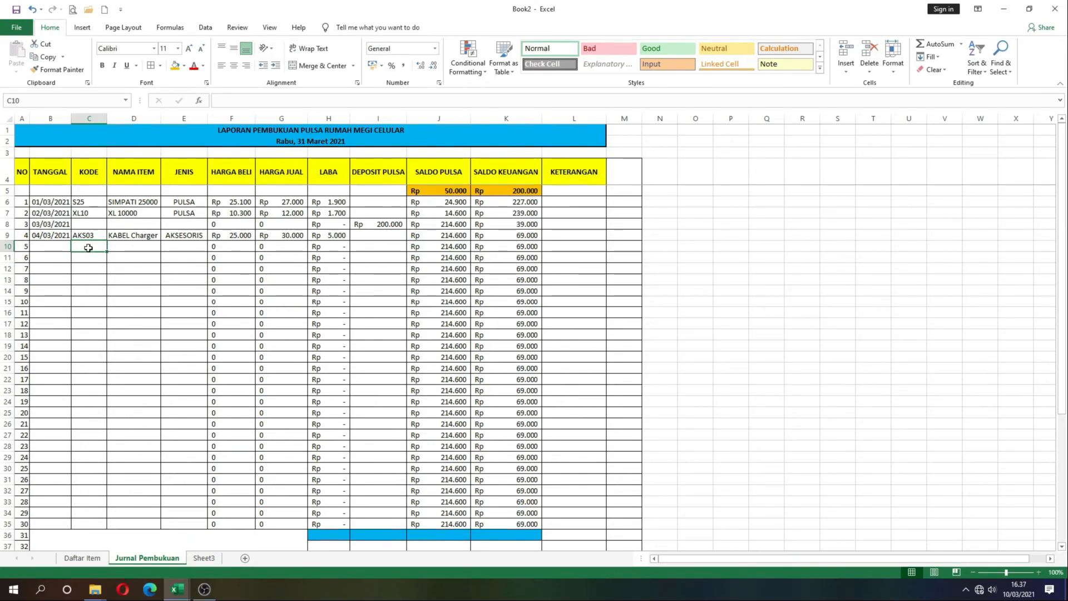
Step: Enter the flash disk's item code AKS02 in C10
type("AKS03")
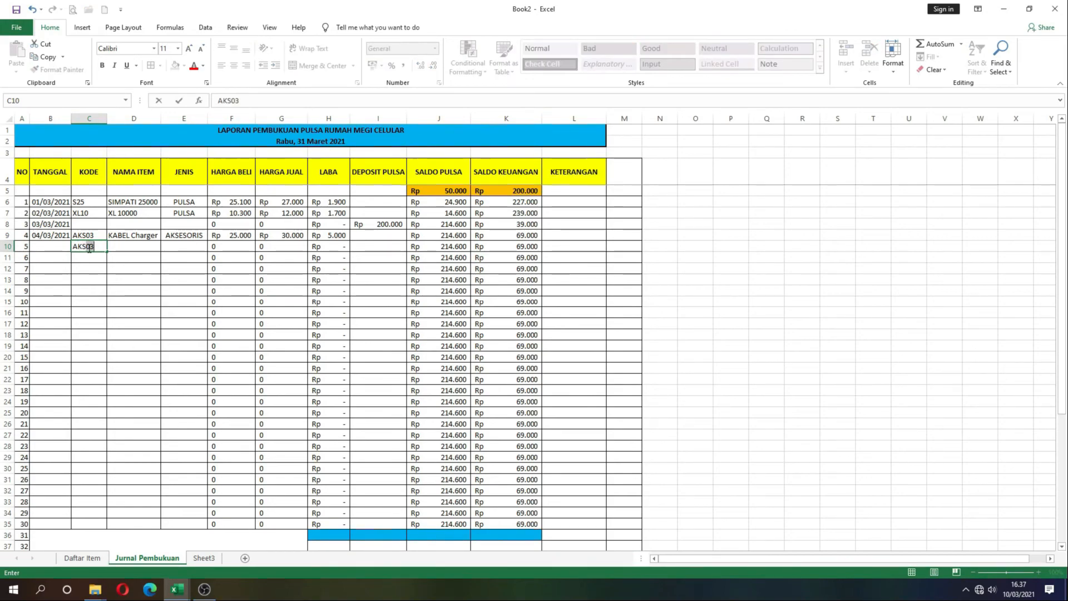
key("BackSpace")
left_click(155, 270)
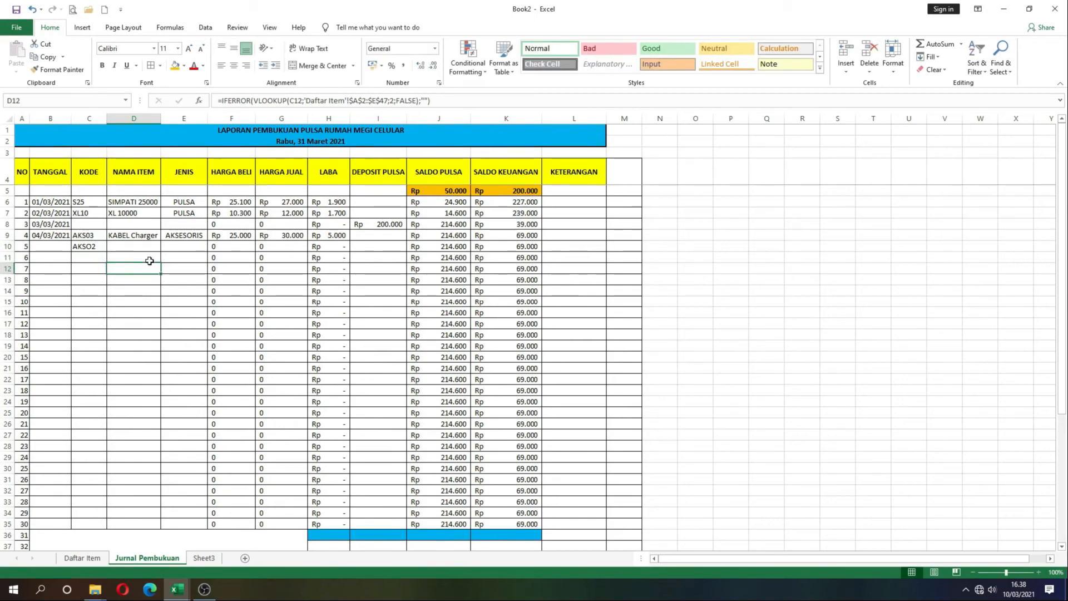
left_click(93, 250)
type("AKS03")
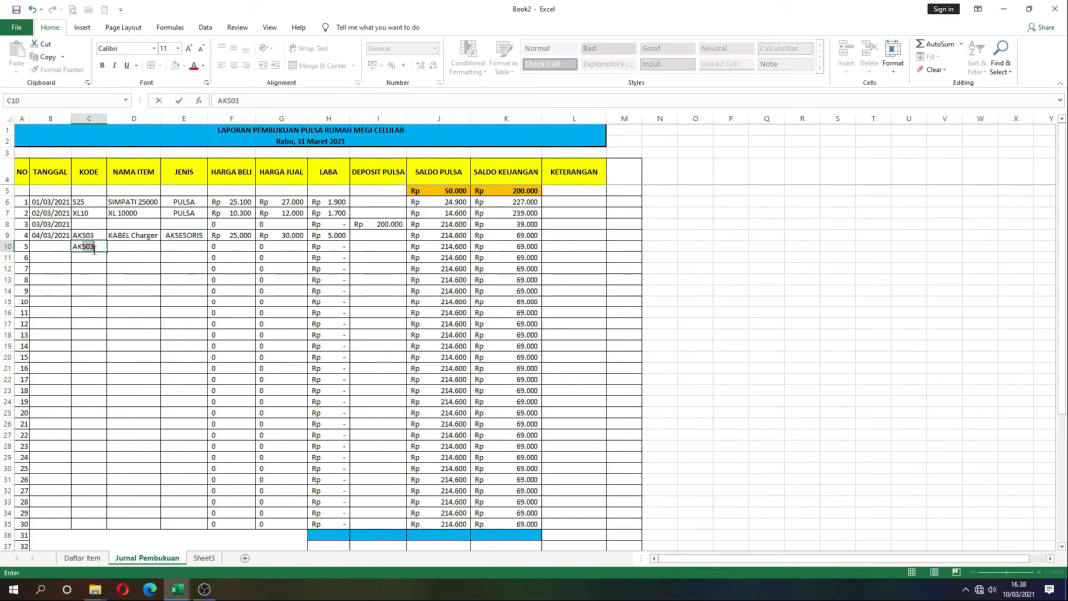
key("Return")
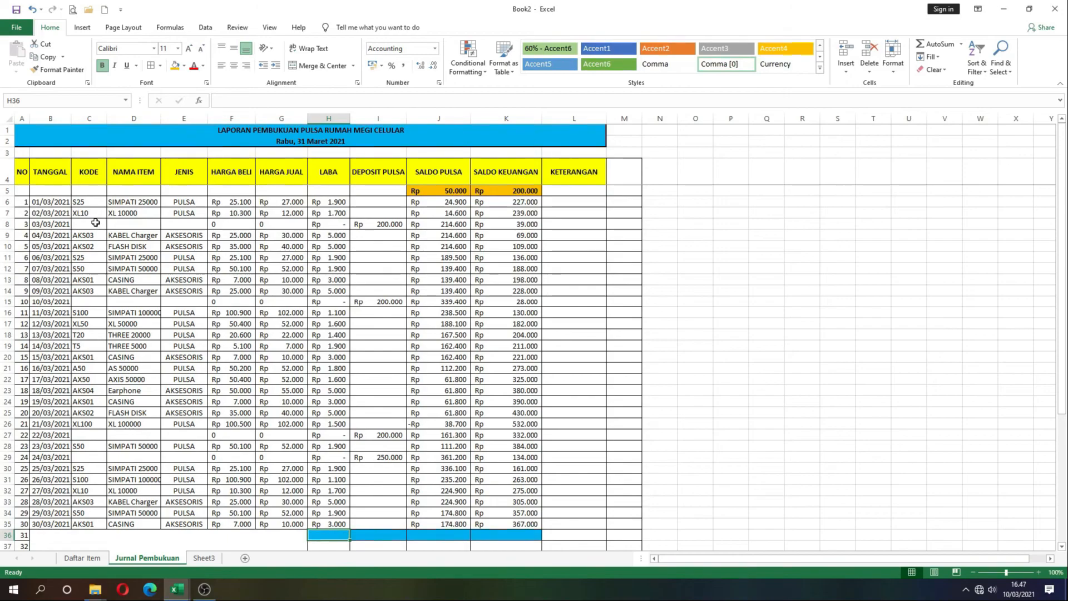
Step: Review the completed journal rows, checking the SALDO PULSA and SALDO KEUANGAN formulas in J8 and K8 on the deposit row
left_click(94, 202)
left_click(95, 213)
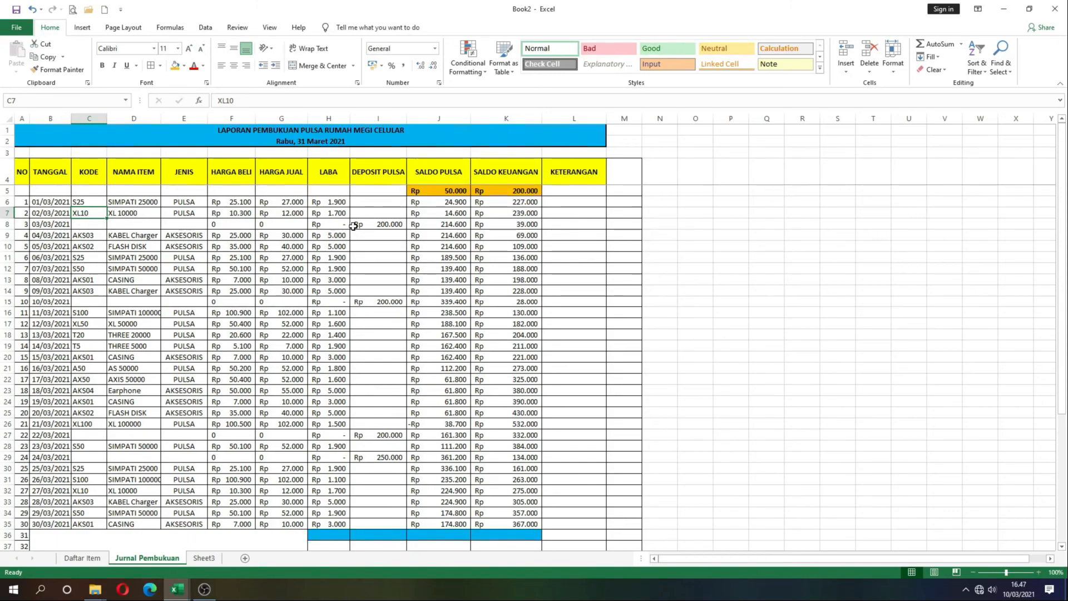
left_click(466, 225)
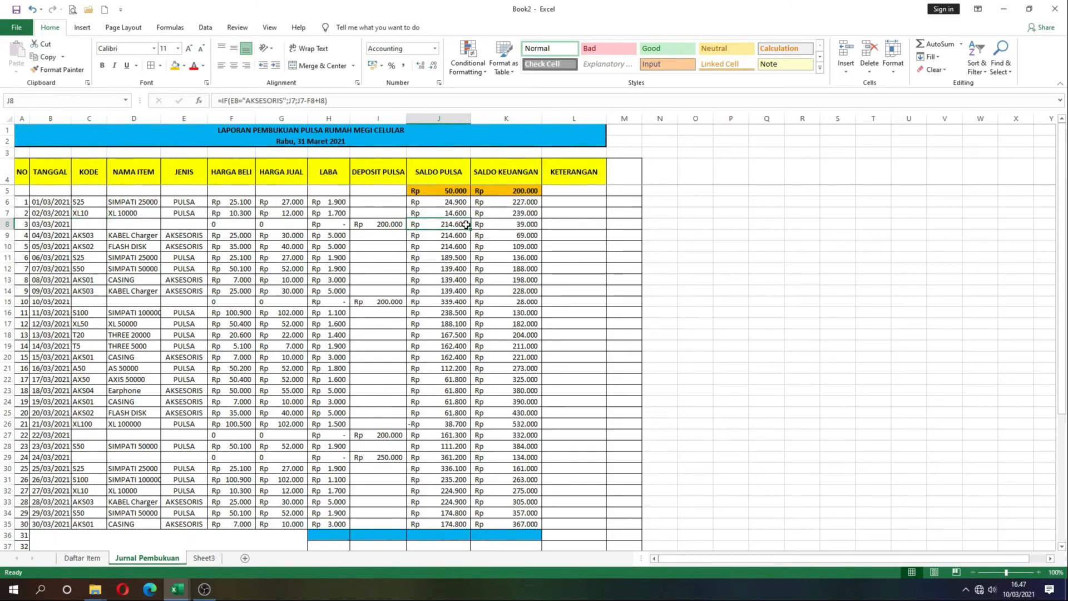
left_click(509, 225)
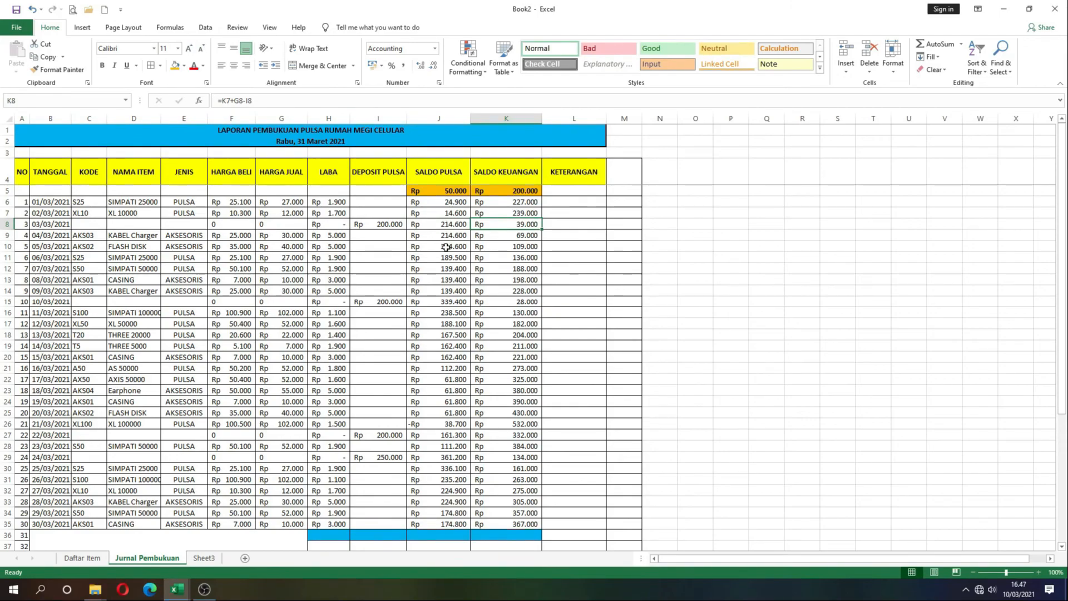
scroll(421, 252, "down", 1)
scroll(422, 253, "up", 1)
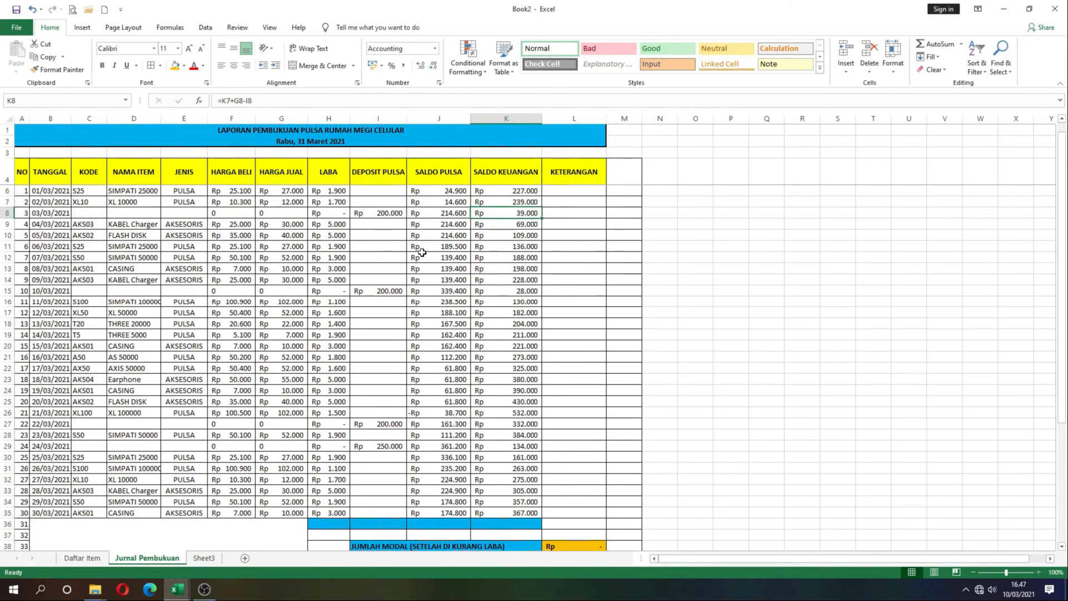
scroll(422, 253, "down", 1)
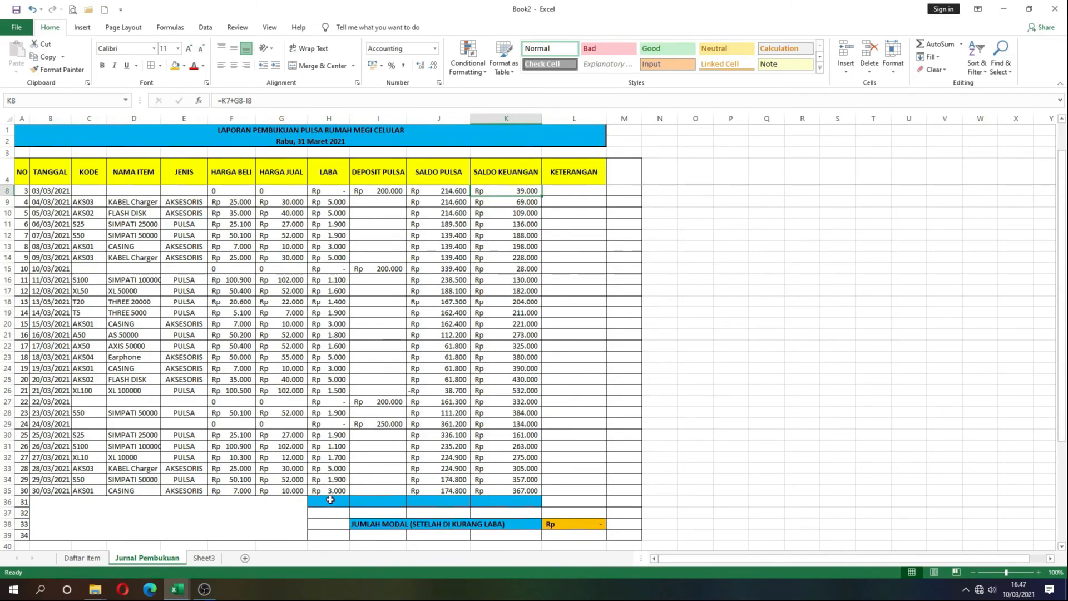
scroll(326, 503, "up", 1)
left_click(331, 535)
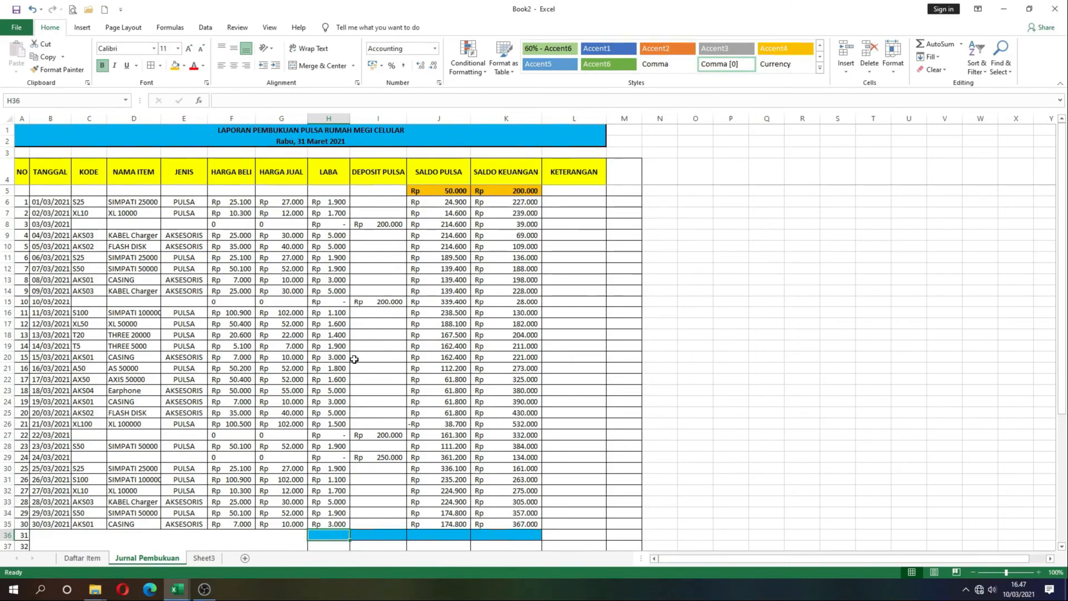
left_click_drag(327, 202, 327, 527)
left_click(331, 536)
type("=")
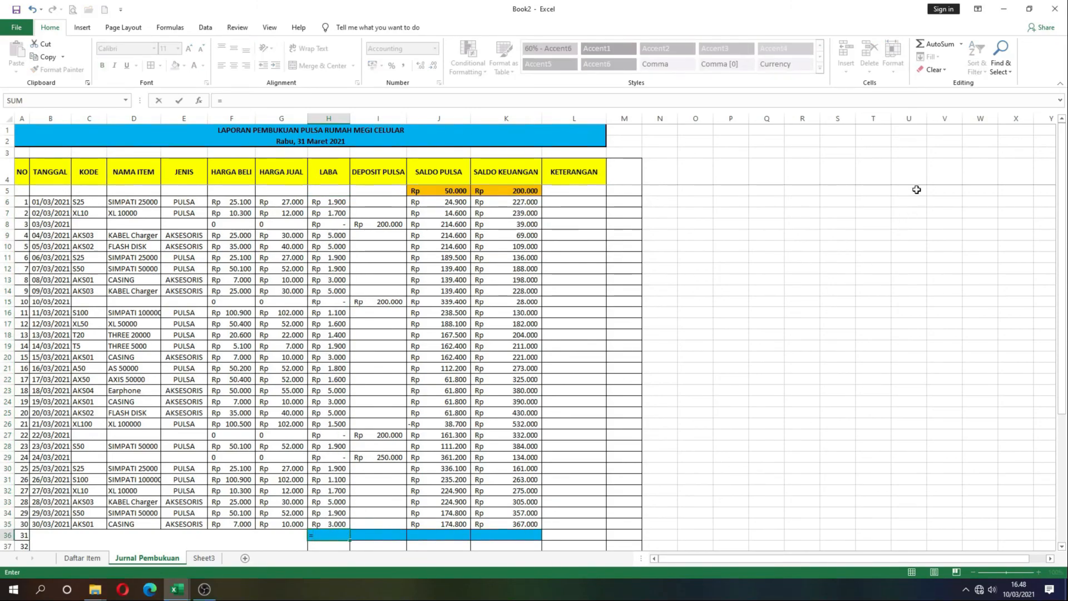
left_click(936, 47)
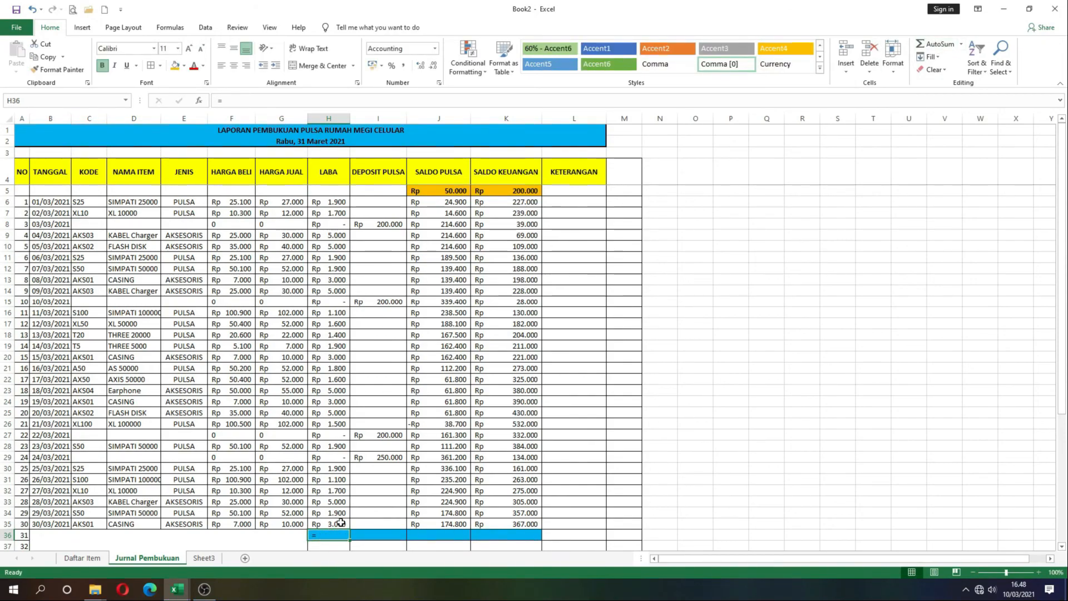
scroll(330, 528, "down", 1)
type("=")
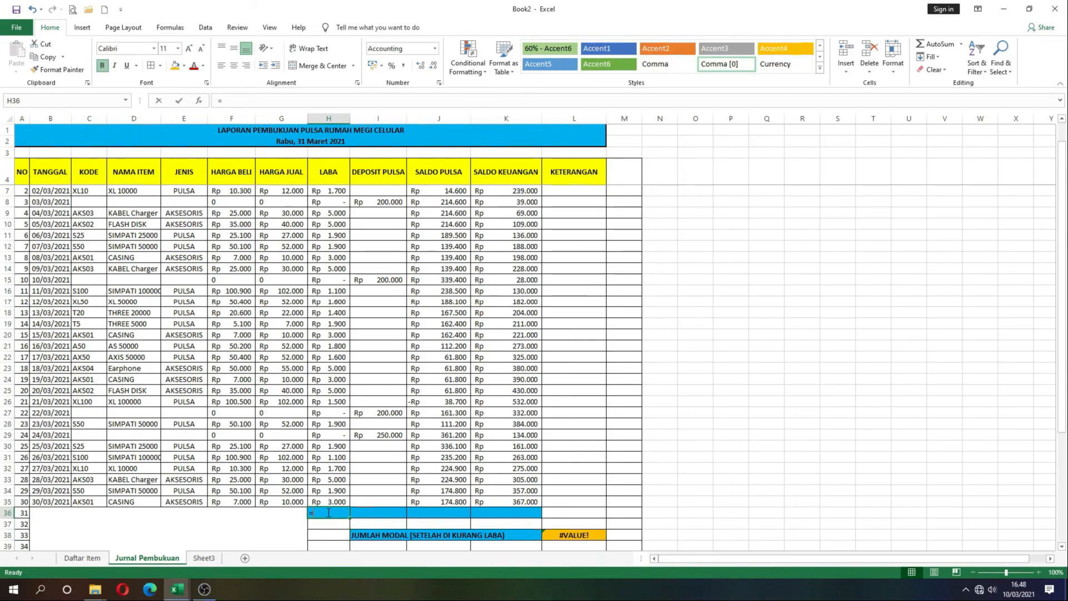
key("Escape")
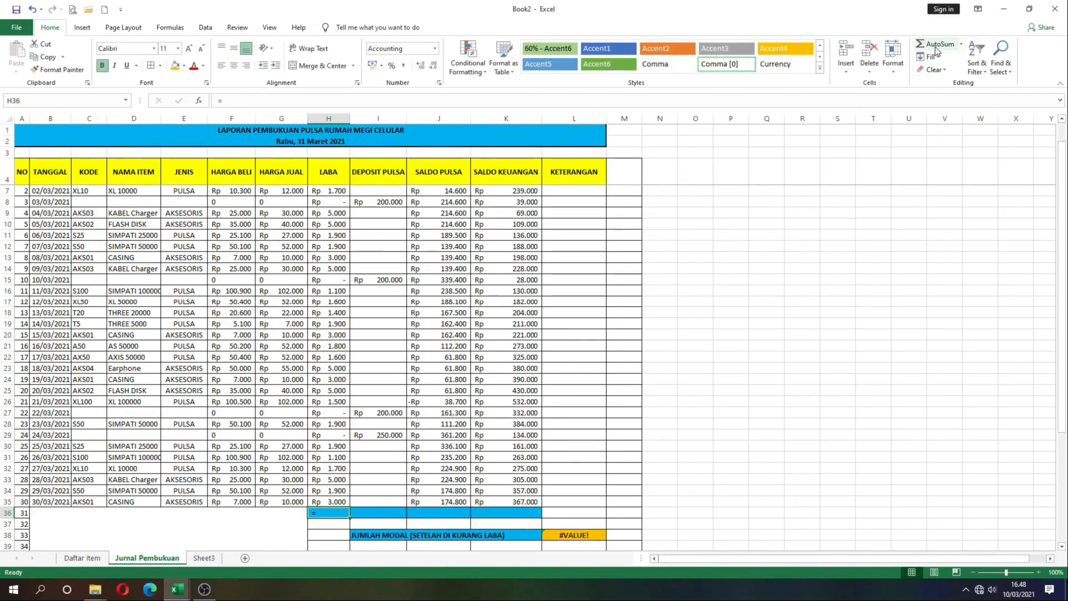
key("Delete")
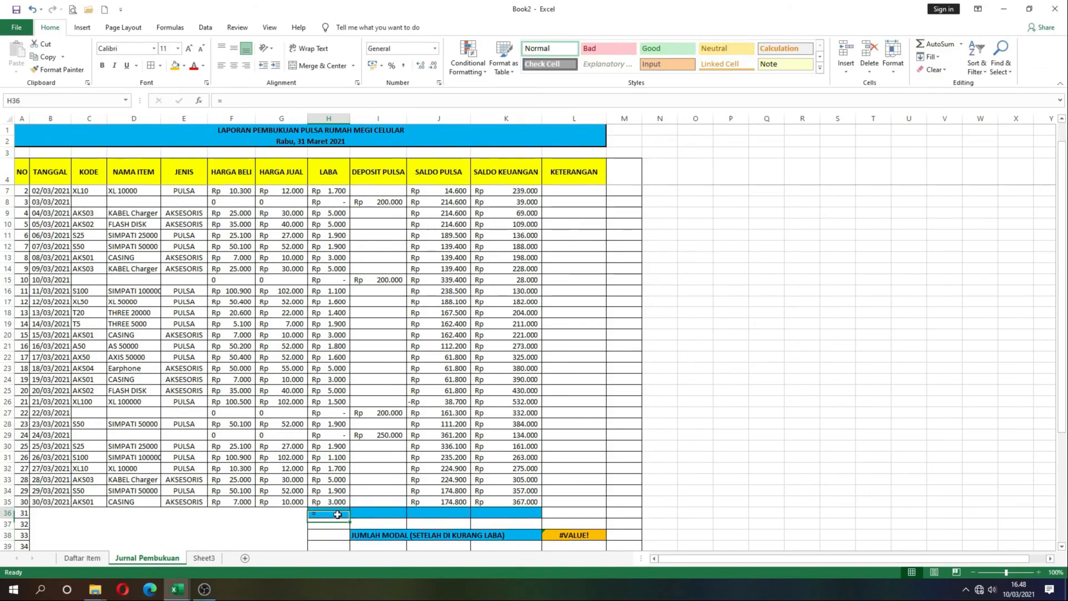
Step: Total the LABA column in H36 with =SUM(H6:H35) and clear the JUMLAH MODAL amount in L38
left_click(936, 43)
scroll(324, 249, "up", 1)
scroll(324, 250, "down", 2)
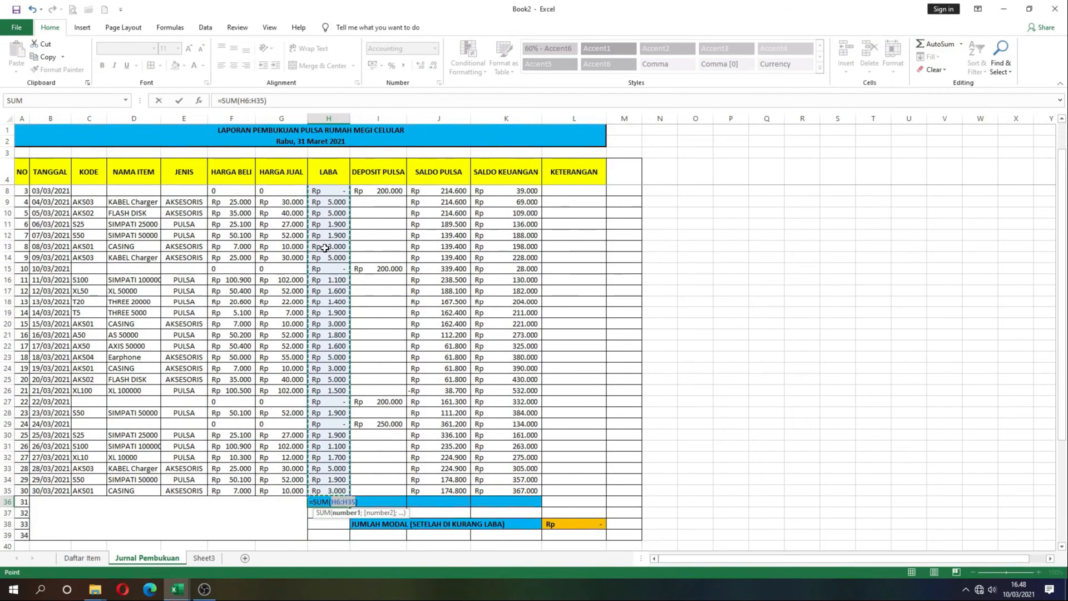
key("Return")
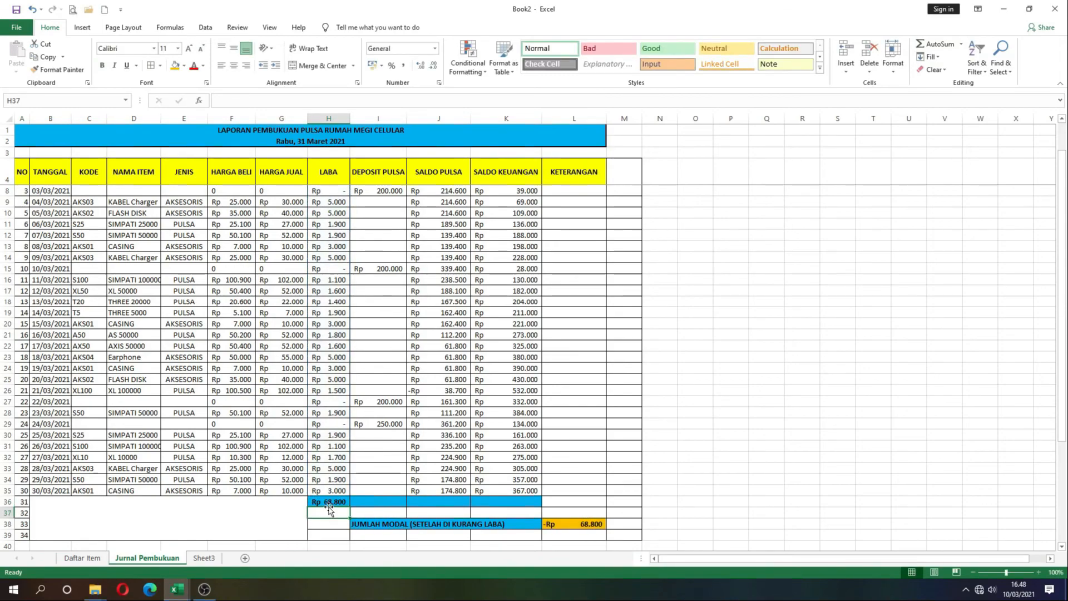
left_click(568, 526)
key("Delete")
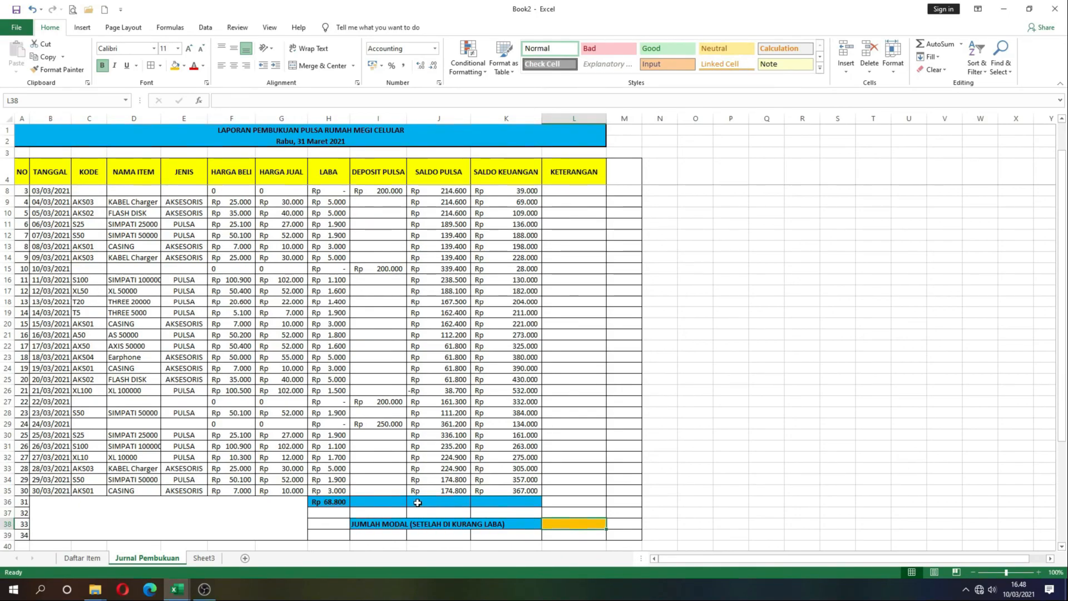
Step: Total DEPOSIT PULSA in I36 with =SUM(I6:I35) and make the total bold with an orange fill
left_click(377, 502)
scroll(384, 402, "up", 1)
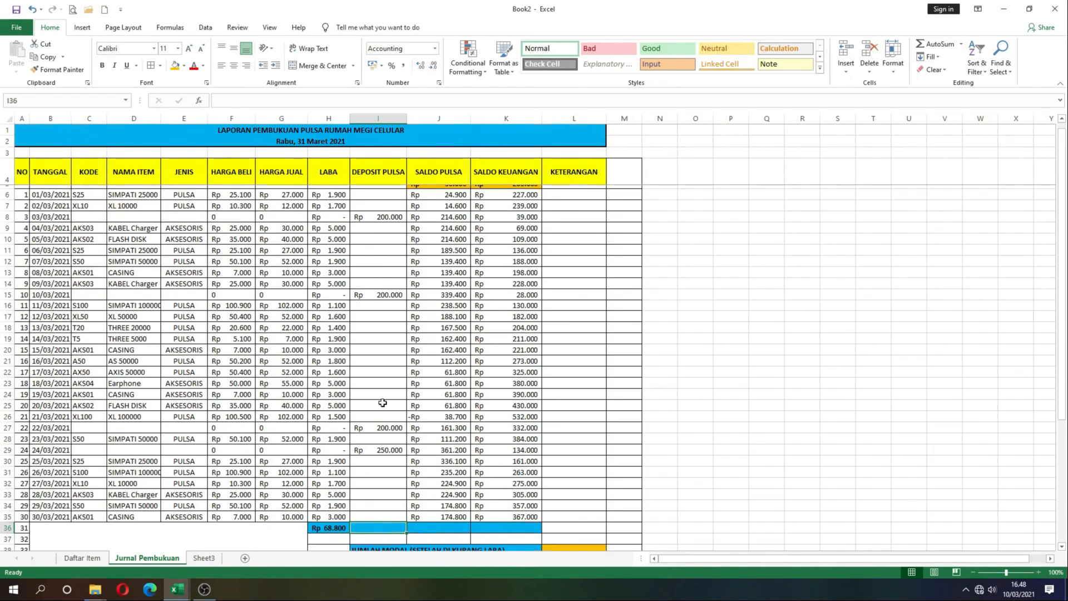
left_click(938, 44)
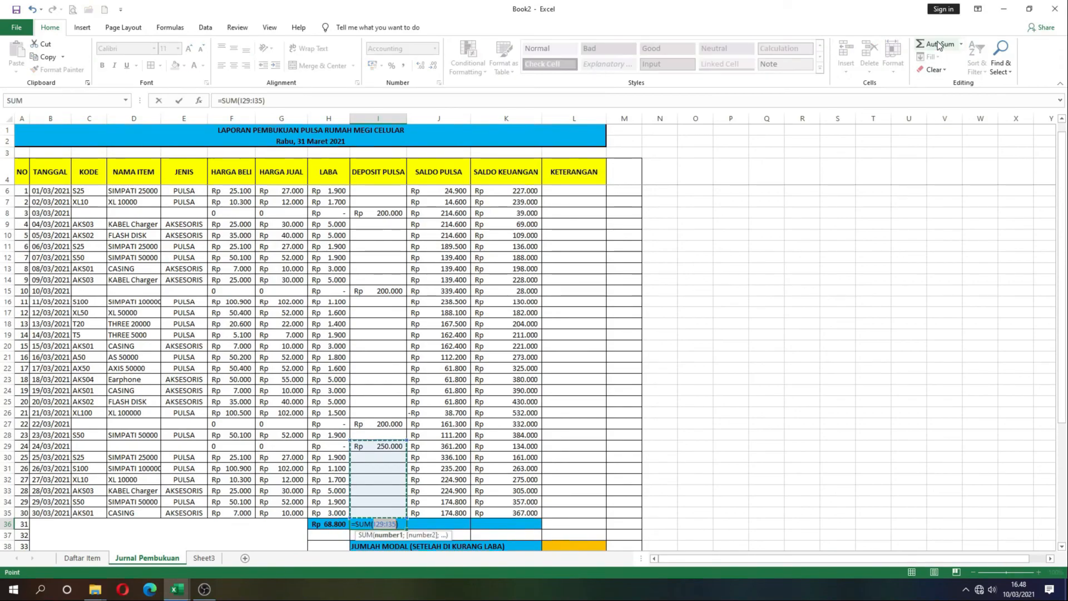
scroll(384, 220, "up", 1)
left_click_drag(371, 202, 365, 520)
key("Return")
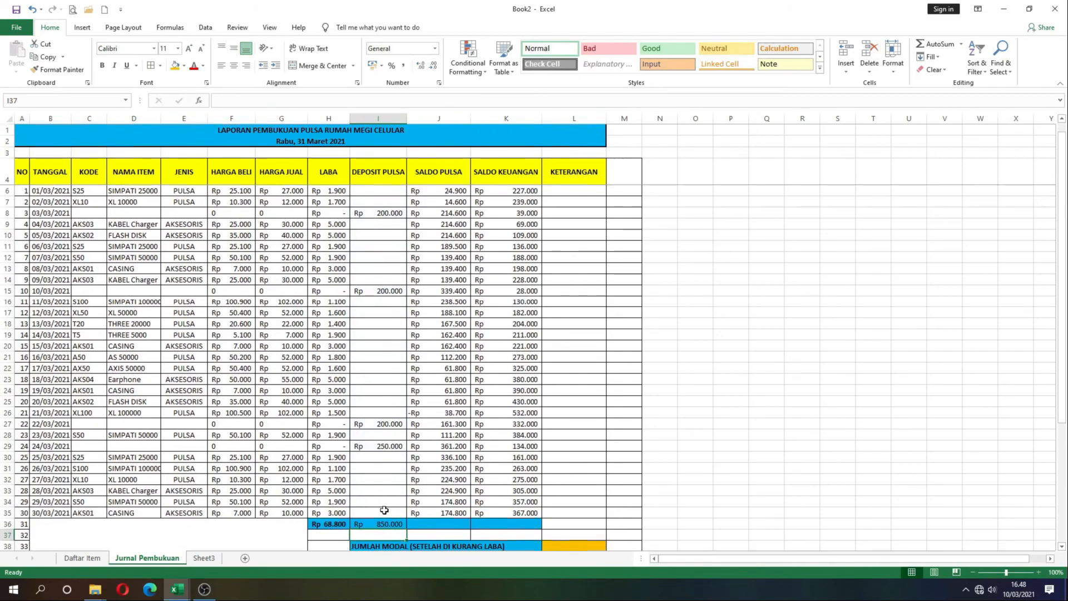
left_click(364, 525)
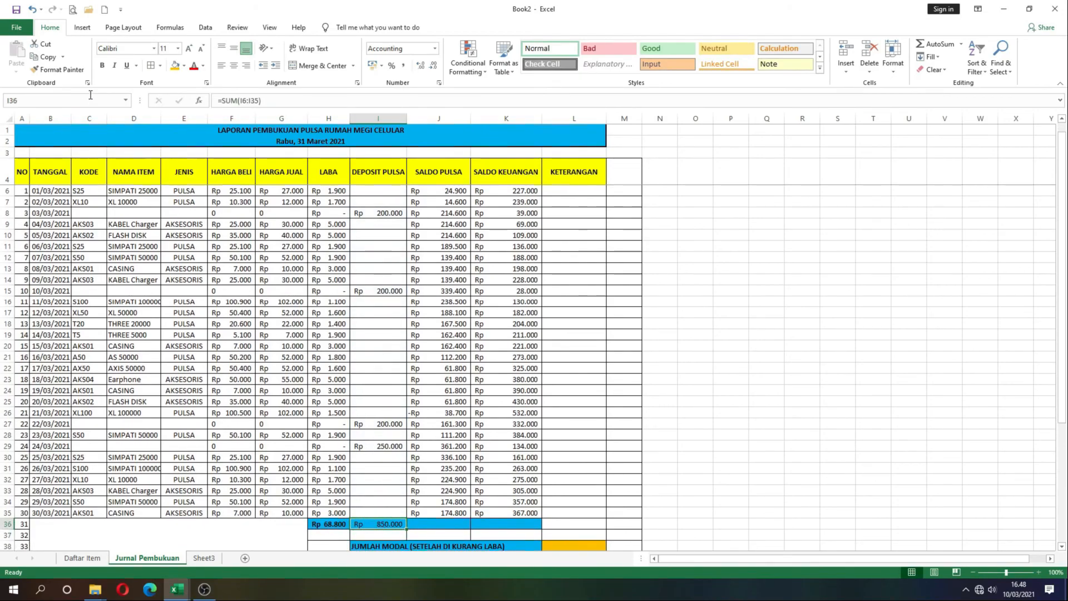
left_click(102, 66)
left_click(174, 66)
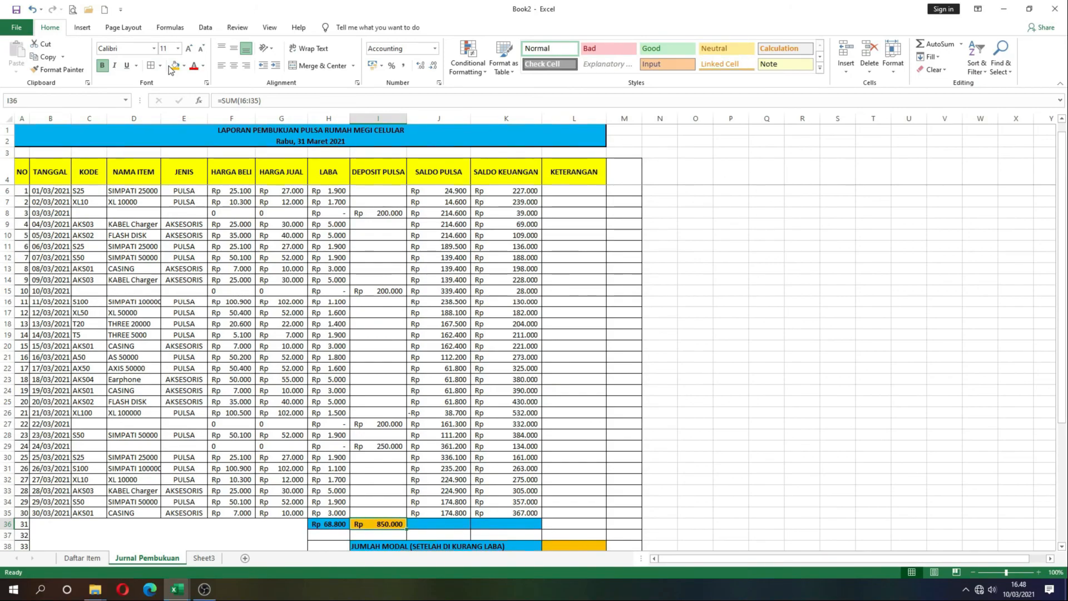
Step: Carry the final SALDO PULSA into J36 with =J35 and make it bold with an orange fill
scroll(471, 362, "down", 1)
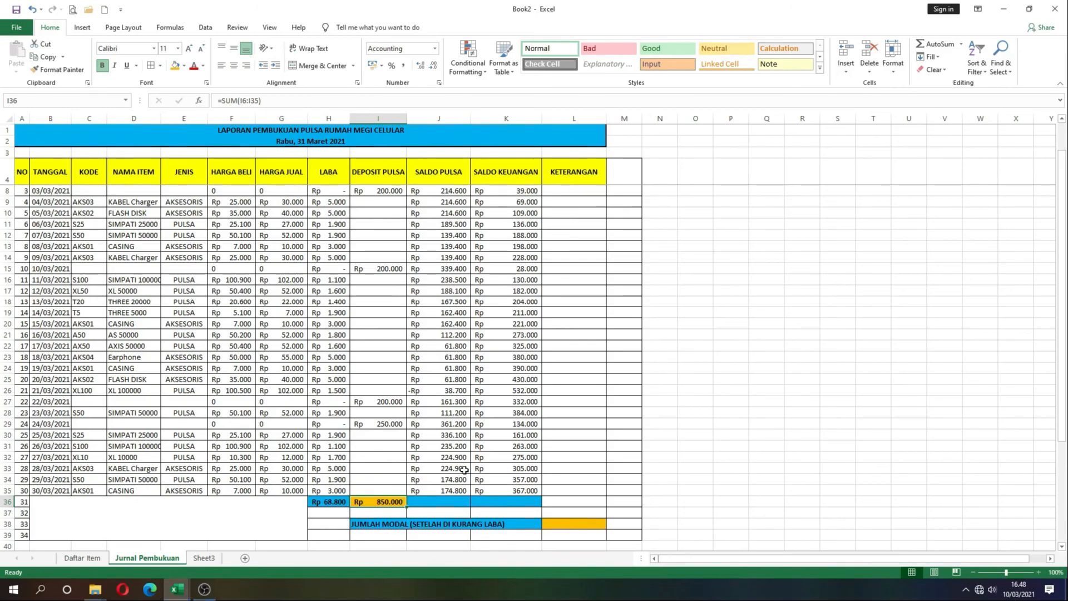
left_click(429, 503)
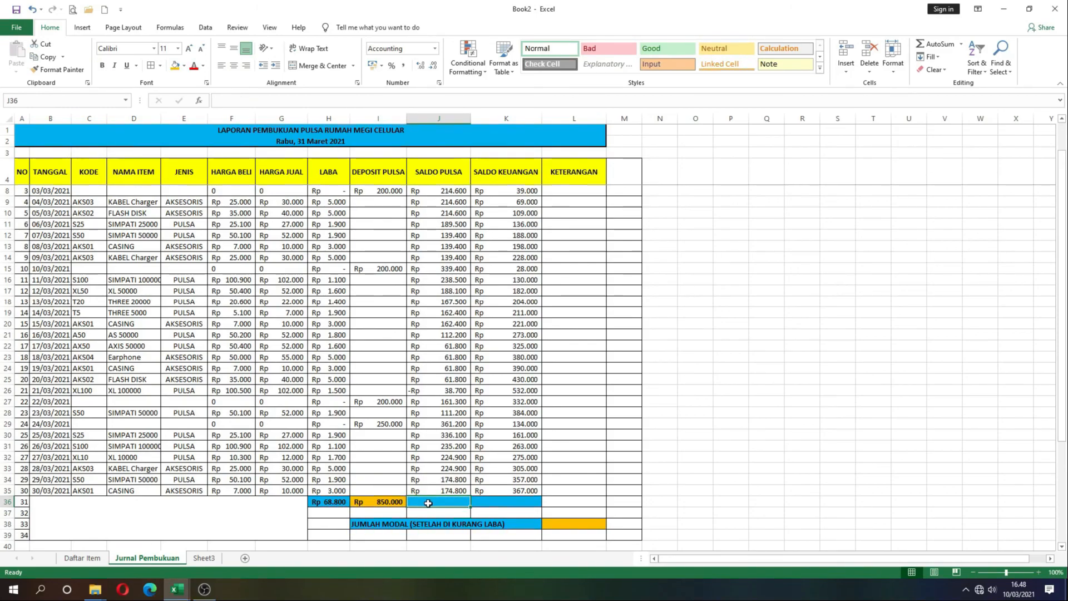
type("=")
left_click(433, 491)
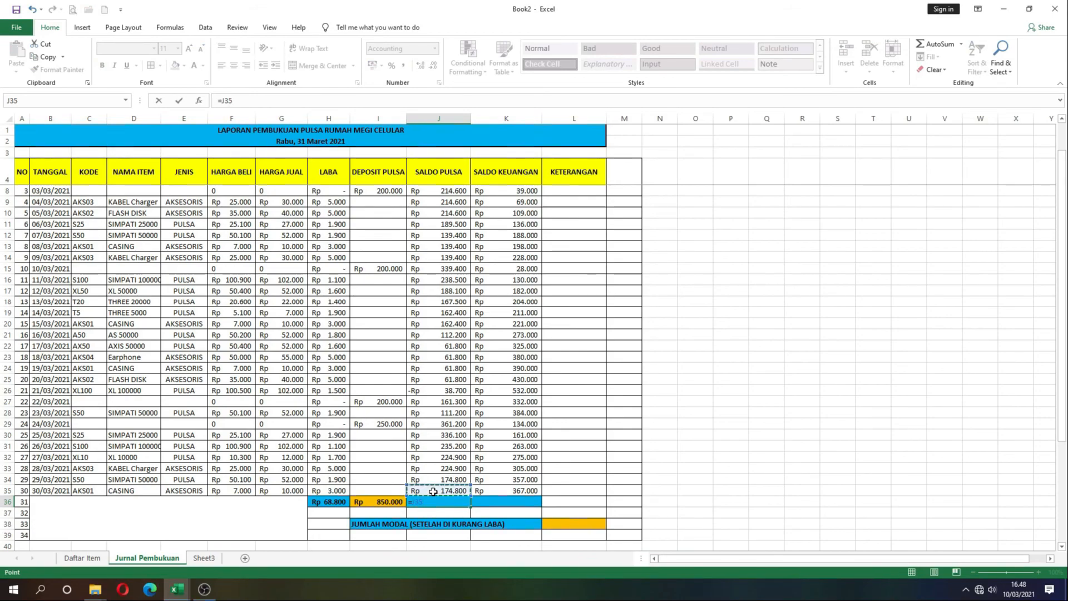
key("Return")
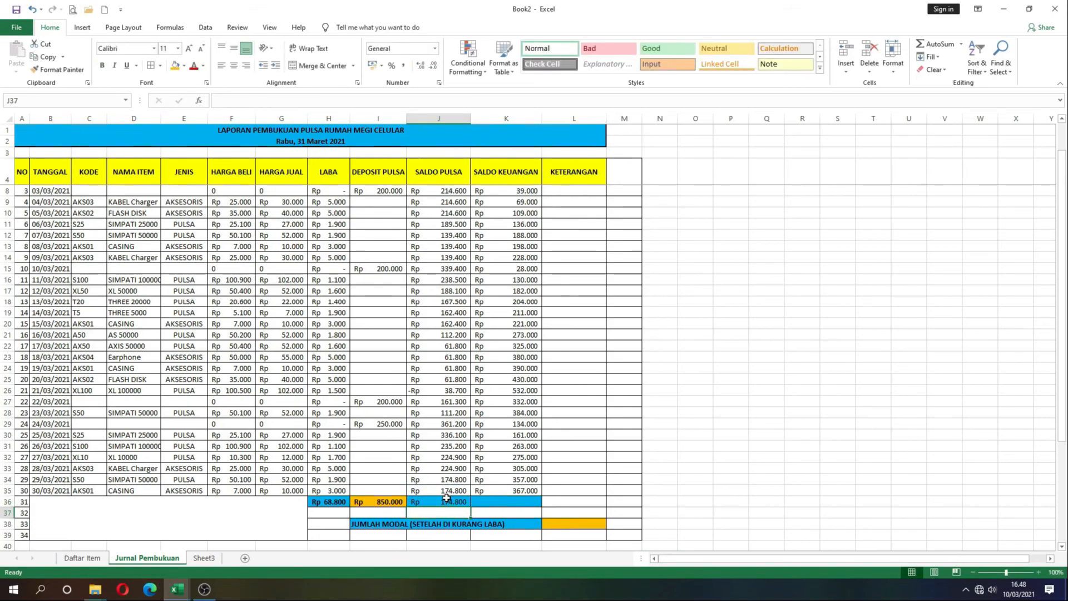
left_click(440, 501)
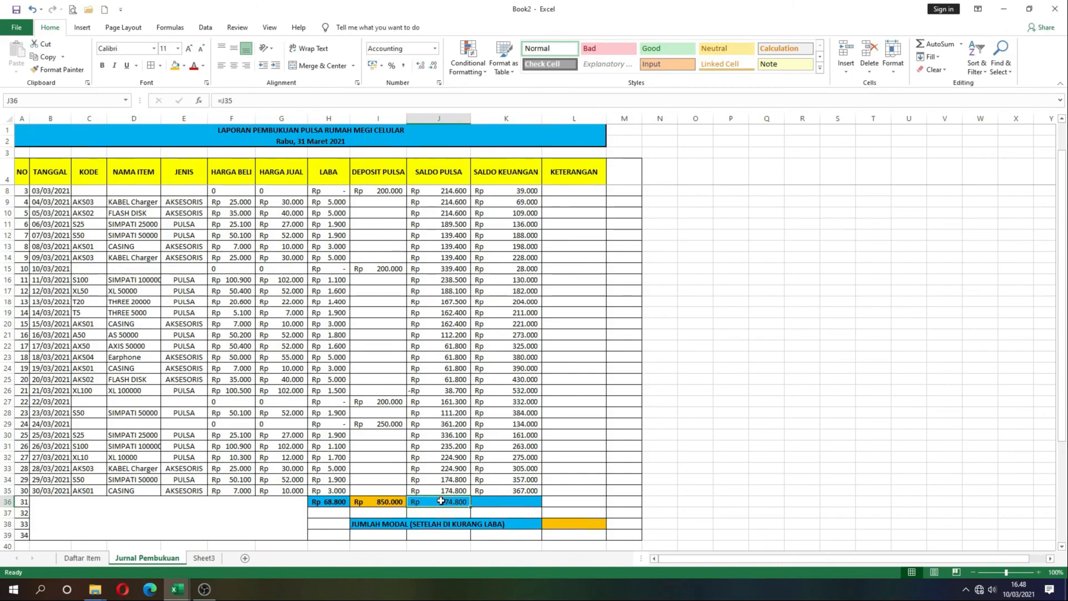
left_click(102, 65)
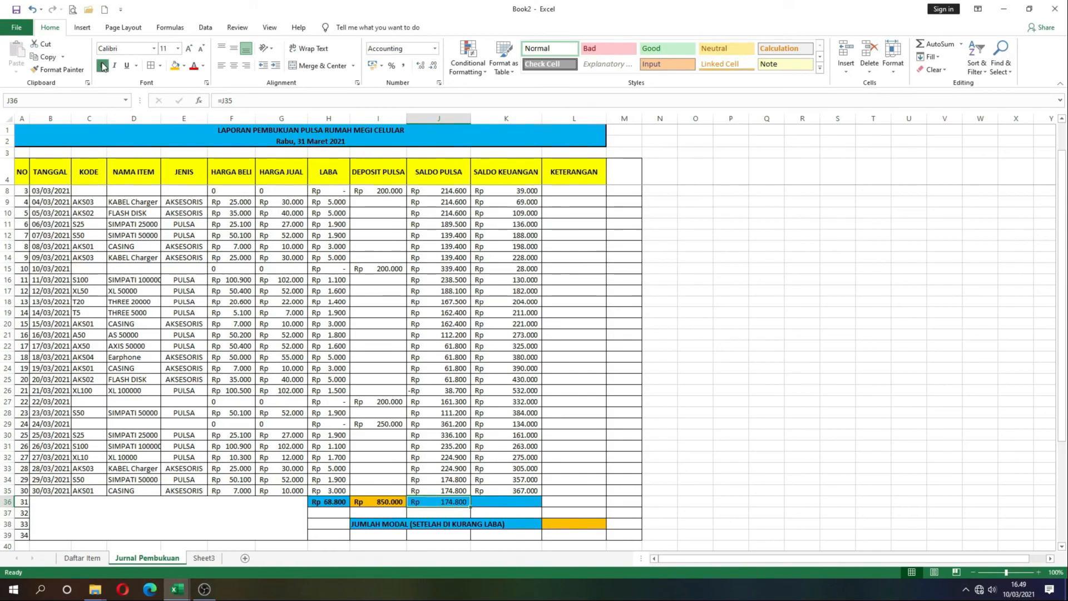
Step: Carry the final SALDO KEUANGAN into K36 with =K35 and make it bold with an orange fill
left_click(503, 504)
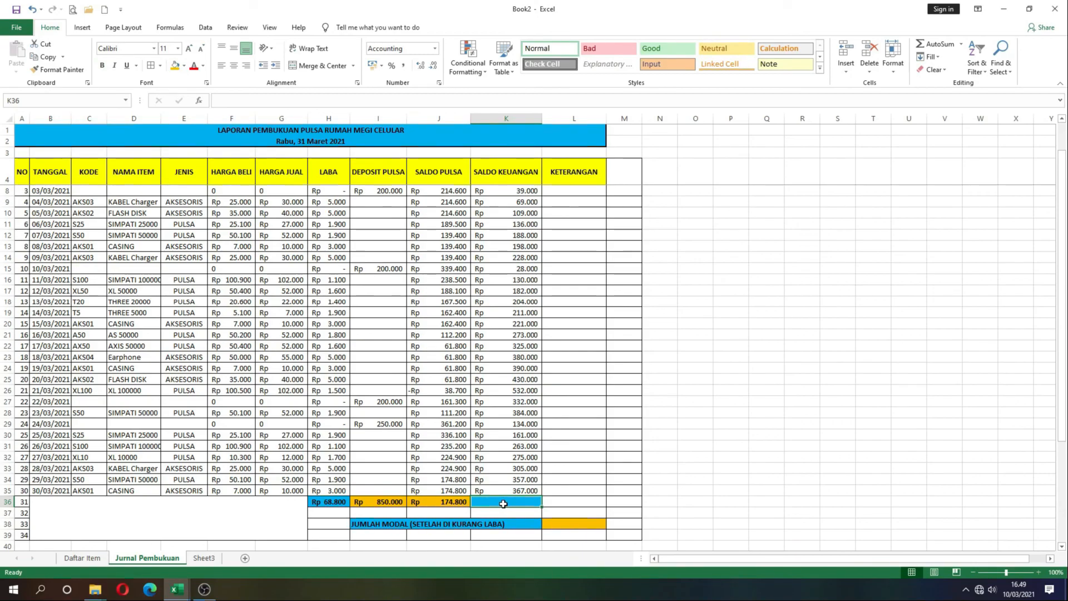
type("=")
left_click(510, 491)
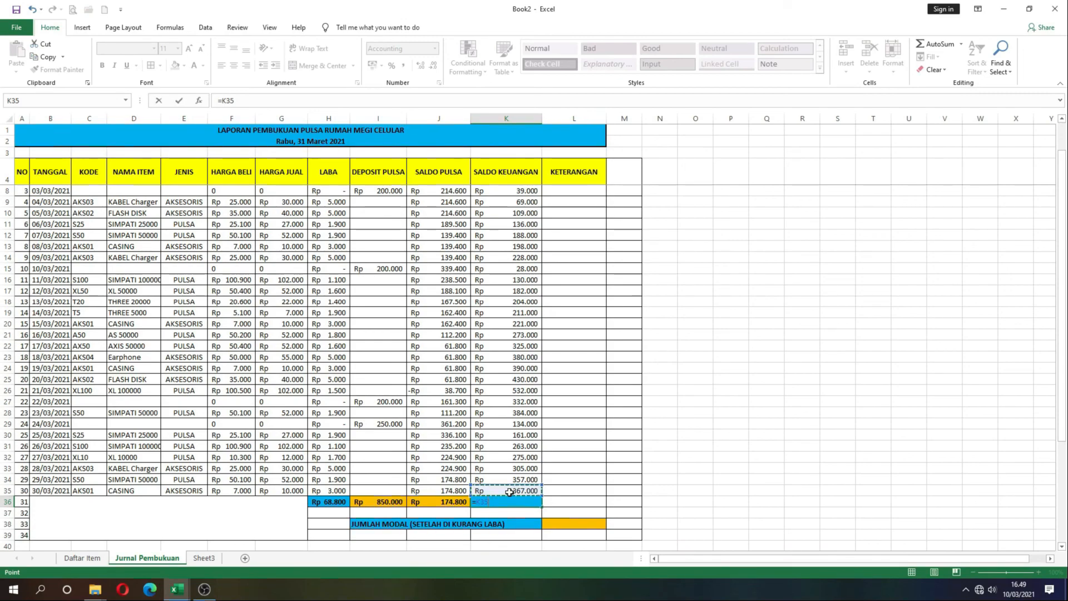
key("Return")
left_click(499, 501)
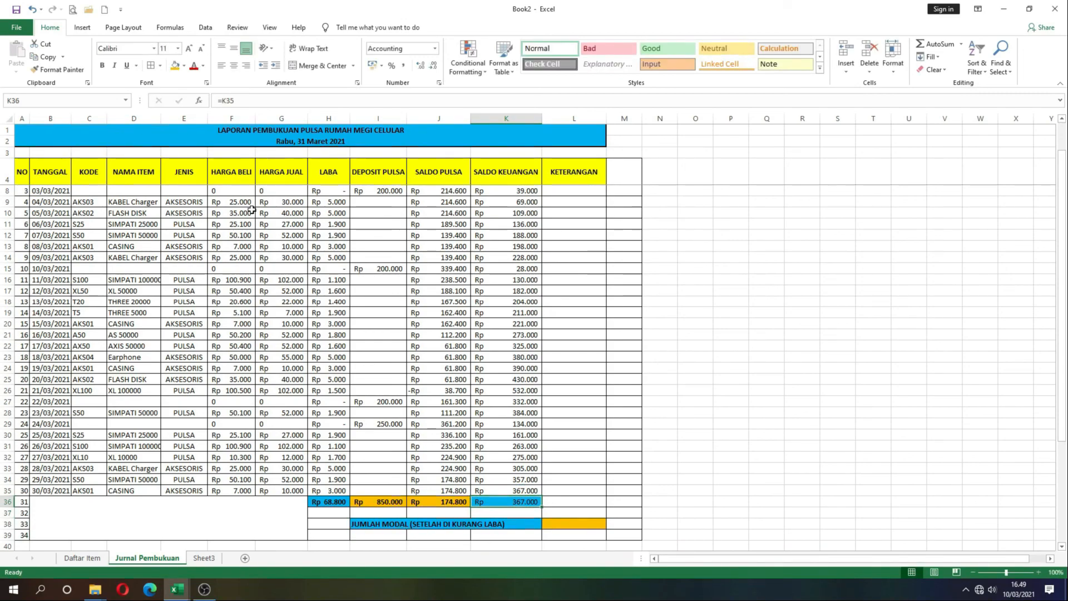
left_click(101, 66)
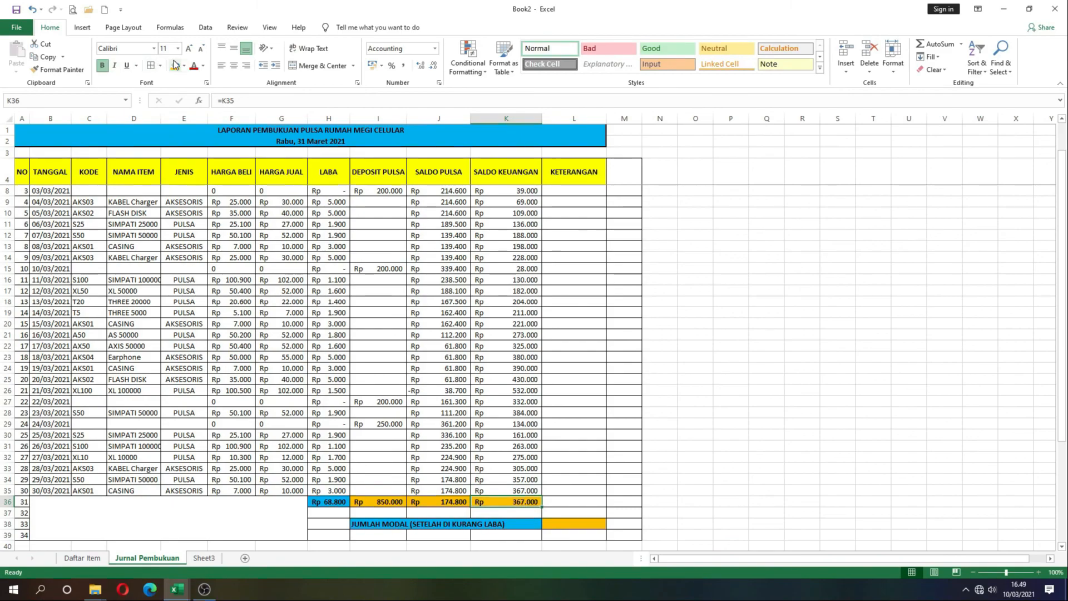
Step: Calculate JUMLAH MODAL after deducting profit in L38 with the formula =K36-H36
left_click(560, 523)
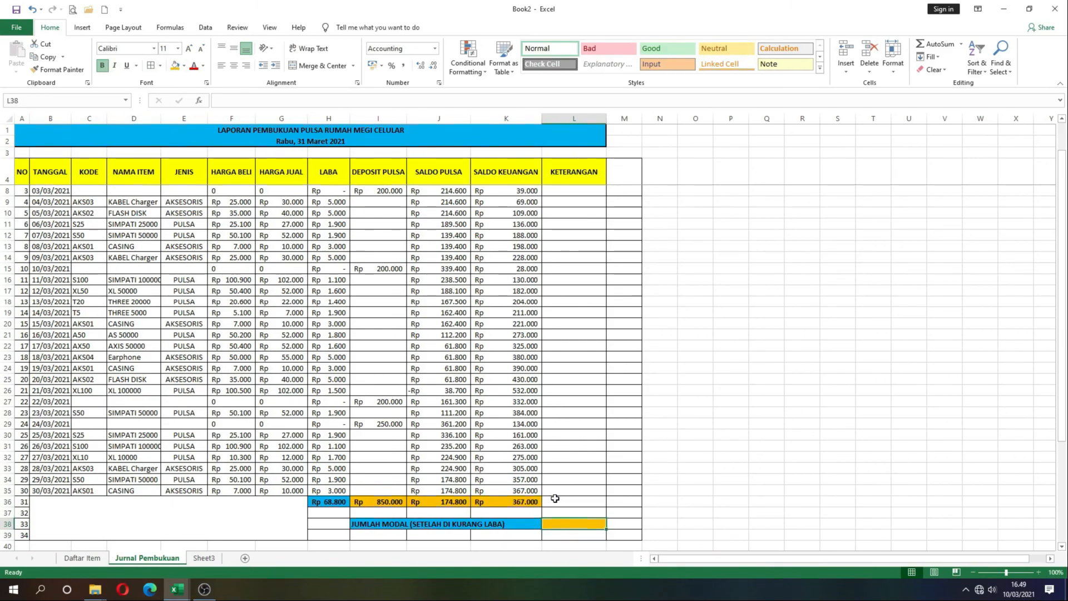
scroll(557, 525, "down", 1)
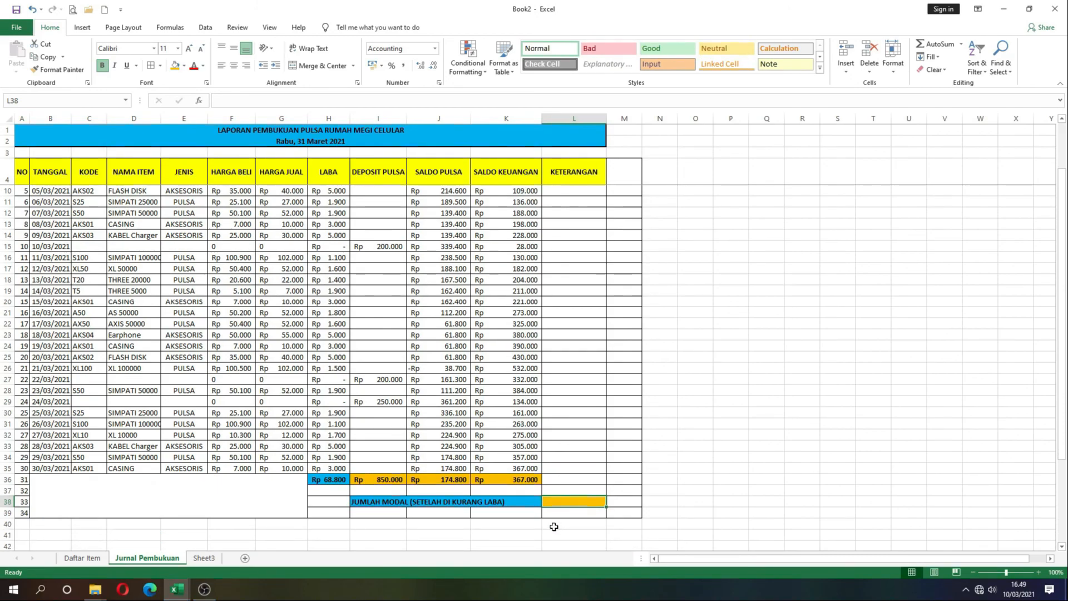
type("=")
left_click(530, 479)
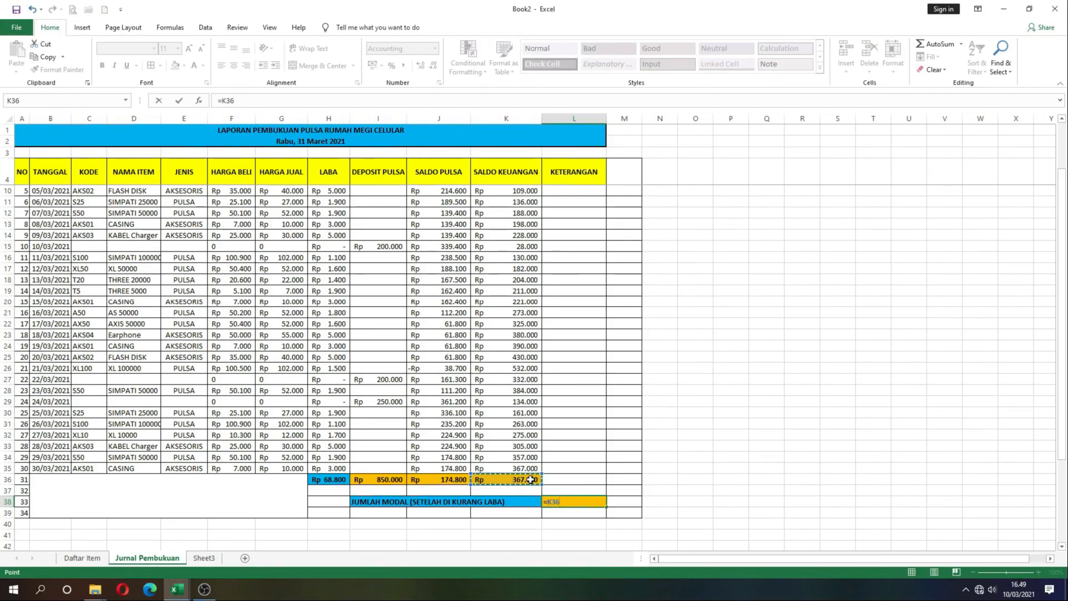
type("-")
left_click(333, 479)
key("Return")
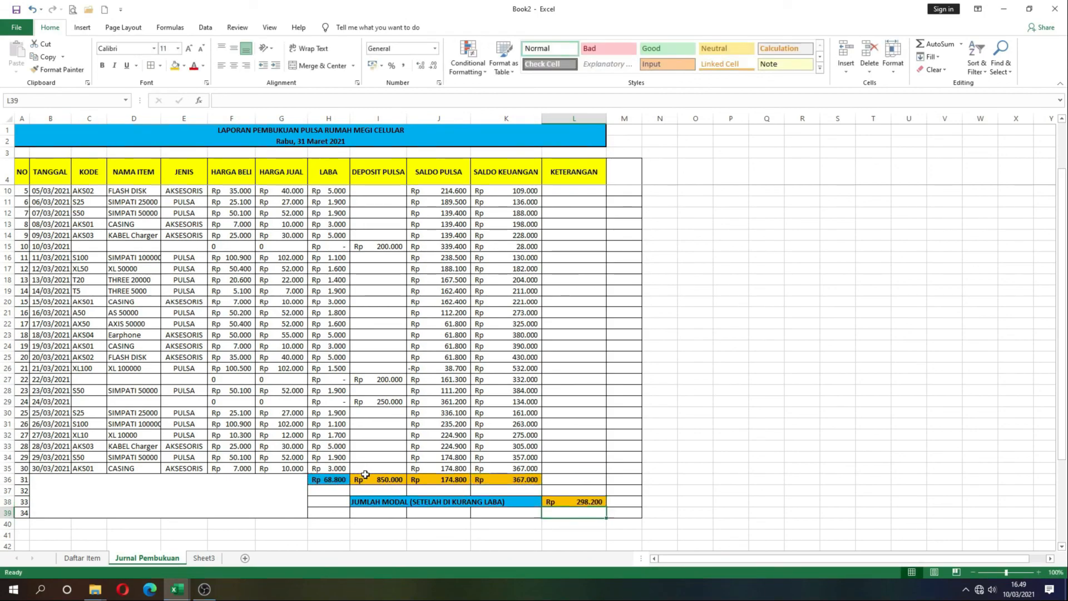
left_click(581, 503)
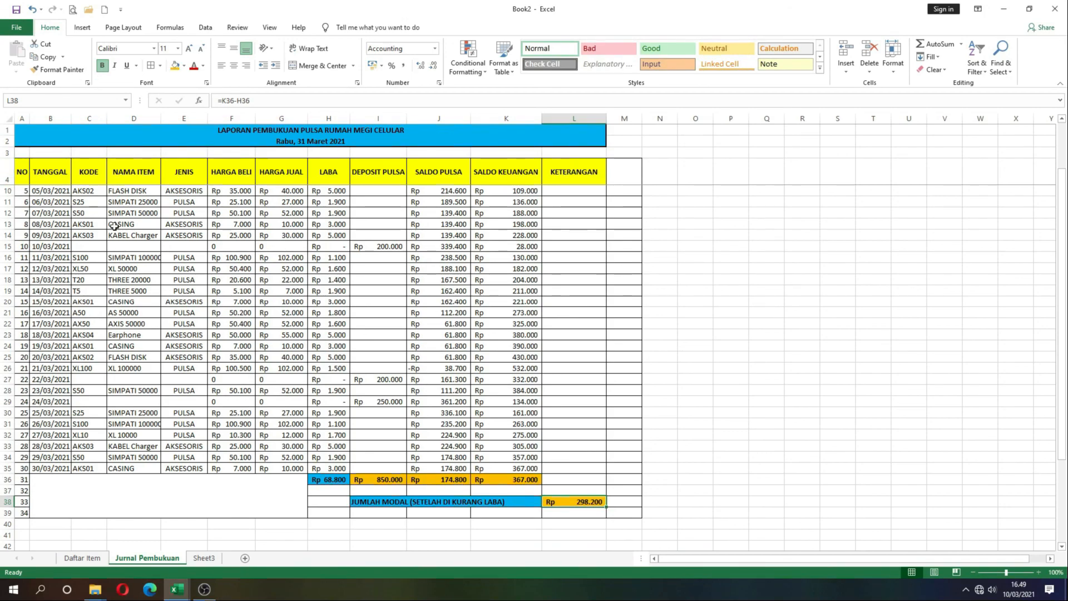
scroll(139, 247, "up", 2)
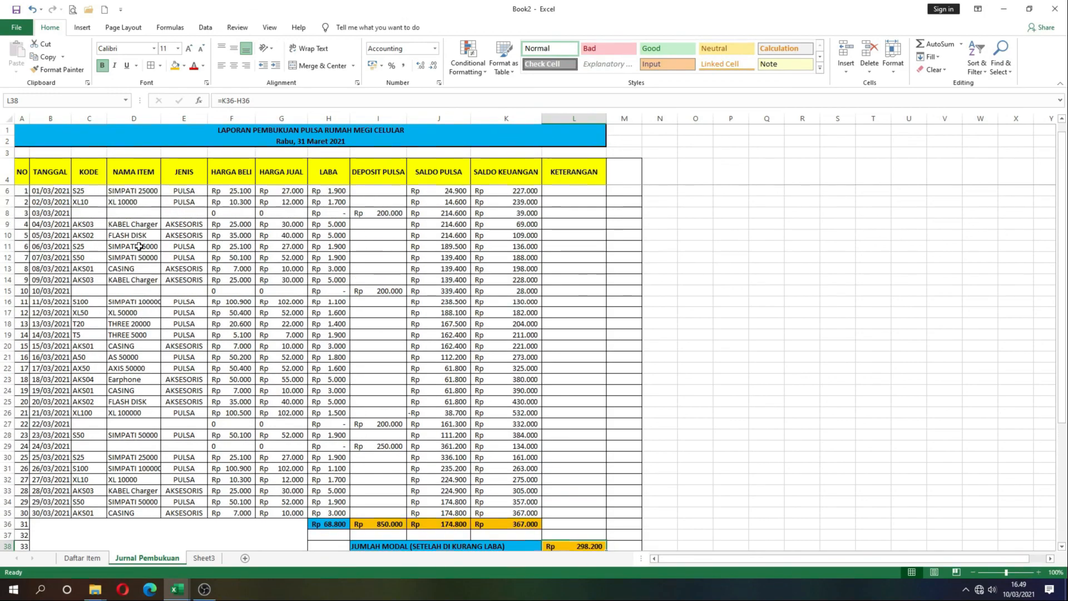